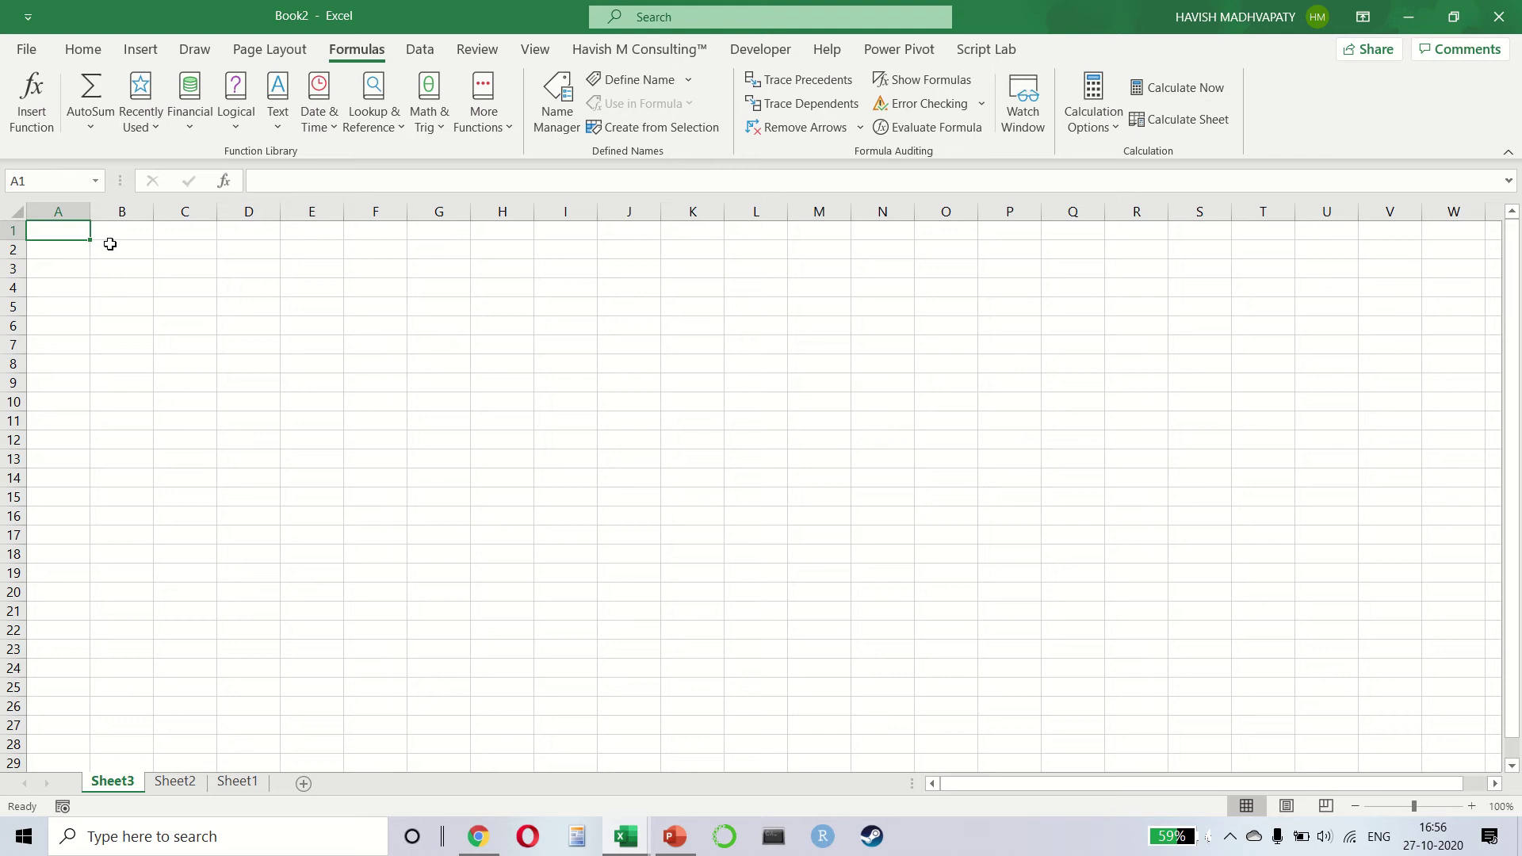
Look through the Lookup & Reference, Logical, Financial and Text function categories, including the description of AMORLINC.
left_click(356, 127)
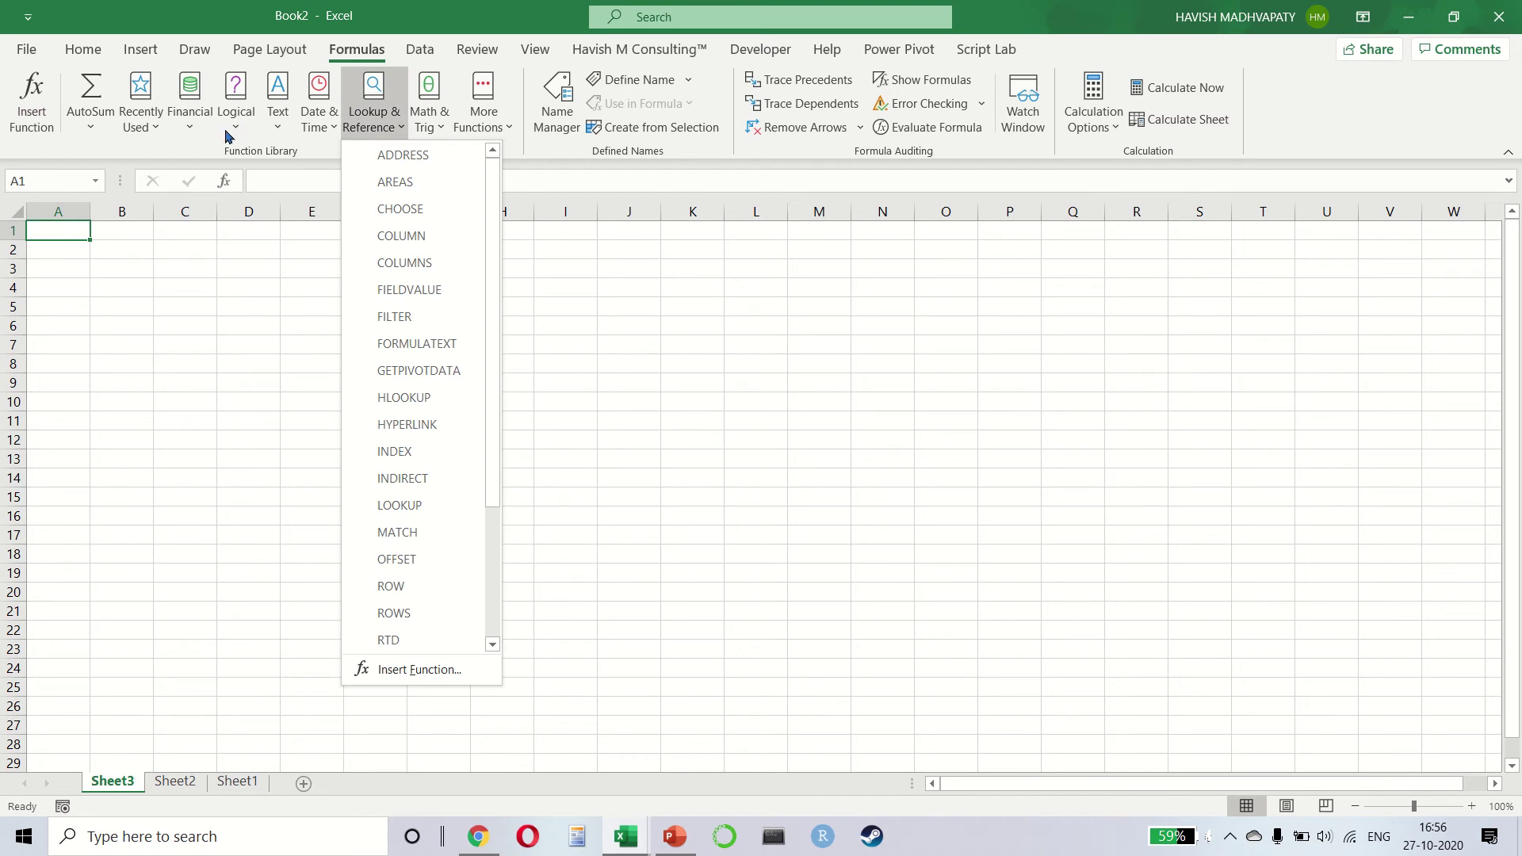
left_click(236, 131)
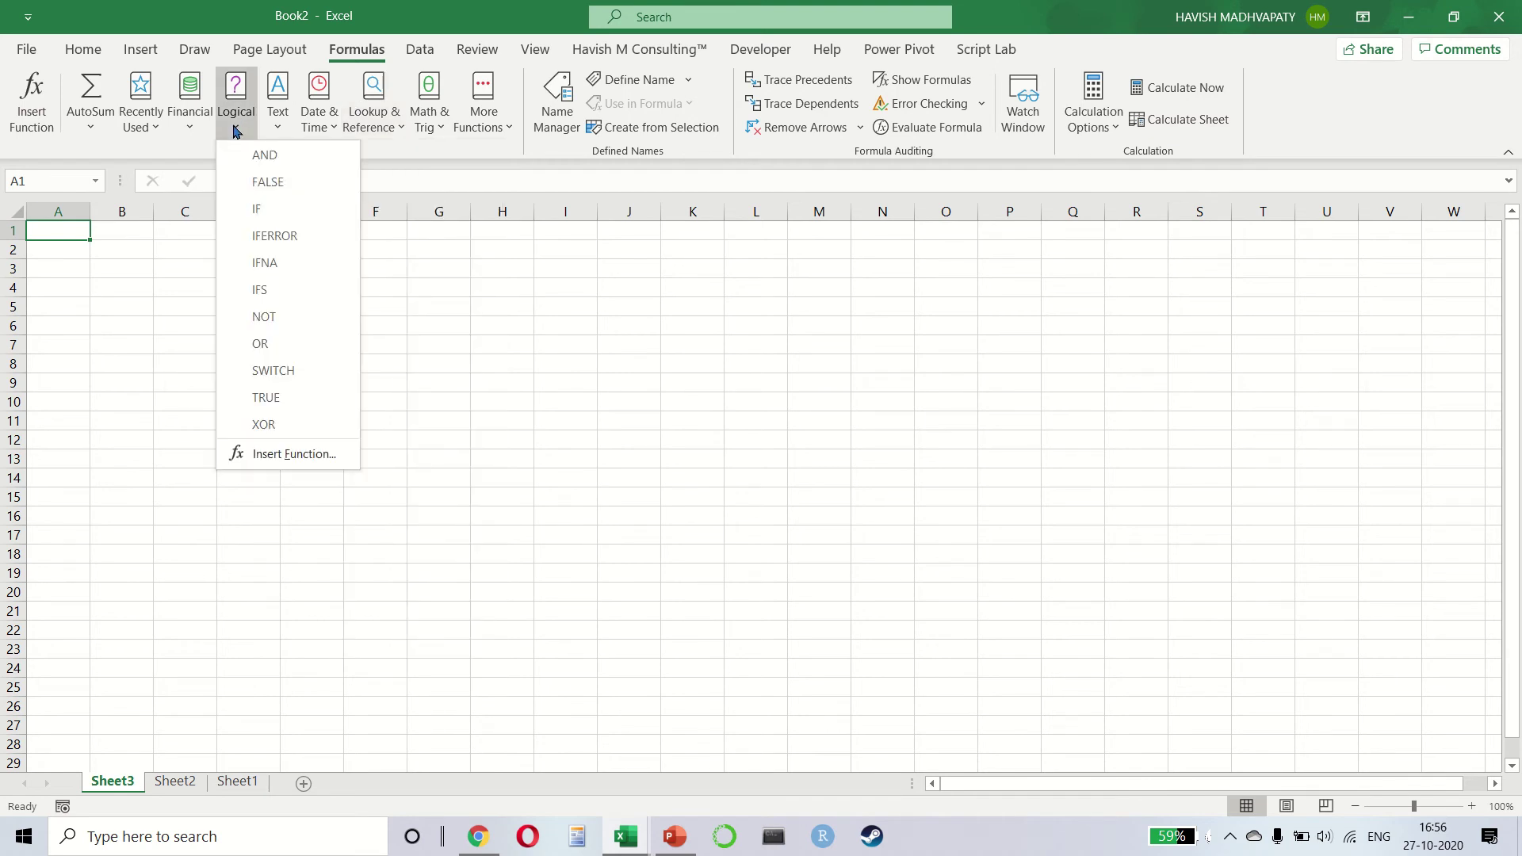
left_click(198, 127)
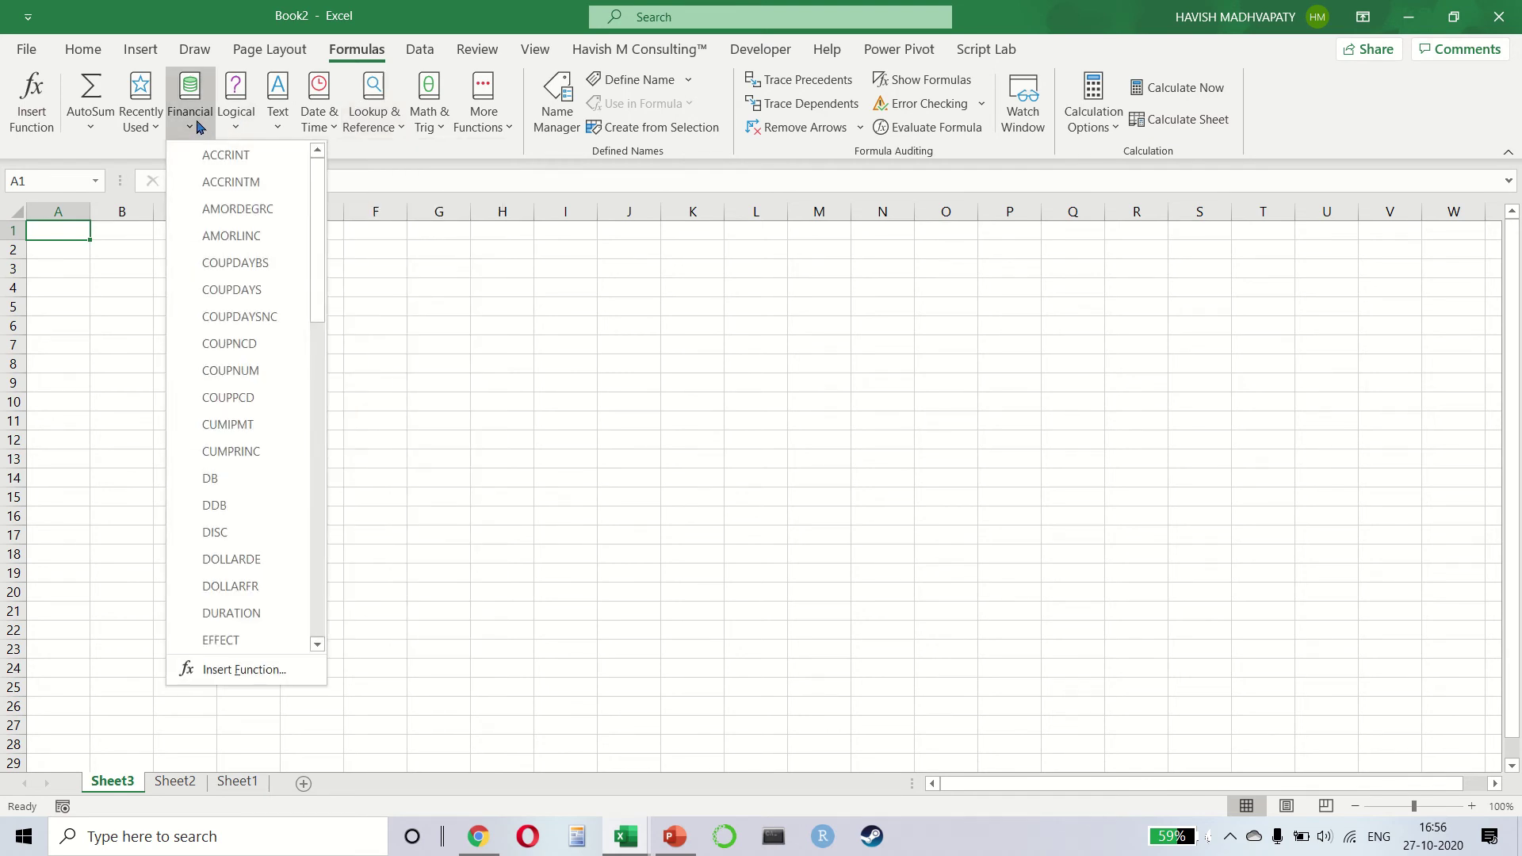
left_click(277, 124)
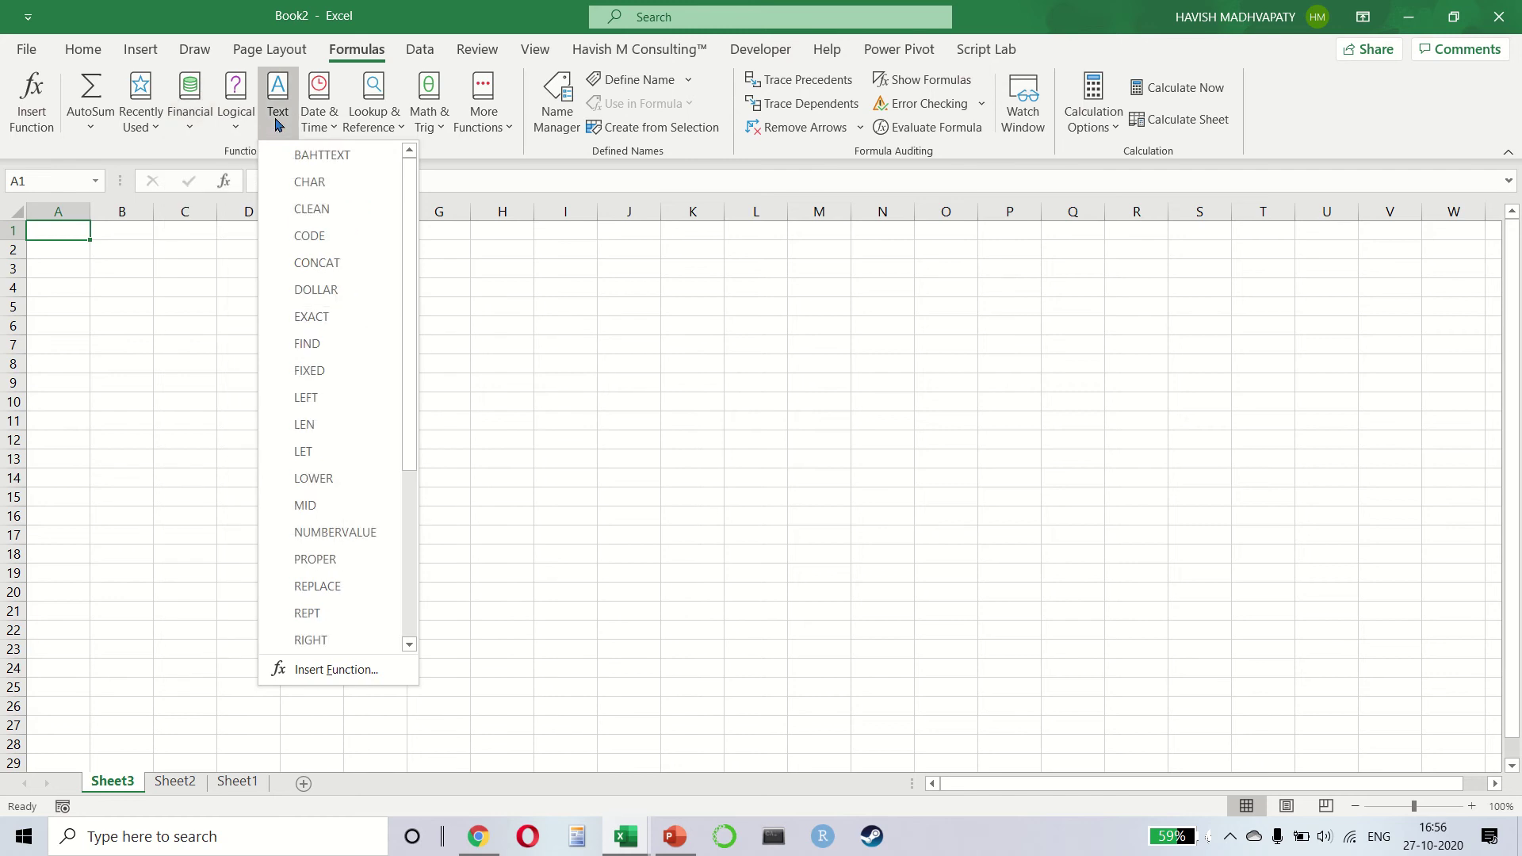
left_click(188, 129)
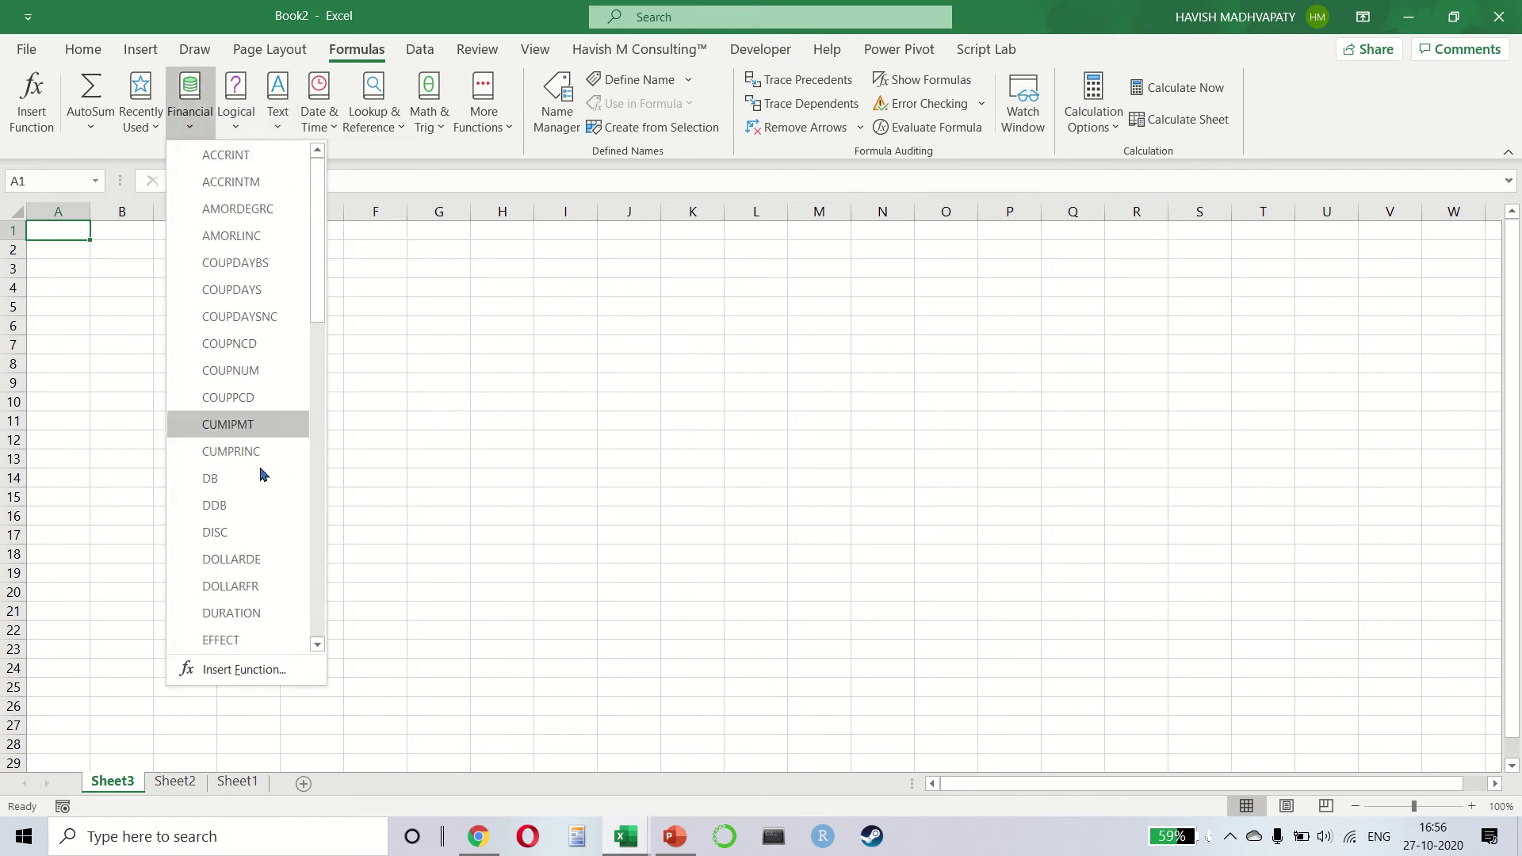
mouse_move(271, 231)
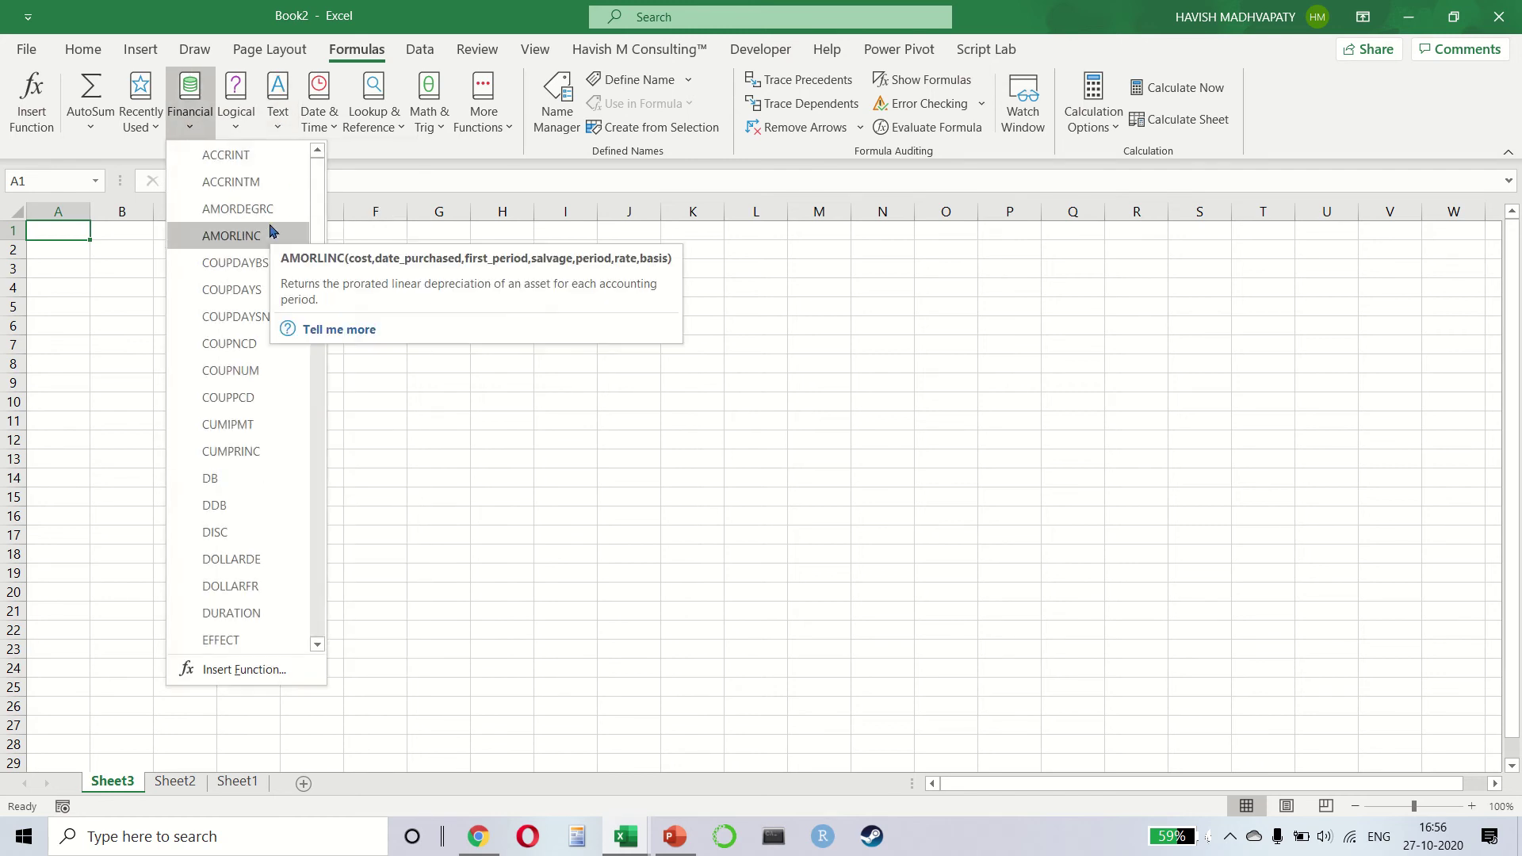
left_click(493, 341)
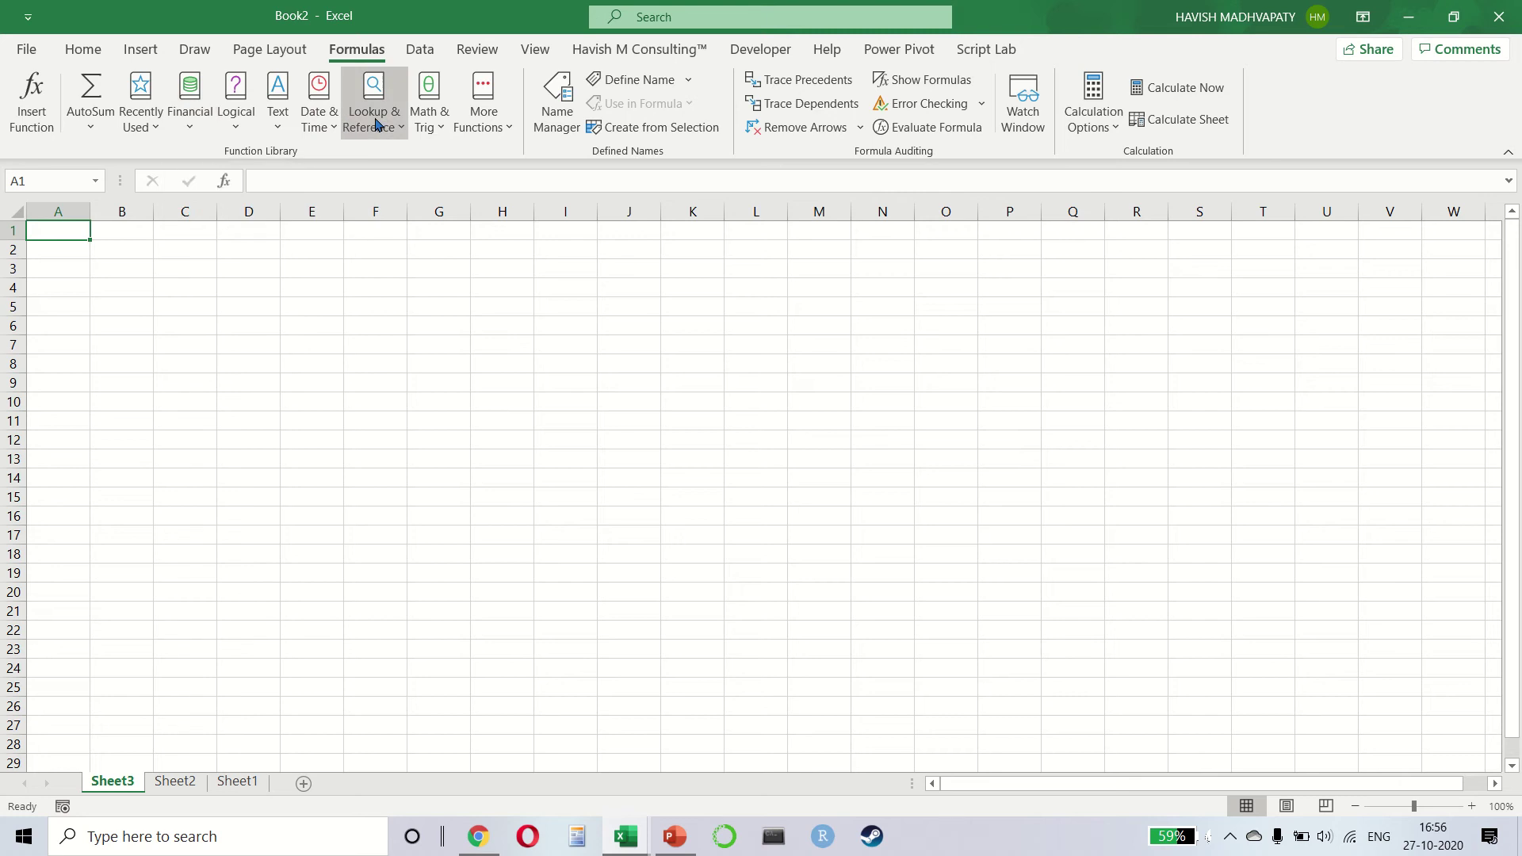
left_click(199, 383)
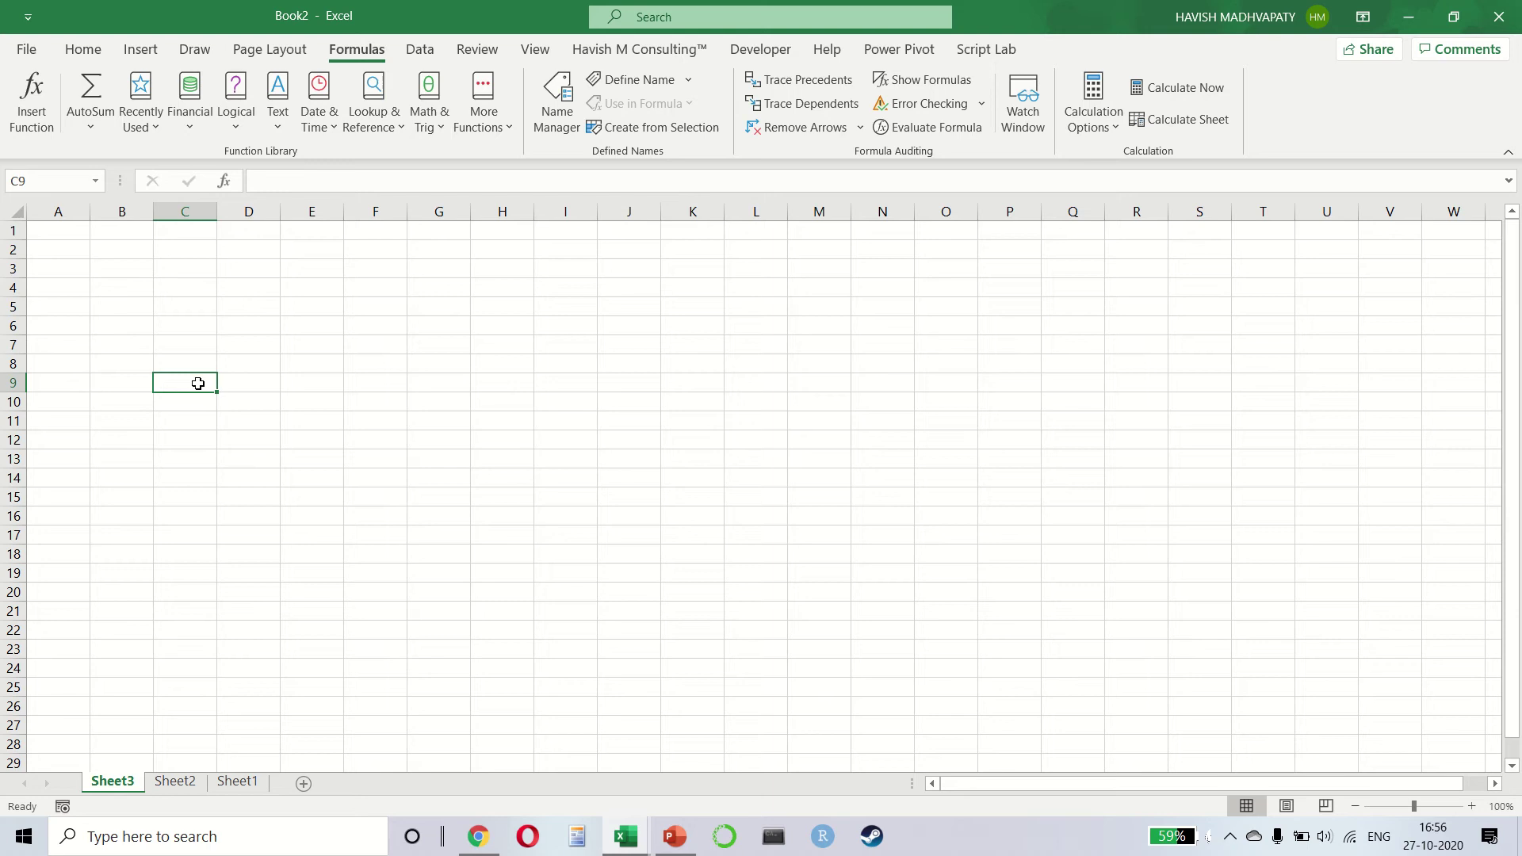
Zoom the worksheet in to 135% and select cell B2.
key("ctrl+Home")
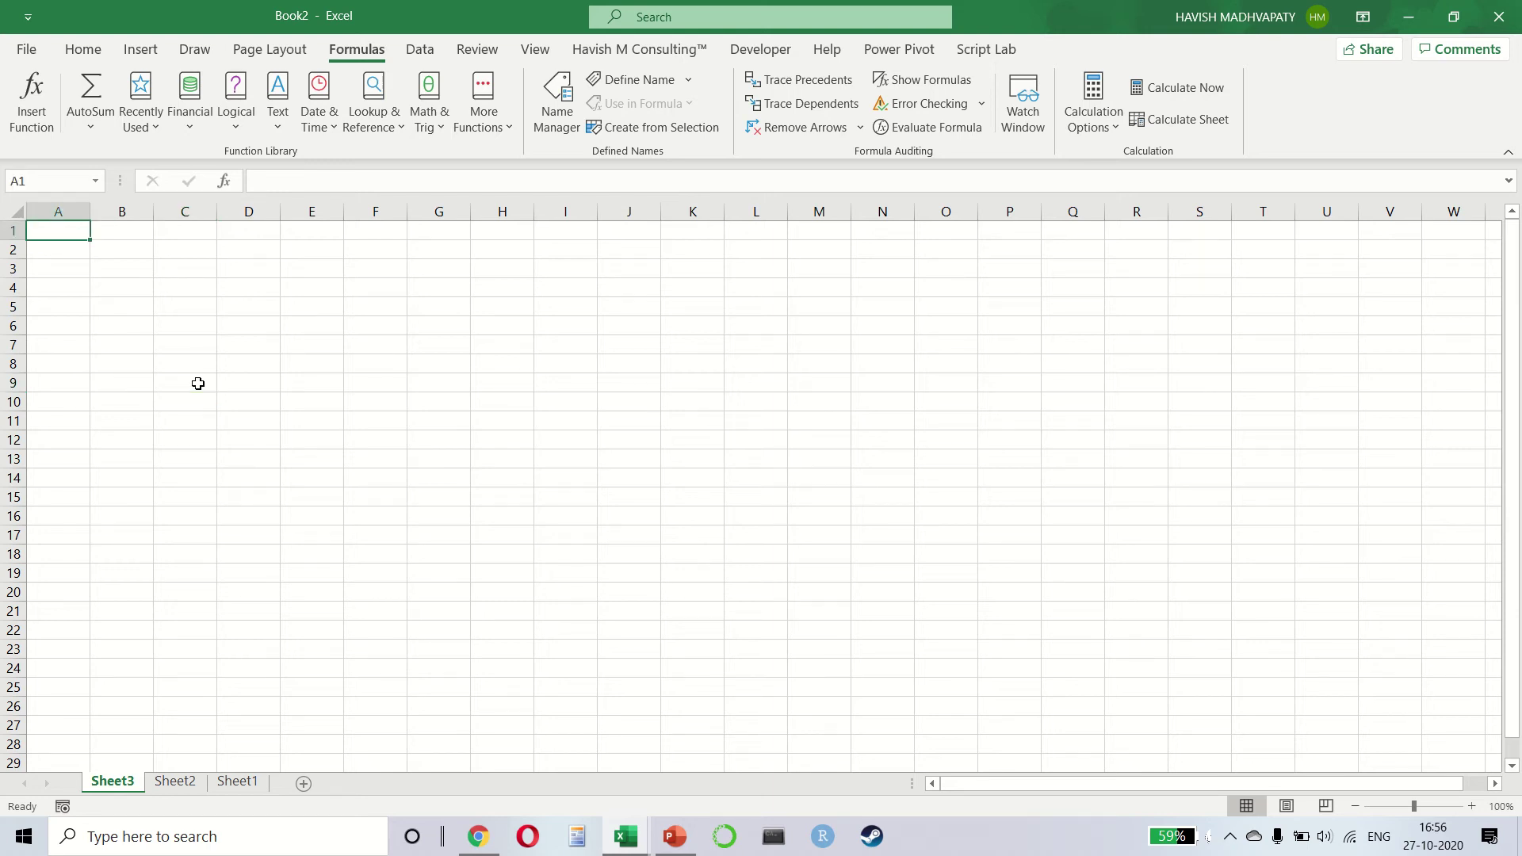
scroll(198, 384, "up", 3)
key("Right")
key("Down")
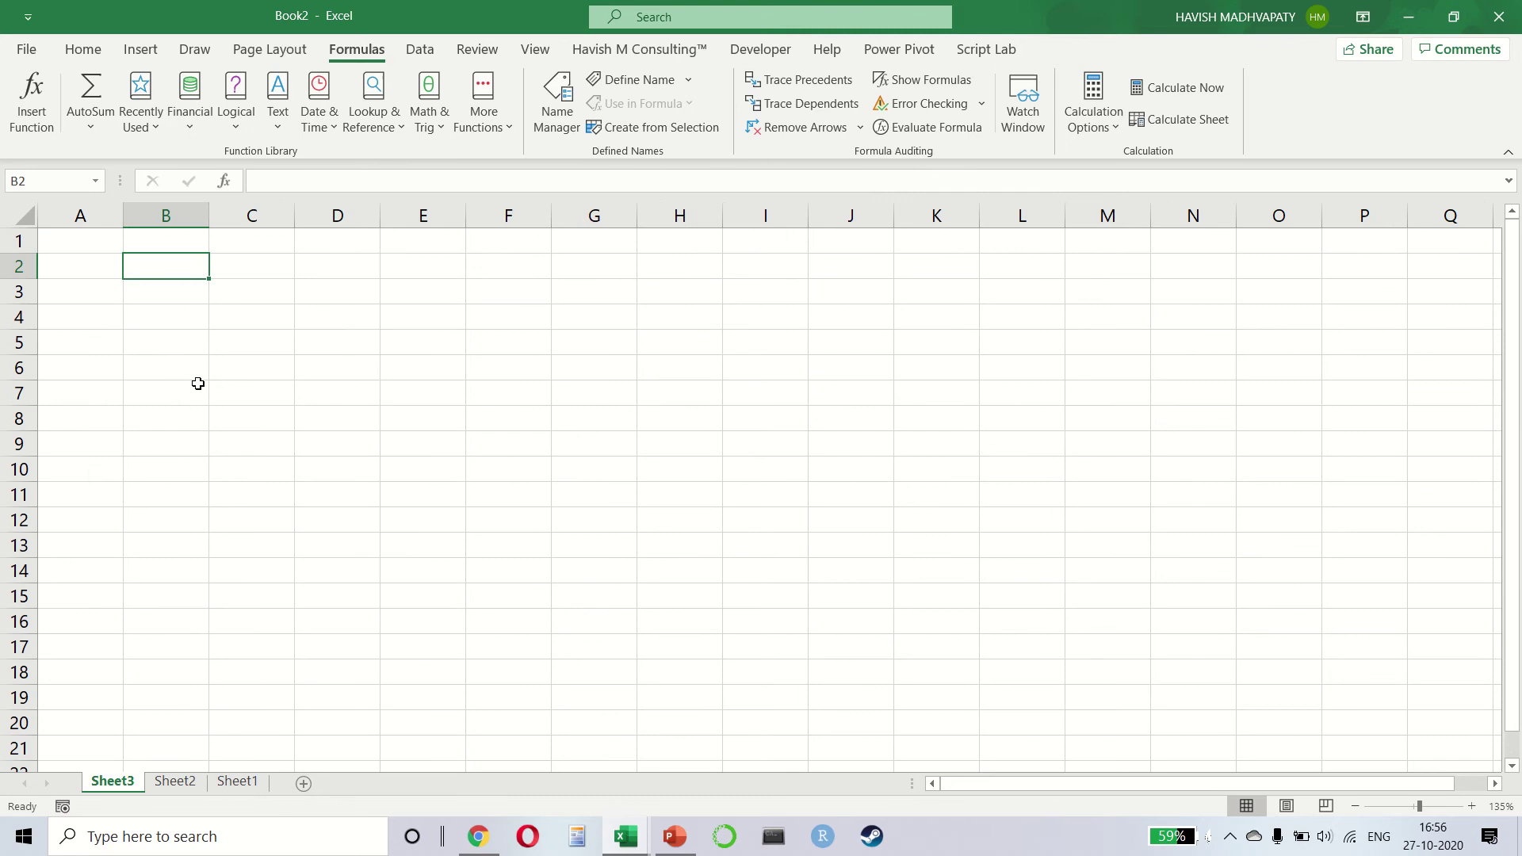
type("=")
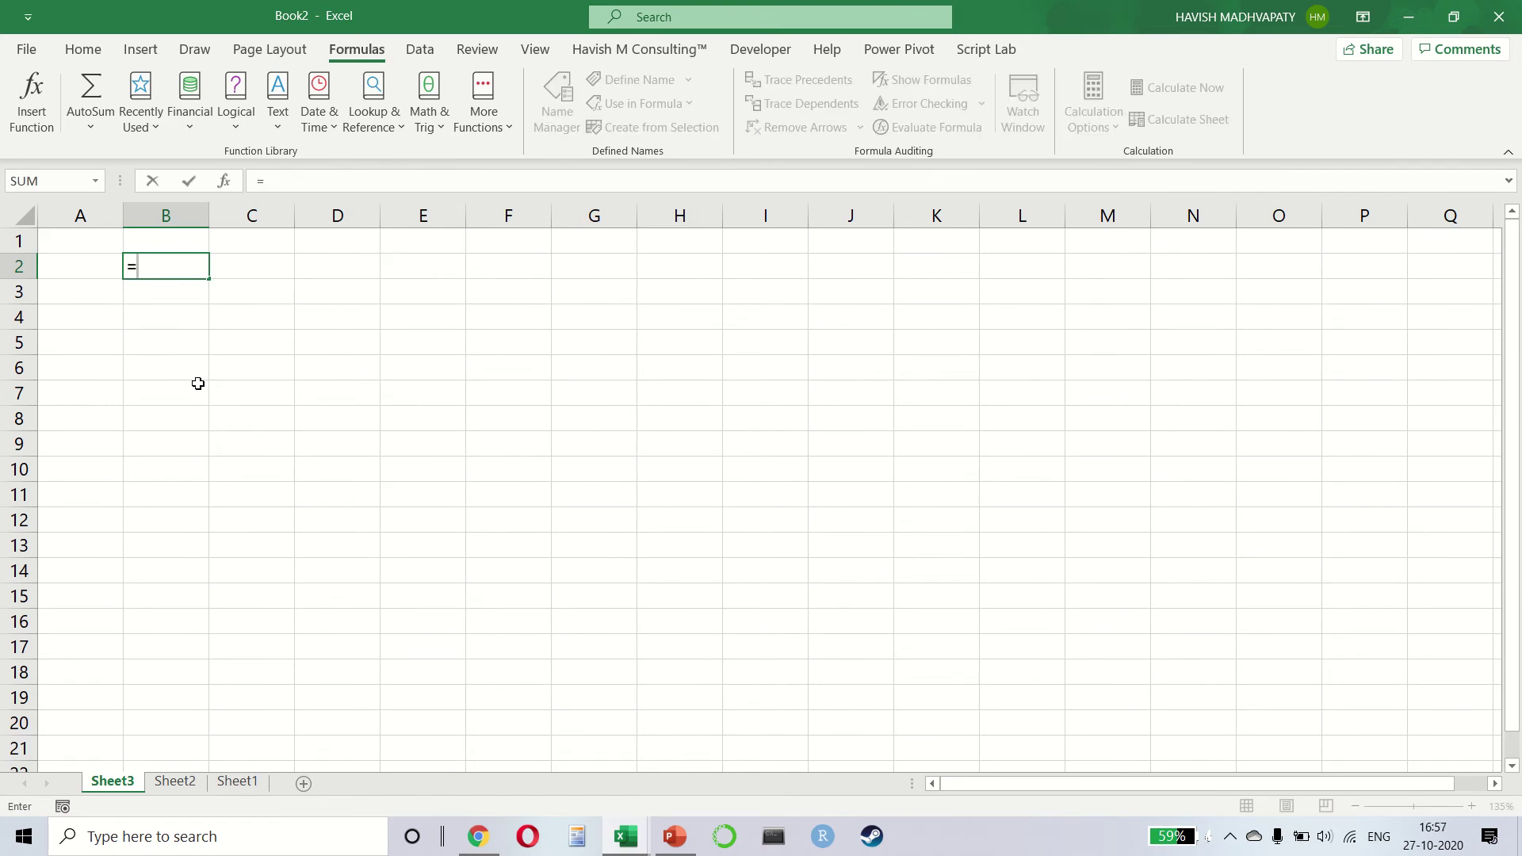
key("BackSpace")
type("+")
key("BackSpace")
type("=")
key("Escape")
left_click(297, 179)
type("=sdfsdf")
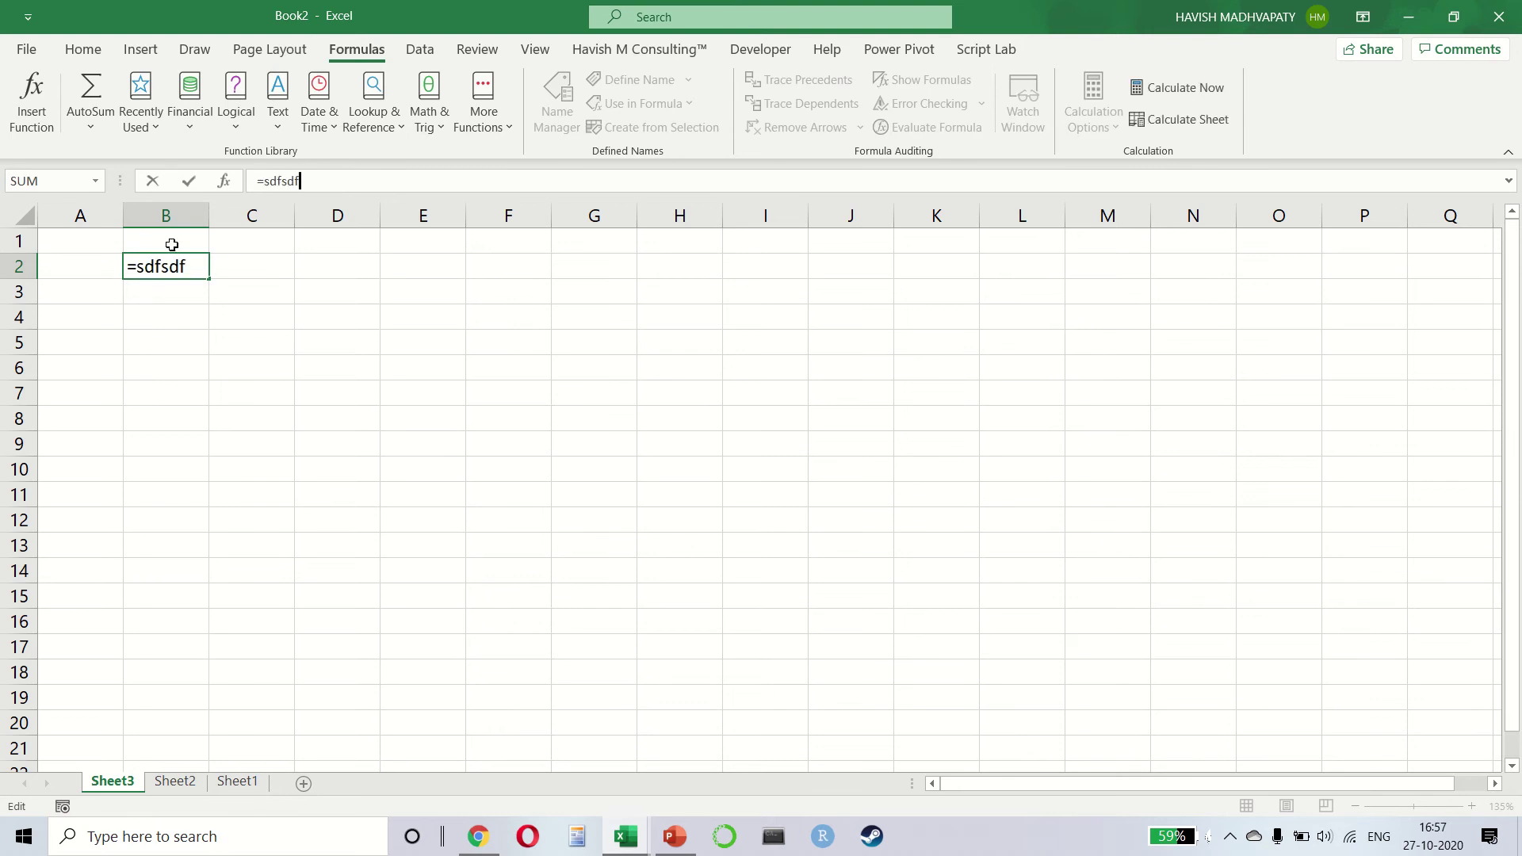
key("Escape")
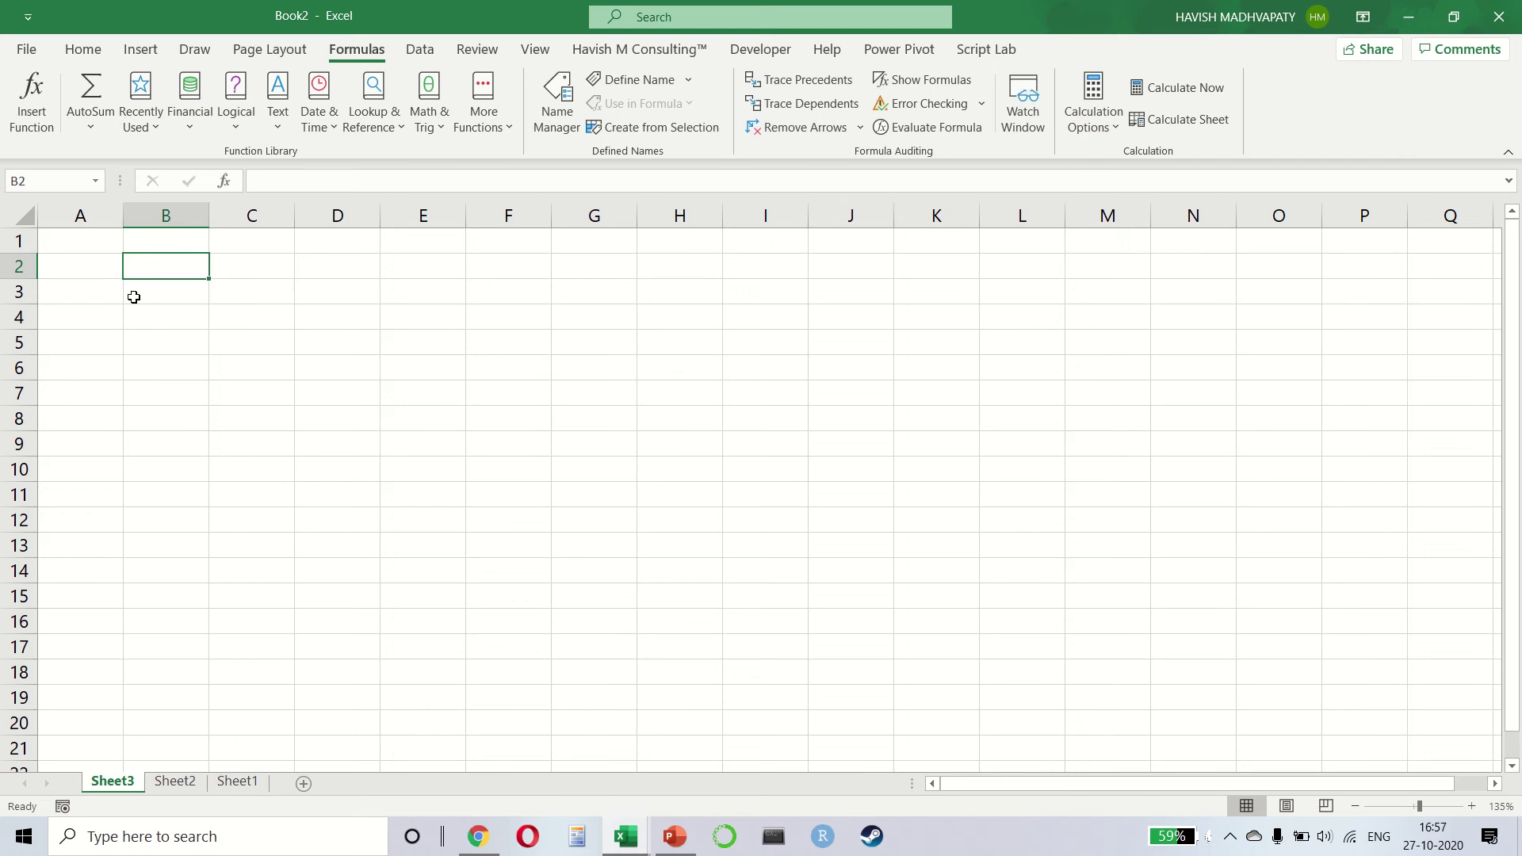
Enter the formula =1+1 in cell B2.
type("=11")
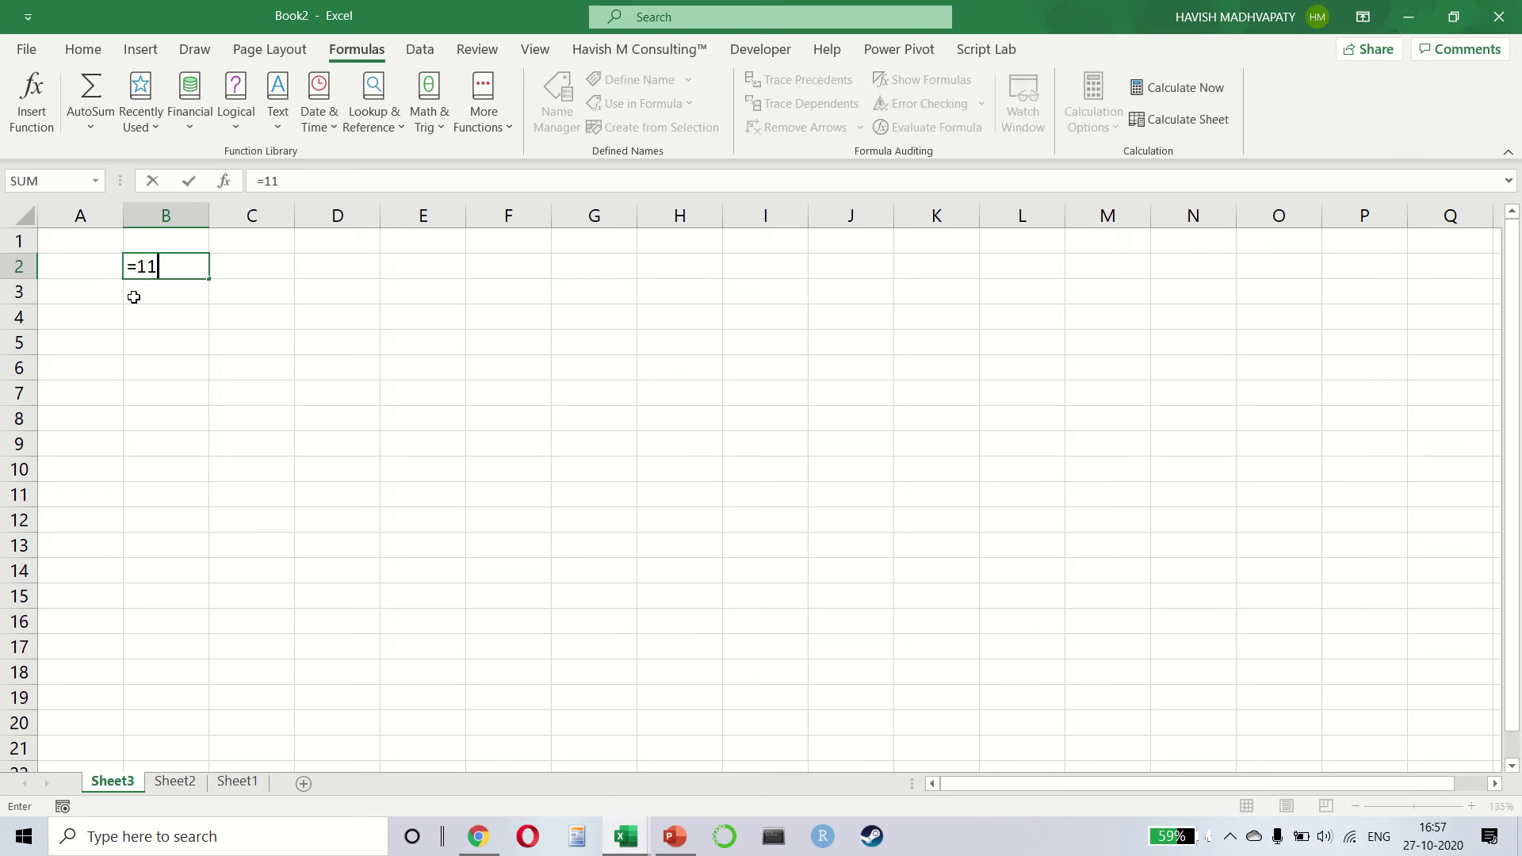
type("+")
key("BackSpace")
key("BackSpace")
type("+1")
key("Return")
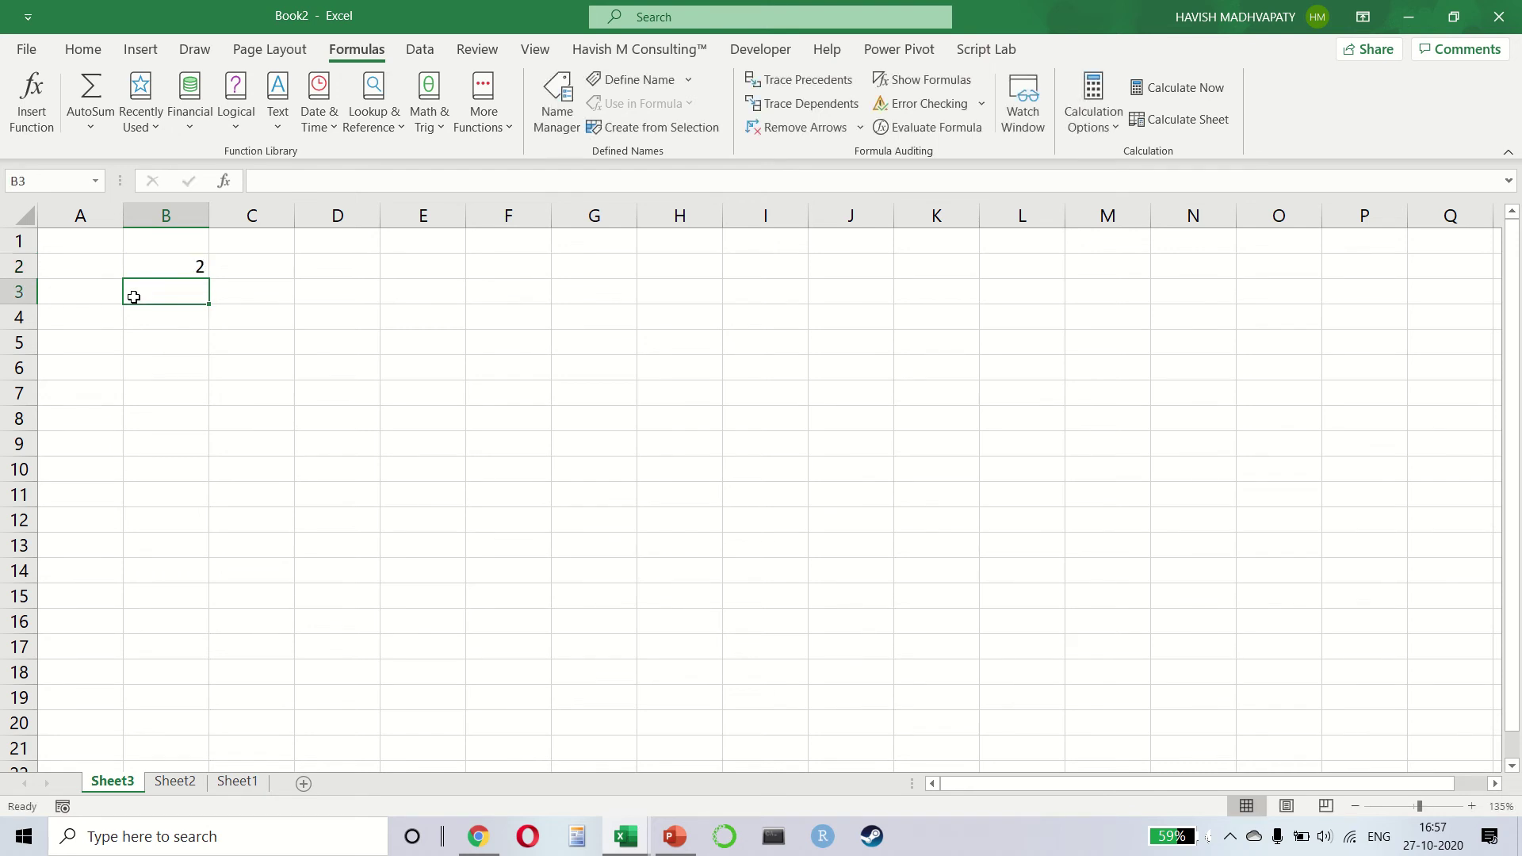
Inspect the formula behind cell B2, both in the formula bar and within the cell, leaving it unedited.
key("Up")
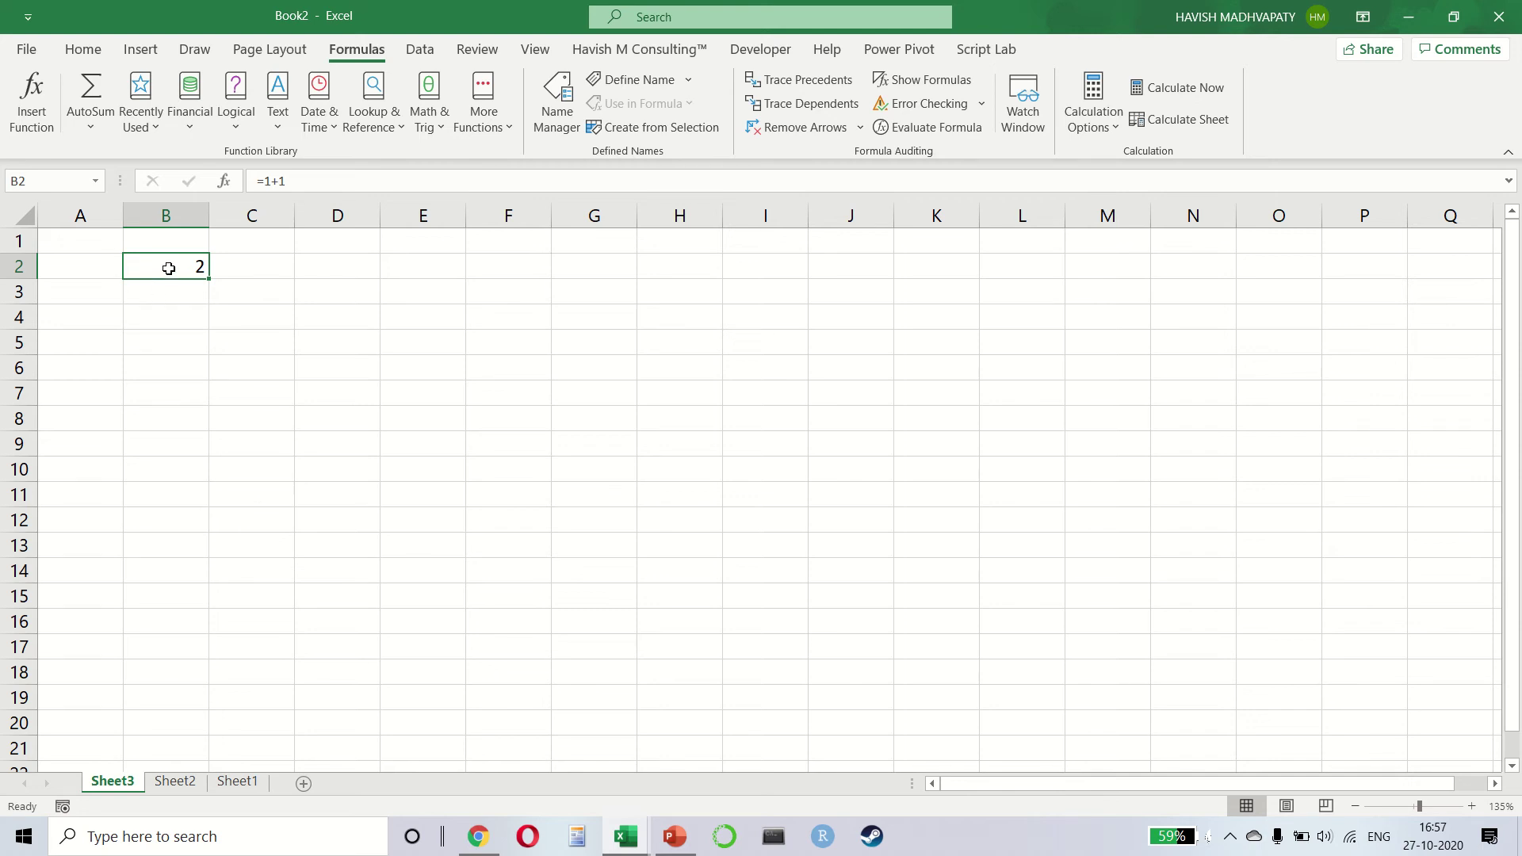
left_click_drag(337, 187, 149, 195)
key("Escape")
double_click(149, 267)
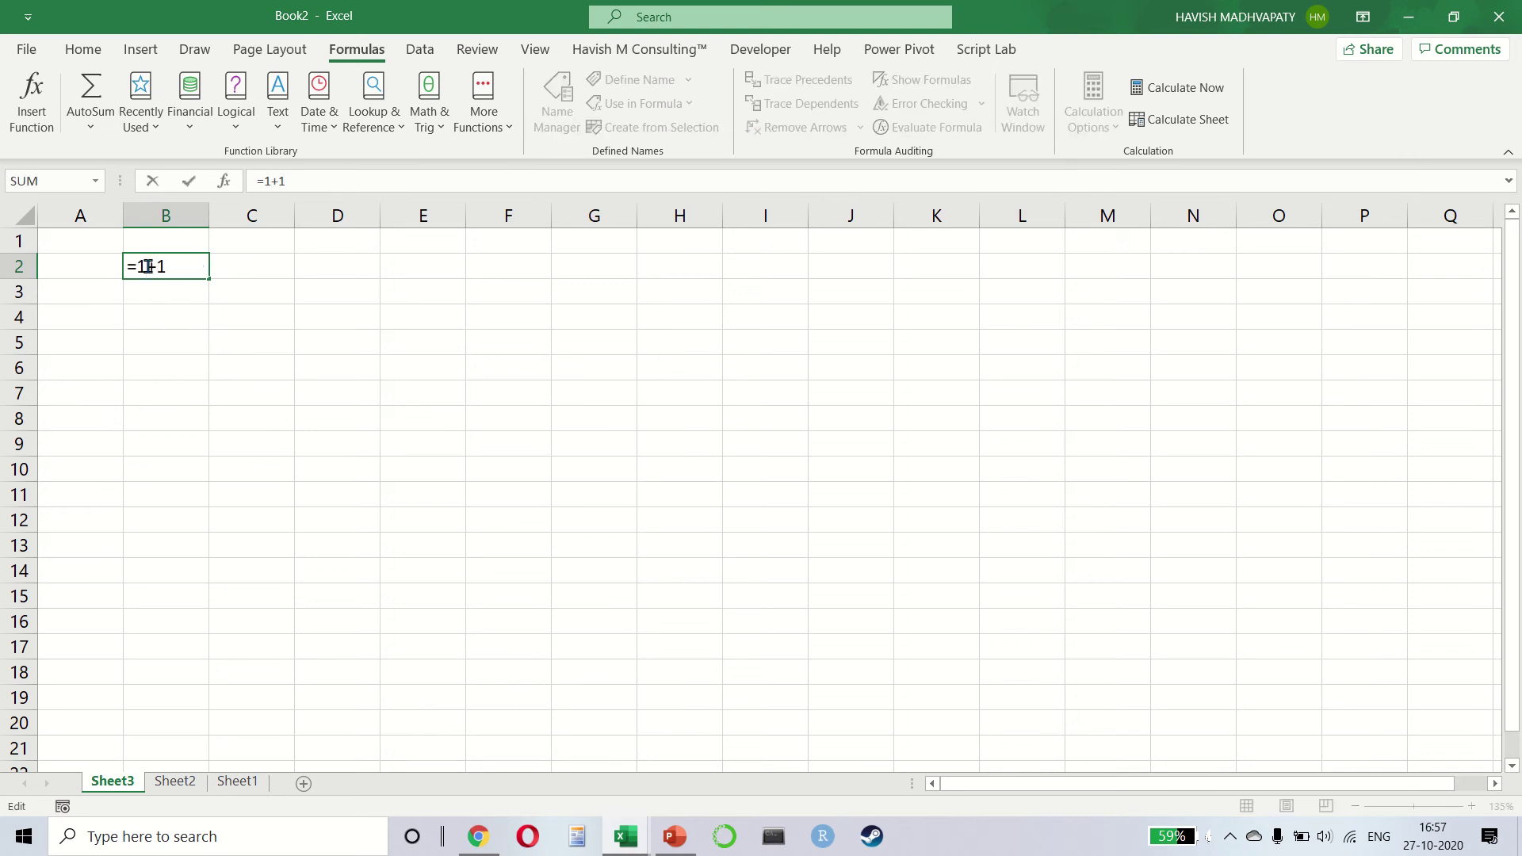
key("Escape")
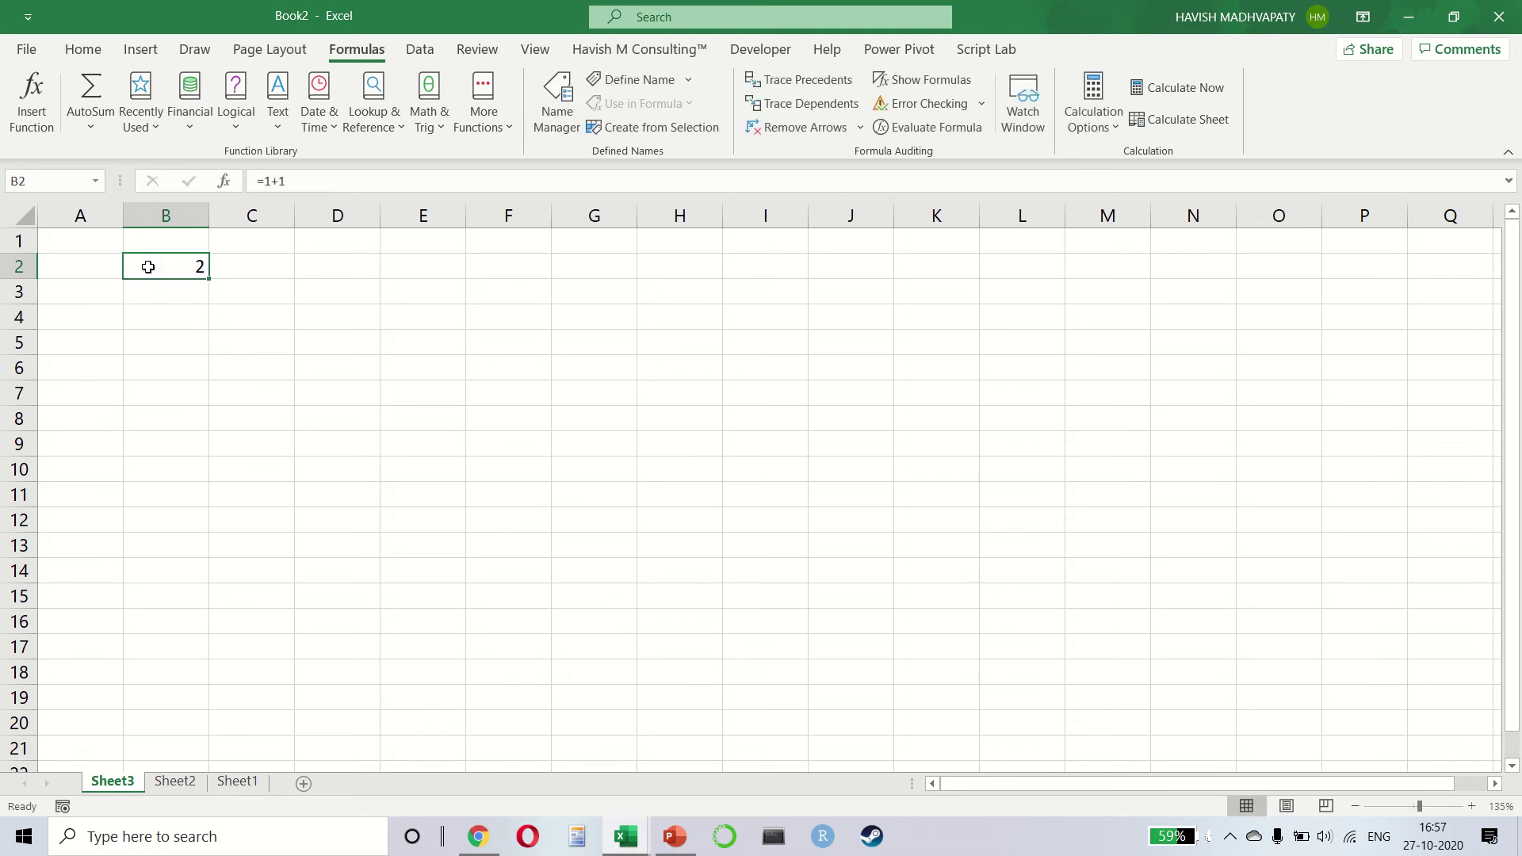
double_click(183, 266)
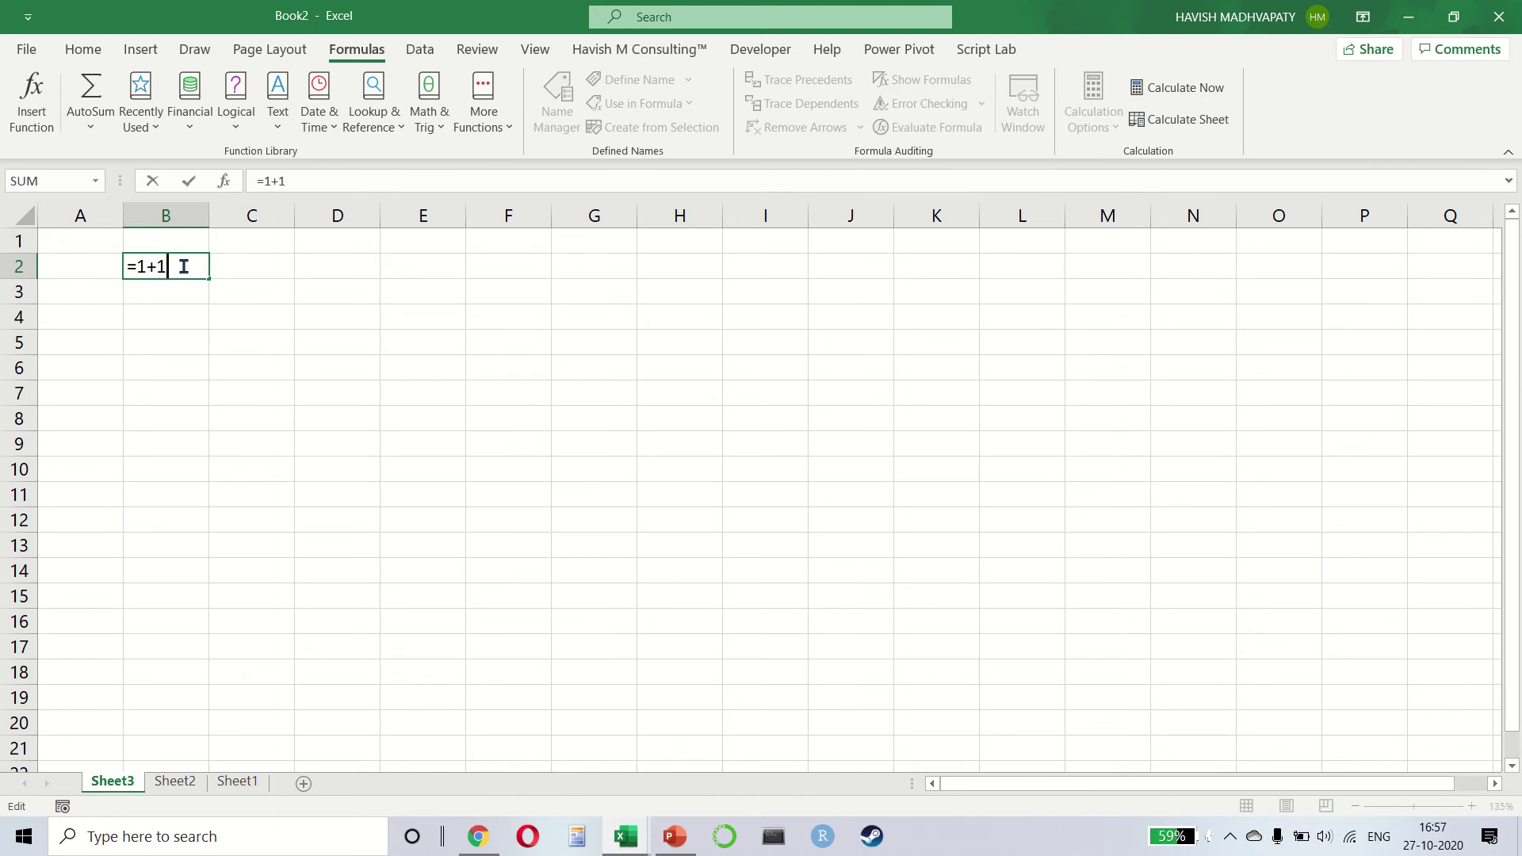
key("Escape")
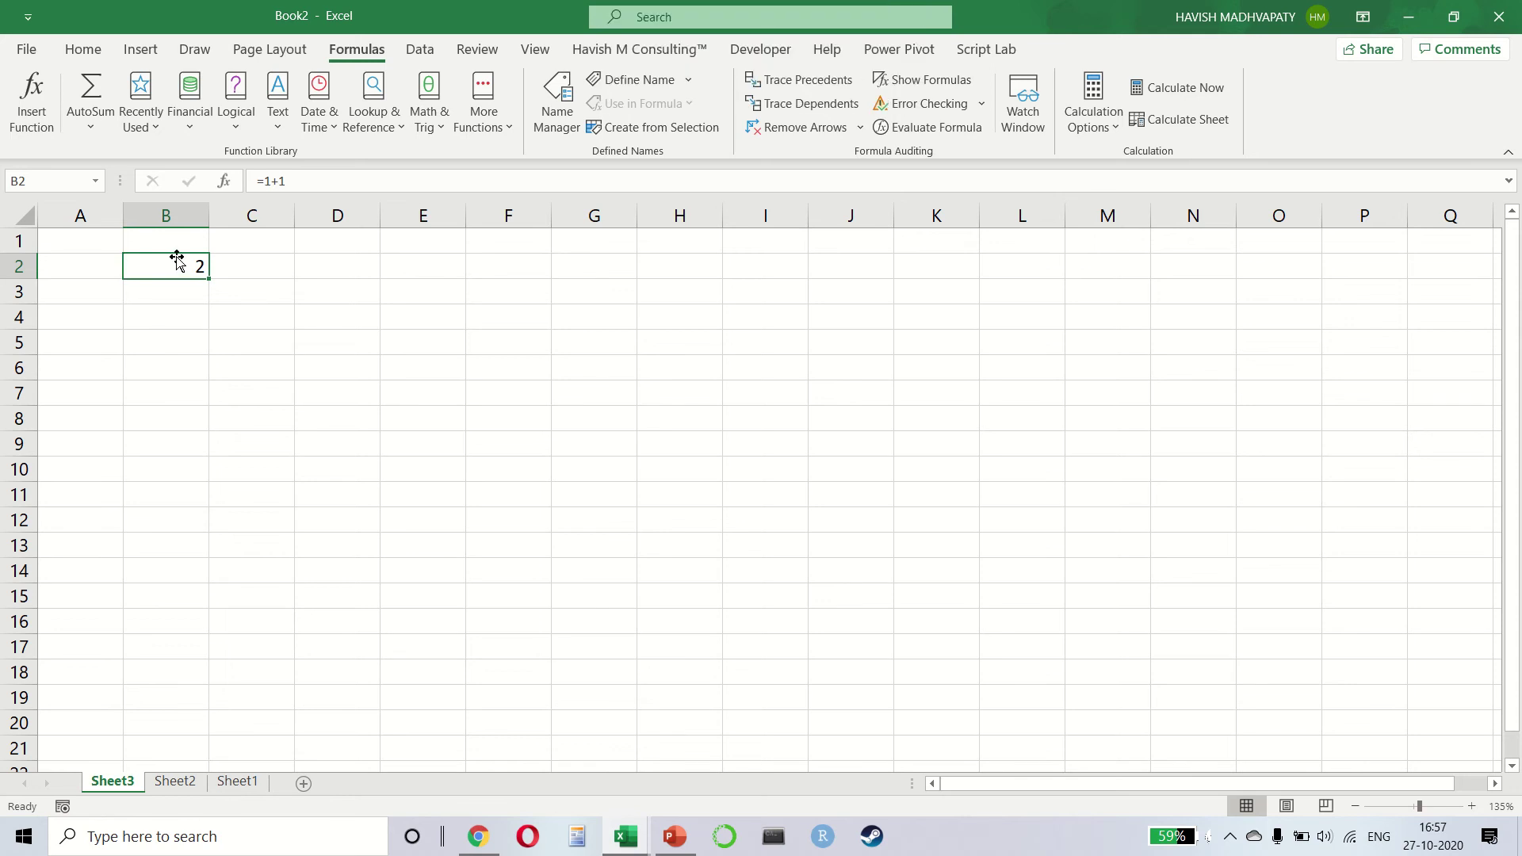
Enter the numbers 10, 20 and 30 in cells B2 to B4, one below the other.
type("10")
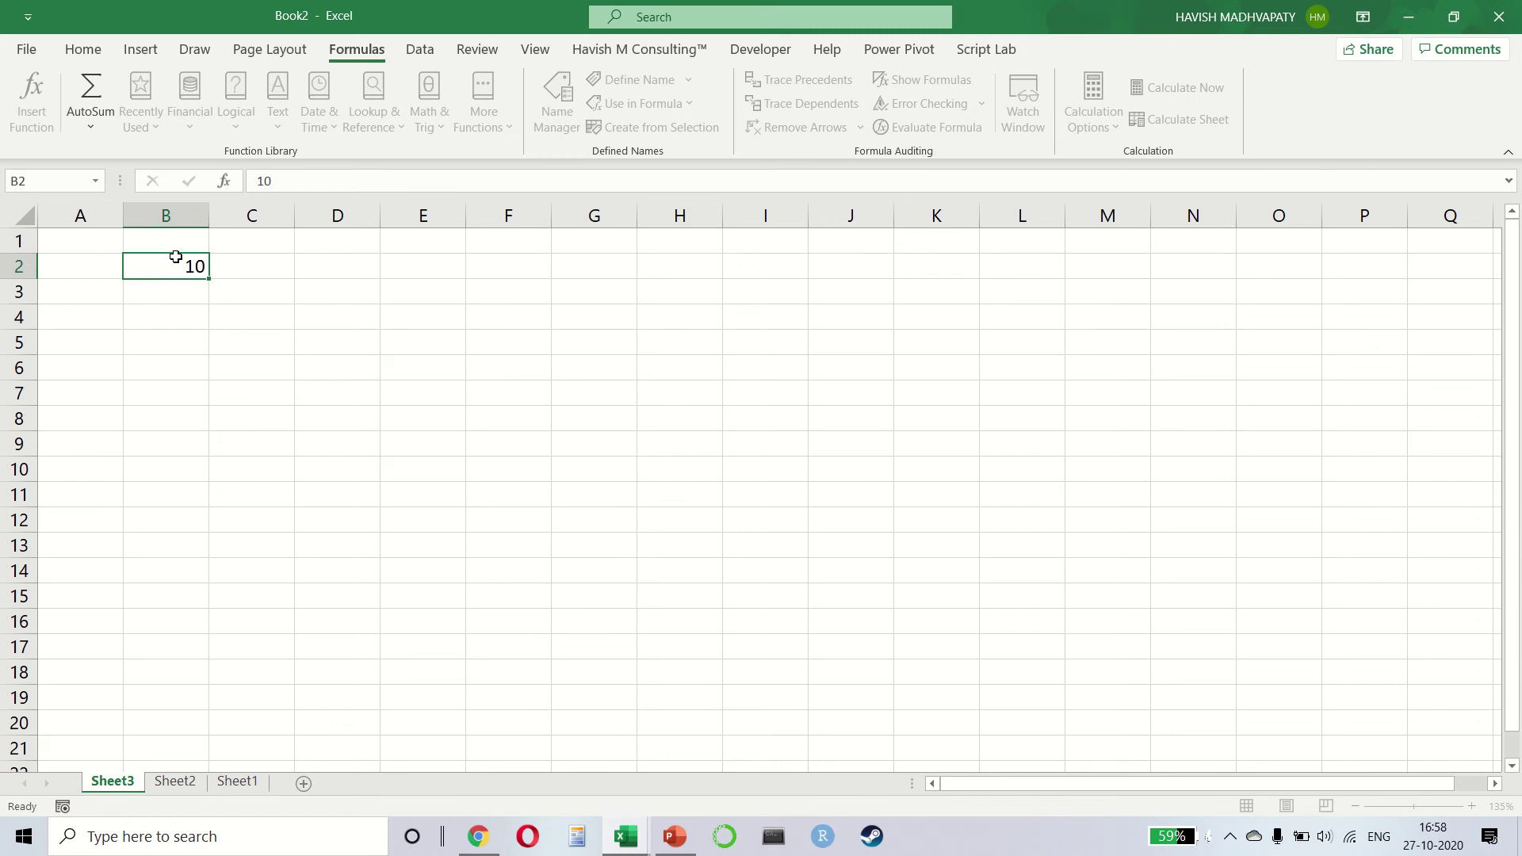
key("Return")
type("20")
key("Return")
type("30")
key("Return")
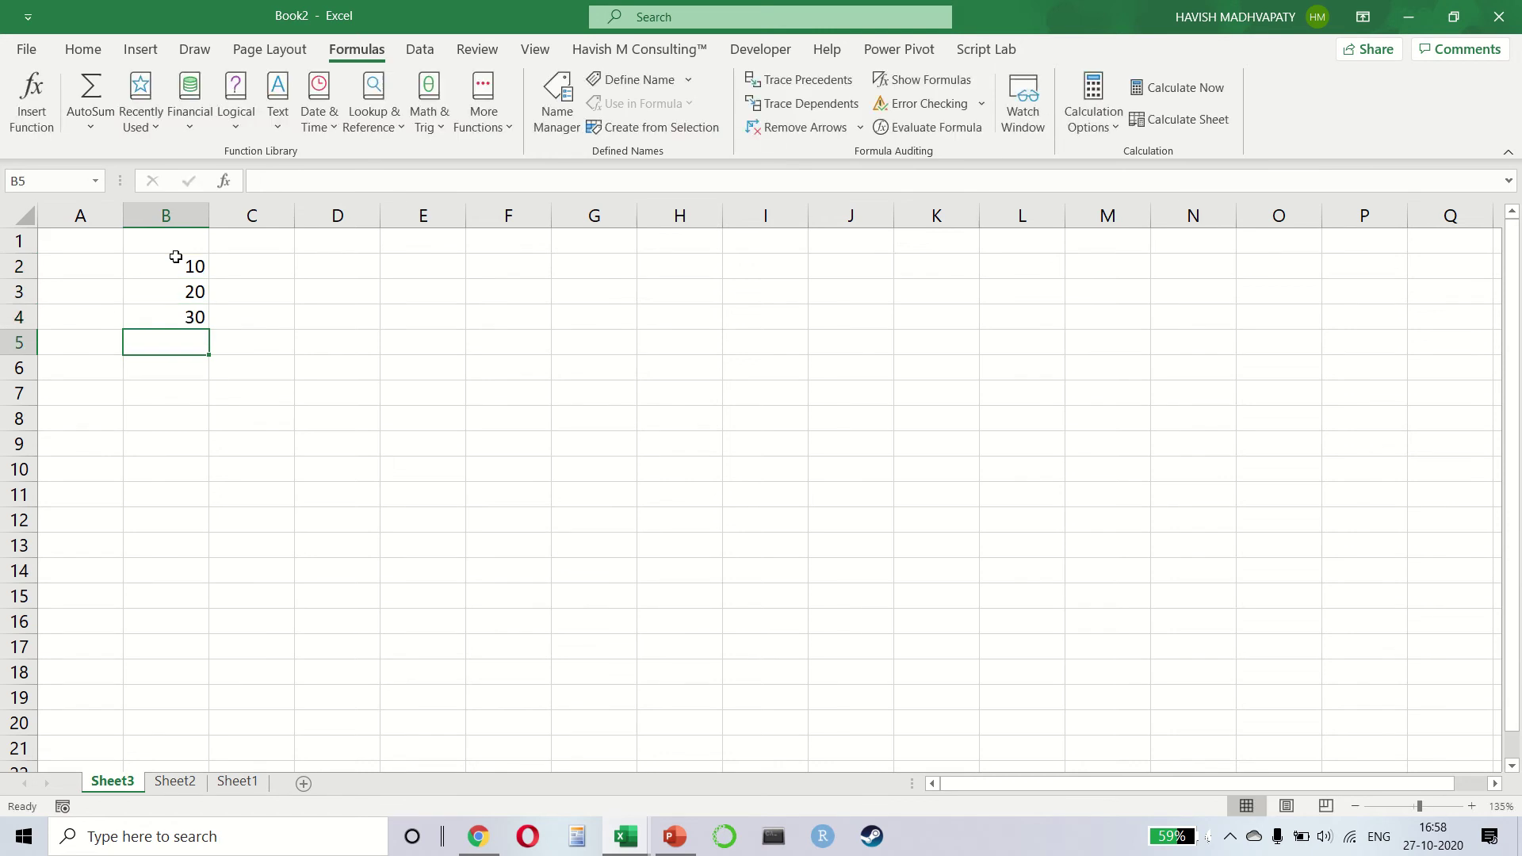
Add up the three numbers in cell B6 with =SUM(B2:B4) and check which cells the formula references.
key("Up")
key("Down")
key("Down")
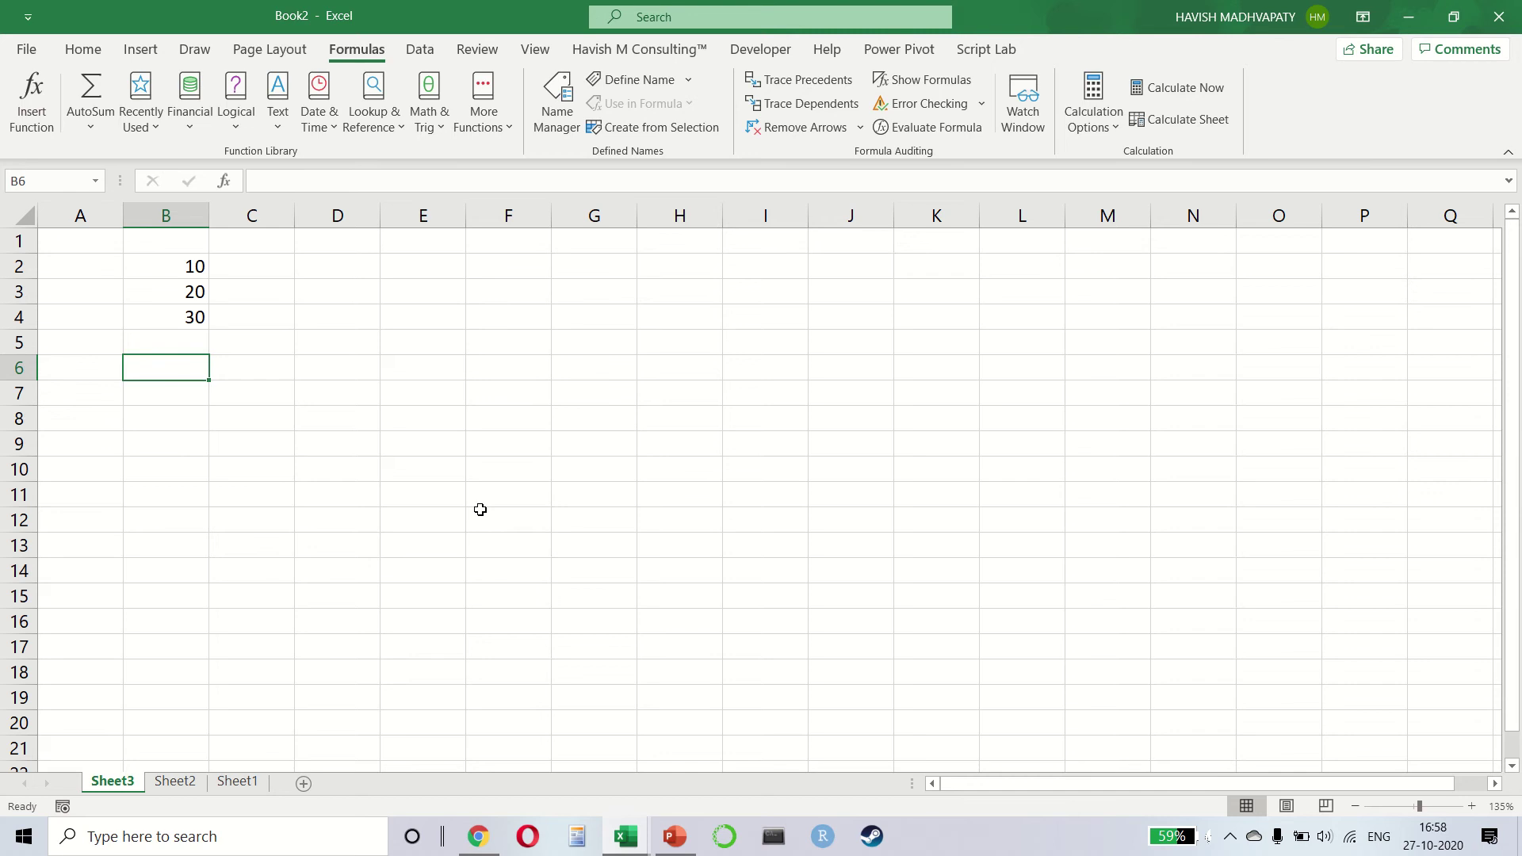
type("=sum")
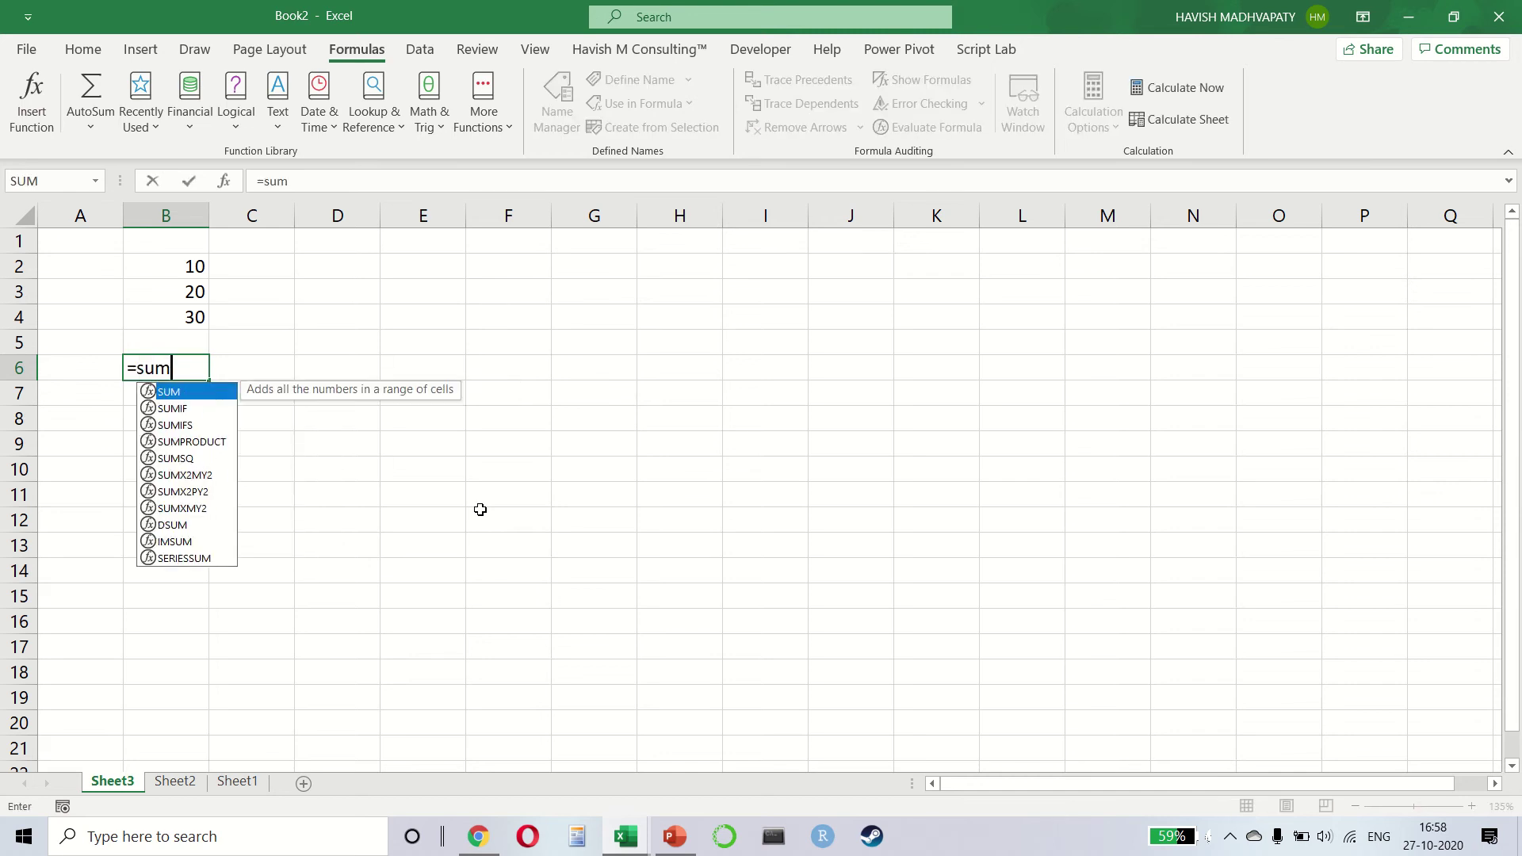
key("Tab")
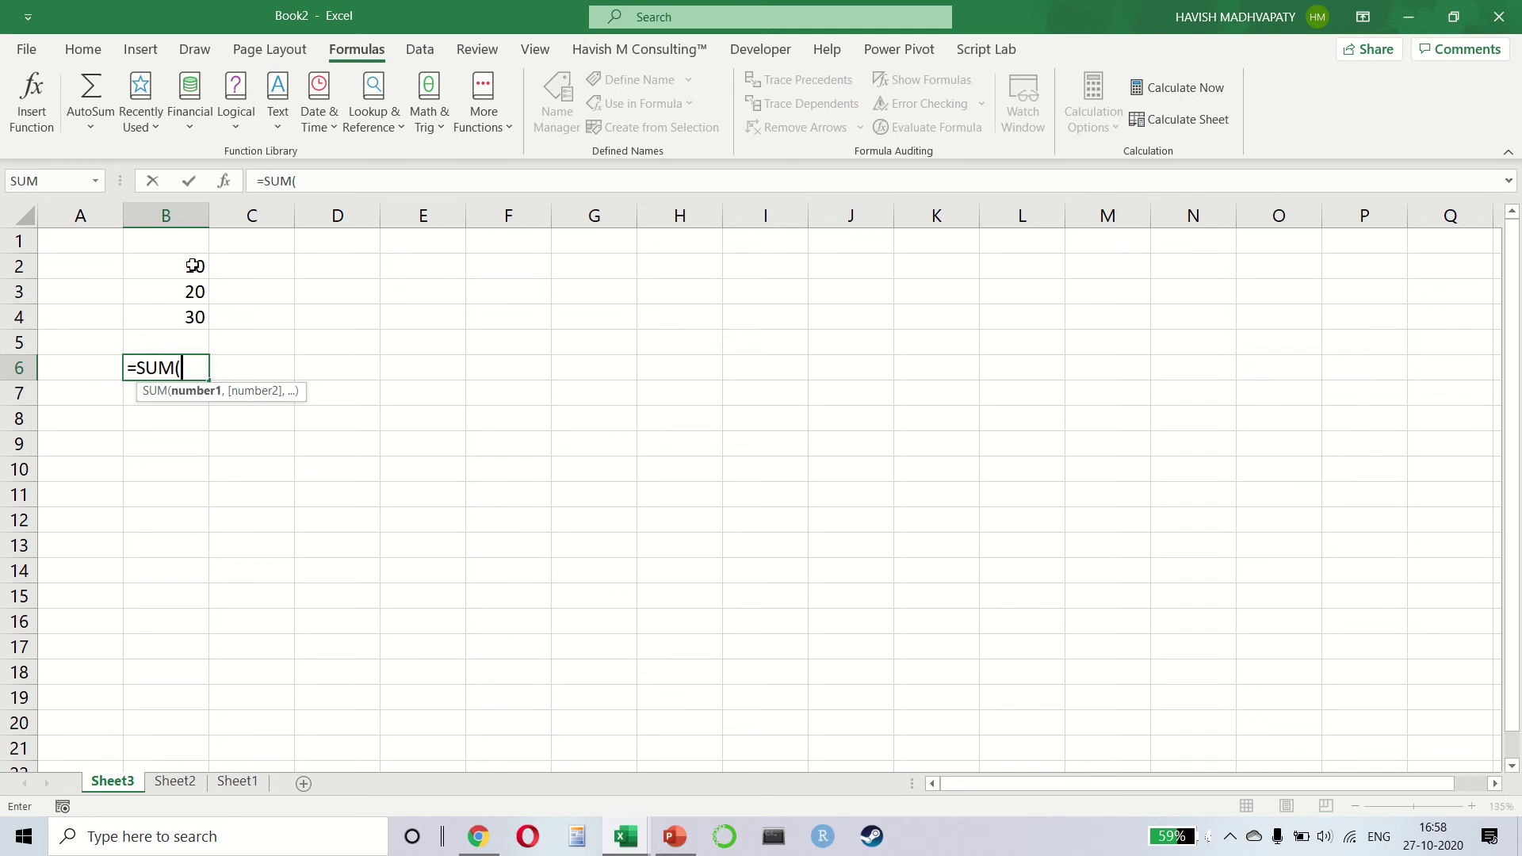
left_click_drag(183, 266, 187, 319)
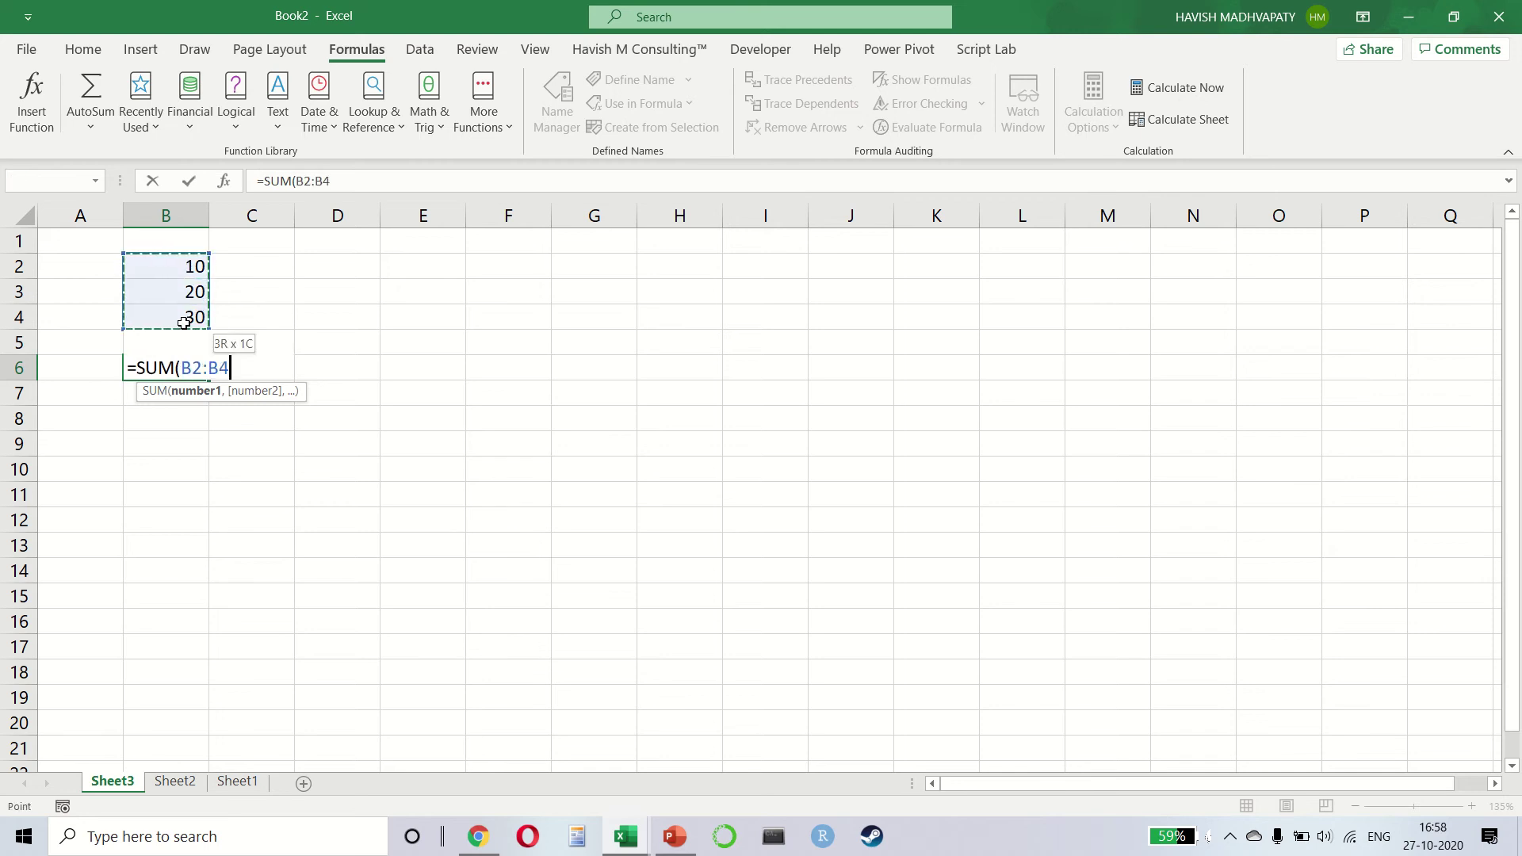
type(")")
key("Return")
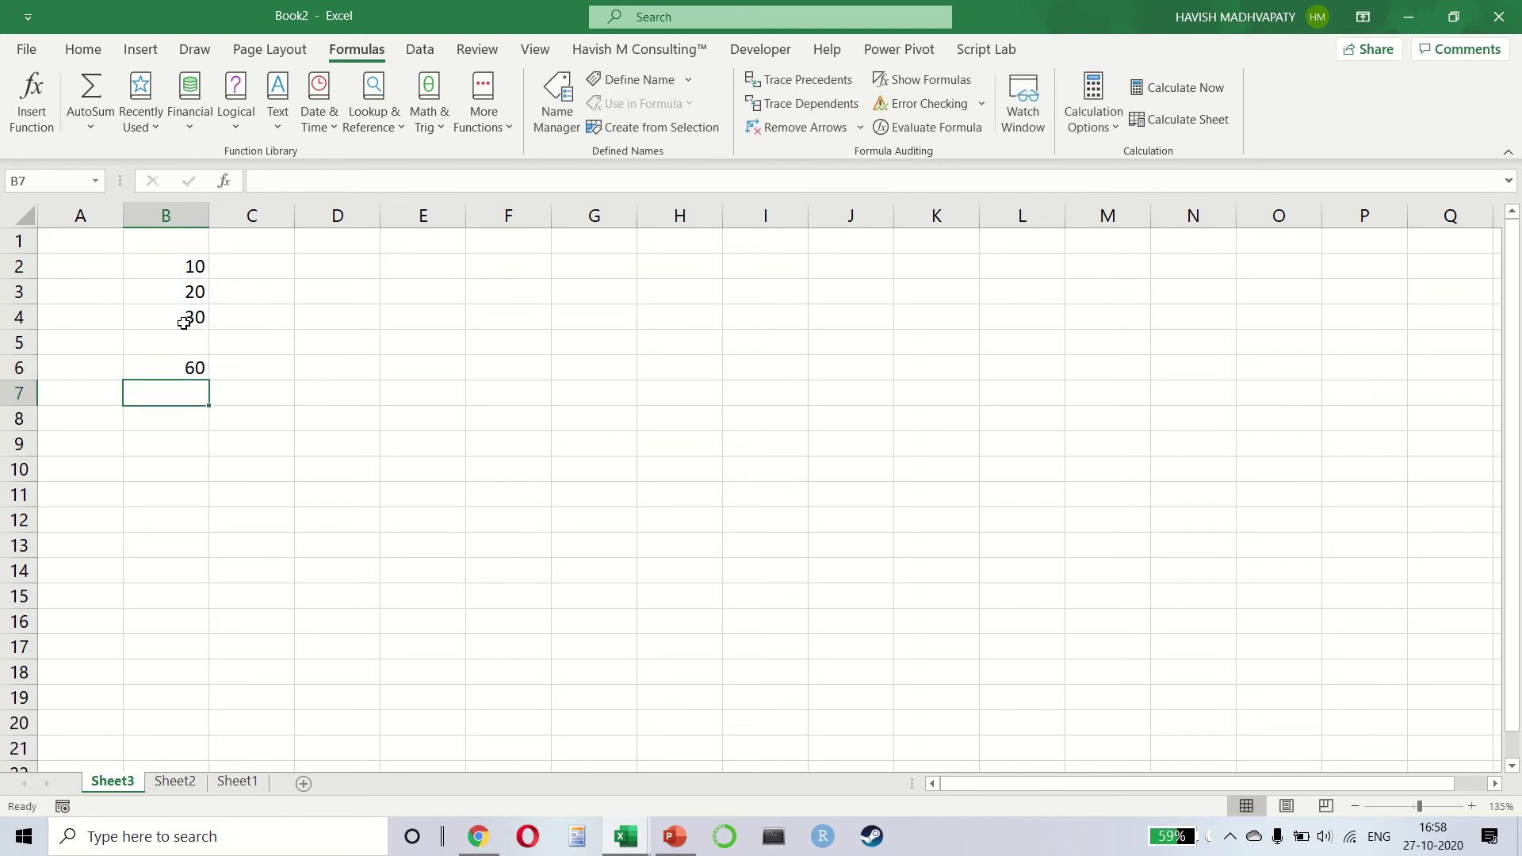
key("Up")
key("F2")
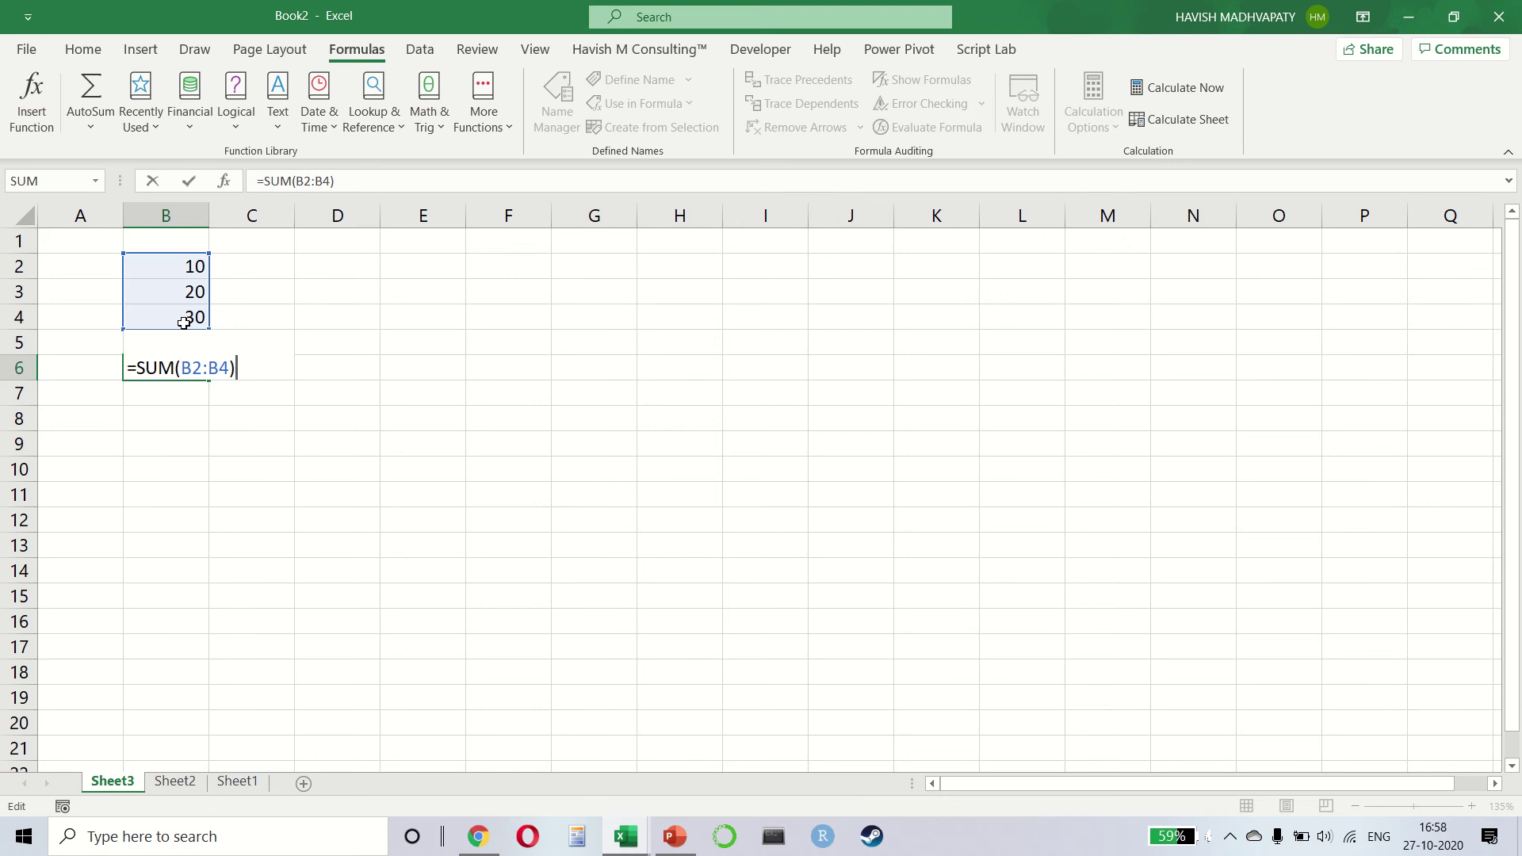
key("Escape")
Re-enter the SUM formula for the range B2:B4 in cell B6 and review its references.
type("=sum")
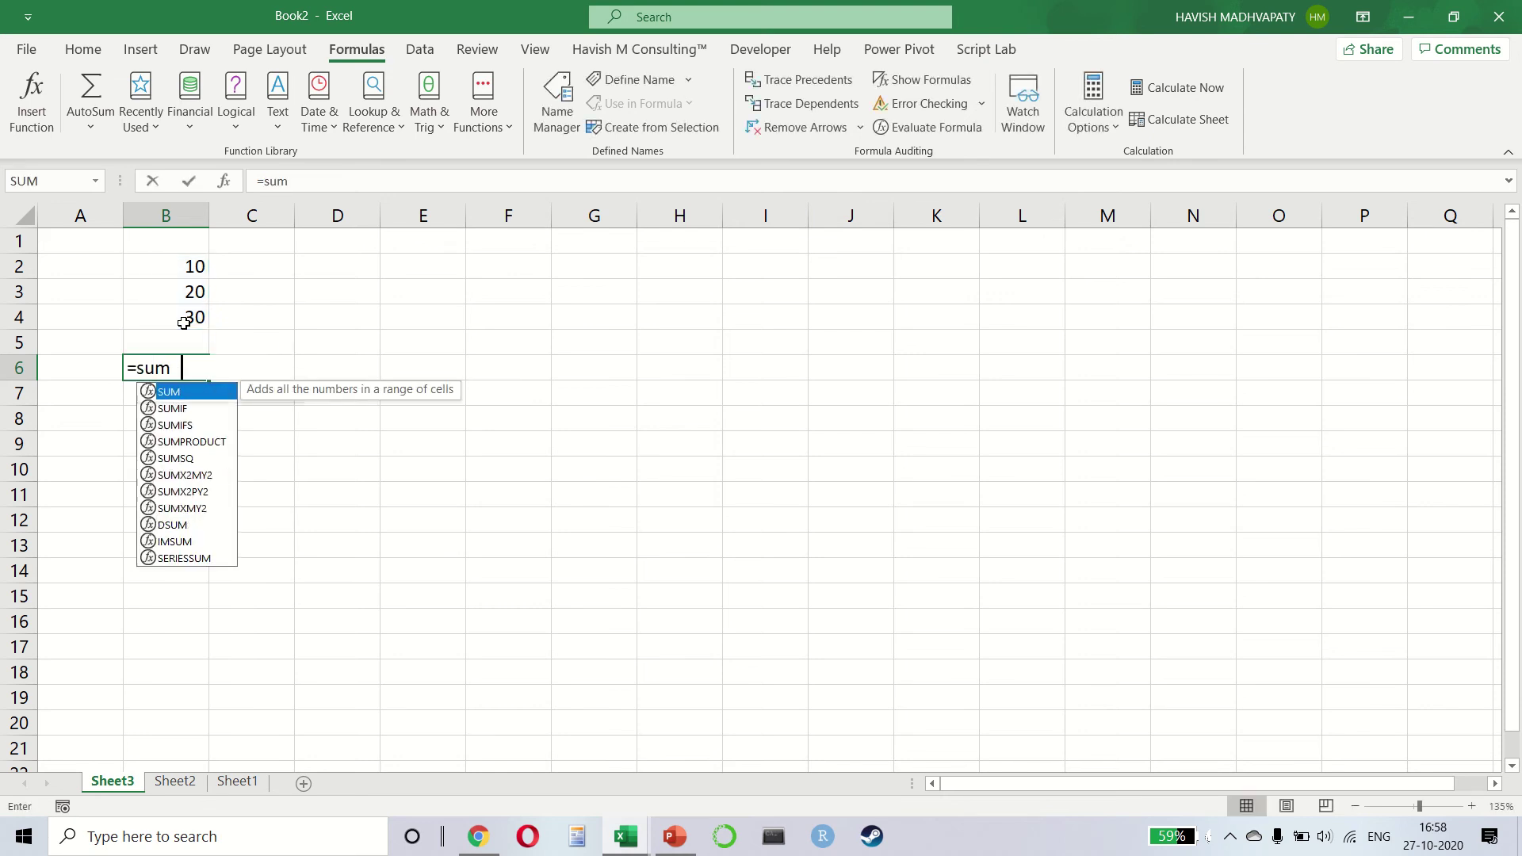
key("Tab")
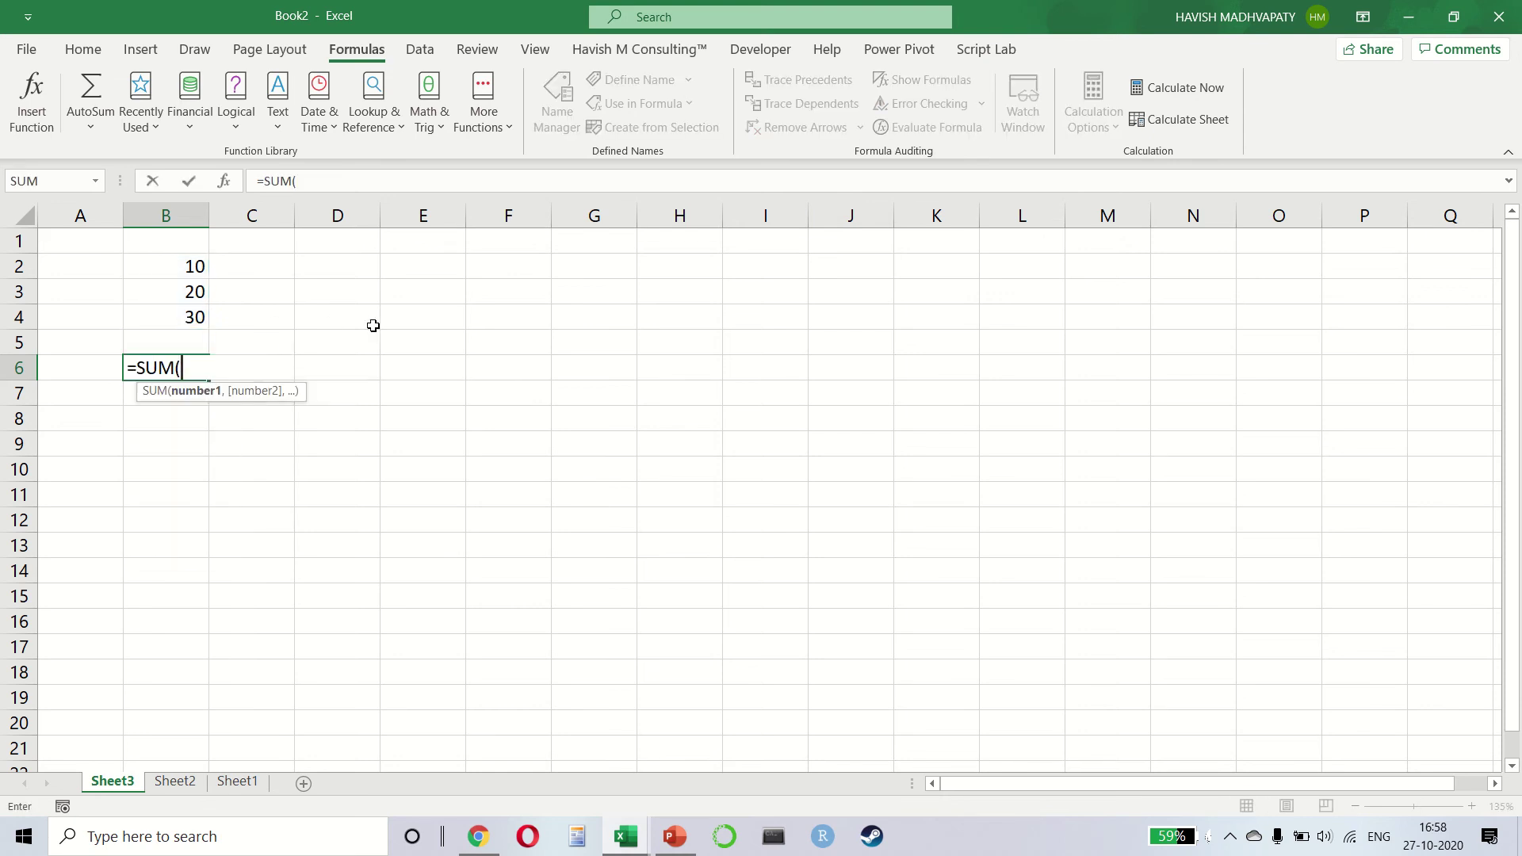
type("b2:b4")
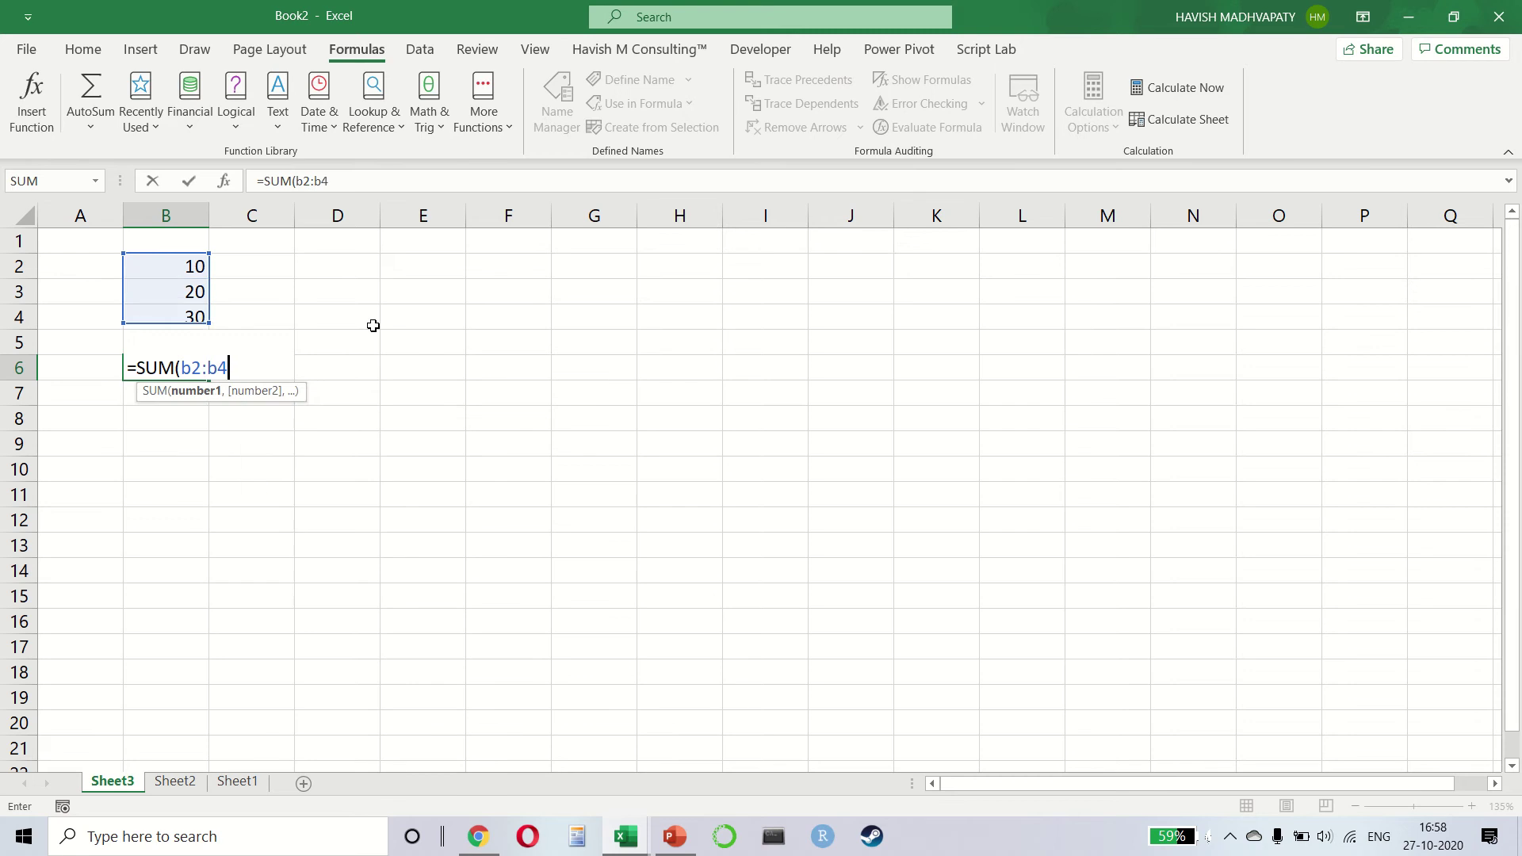
type(")")
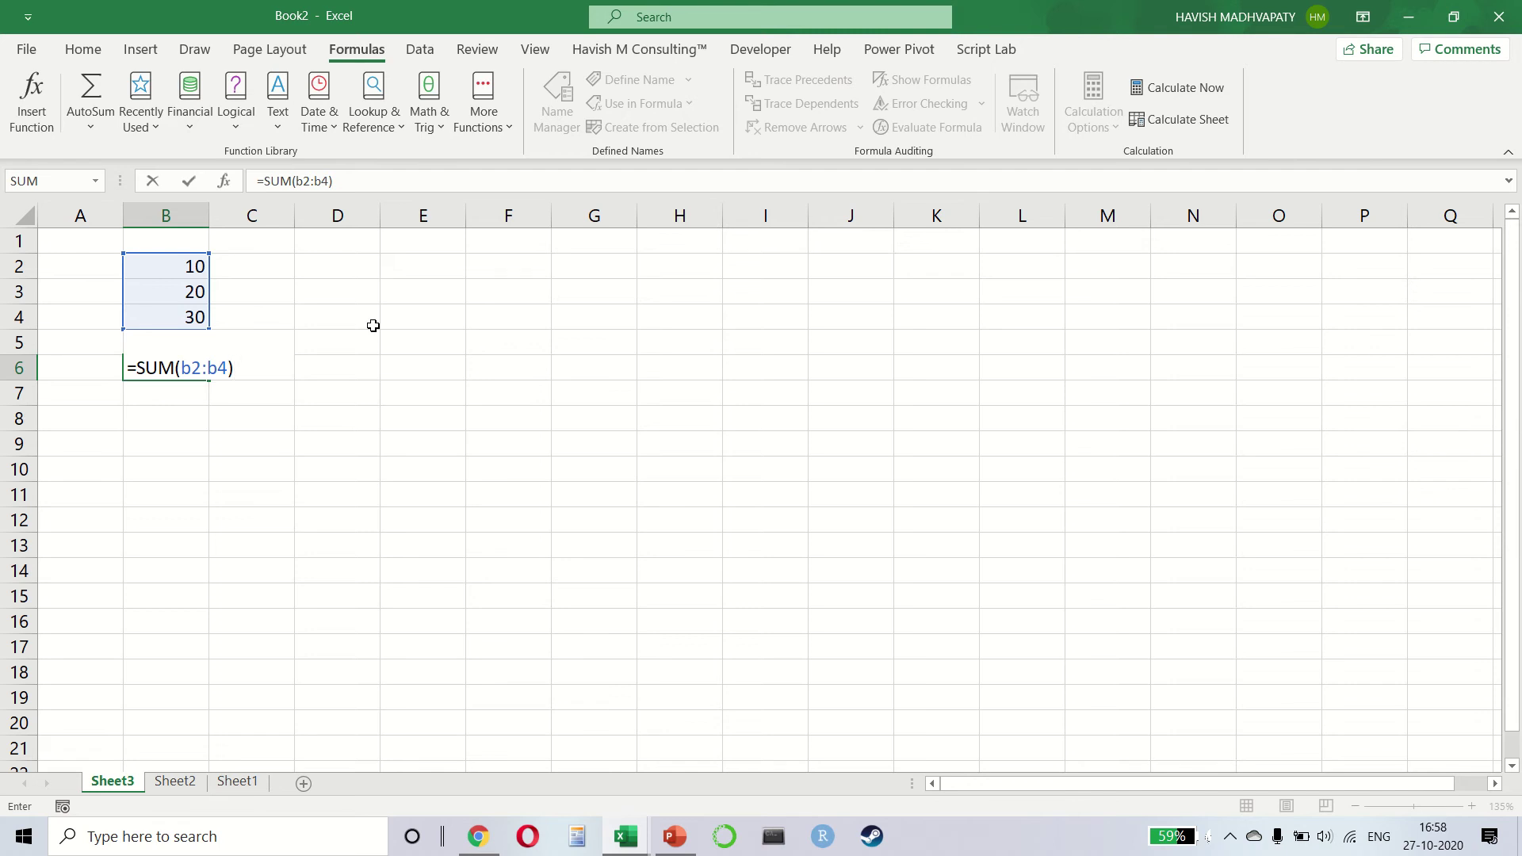
key("Return")
key("Up")
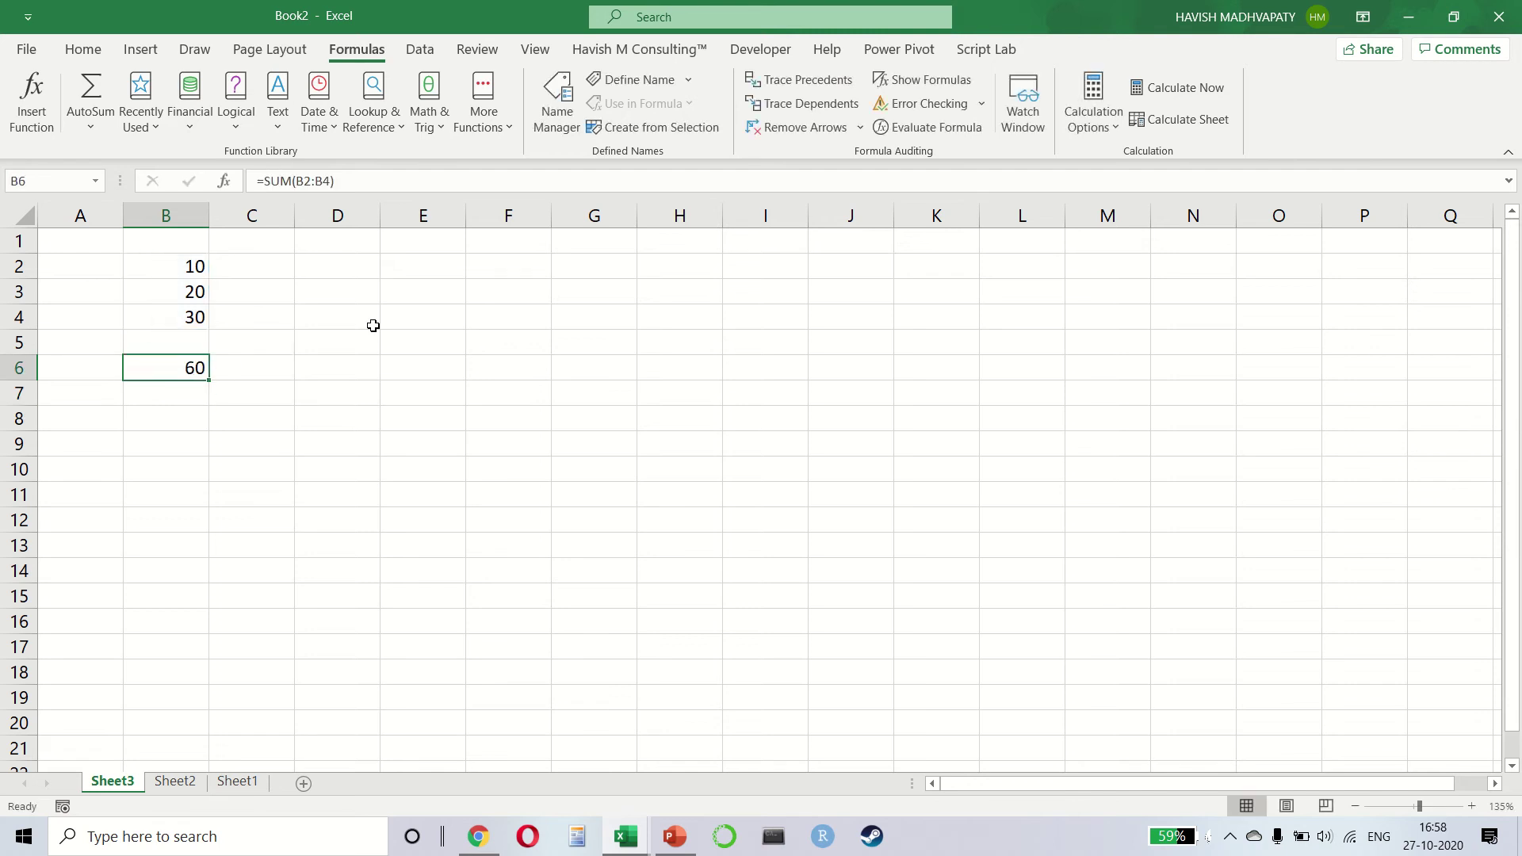
key("F2")
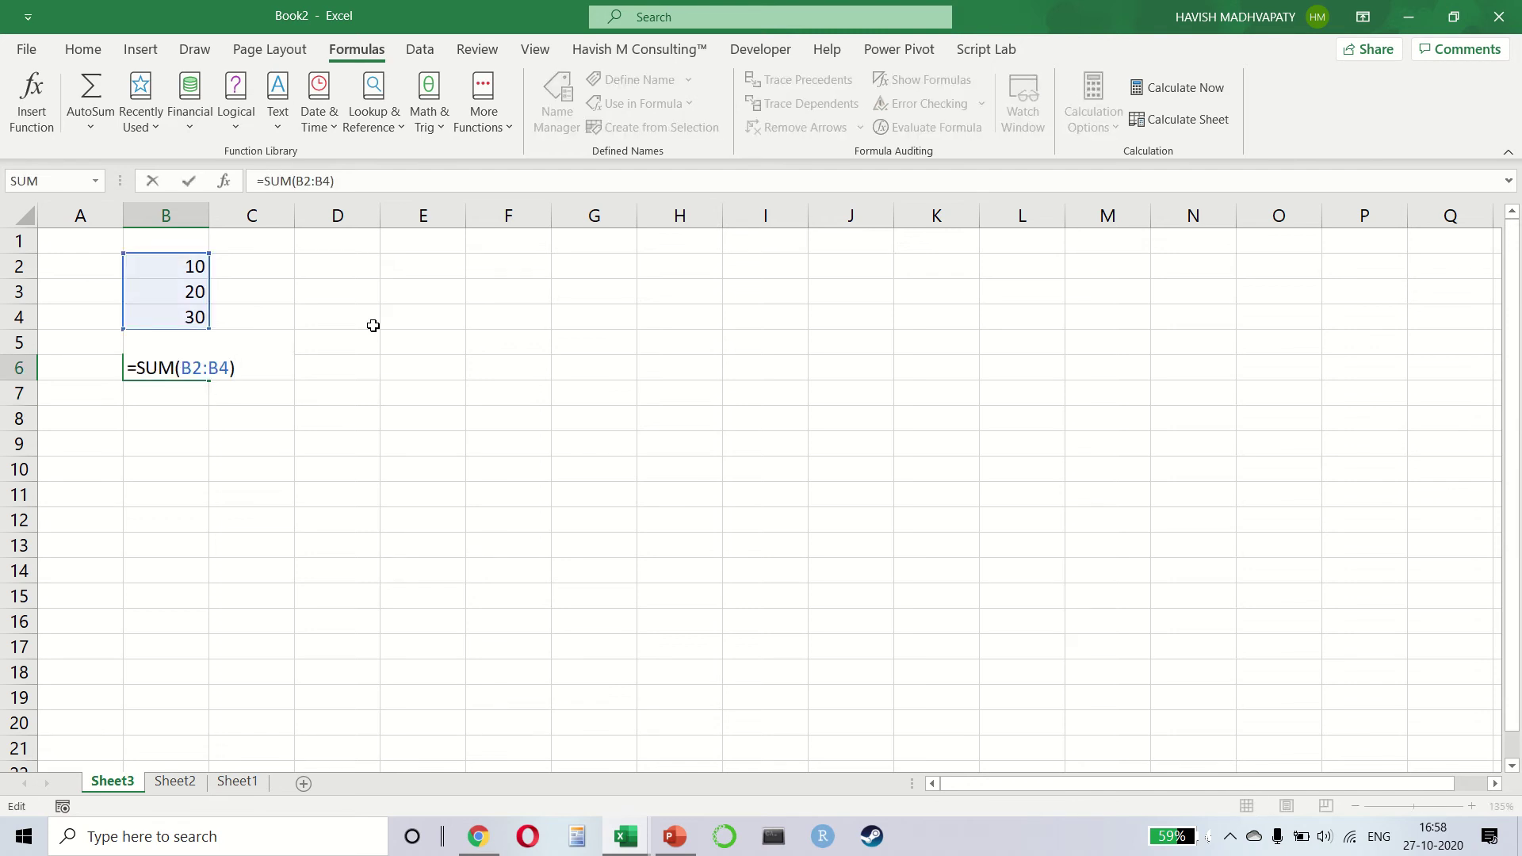
key("Escape")
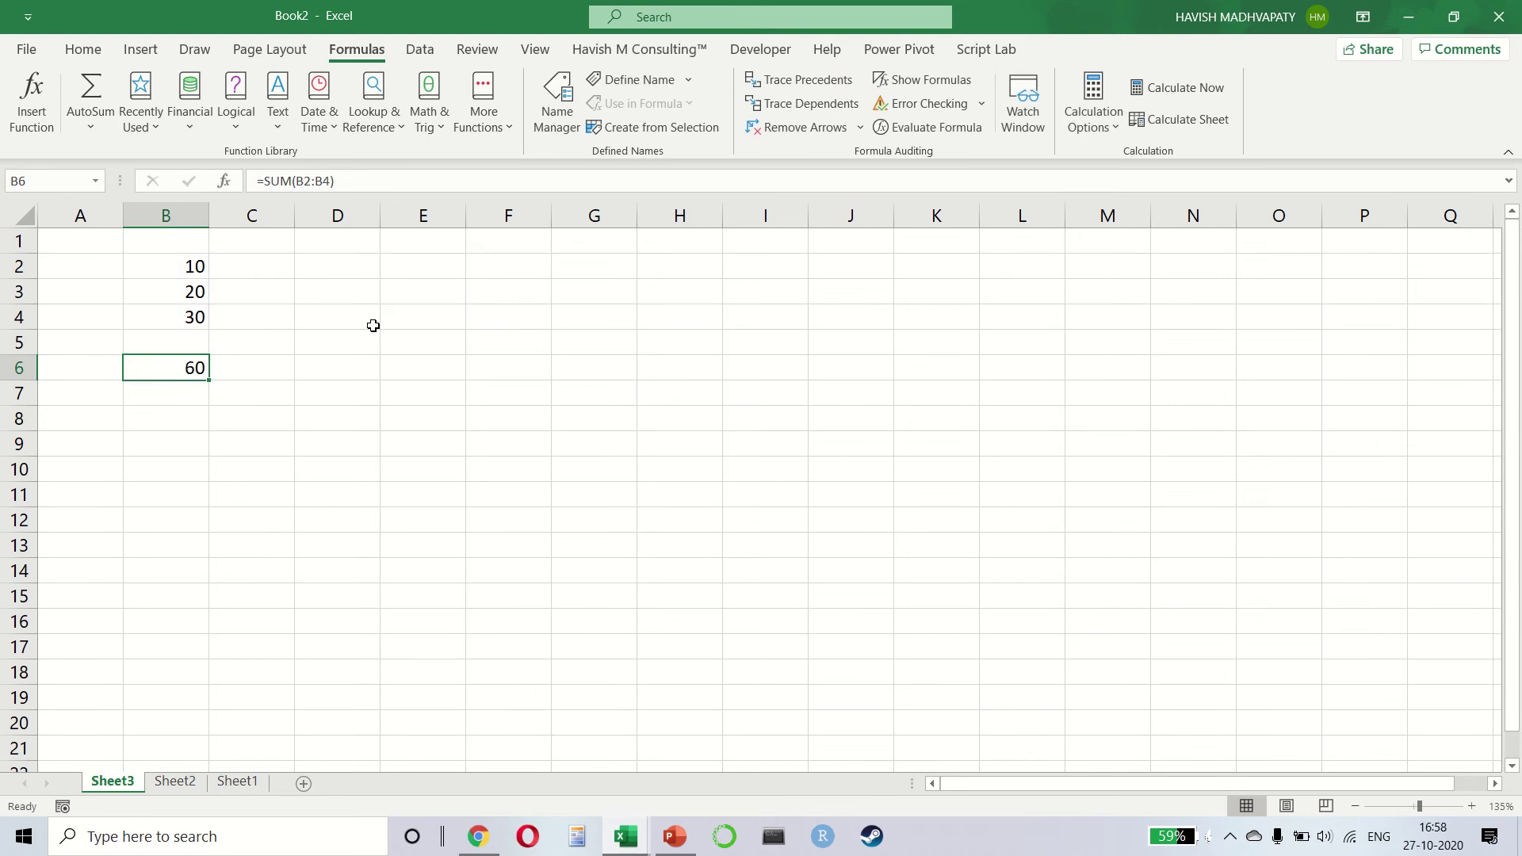
Clear cell B6 and try rebuilding its total with the SUM function through Insert Function, using the suggested range B2:B5.
key("Delete")
type("=")
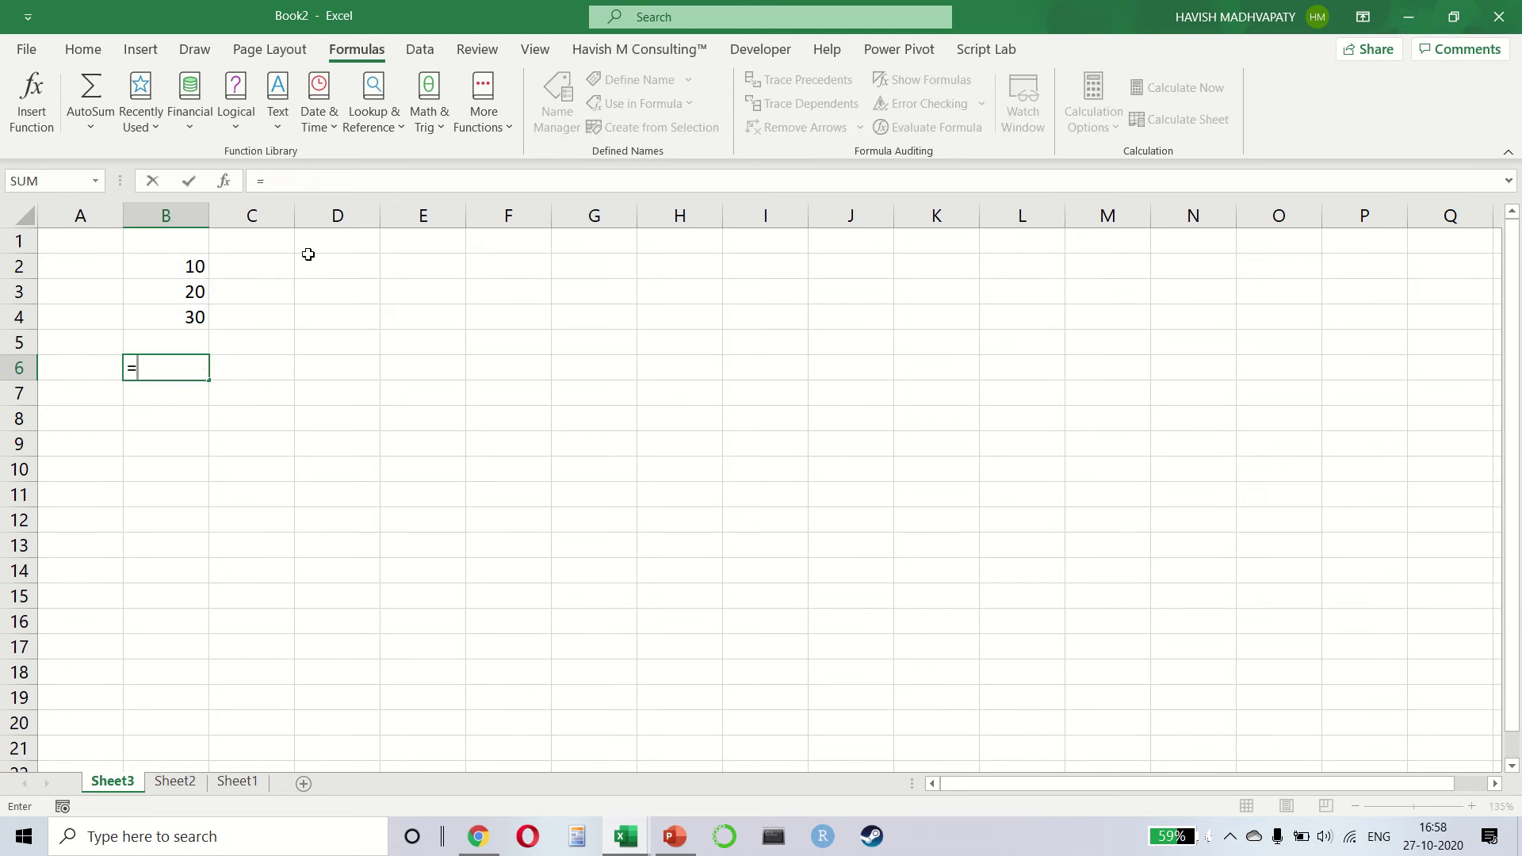
left_click(222, 184)
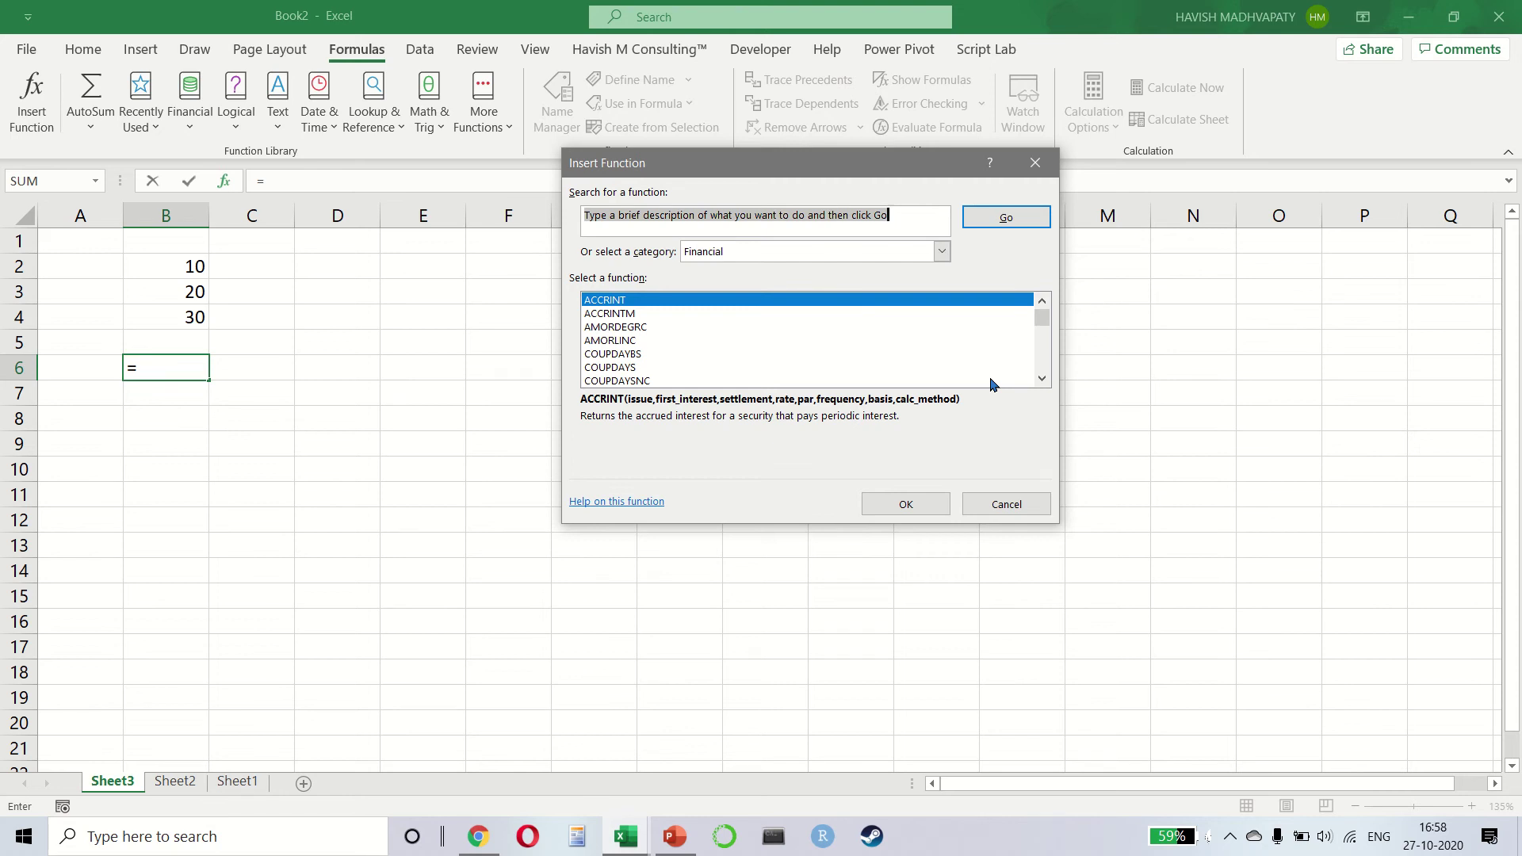
type("sum")
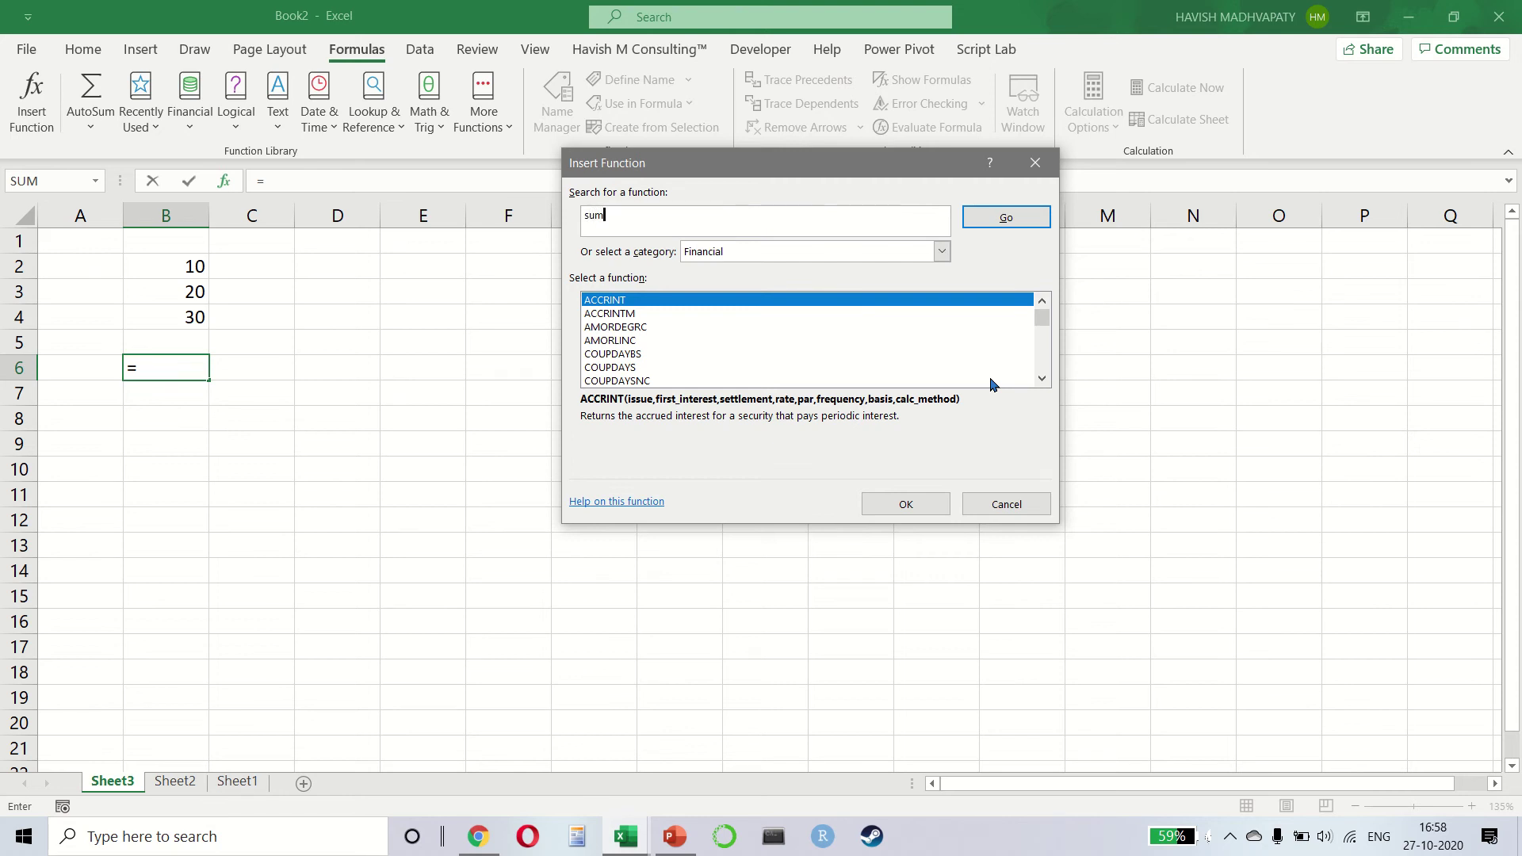
key("Return")
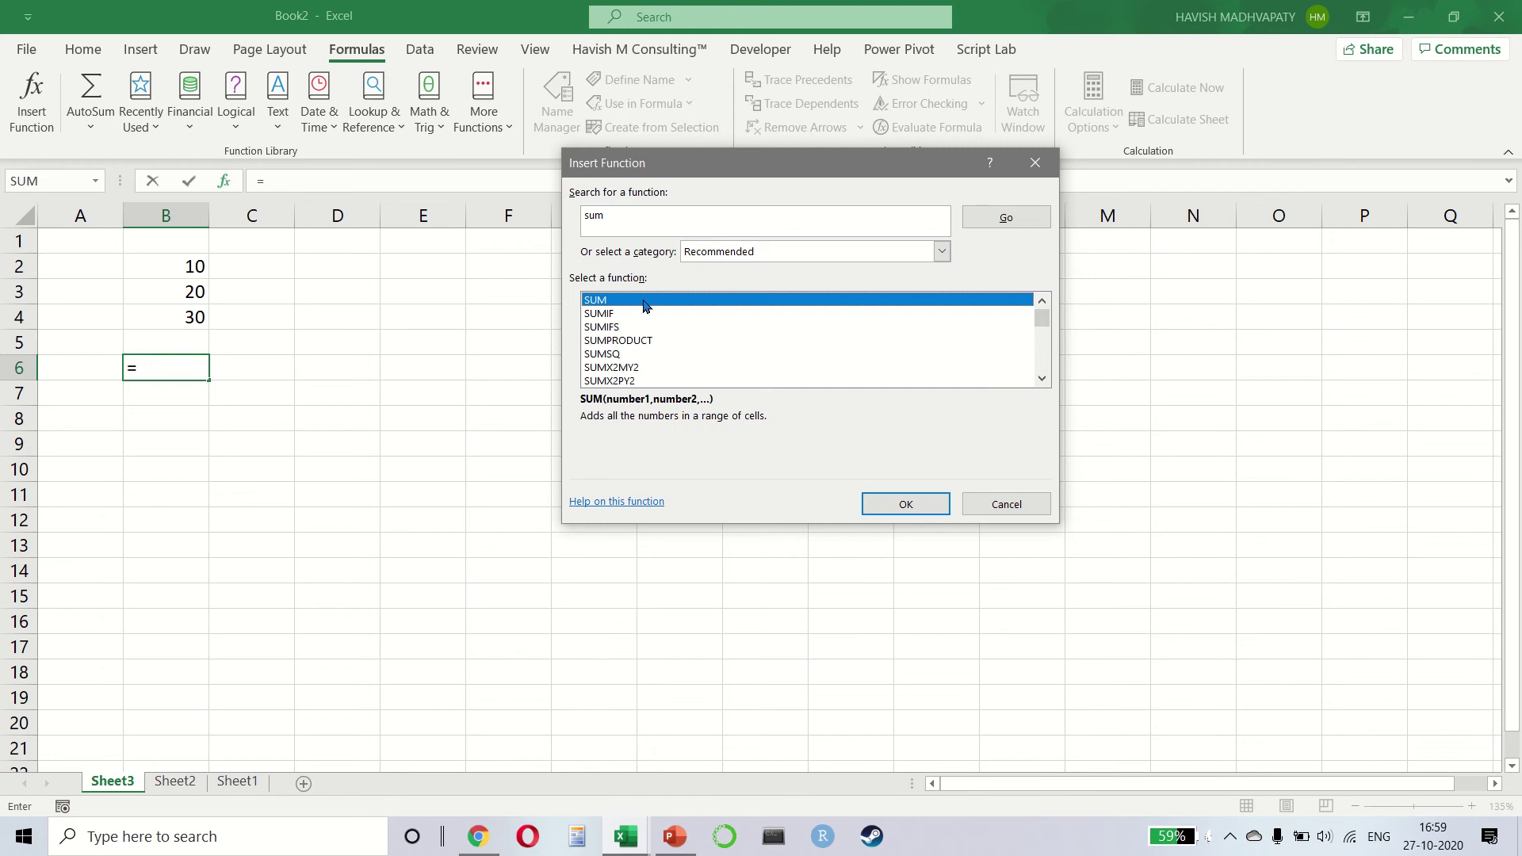
left_click(888, 506)
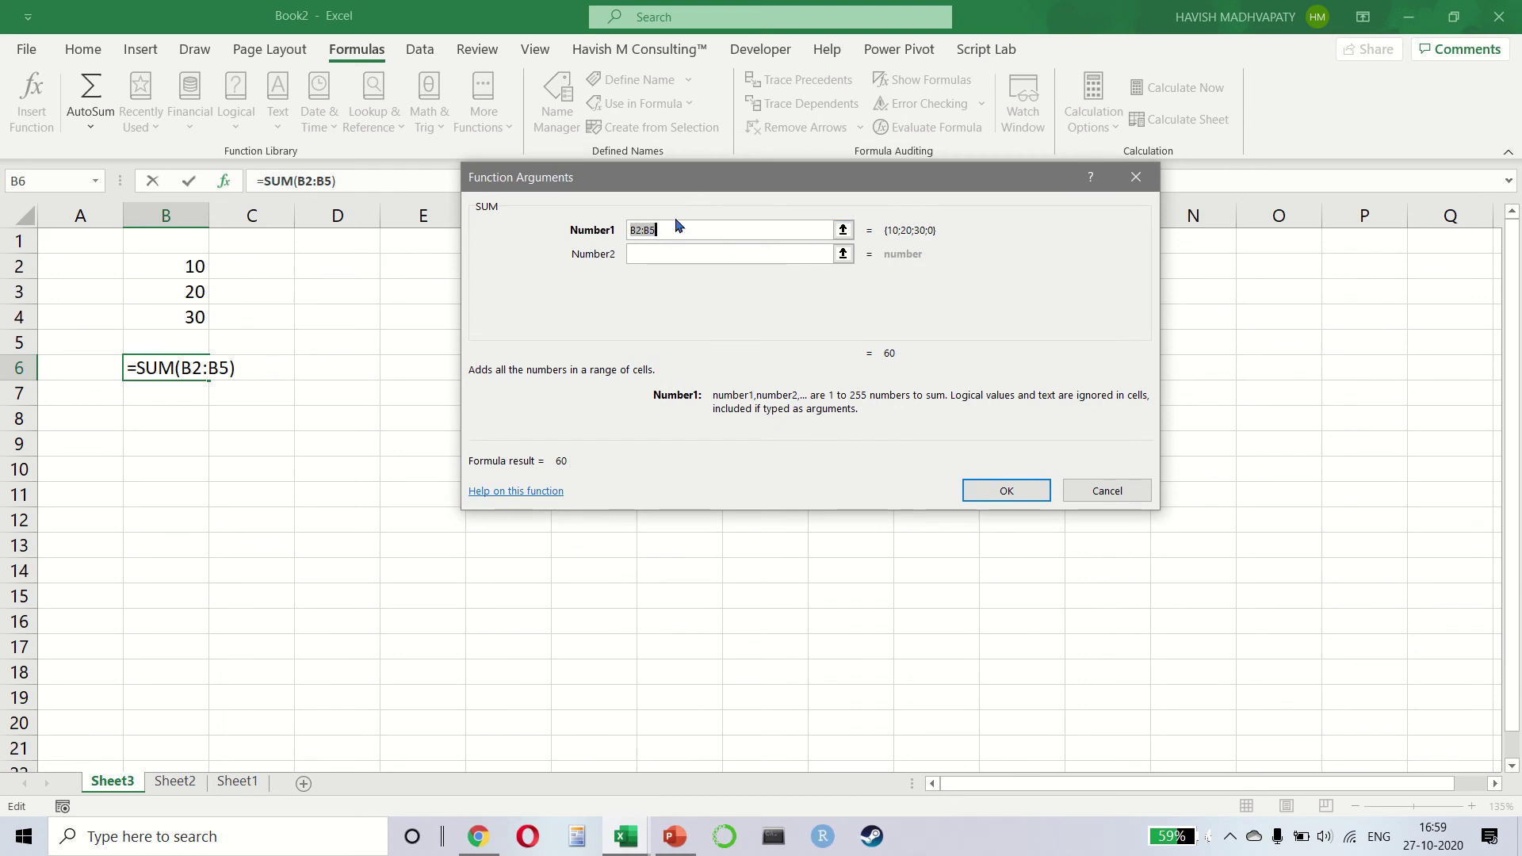
key("Return")
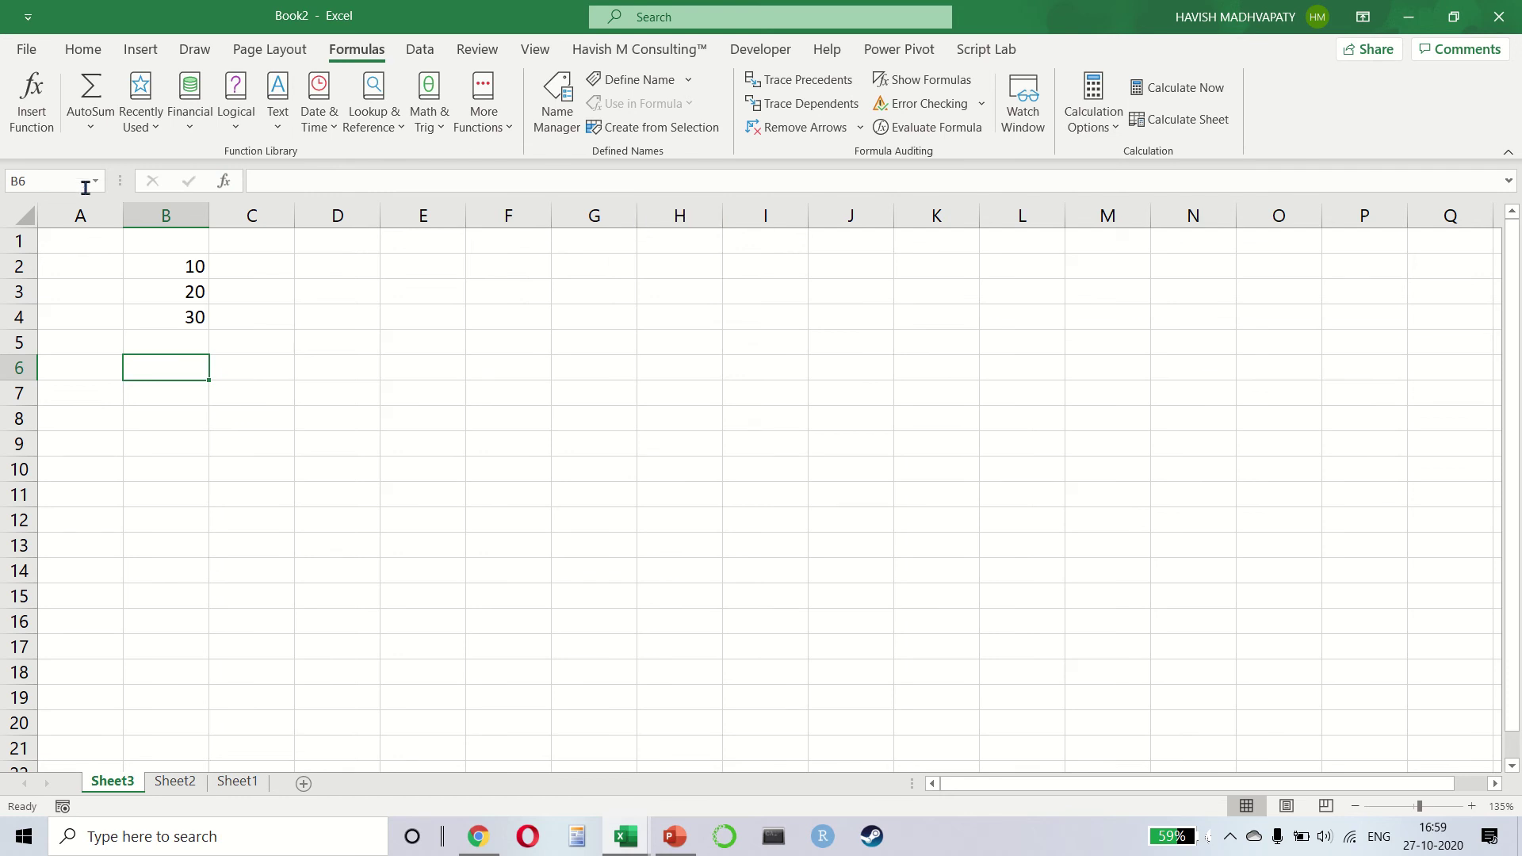
Search Insert Function for "sum" and insert SUM in cell B6 with B2:B4 as its first argument.
left_click(224, 182)
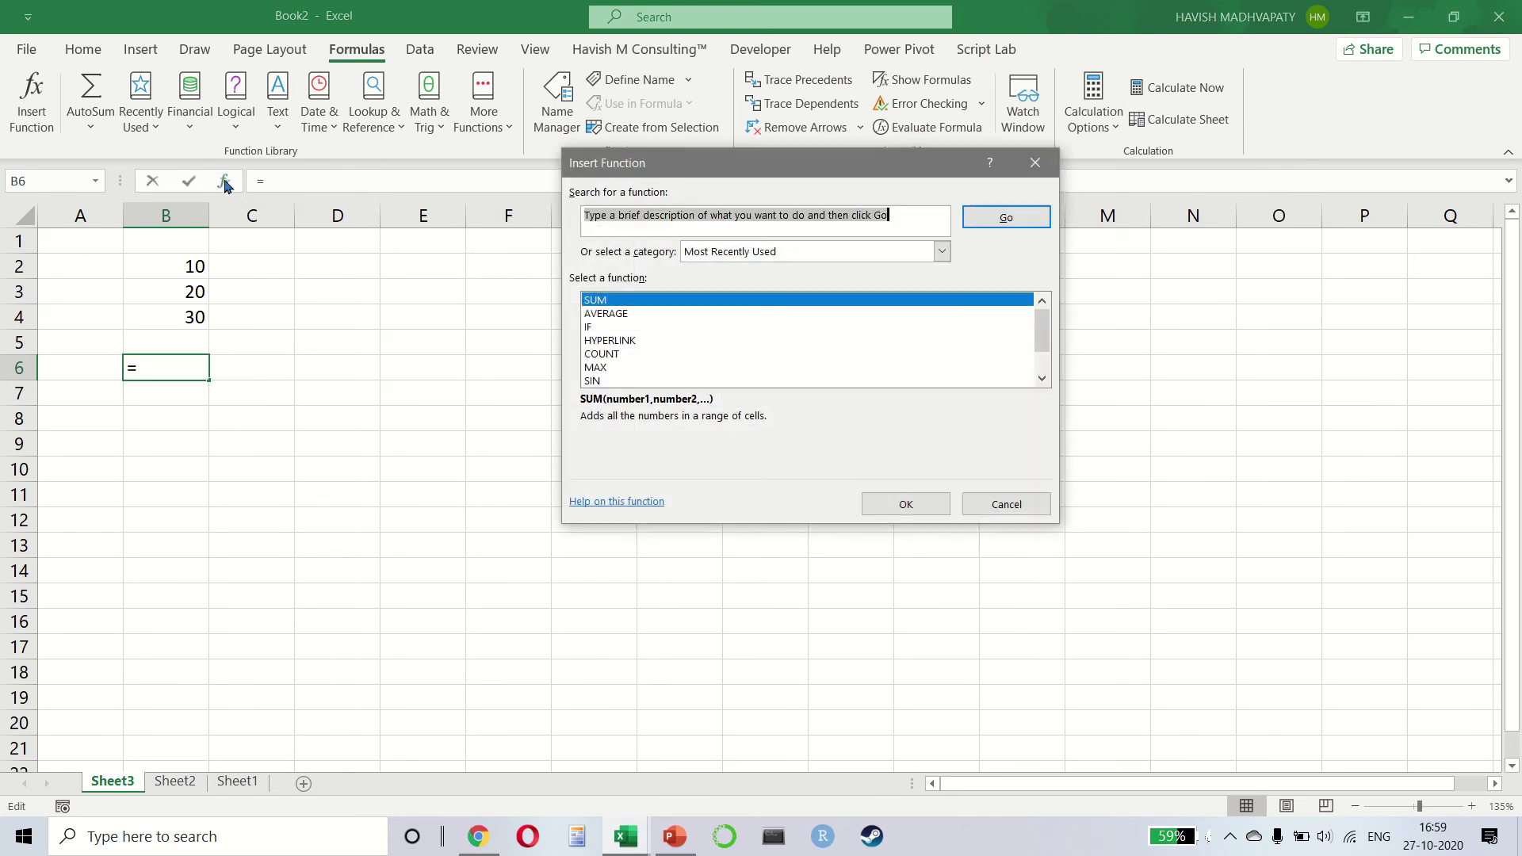
type("sum")
key("Return")
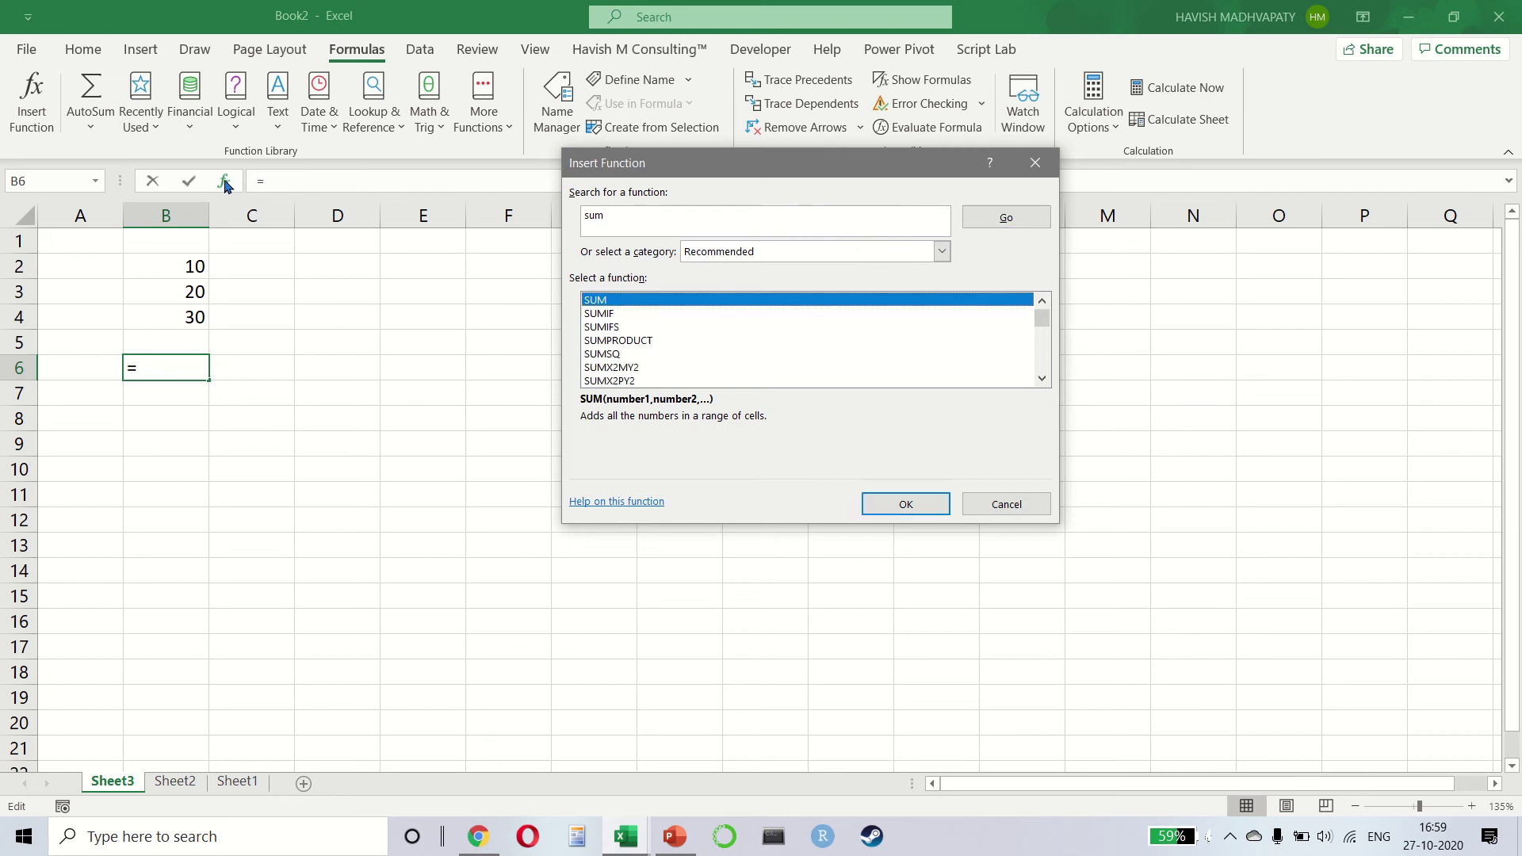
left_click(917, 501)
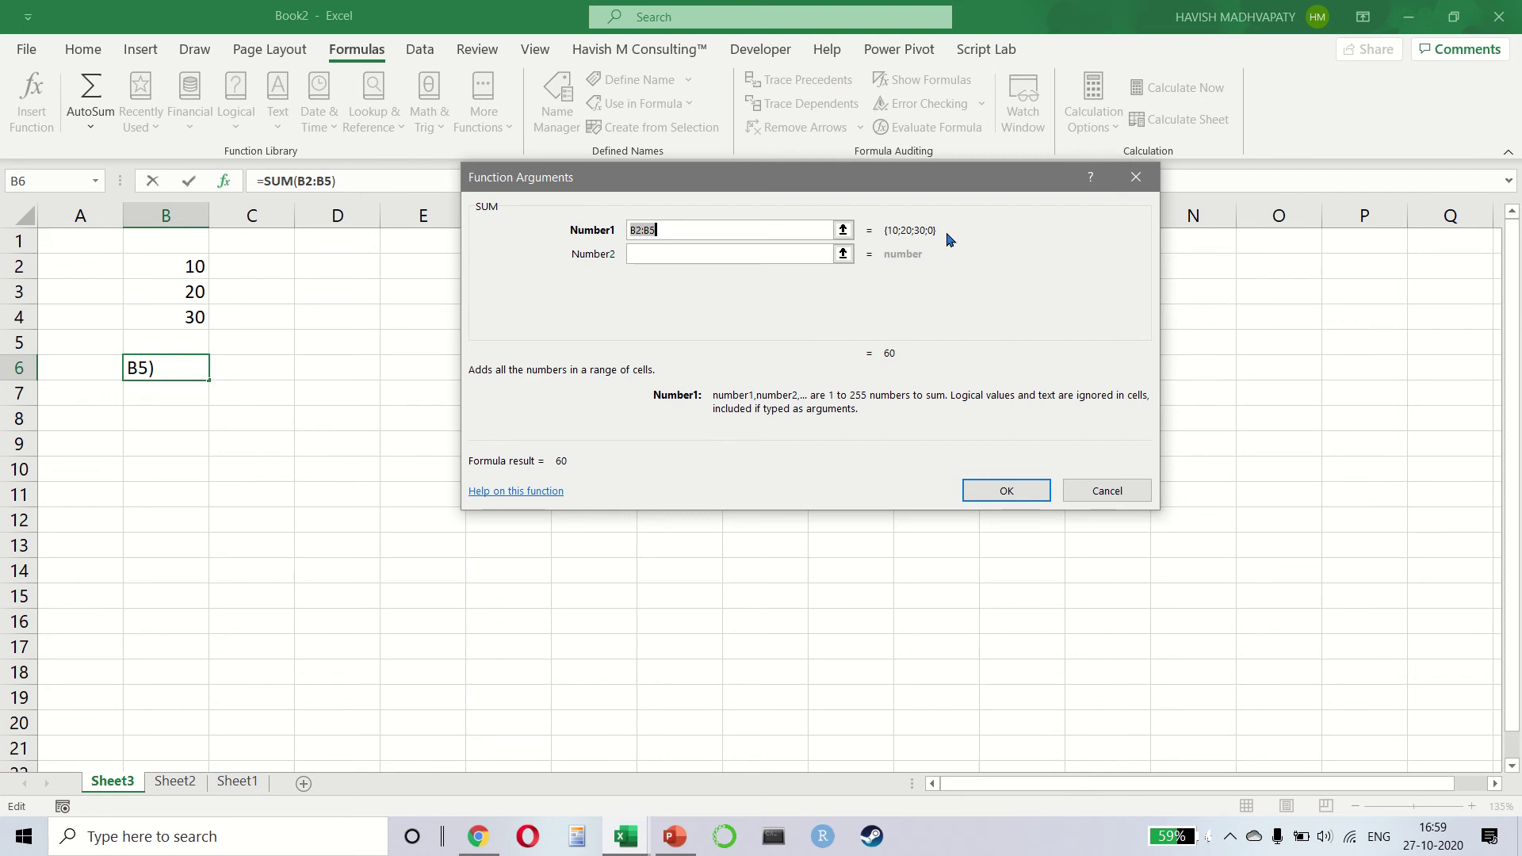
type("c6")
key("BackSpace")
key("BackSpace")
type("b")
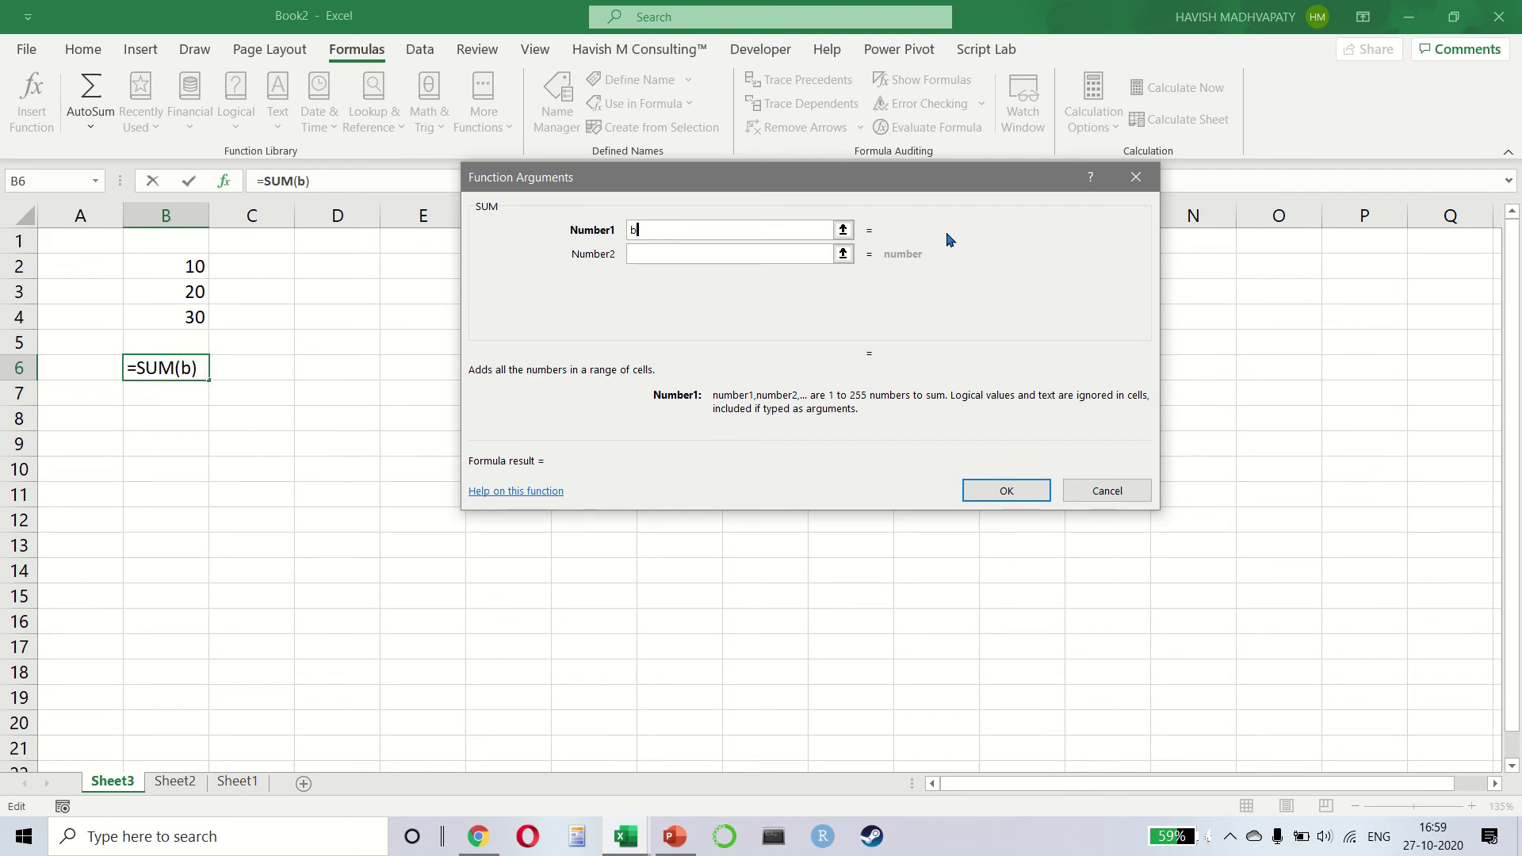
type("2:b4")
key("Return")
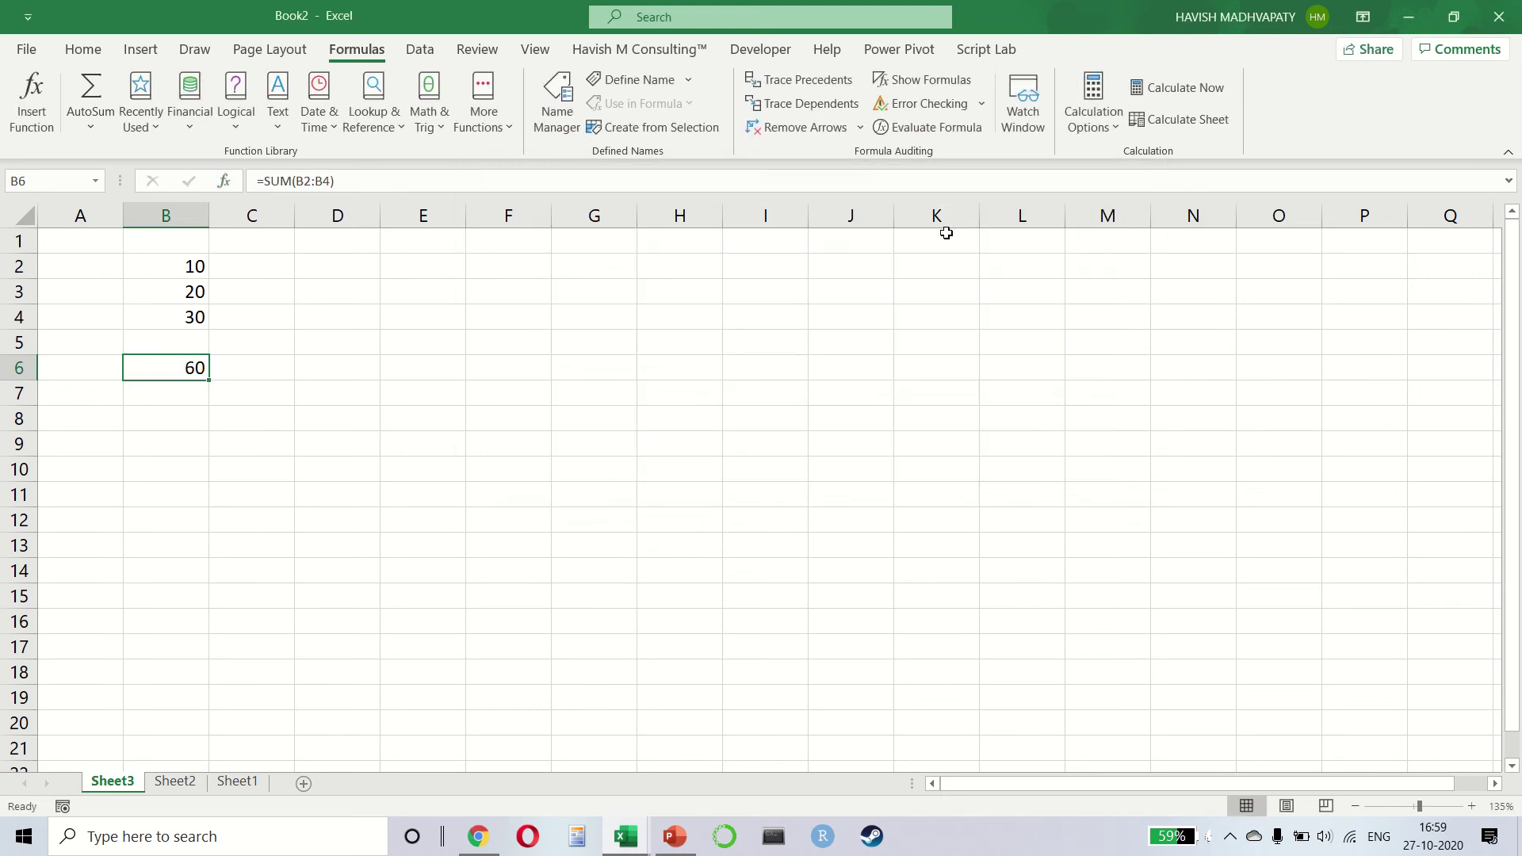
Check the formula in cell B6 and delete it, leaving Insert Function without adding anything.
key("F2")
key("Escape")
key("Delete")
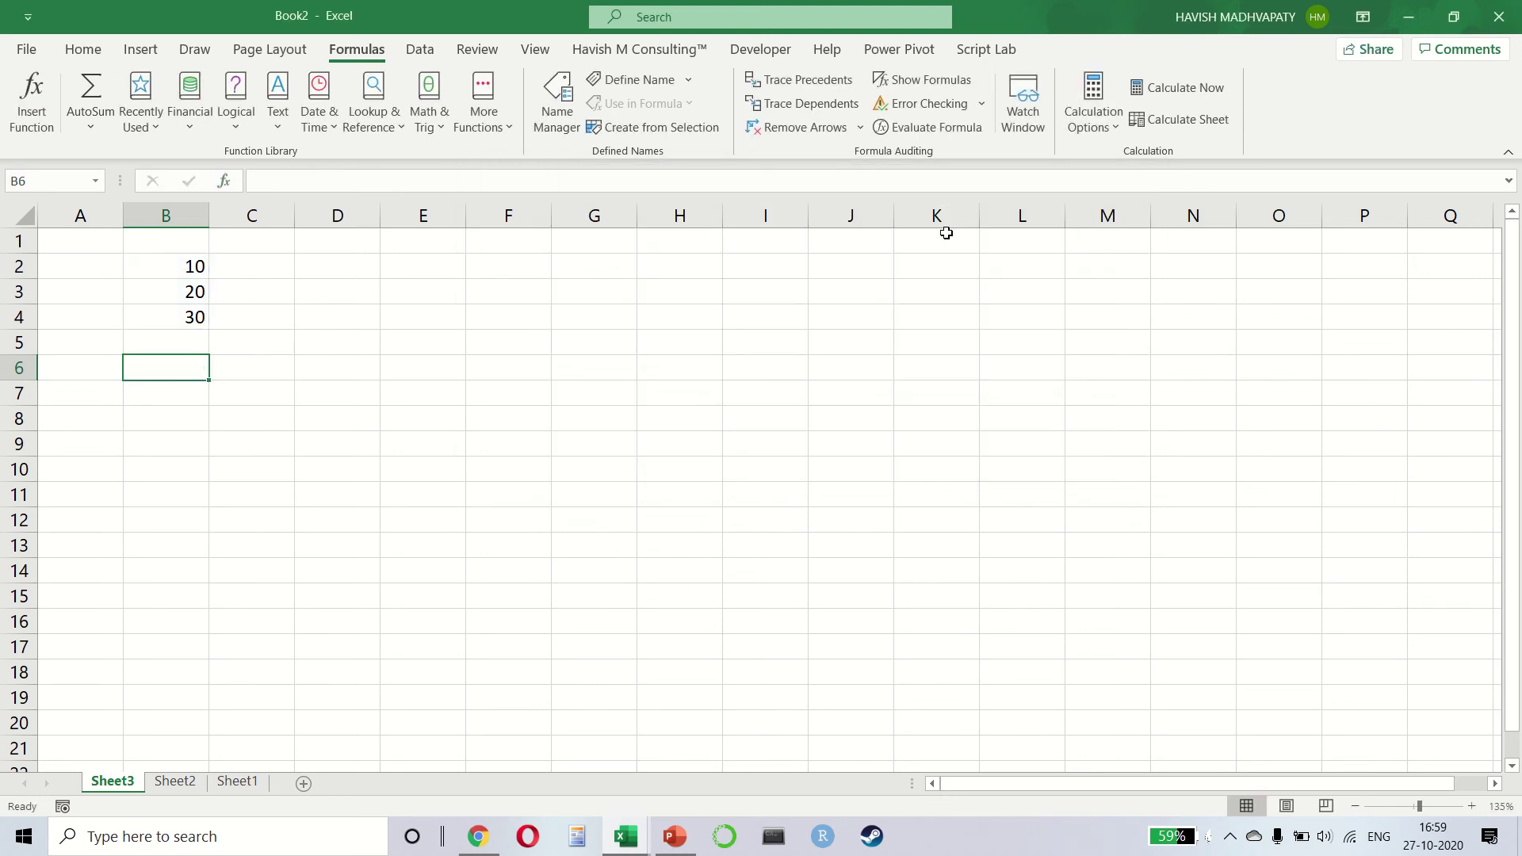
left_click(33, 119)
key("Escape")
Clear the three numbers in cells B2 to B4.
key("Up")
key("Up")
key("Up")
key("Up")
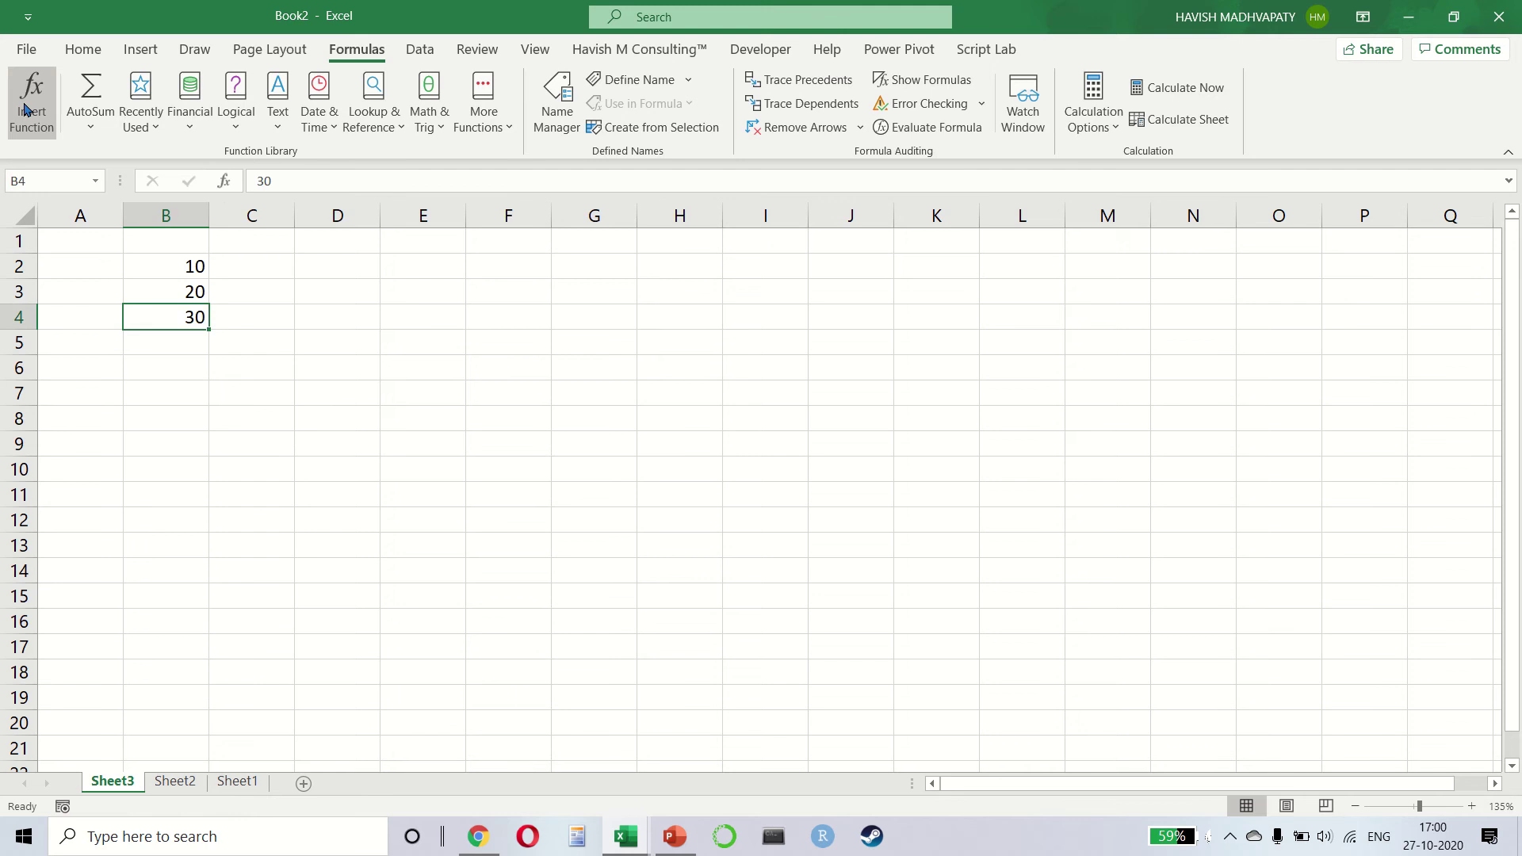
key("shift+Down")
key("shift+Down")
key("Delete")
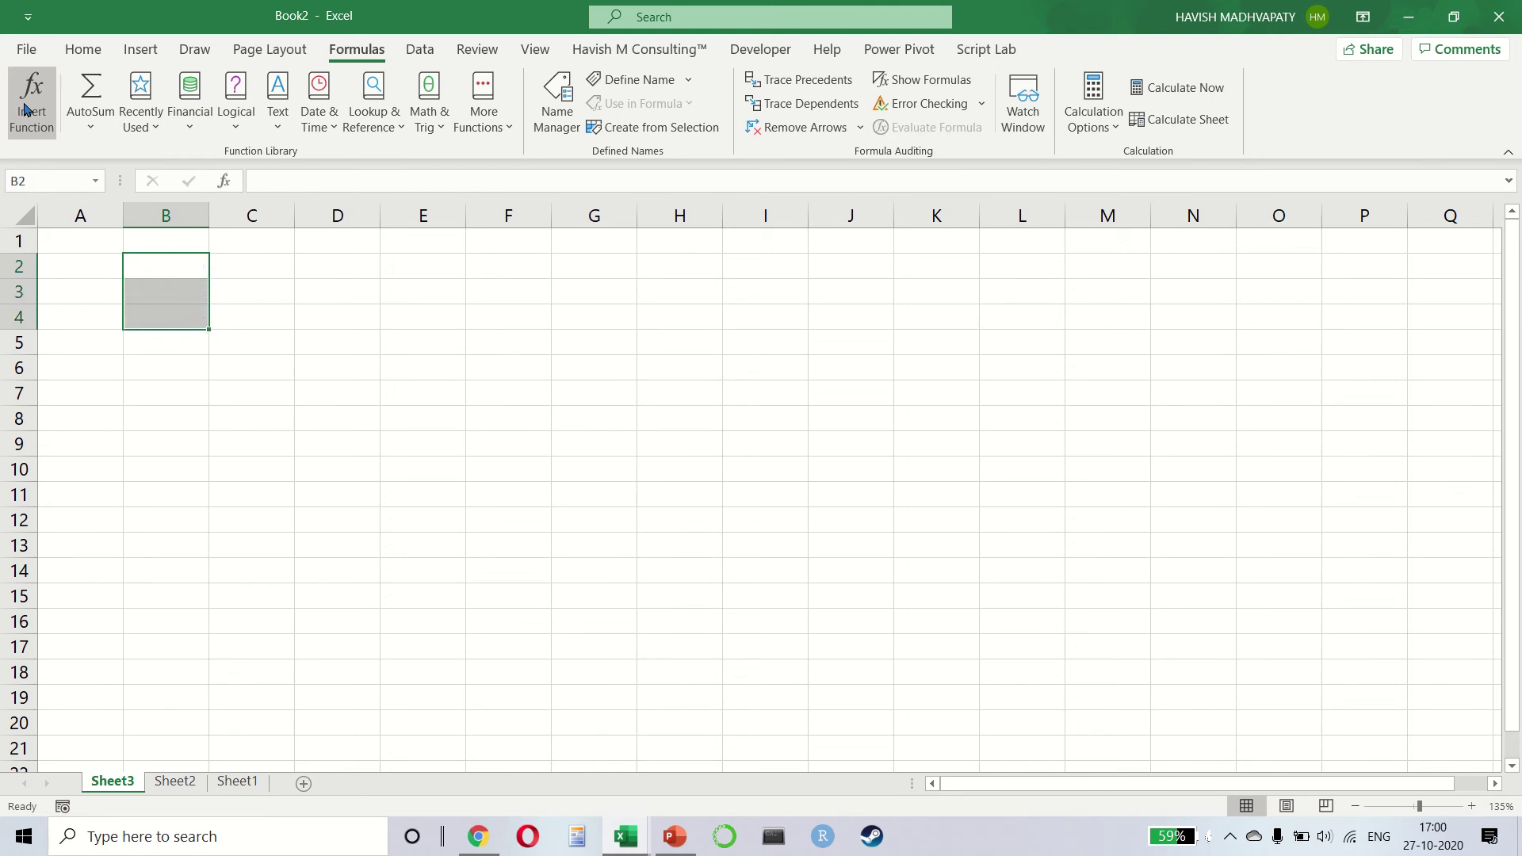
key("shift+Up")
key("shift+Up")
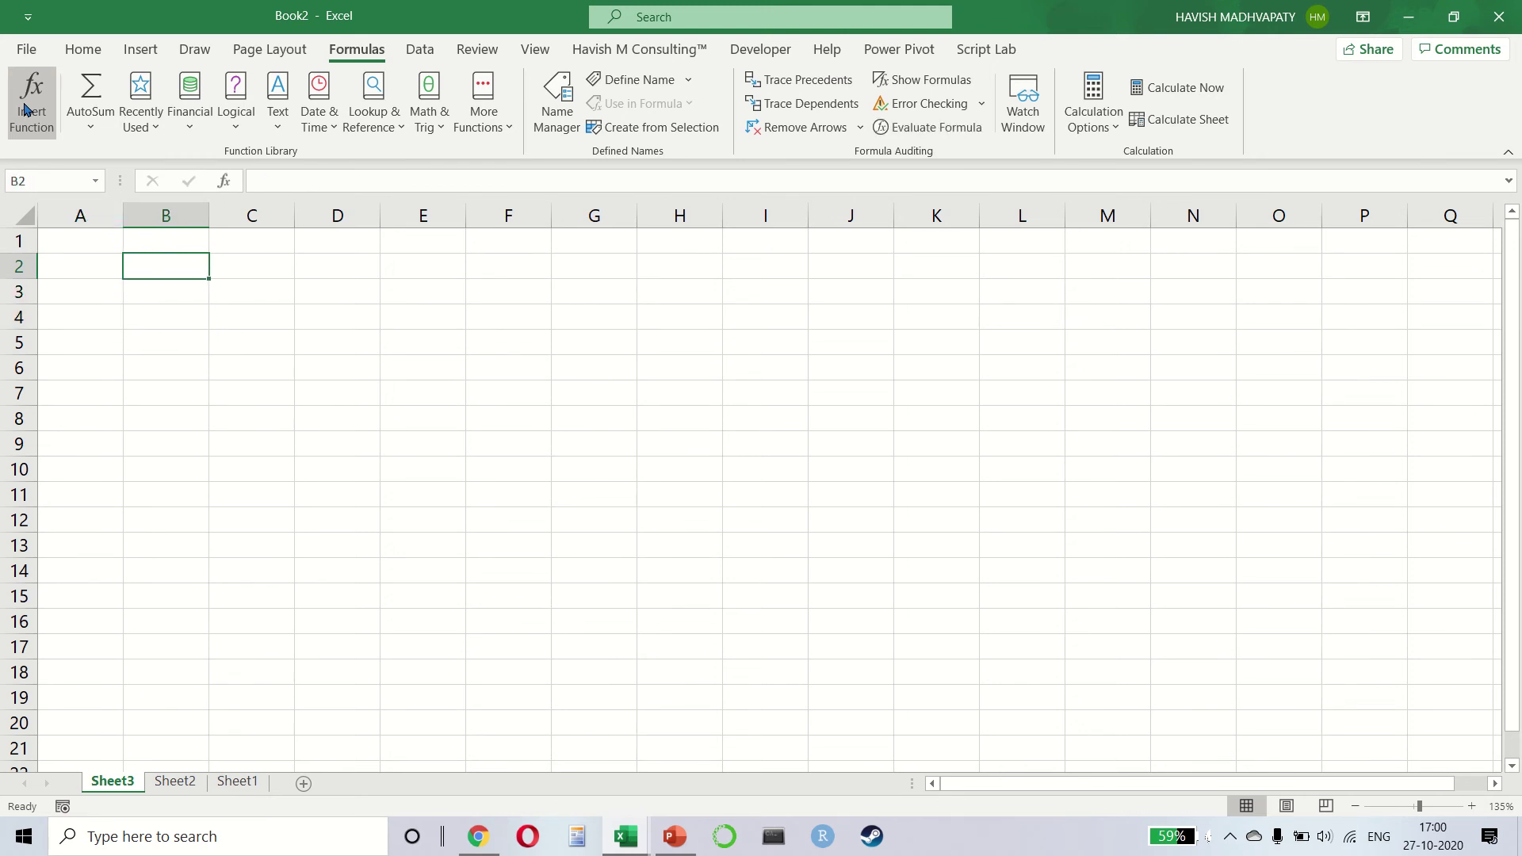
Switch to the SuperStore workbook and copy the Sales header with its first twelve values, R1:R13.
key("alt+Tab")
key("alt+Tab")
key("alt+Tab")
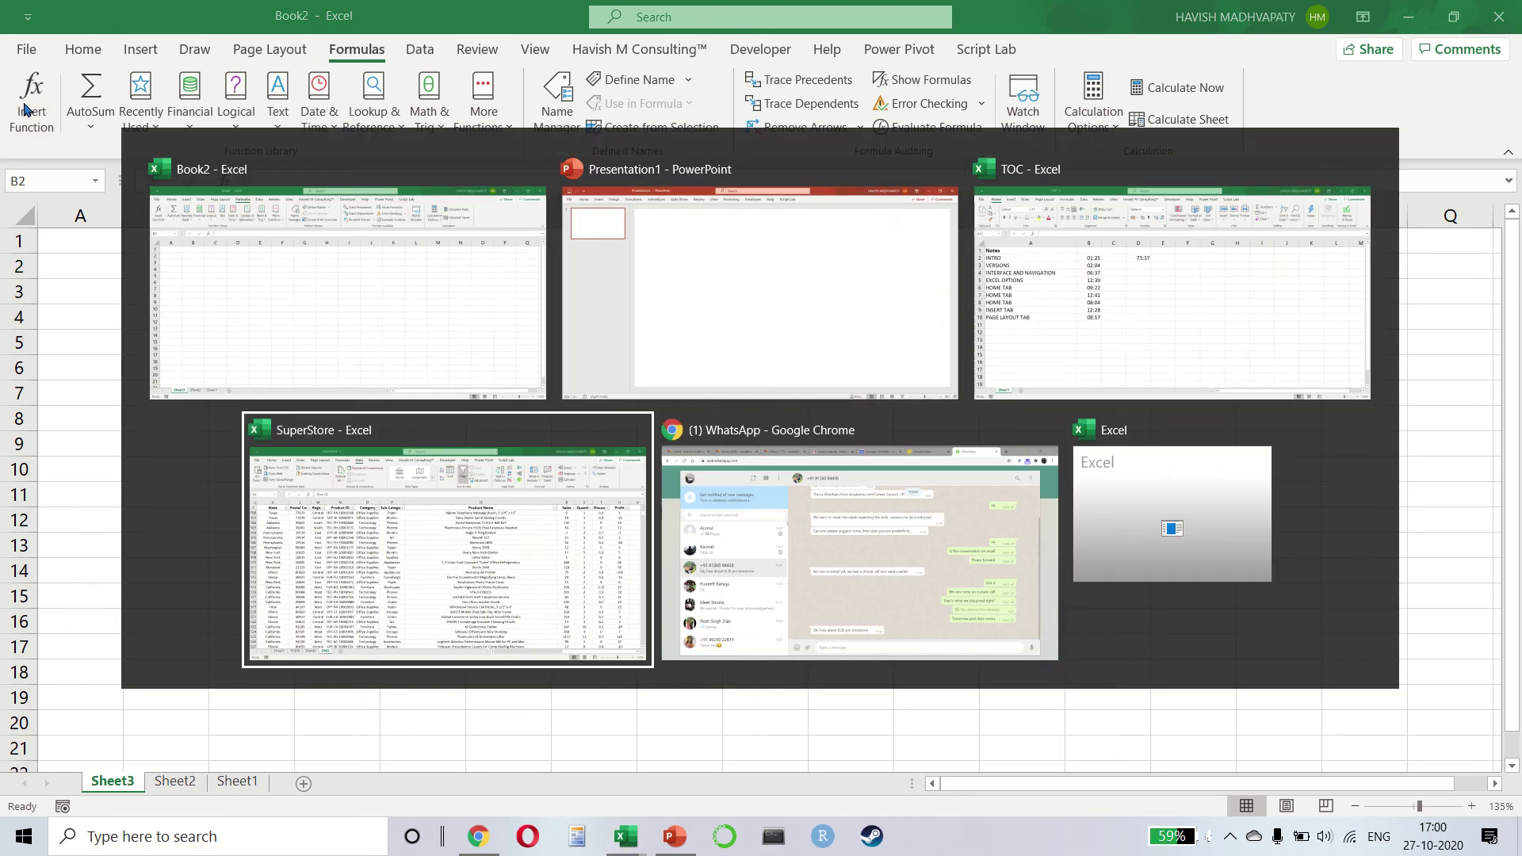
key("Right")
key("Right")
key("Right")
key("Right")
key("Right")
key("Right")
key("Right")
key("Right")
key("Right")
key("Right")
key("Right")
key("Right")
key("Right")
key("Right")
key("Right")
key("Right")
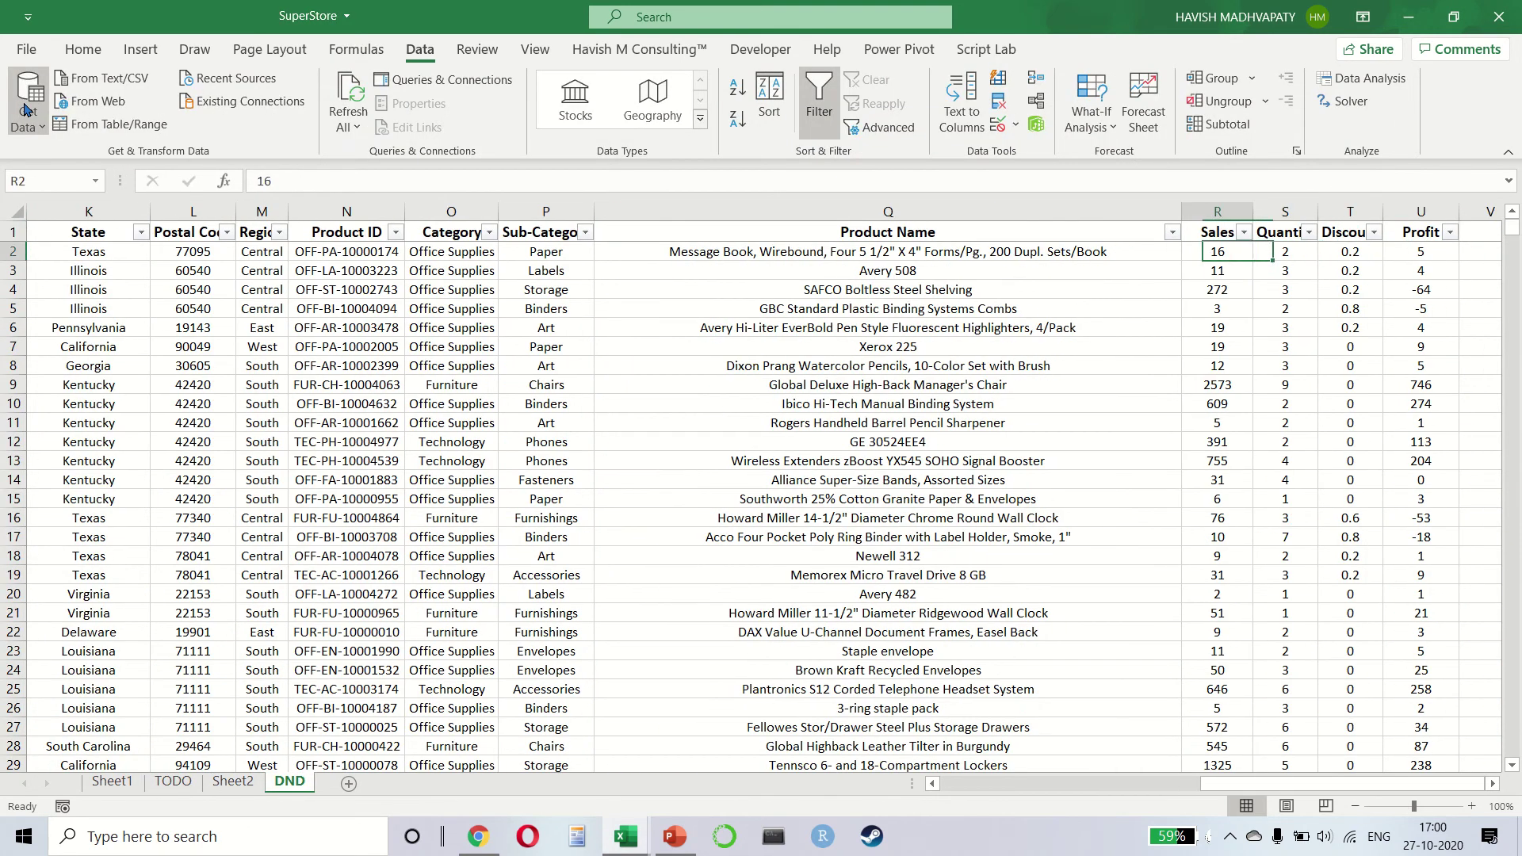
key("shift+Down")
key("shift+Down")
key("shift+Down")
key("shift+Down")
key("shift+Down")
key("shift+Down")
key("shift+Down")
key("shift+Down")
key("shift+Down")
key("shift+Down")
key("shift+Down")
key("shift+Down")
key("ctrl+q")
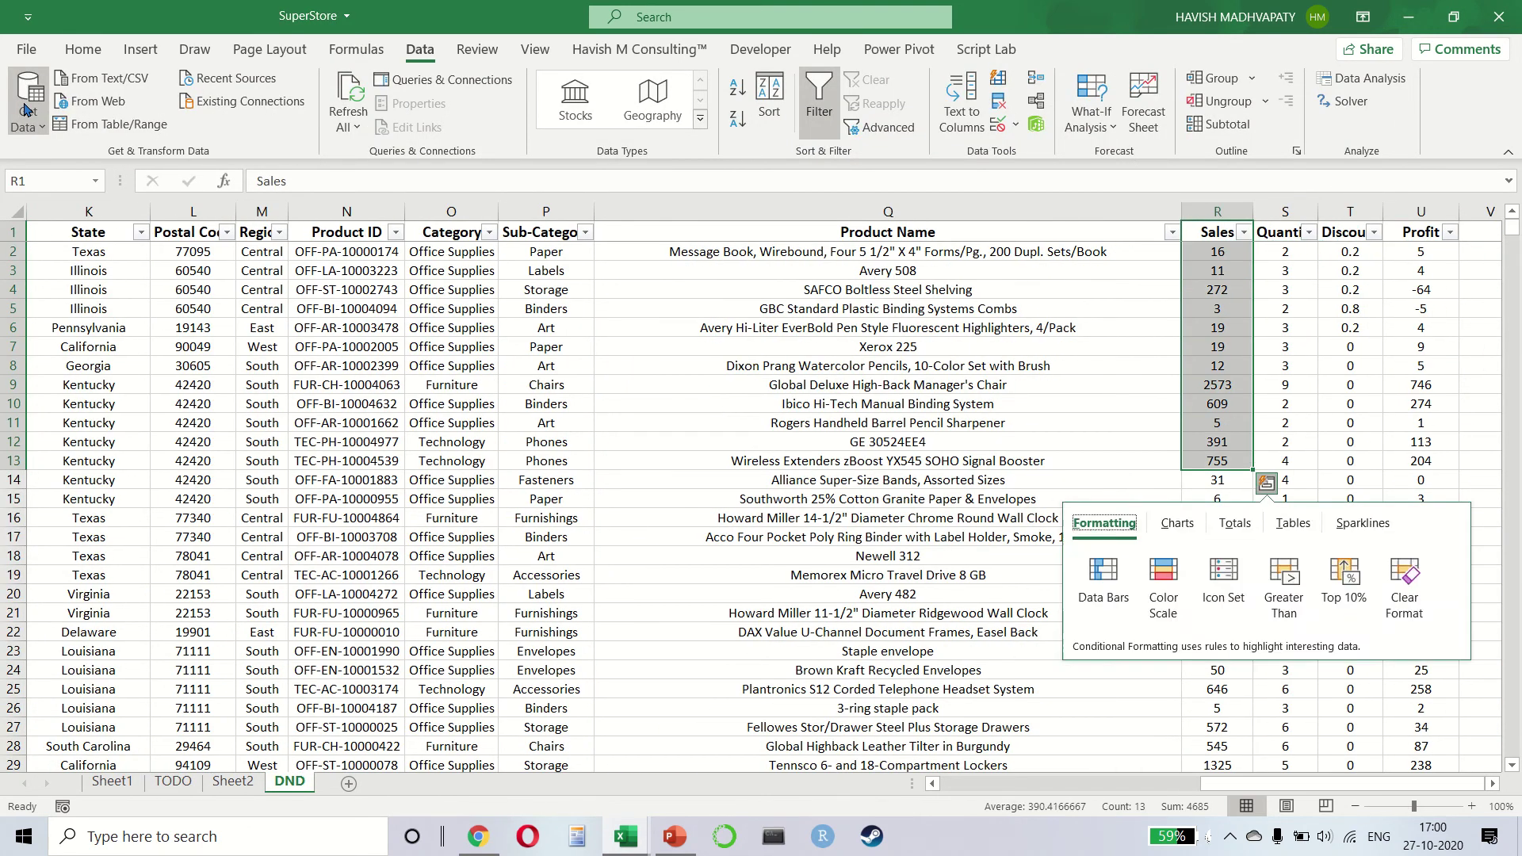
key("Escape")
key("ctrl+c")
Return to the Book2 workbook and paste the copied Sales data into Sheet3 starting at cell B1.
key("alt+Tab")
key("Up")
key("ctrl+v")
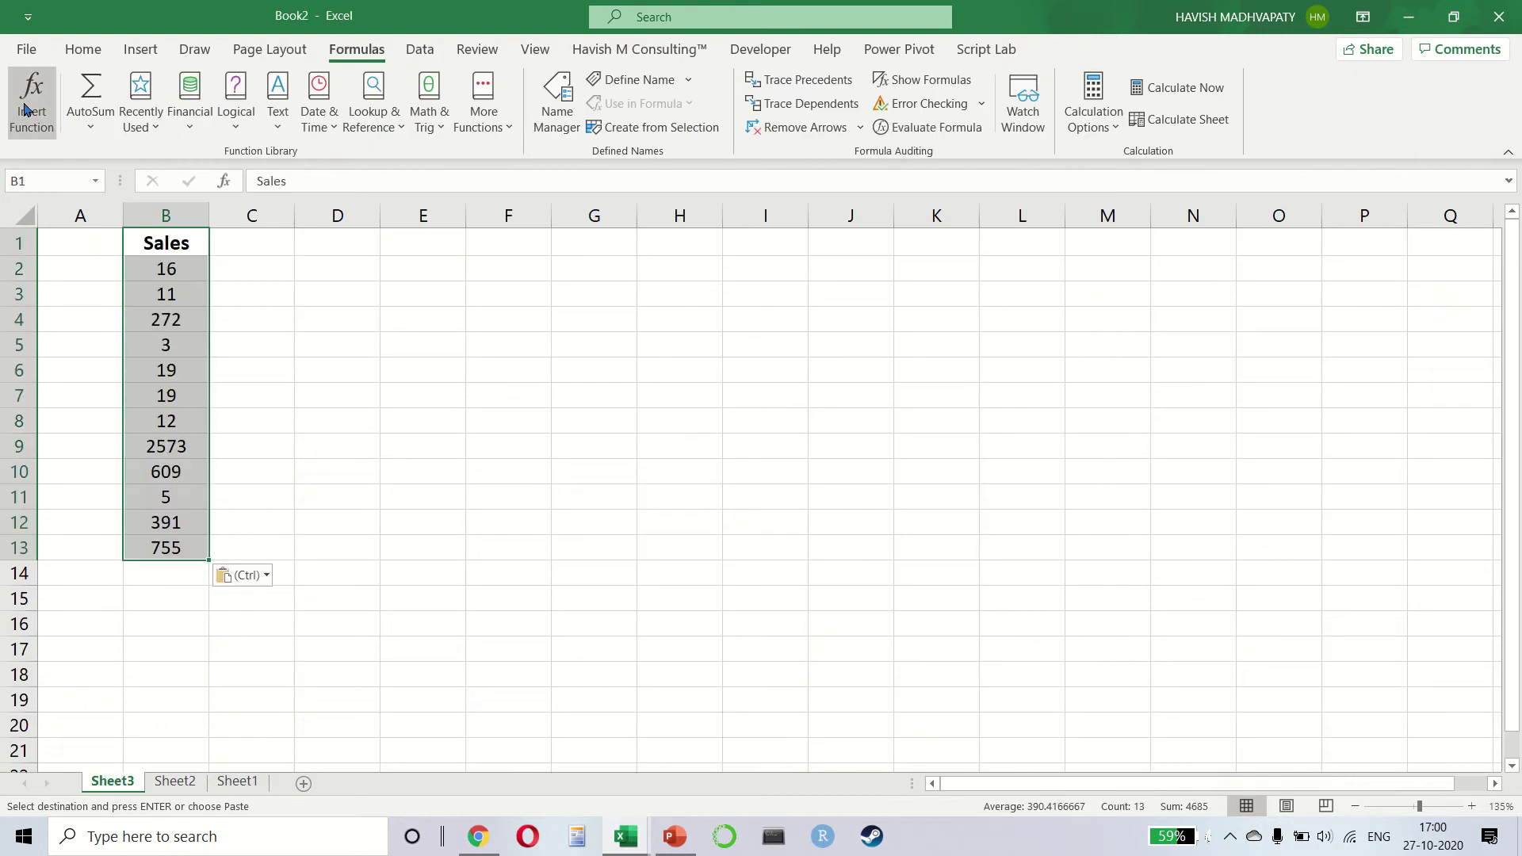
Total the sales values in cell D1 with =SUM(B2:B13) and check which cells the formula references.
key("Right")
key("Right")
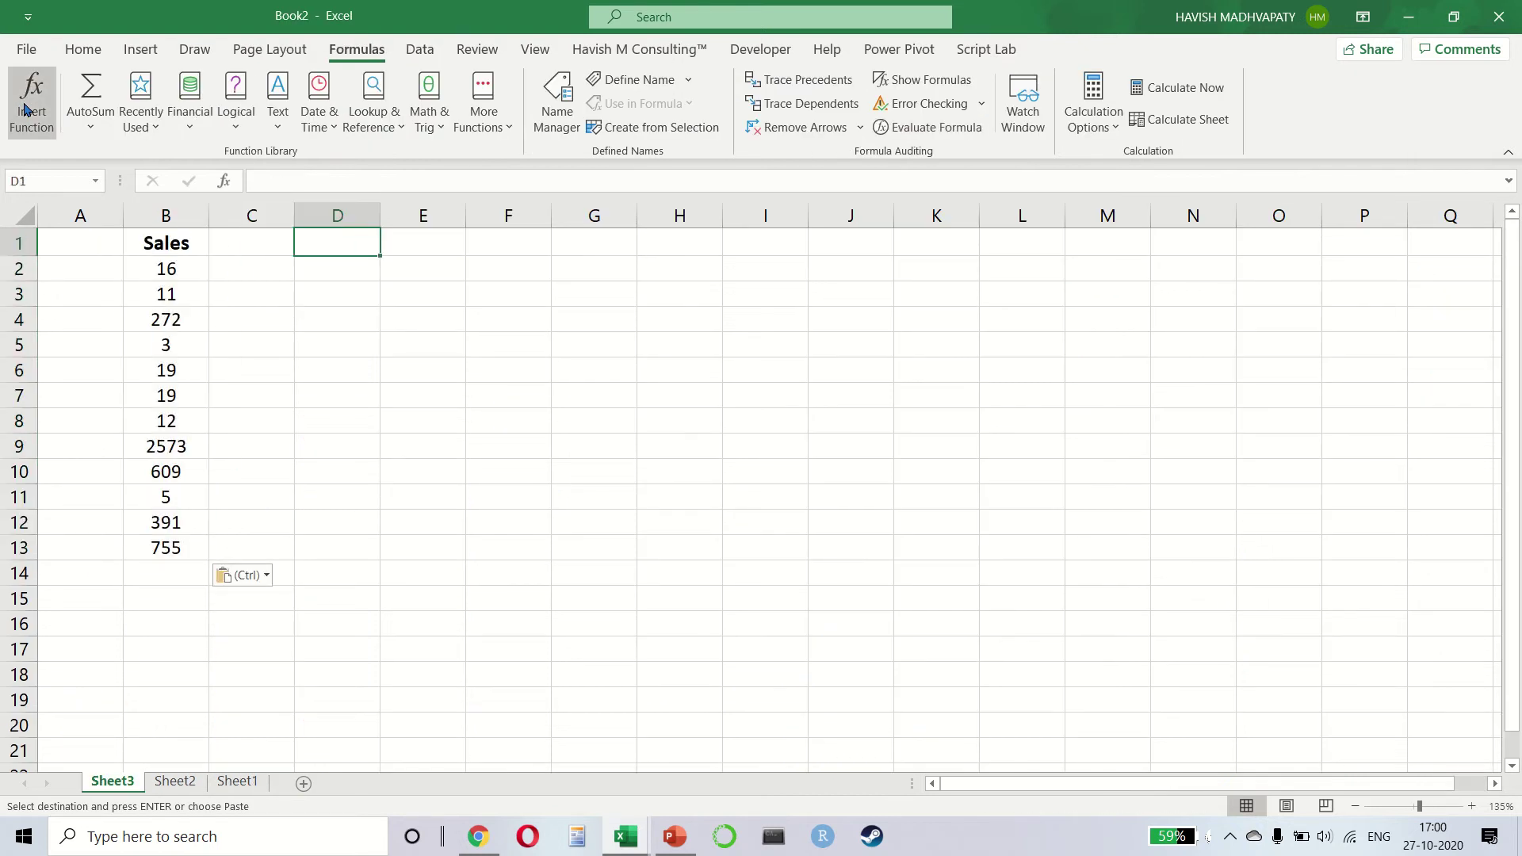
type("=SUM(")
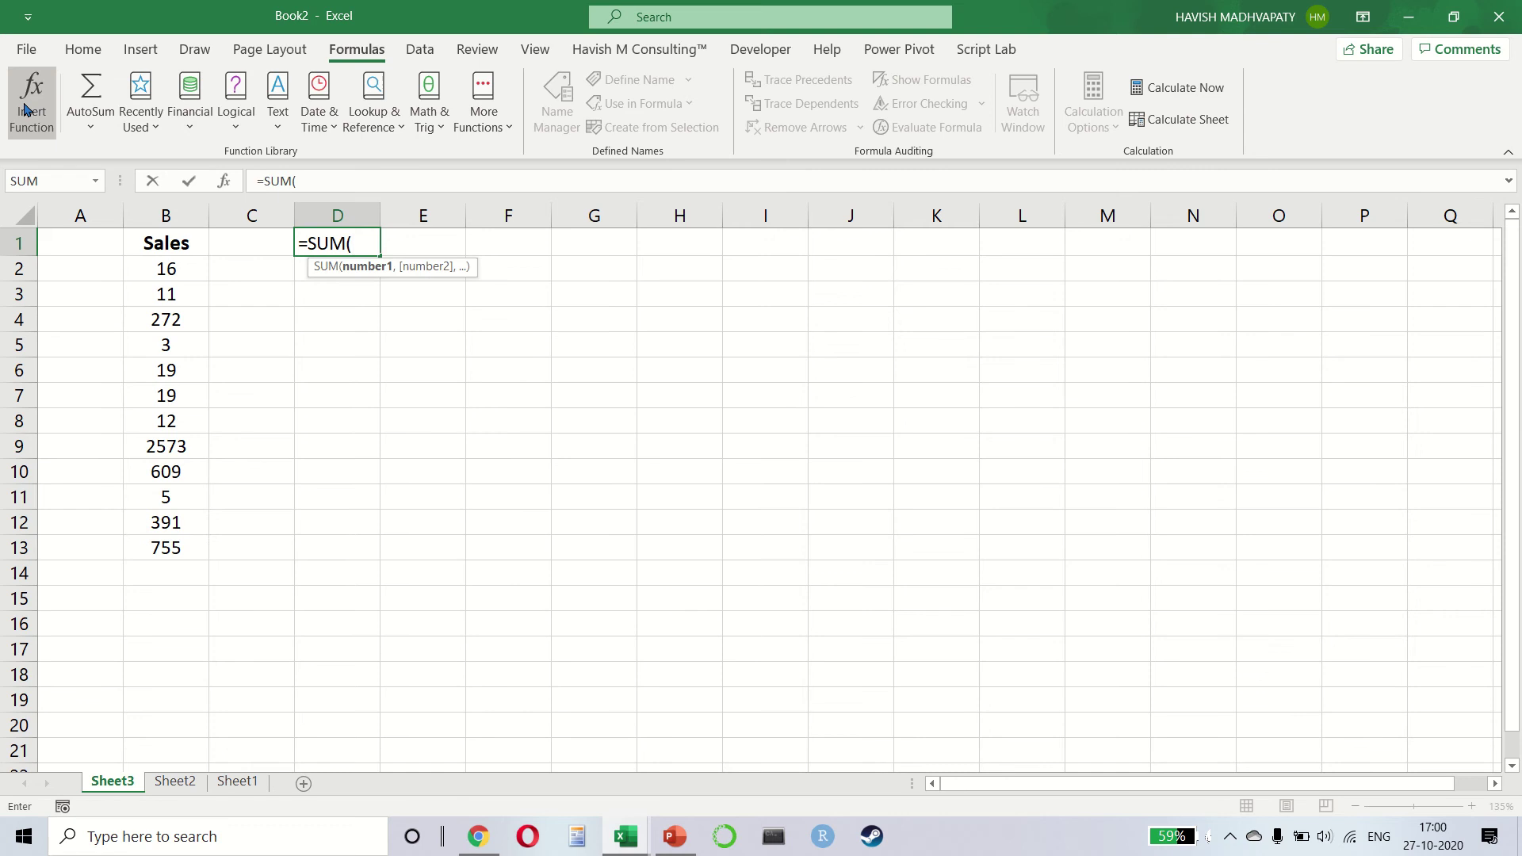
type("b2:b13)")
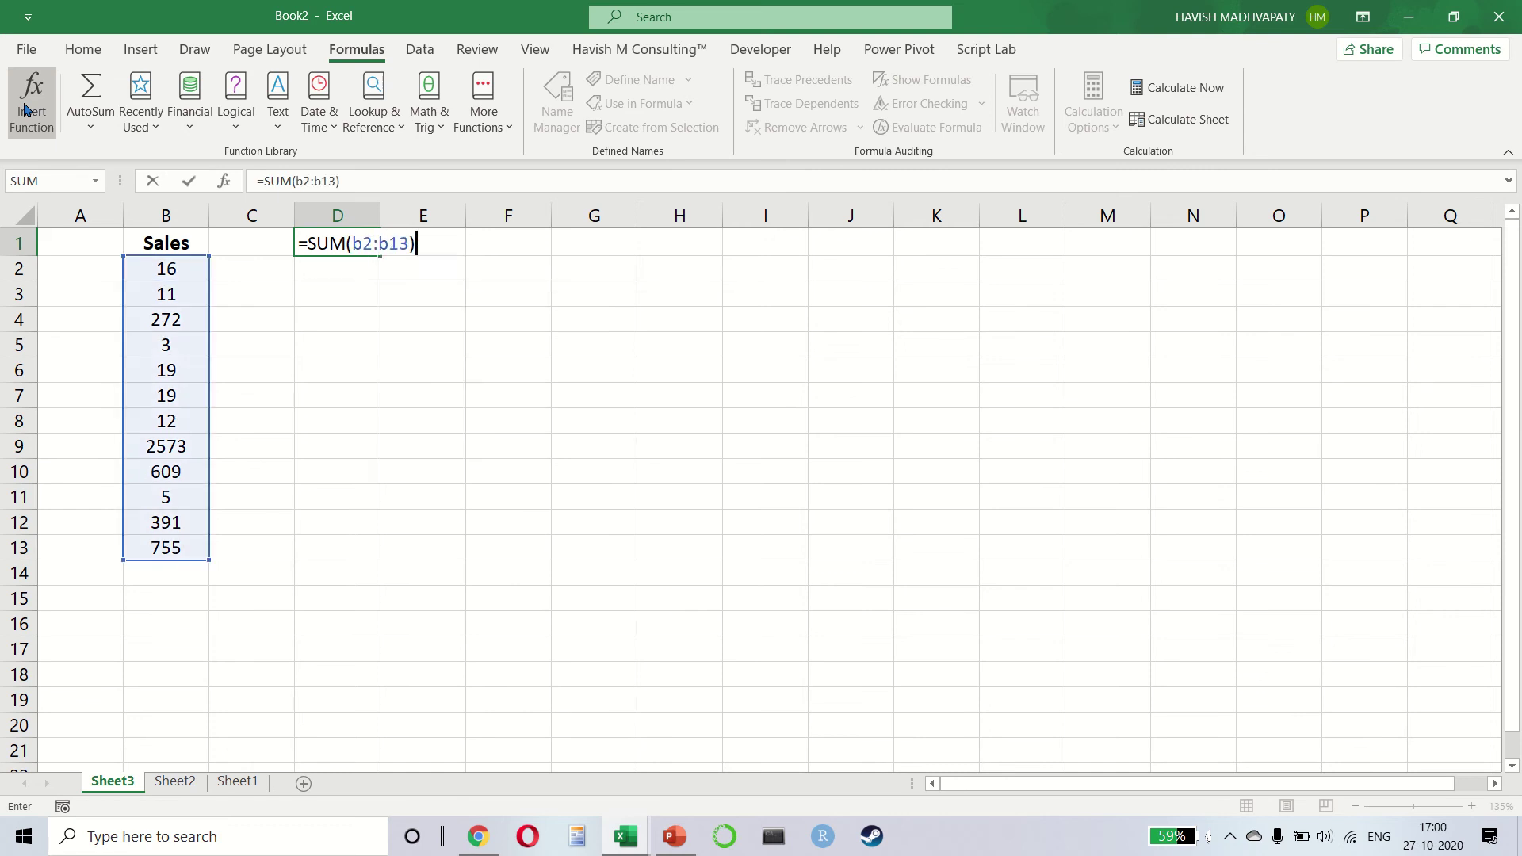
key("Return")
key("Up")
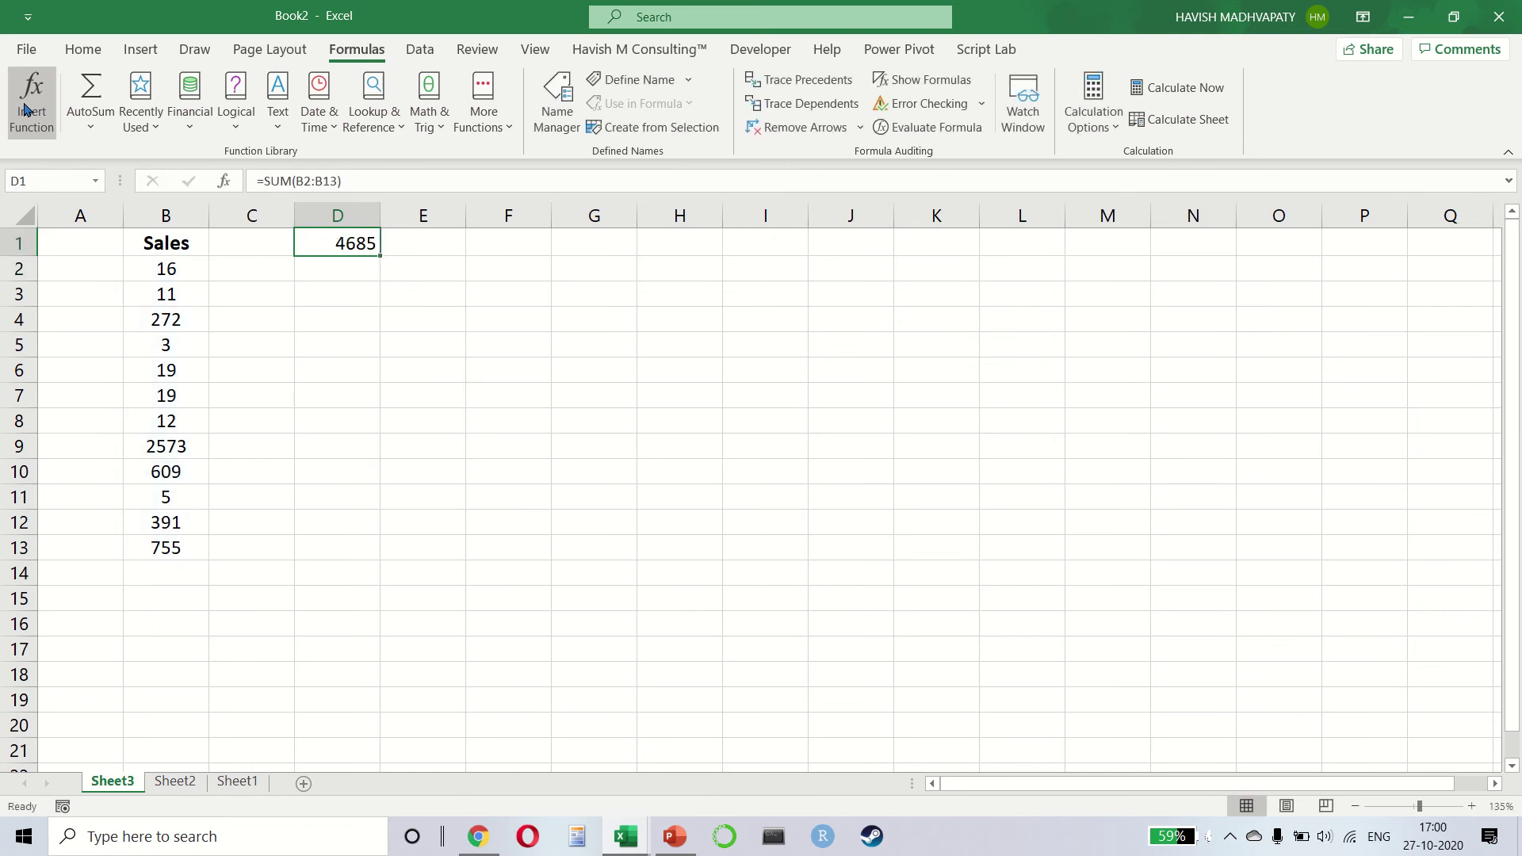
key("F2")
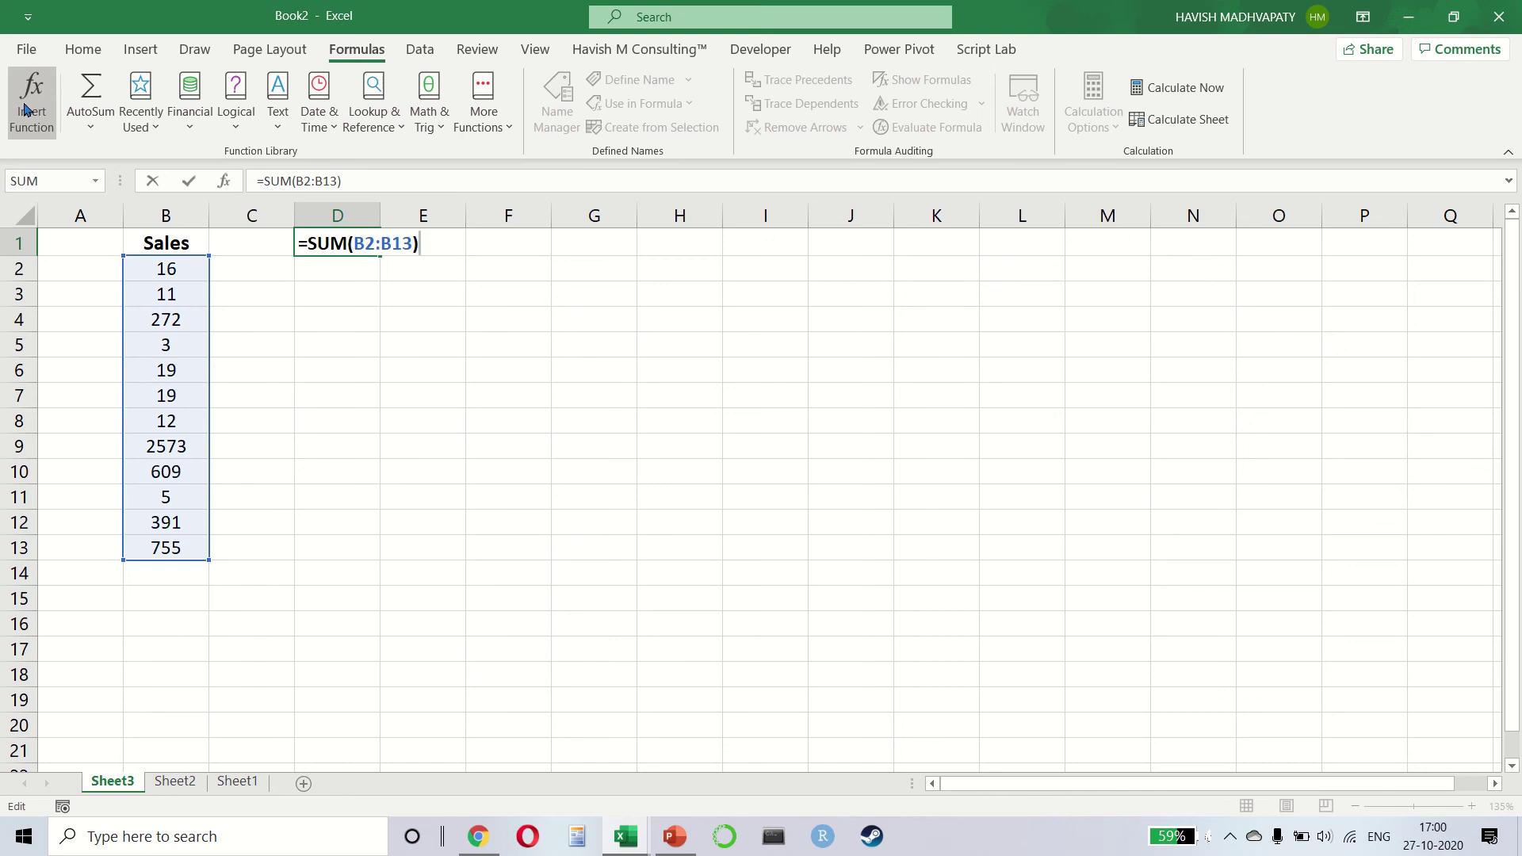
key("Escape")
Enter 600 in cell B14 below the sales list to test the total, and undo the entry.
key("Left")
key("Left")
key("Down")
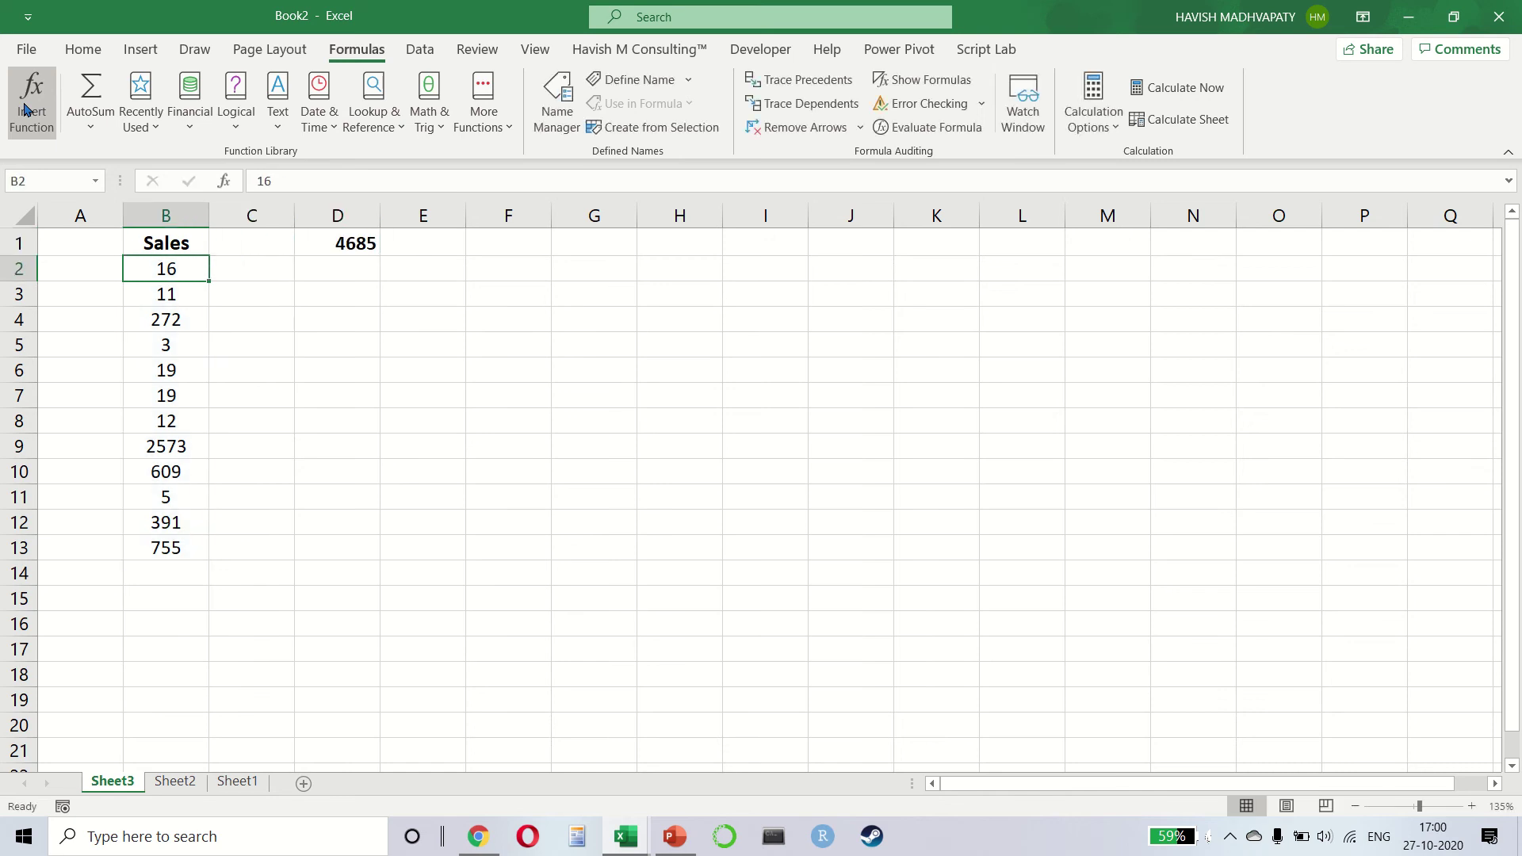
key("ctrl+Down")
key("Down")
type("600")
key("Tab")
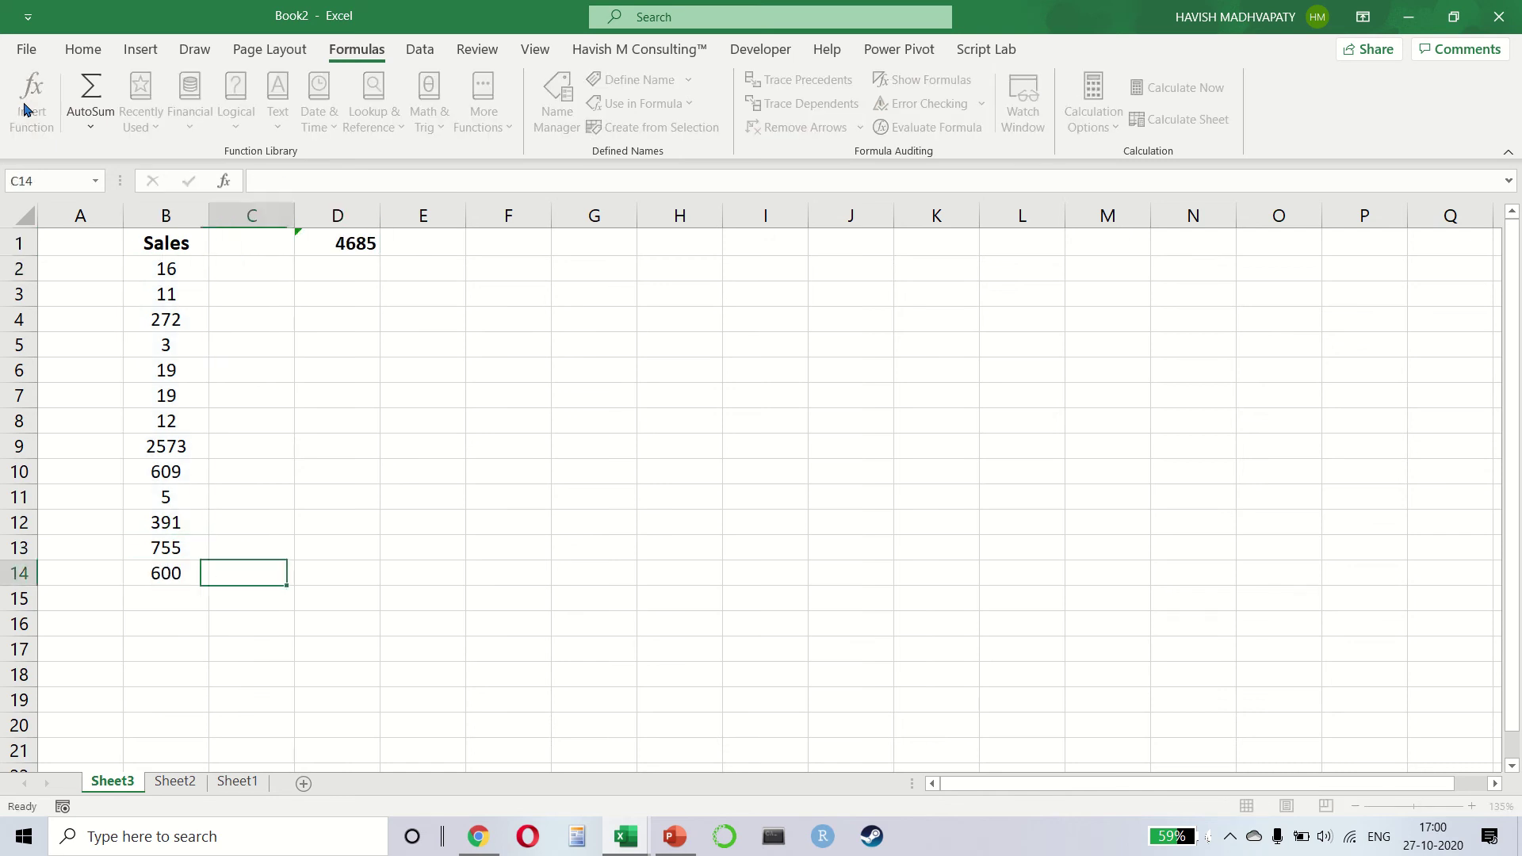
key("Tab")
key("ctrl+z")
Change the formula in cell D1 to =SUM(B:B) so that it totals the whole of column B.
key("Right")
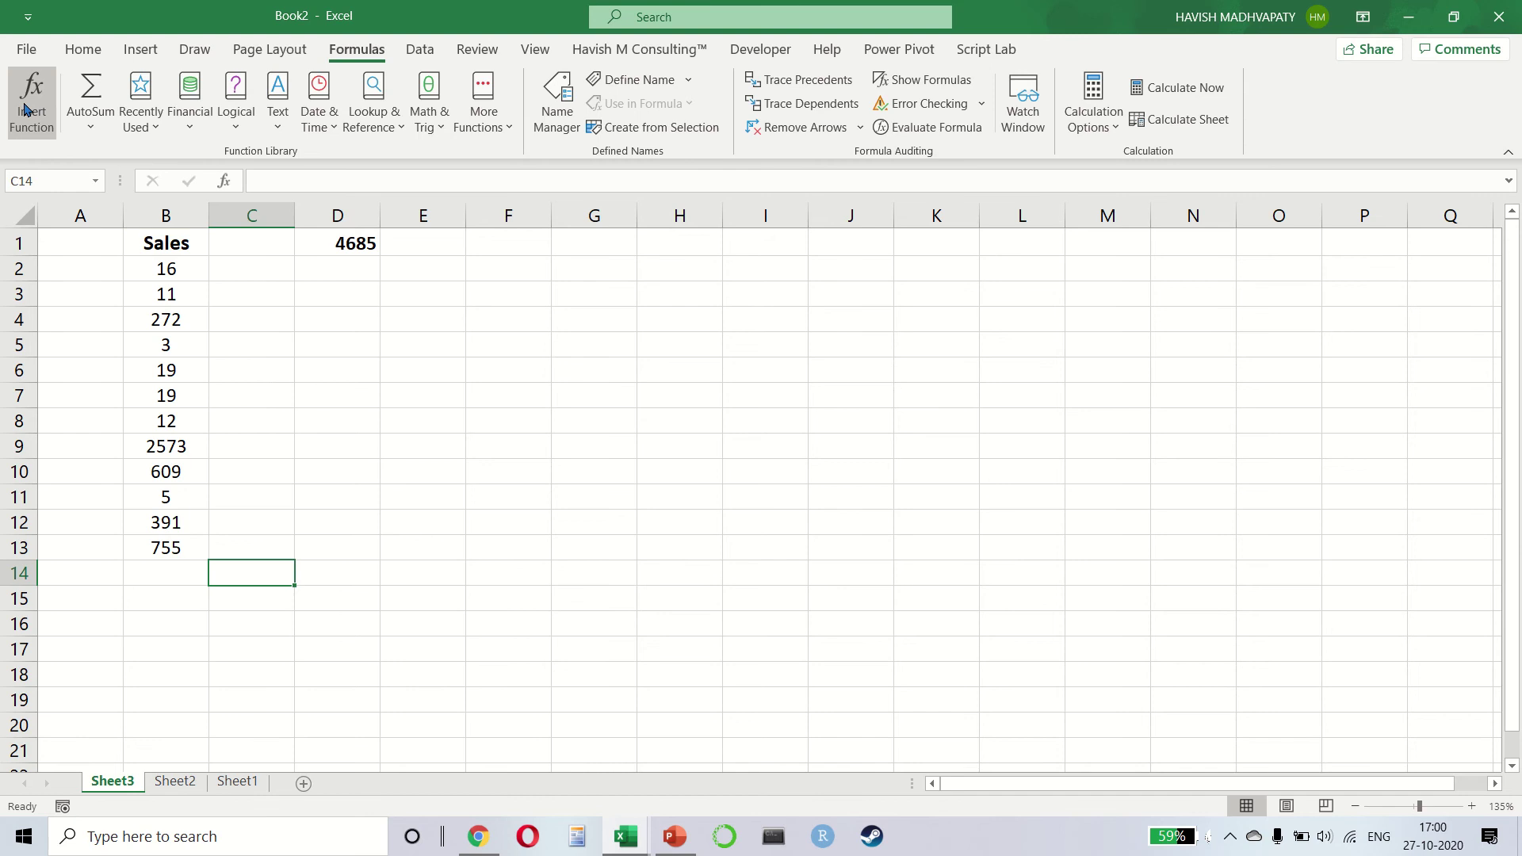
key("Up")
key("Right")
key("ctrl+Up")
key("F2")
key("Left")
key("Left")
key("Left")
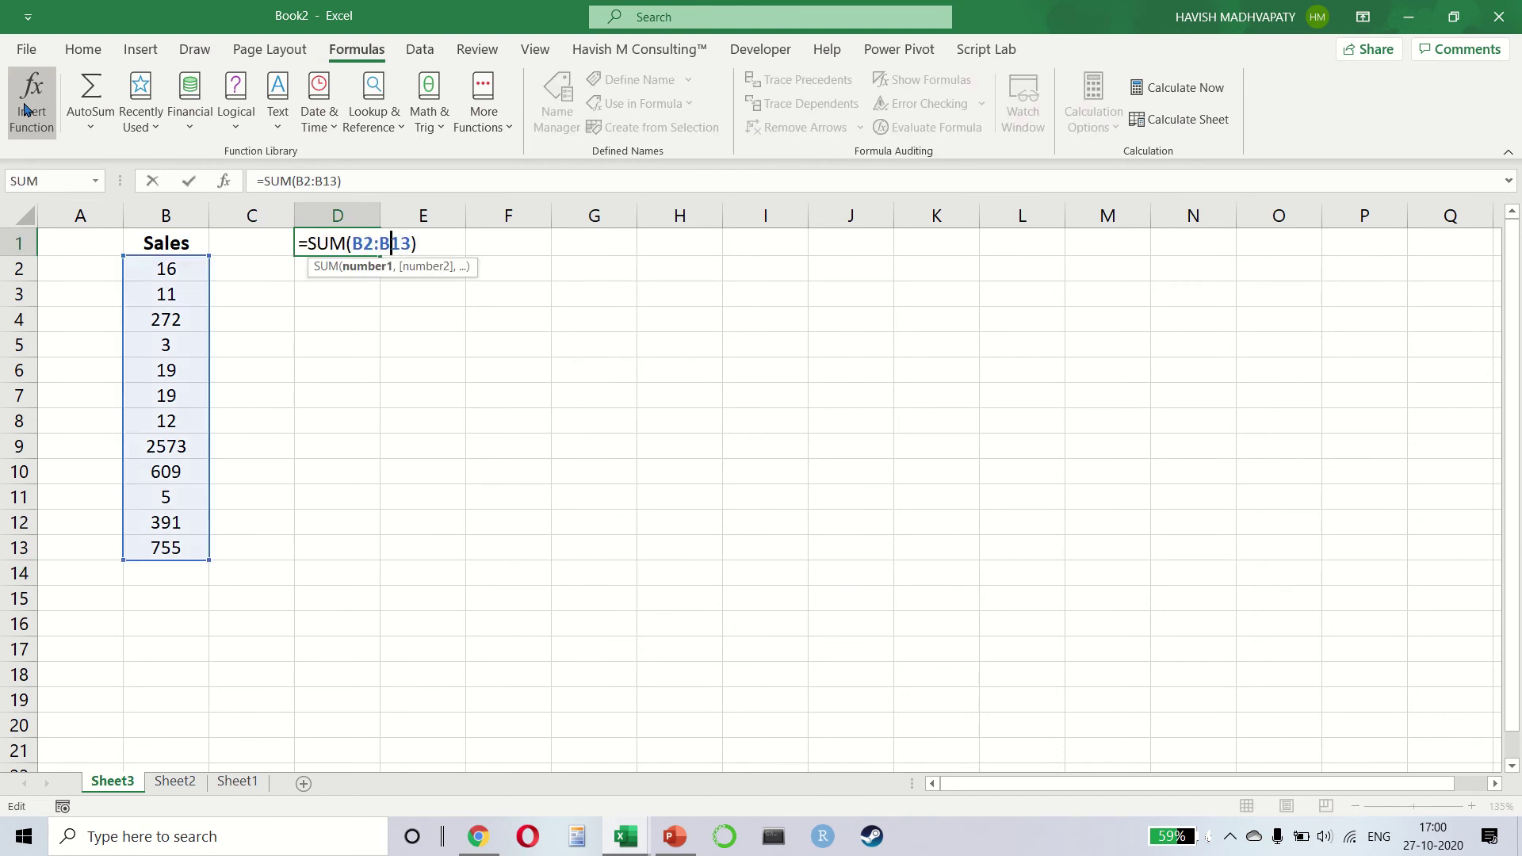
key("BackSpace")
key("Right")
key("Right")
key("Delete")
key("Delete")
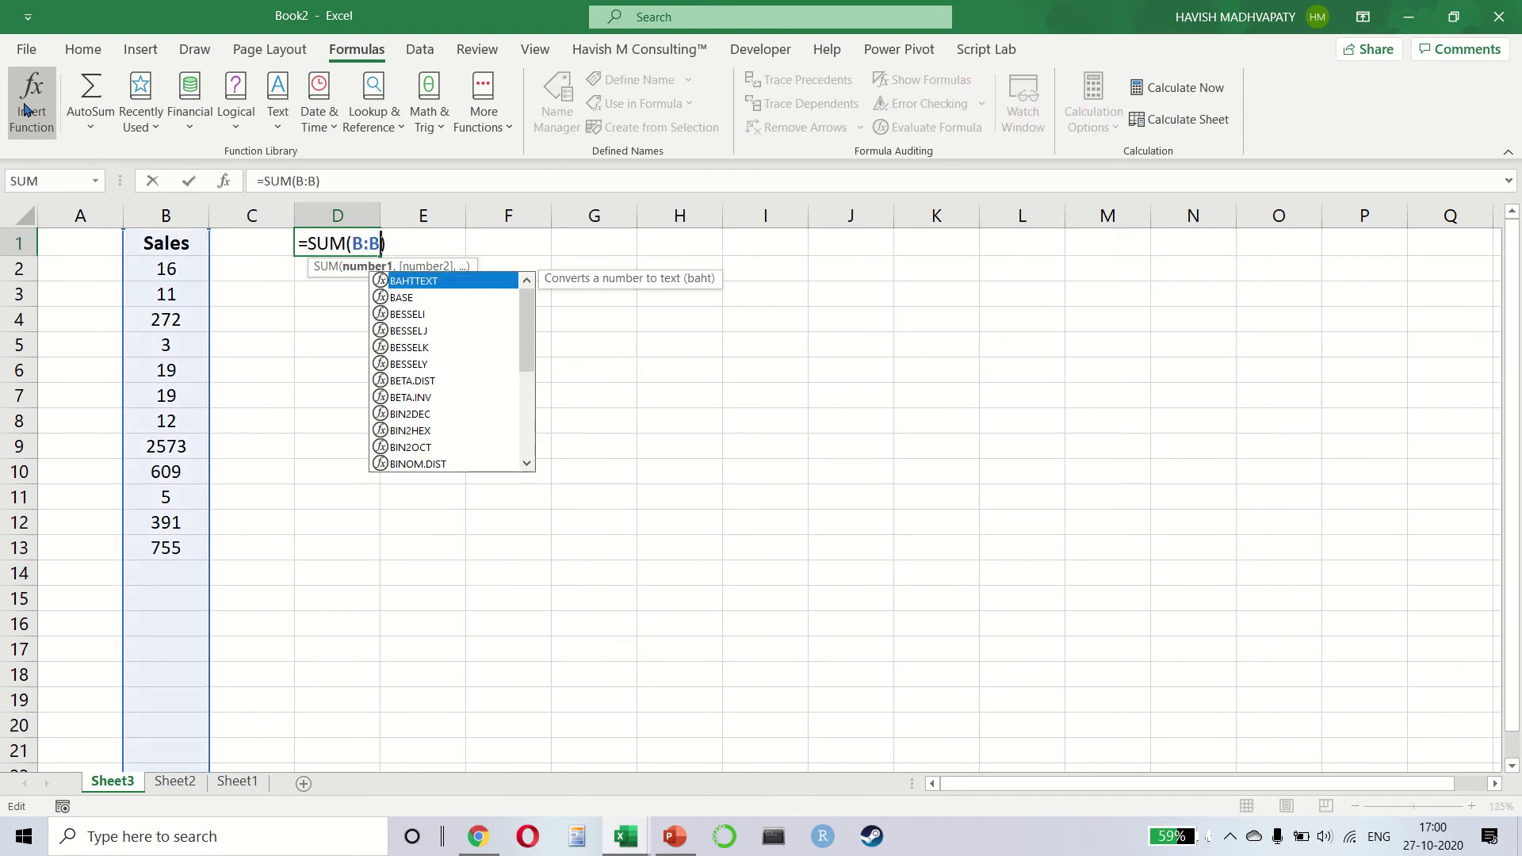
key("Return")
Test the whole-column total by entering 500, 23 and 23124 in cells B14 to B16.
key("Left")
key("Left")
key("ctrl+Down")
key("Down")
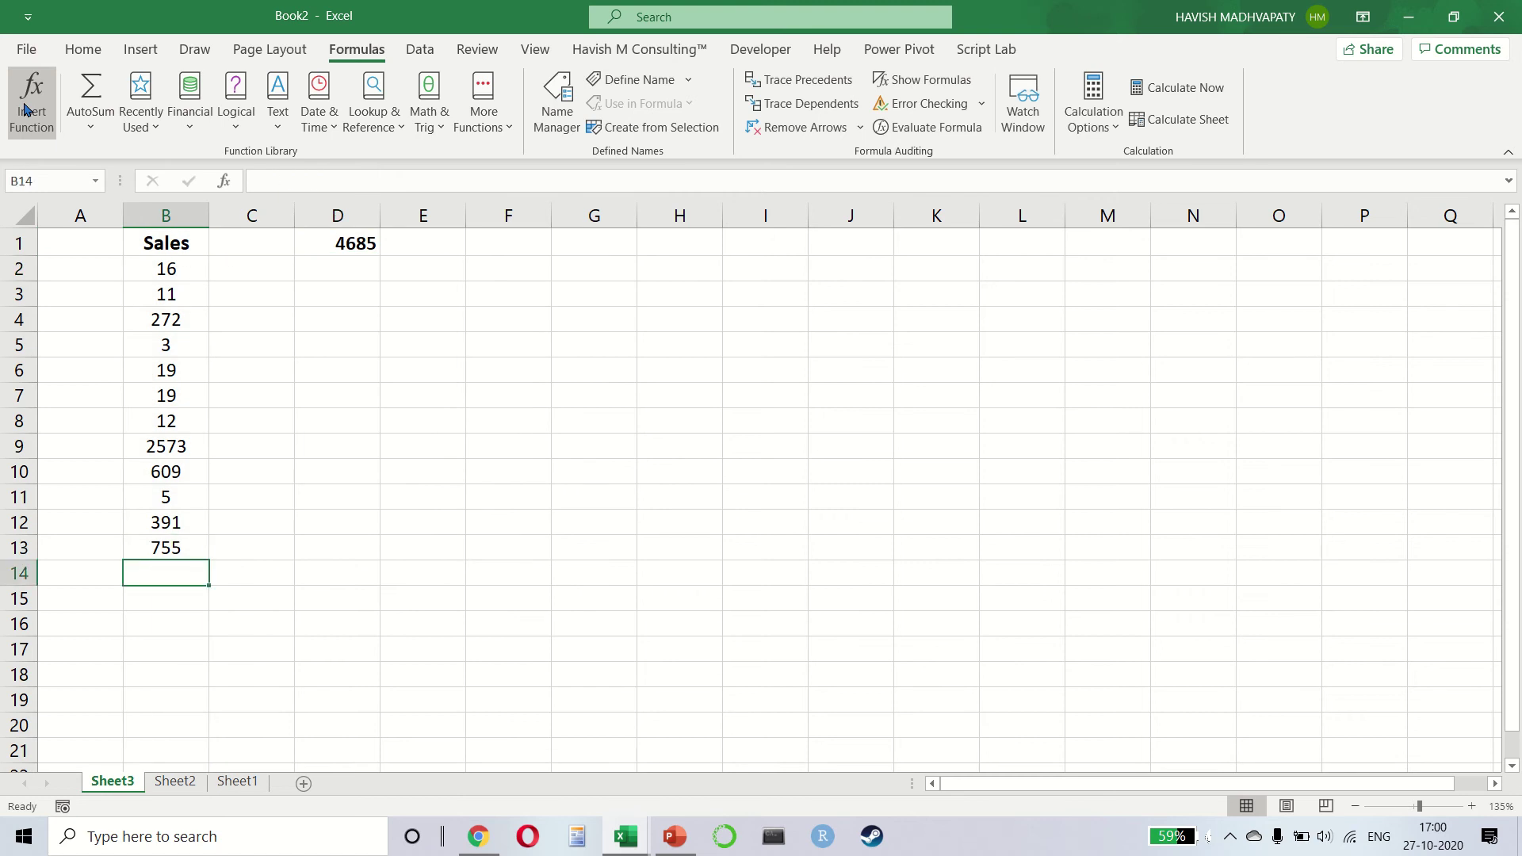
type("500")
key("Return")
key("Right")
key("Up")
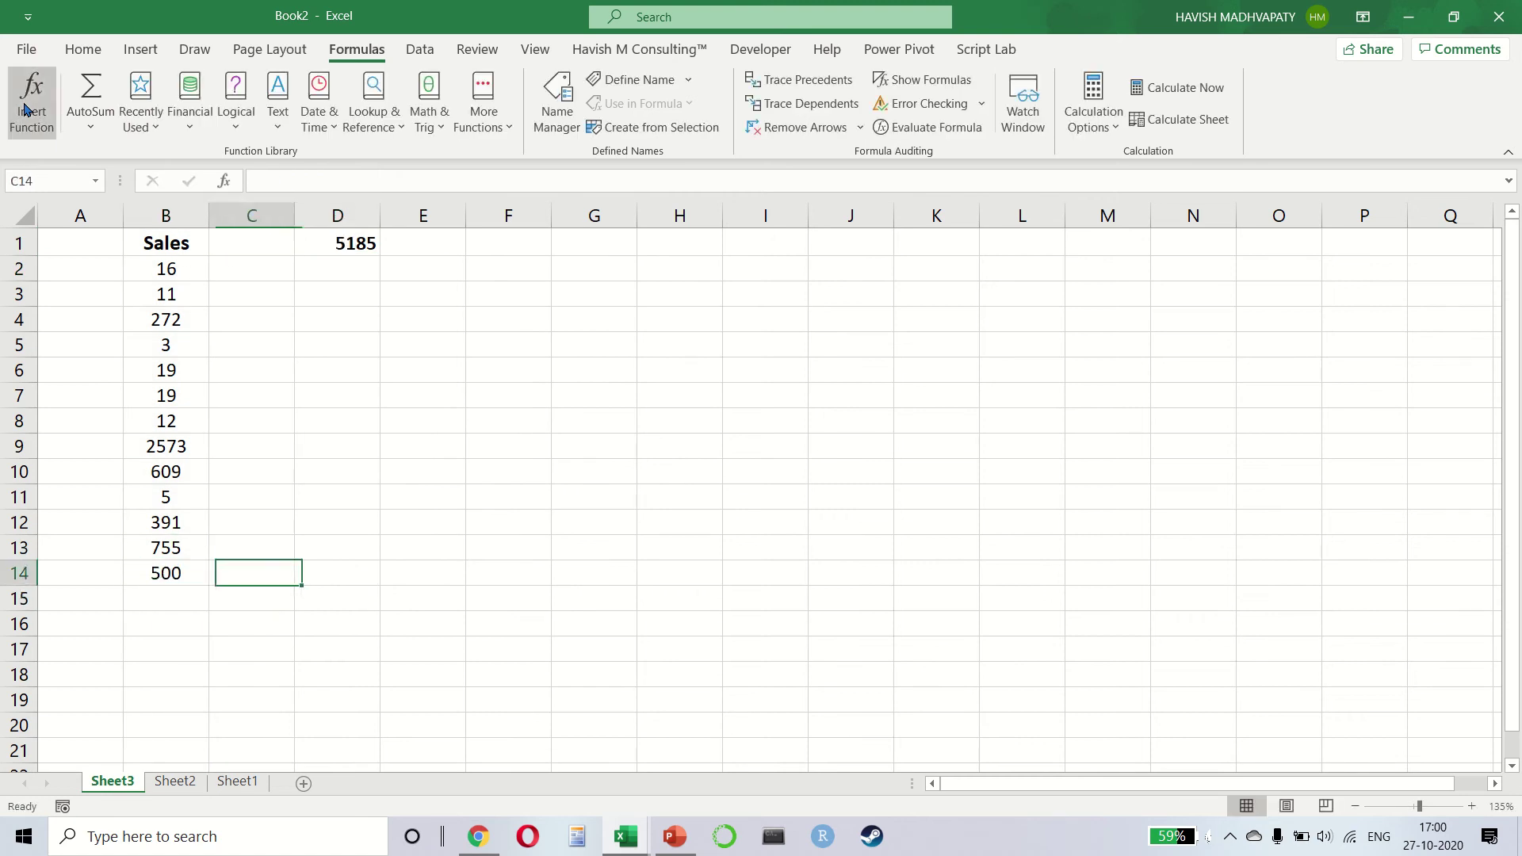
key("Down")
key("Left")
type("23")
key("Return")
type("23124")
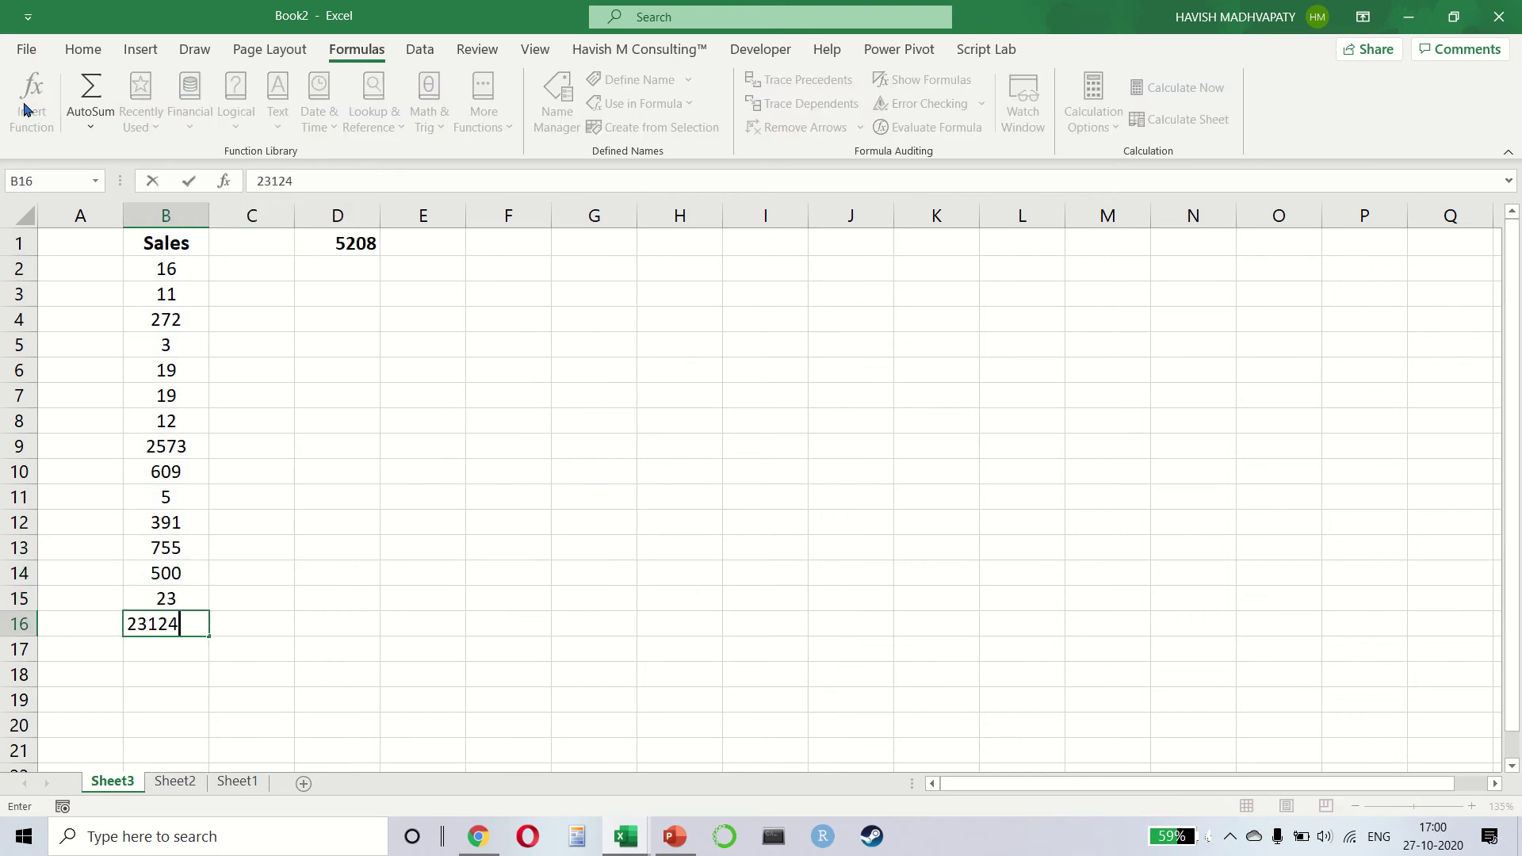
key("Return")
Undo the three test entries below the sales list.
key("ctrl+z")
key("ctrl+z")
key("ctrl+z")
Review the reference in cell D1's formula without editing it, and select the whole of column B.
key("Right")
key("Right")
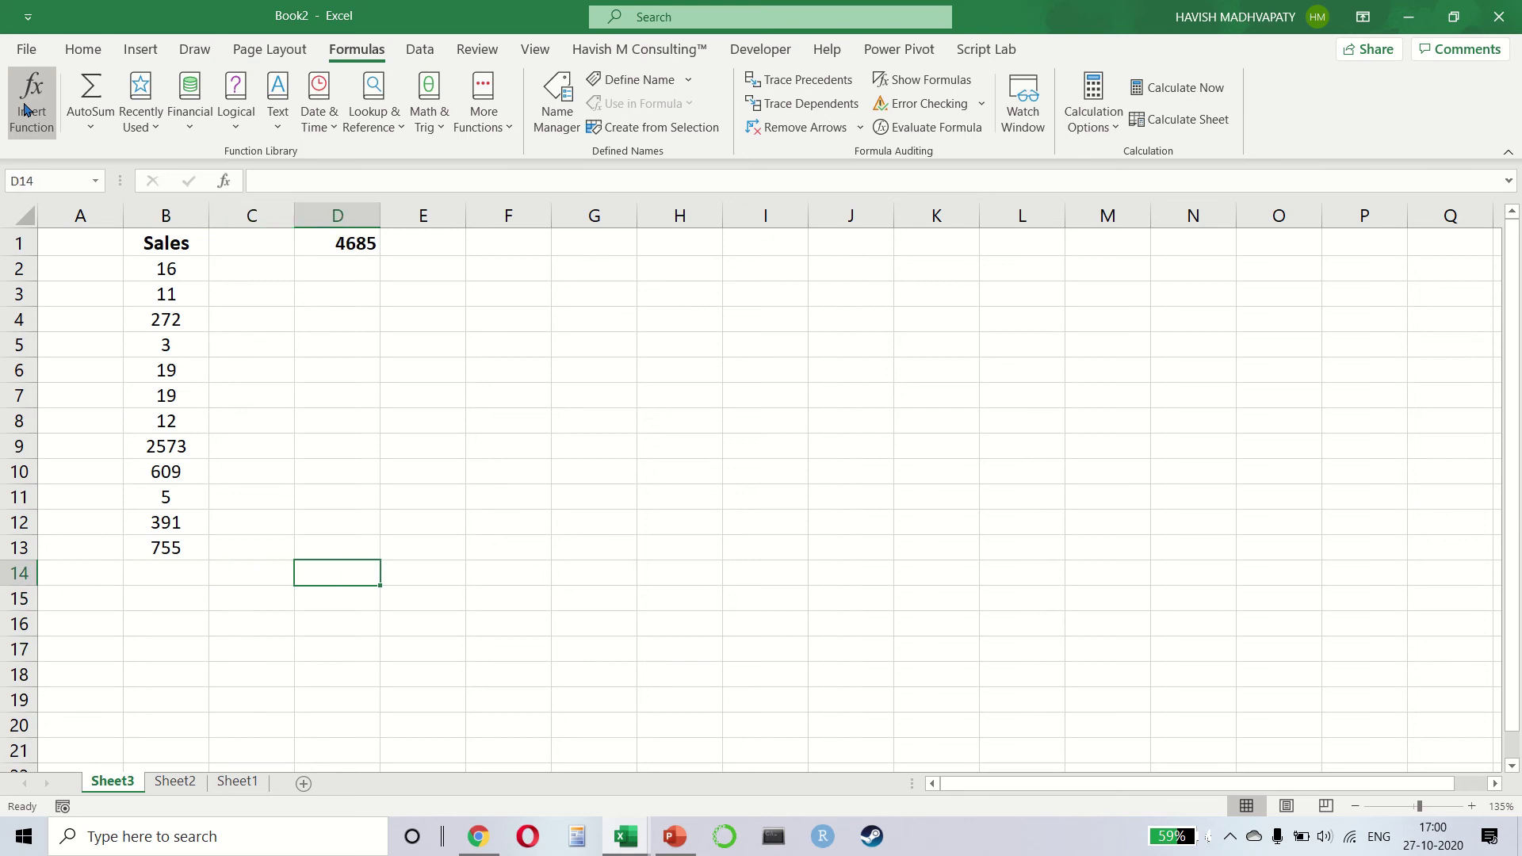
key("ctrl+Up")
key("F2")
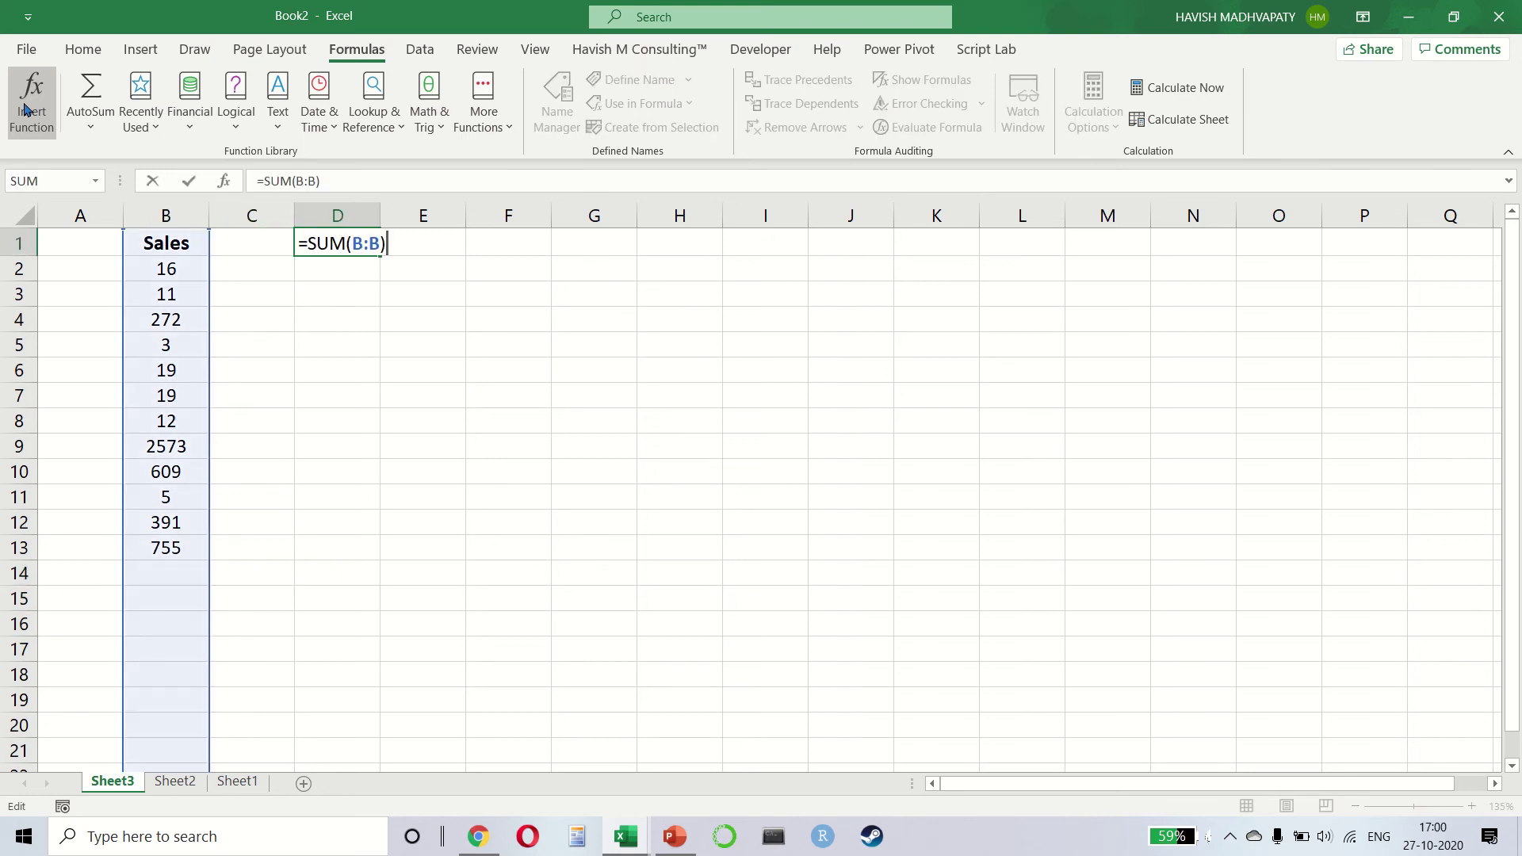
key("Escape")
key("Left")
key("Left")
key("ctrl+space")
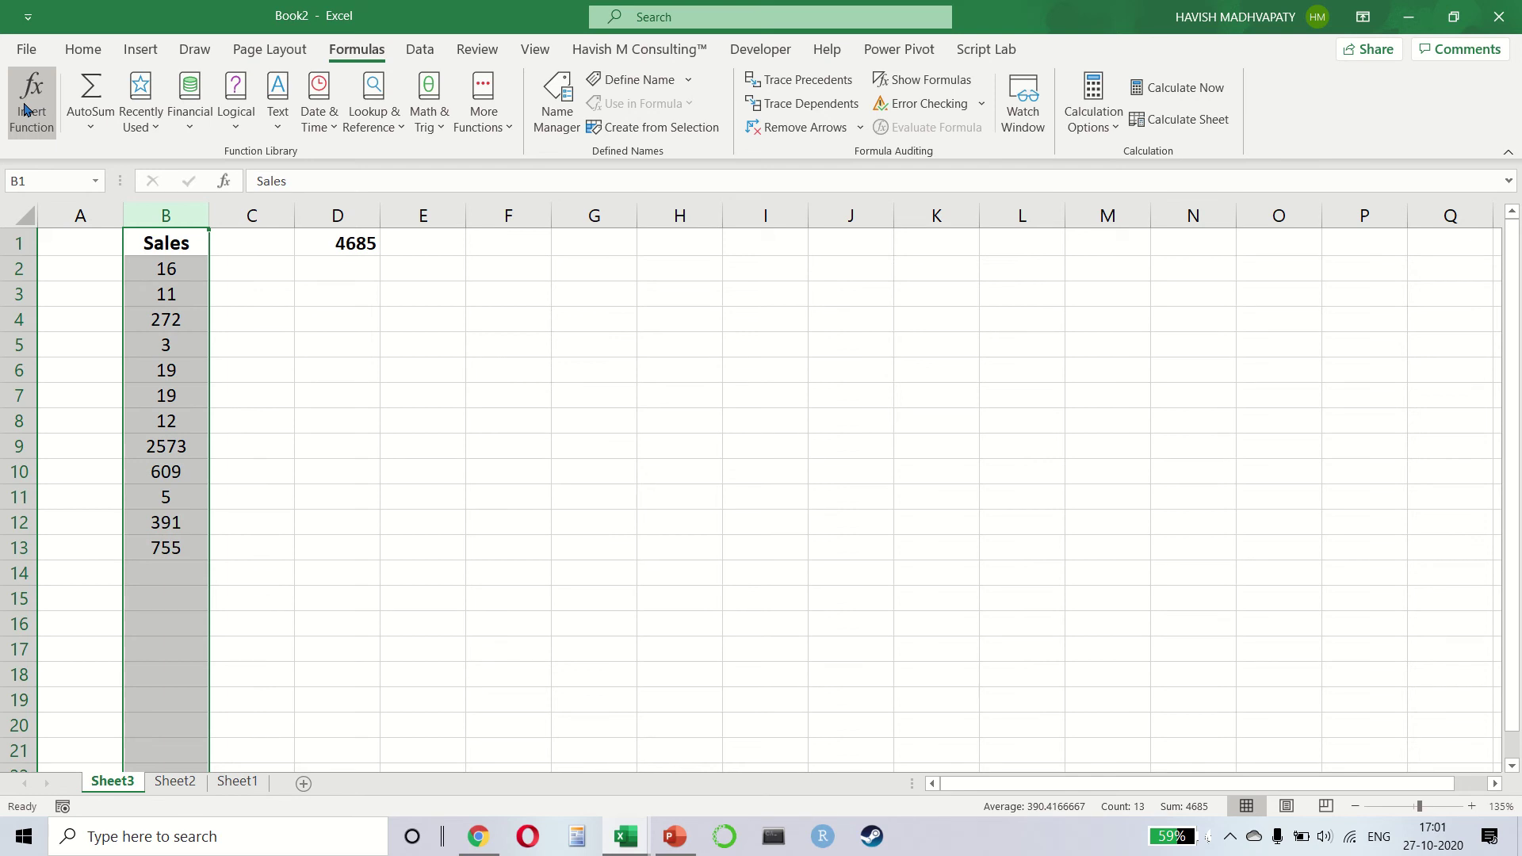
Define the name Sales for the whole of column B with workbook scope.
left_click(62, 171)
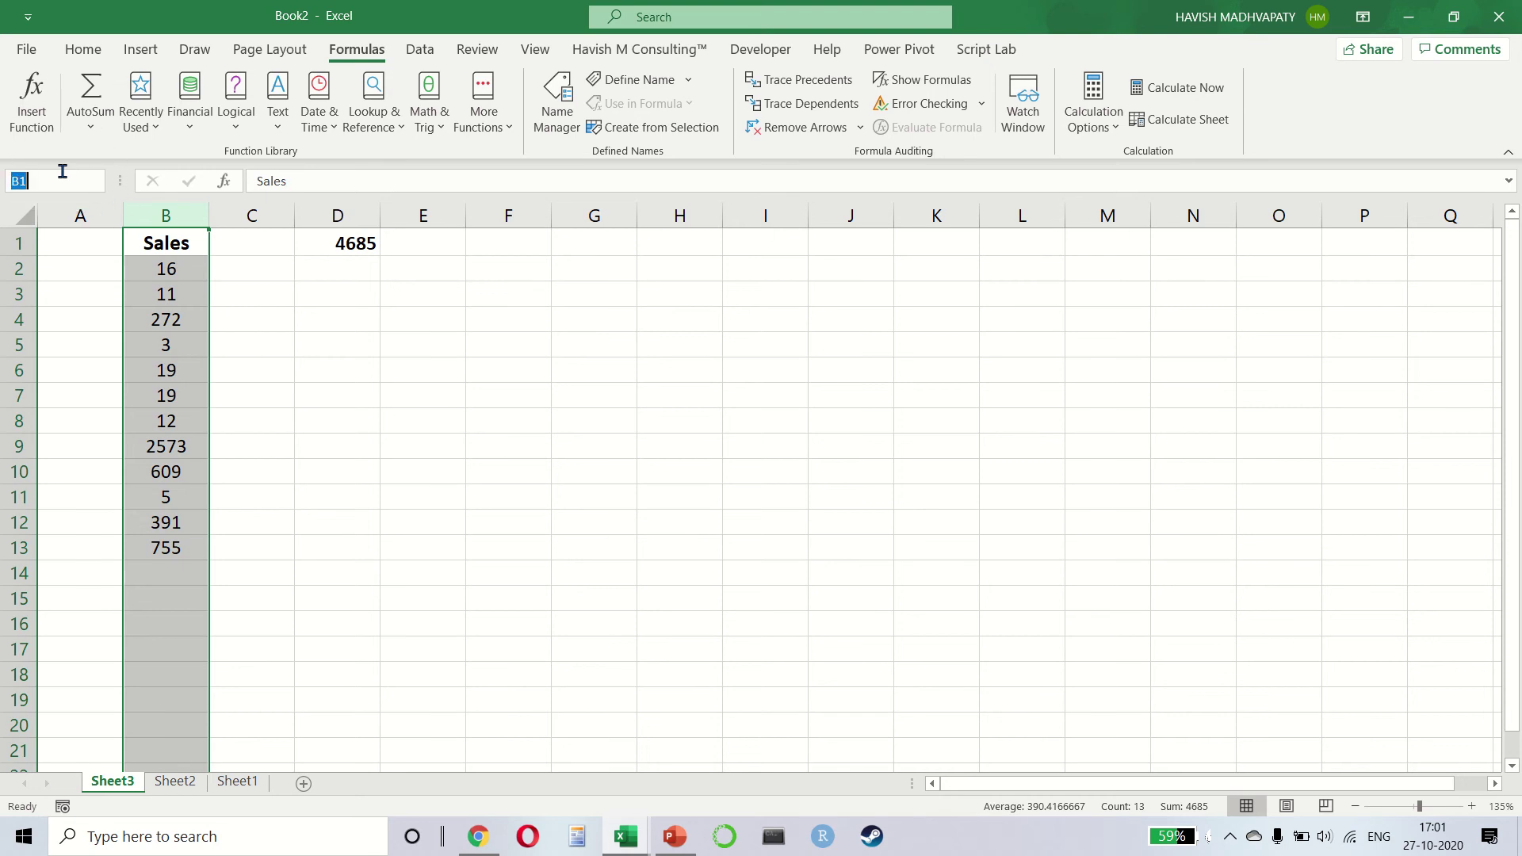
type("Sales")
key("Return")
left_click(675, 80)
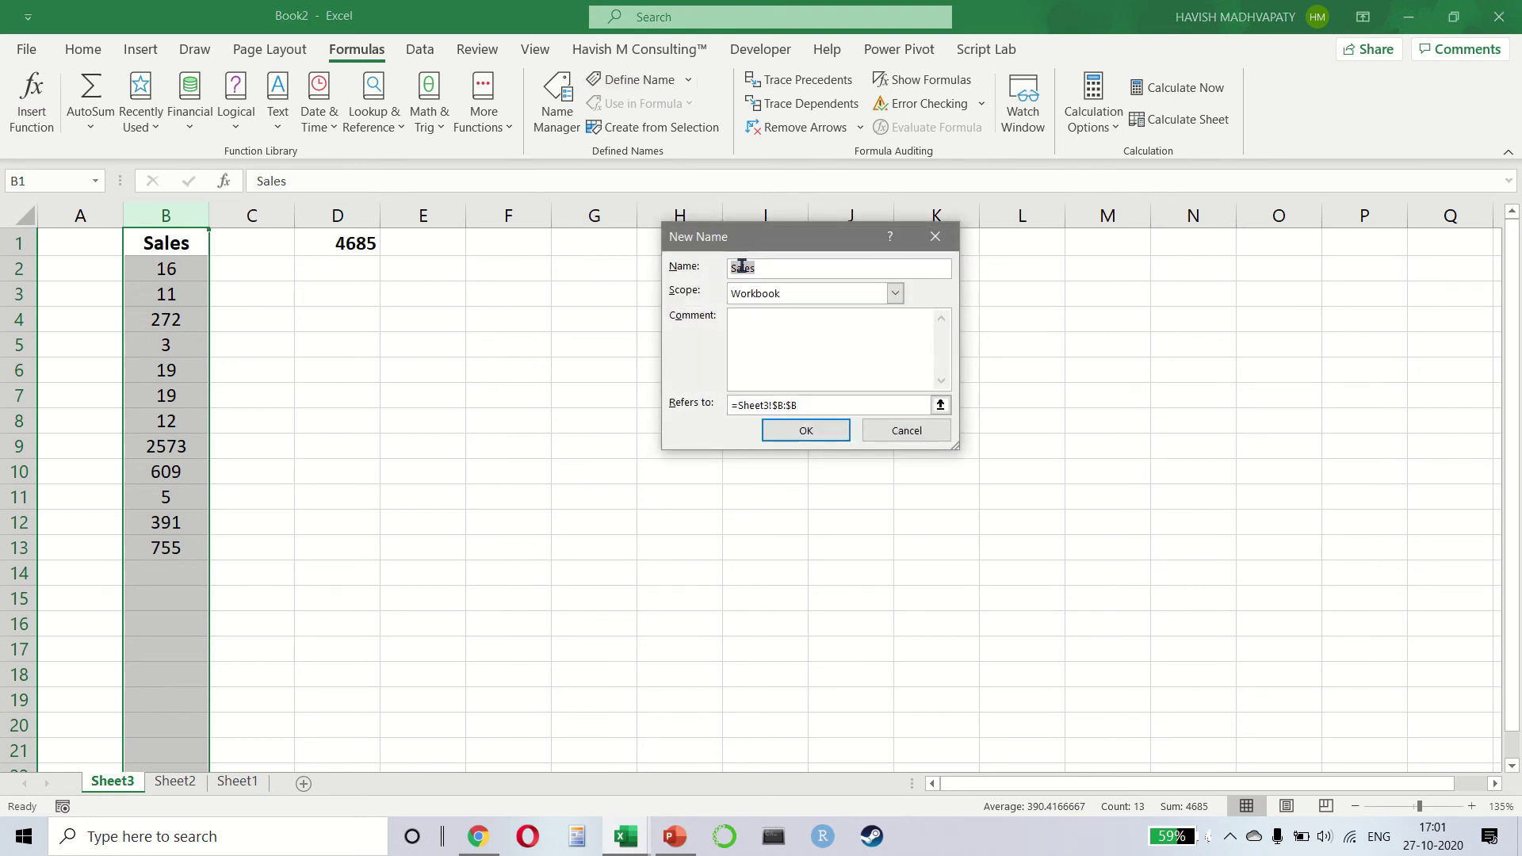
left_click(806, 429)
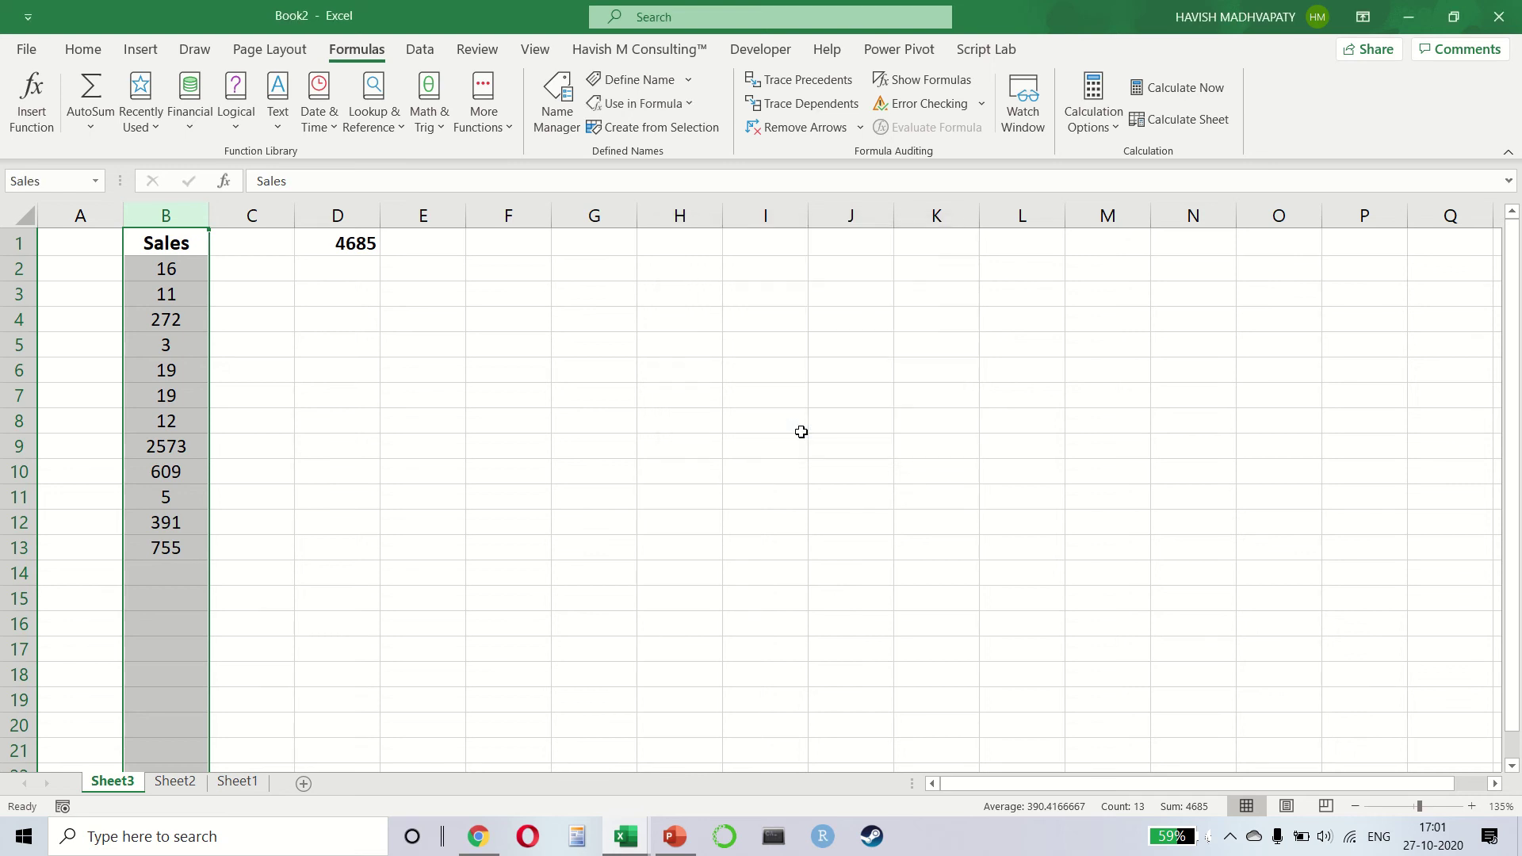
Total the named range in cell D2 with the formula =SUM(Sales).
key("Right")
key("Right")
key("Right")
key("Down")
key("Left")
key("Left")
key("Right")
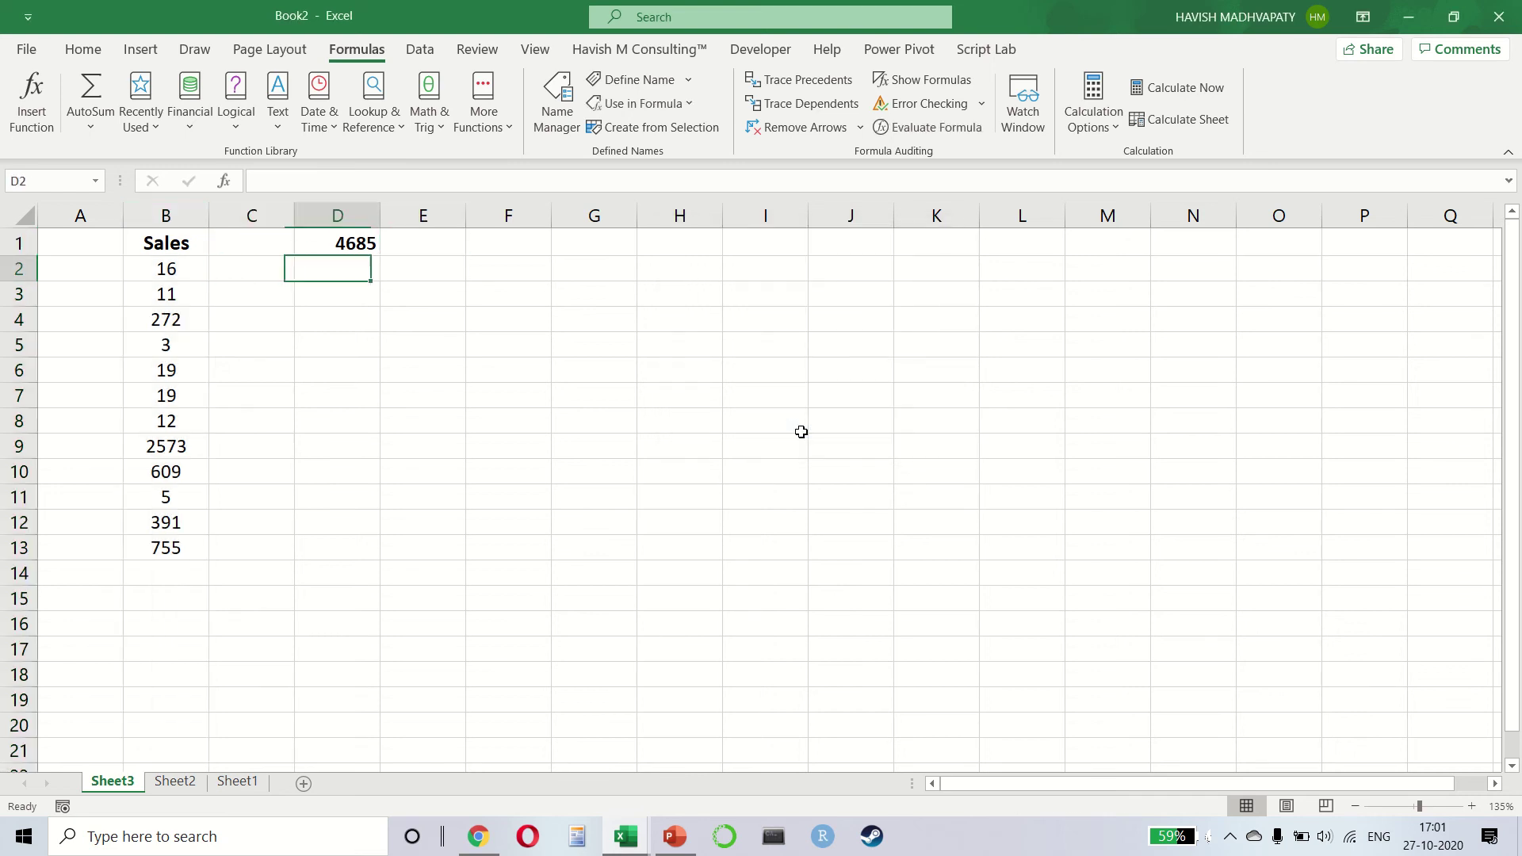
type("=SUM(sales")
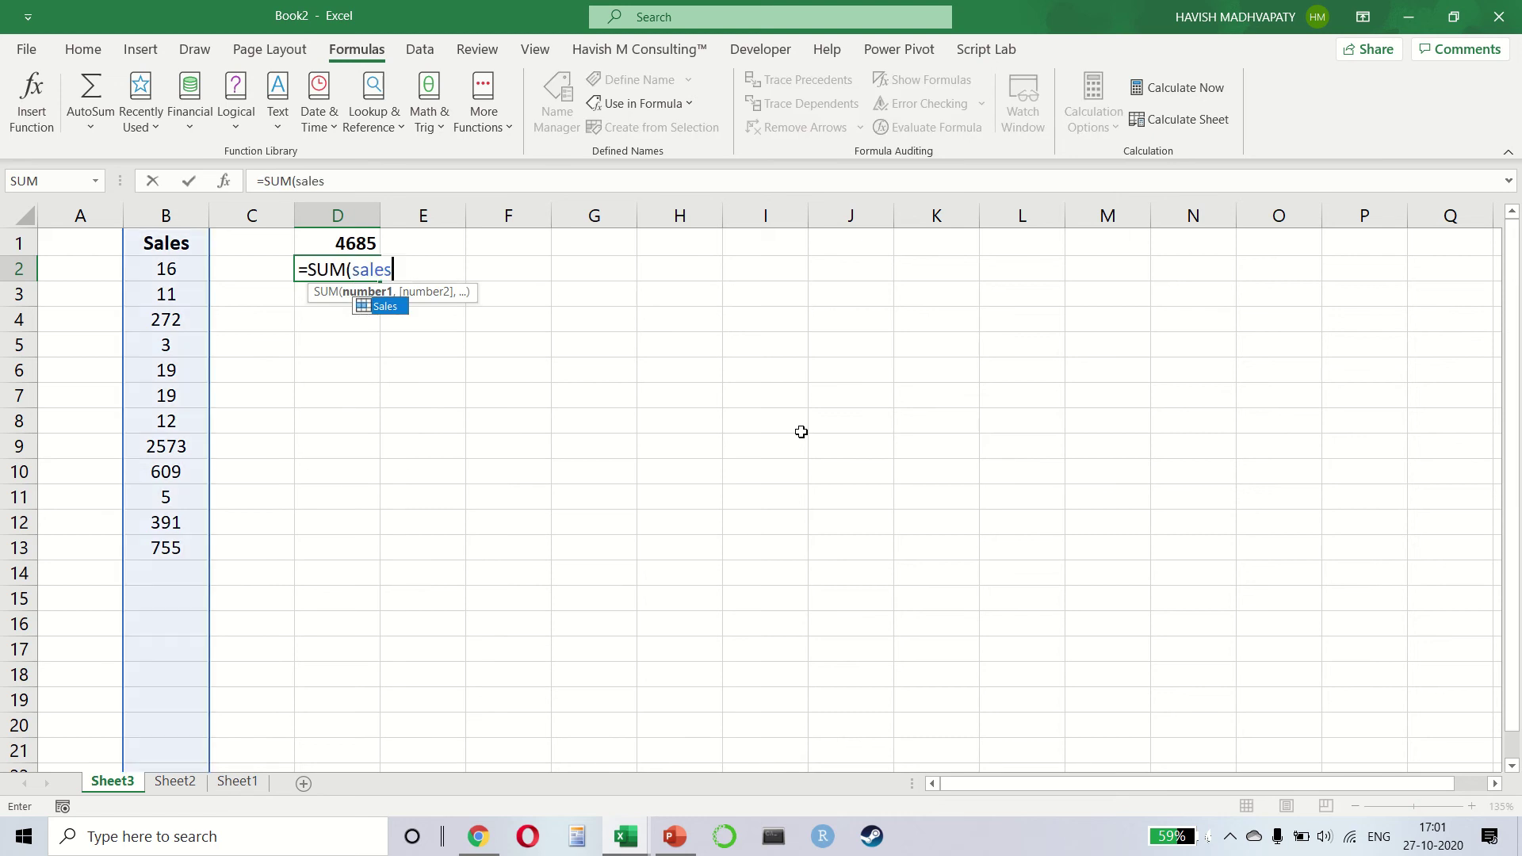
type(")")
key("Return")
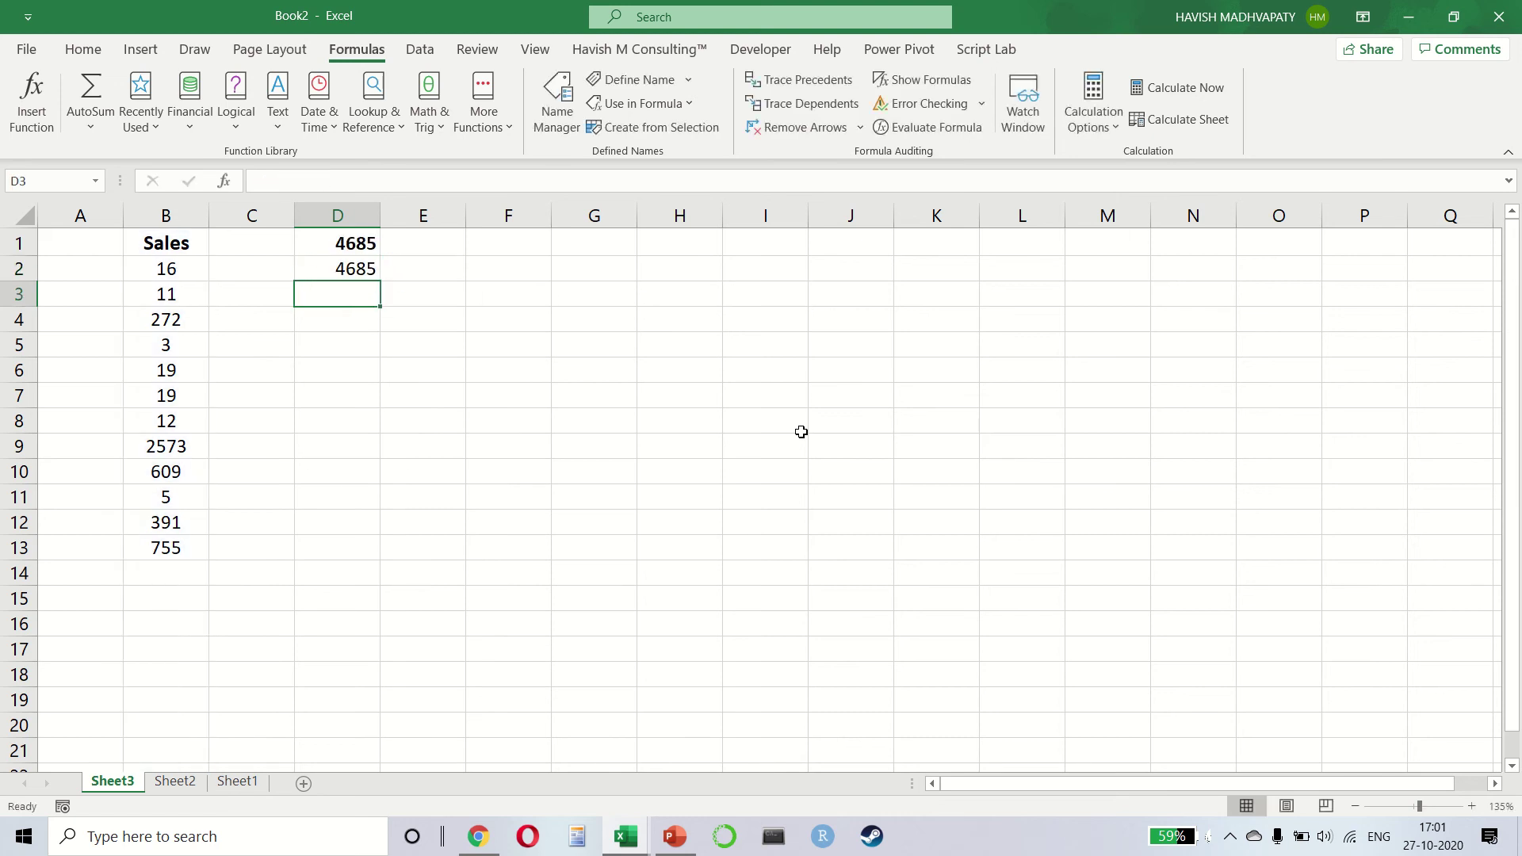
Compare the column reference in D1's formula with the named range in D2's formula without changing either.
key("Up")
key("Up")
key("F2")
key("Escape")
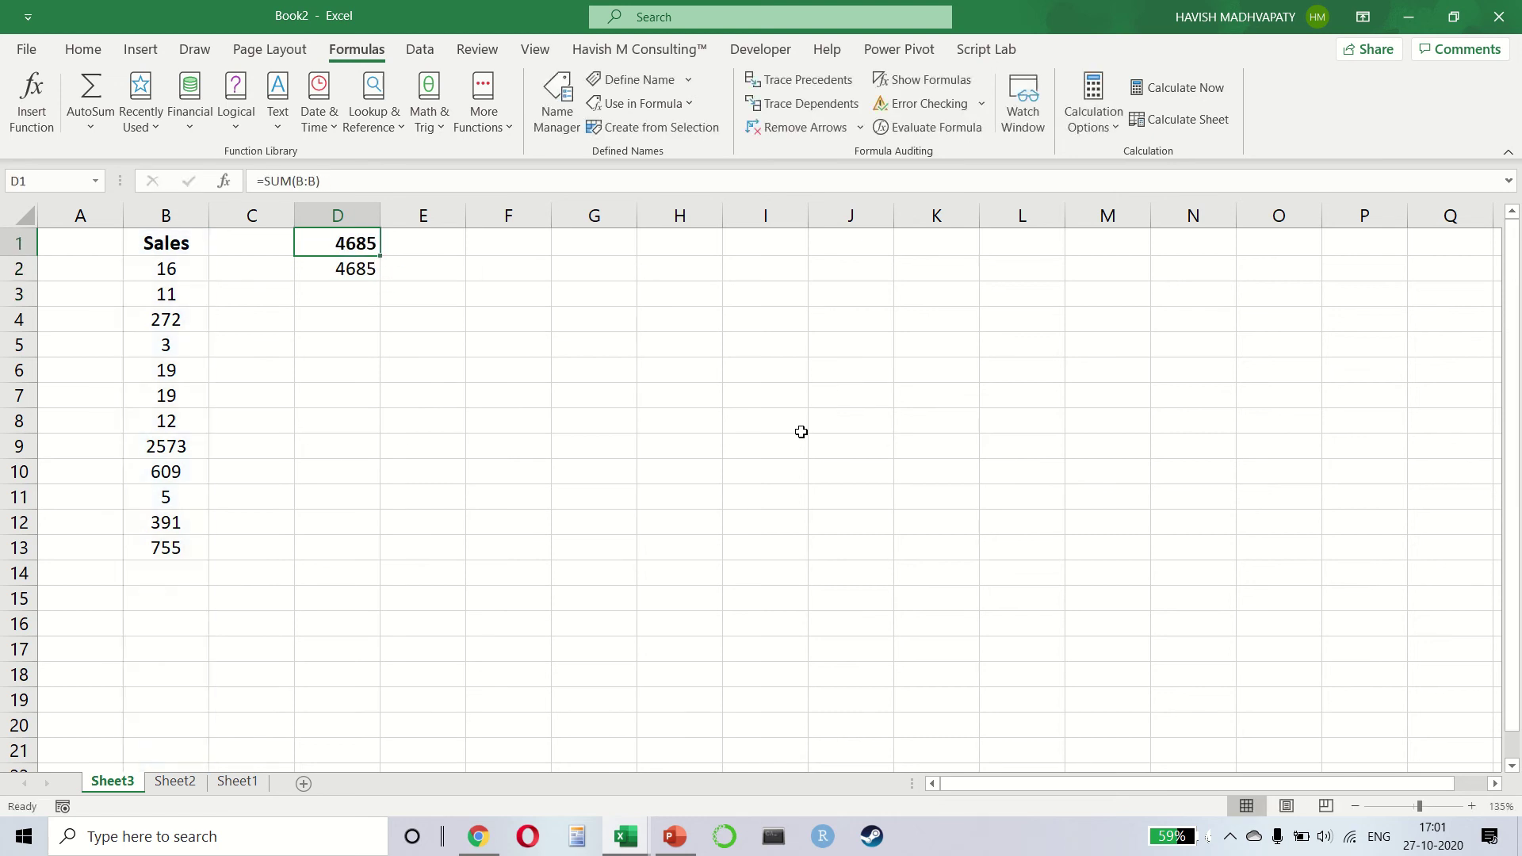
key("Down")
key("F2")
key("Escape")
key("F2")
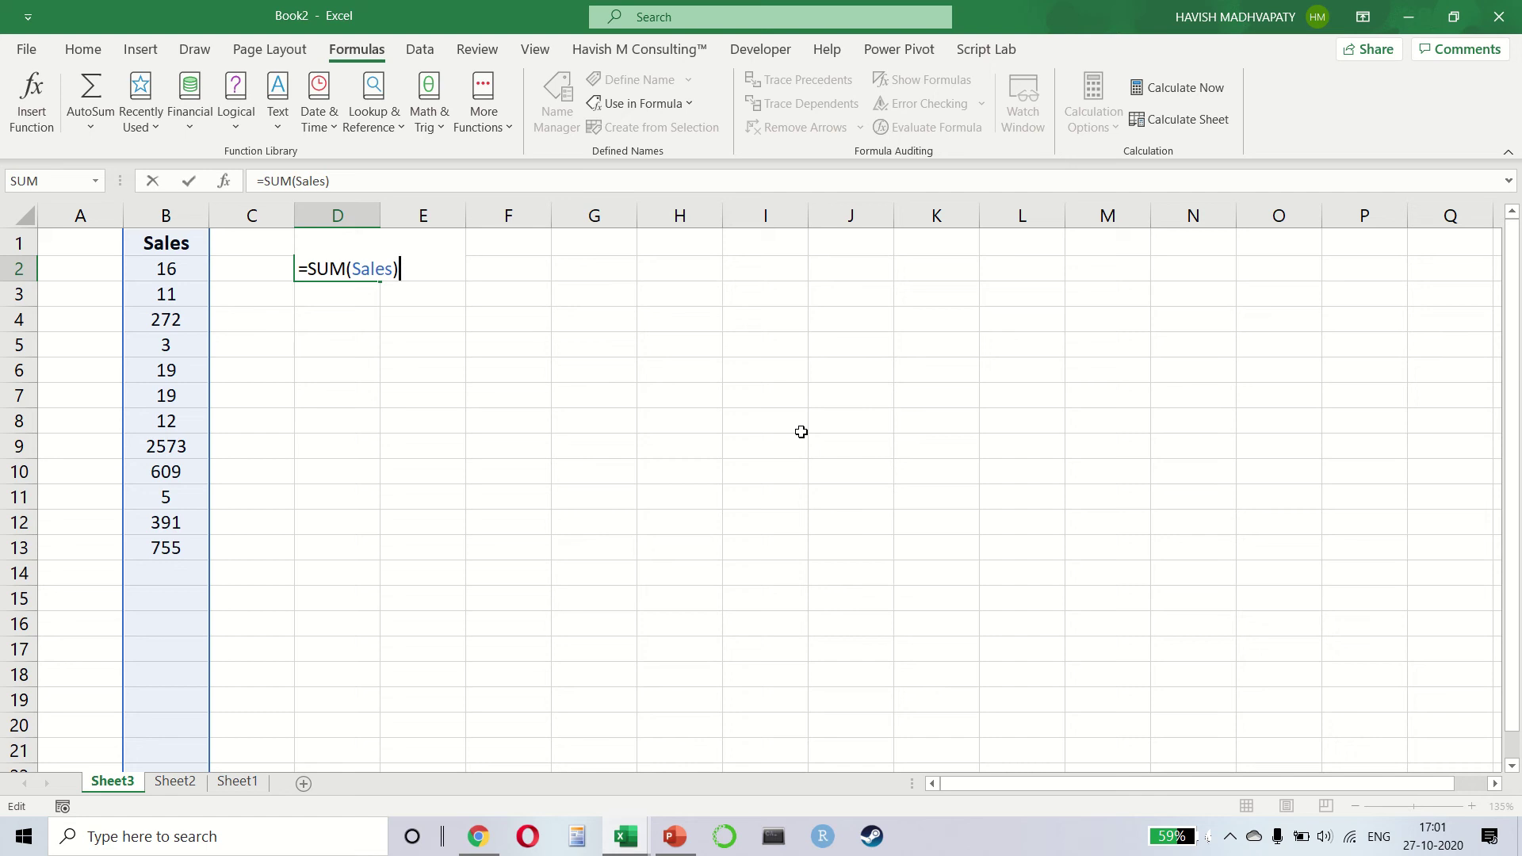
key("ctrl+Return")
key("Up")
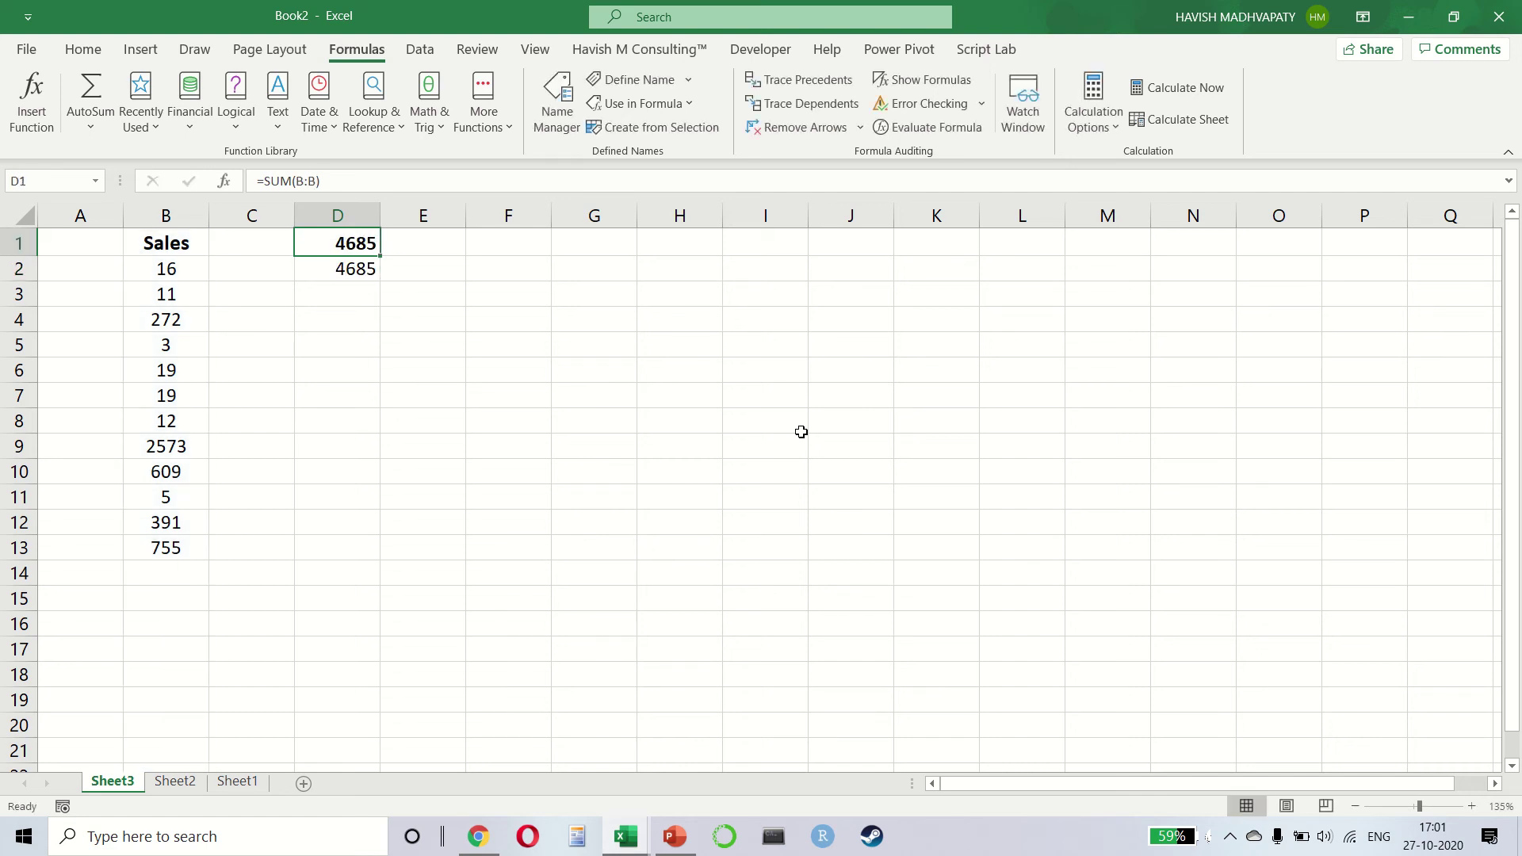
key("F2")
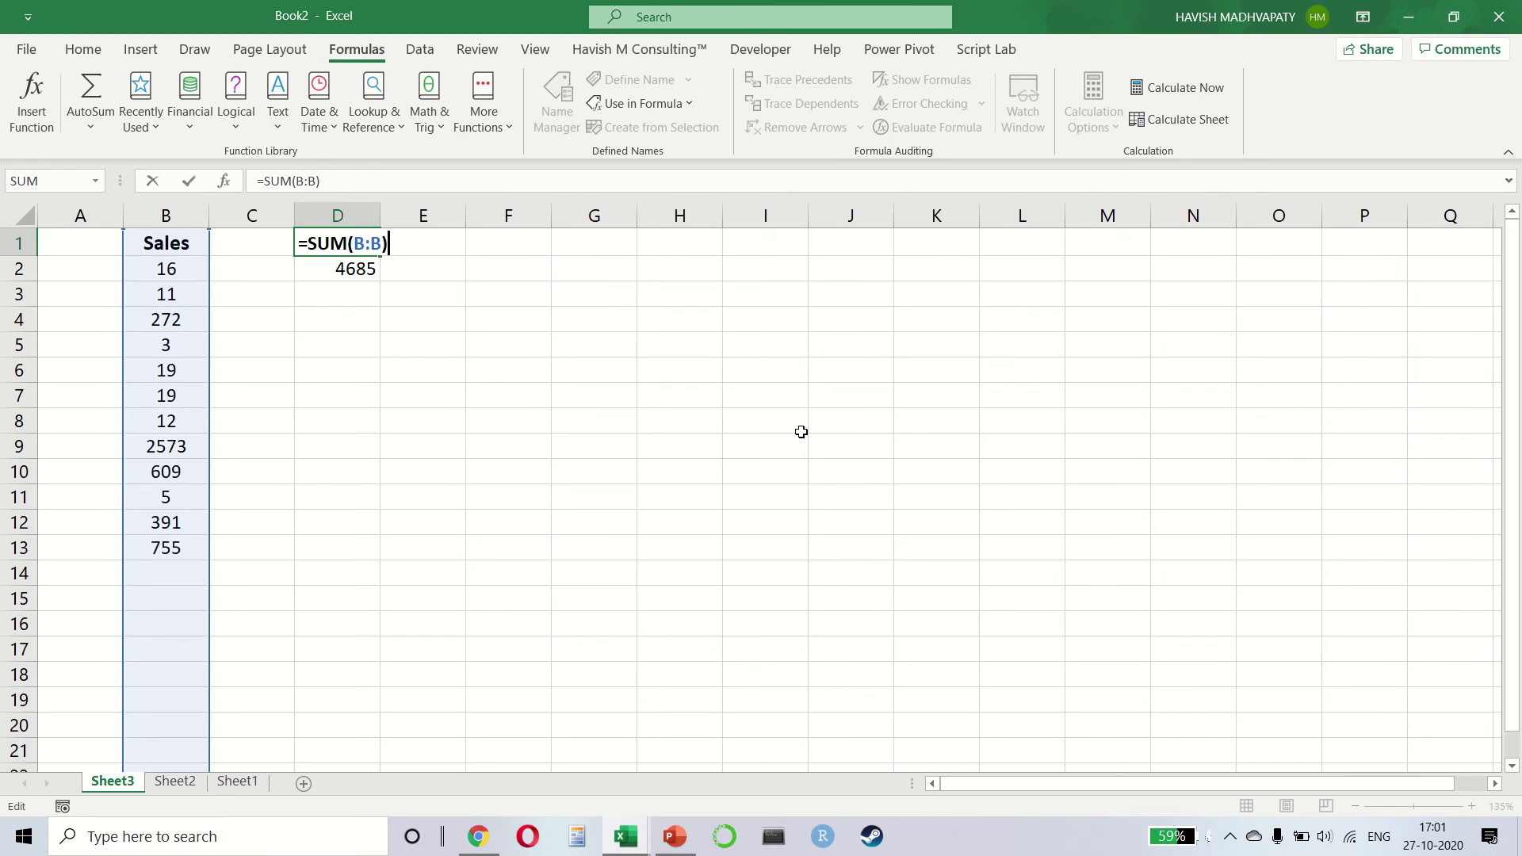
key("ctrl+Return")
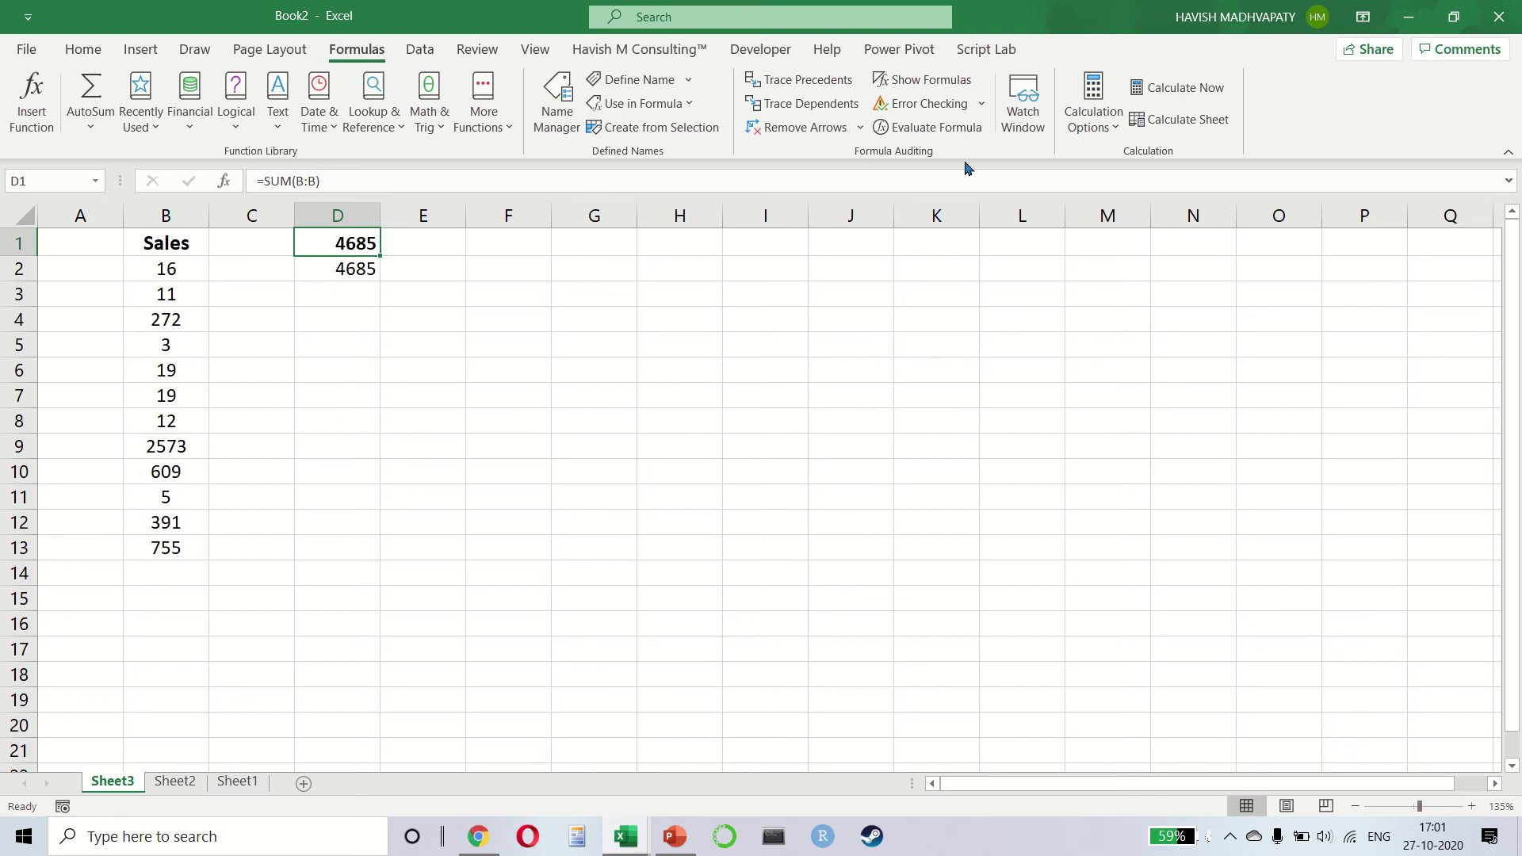
scroll(426, 302, "down", 1)
scroll(426, 302, "right", 2)
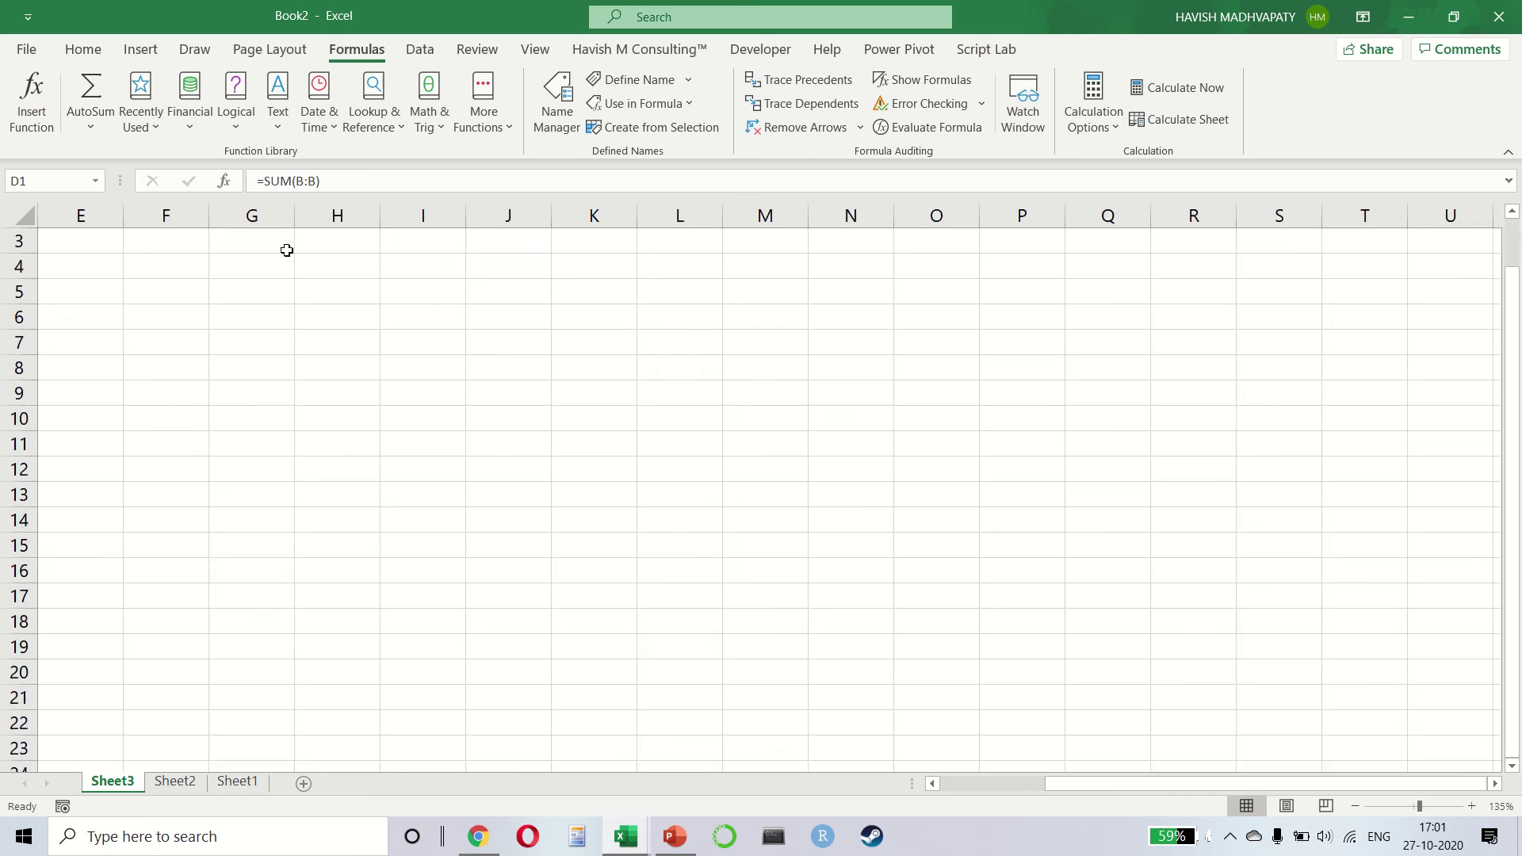
scroll(287, 251, "left", 2)
scroll(383, 286, "up", 1)
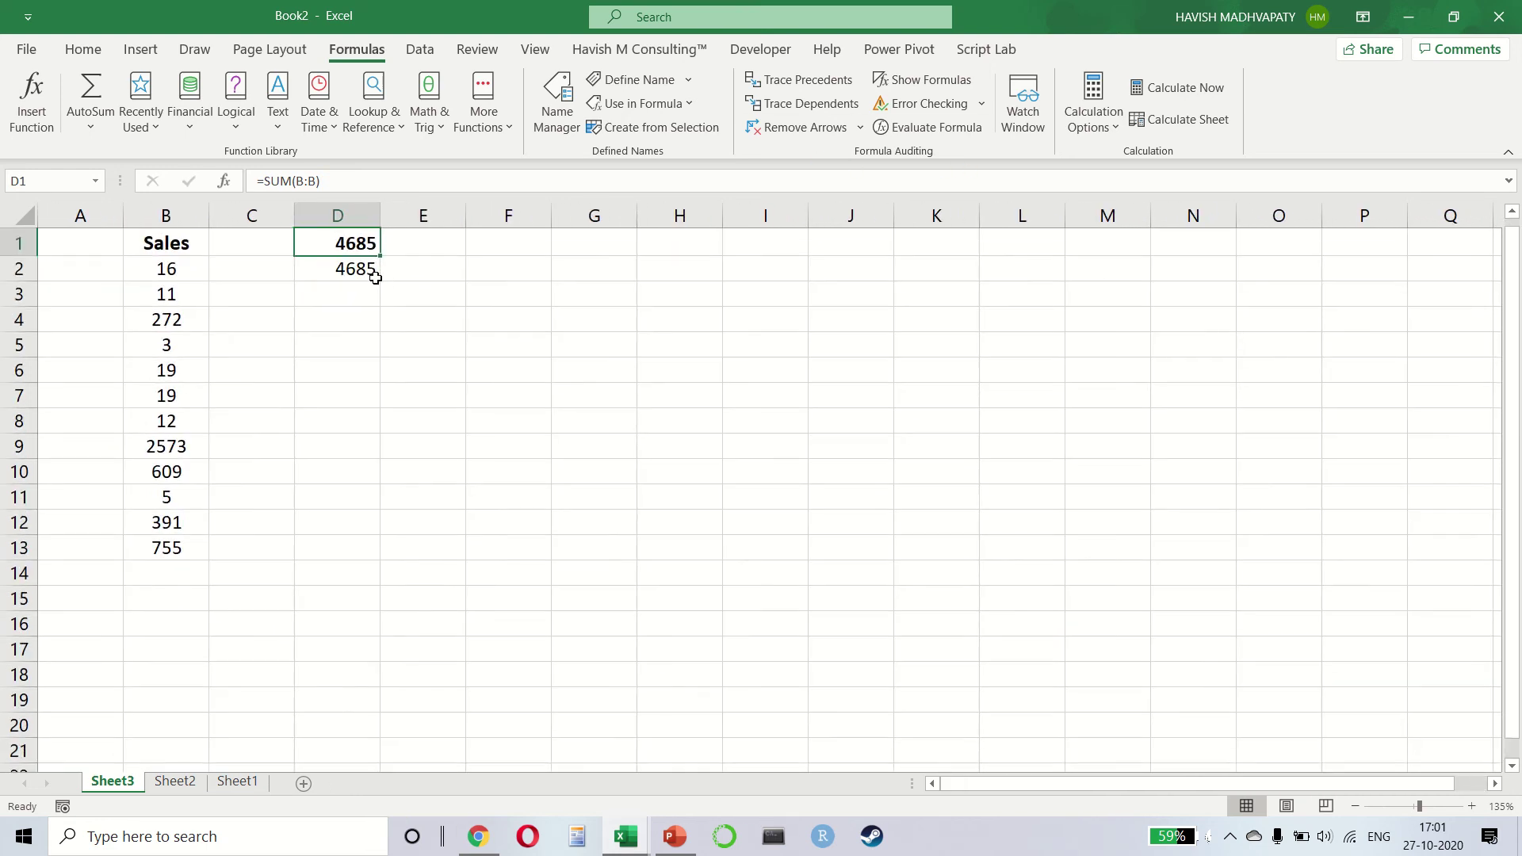
Clear the contents of the whole of column D.
key("Down")
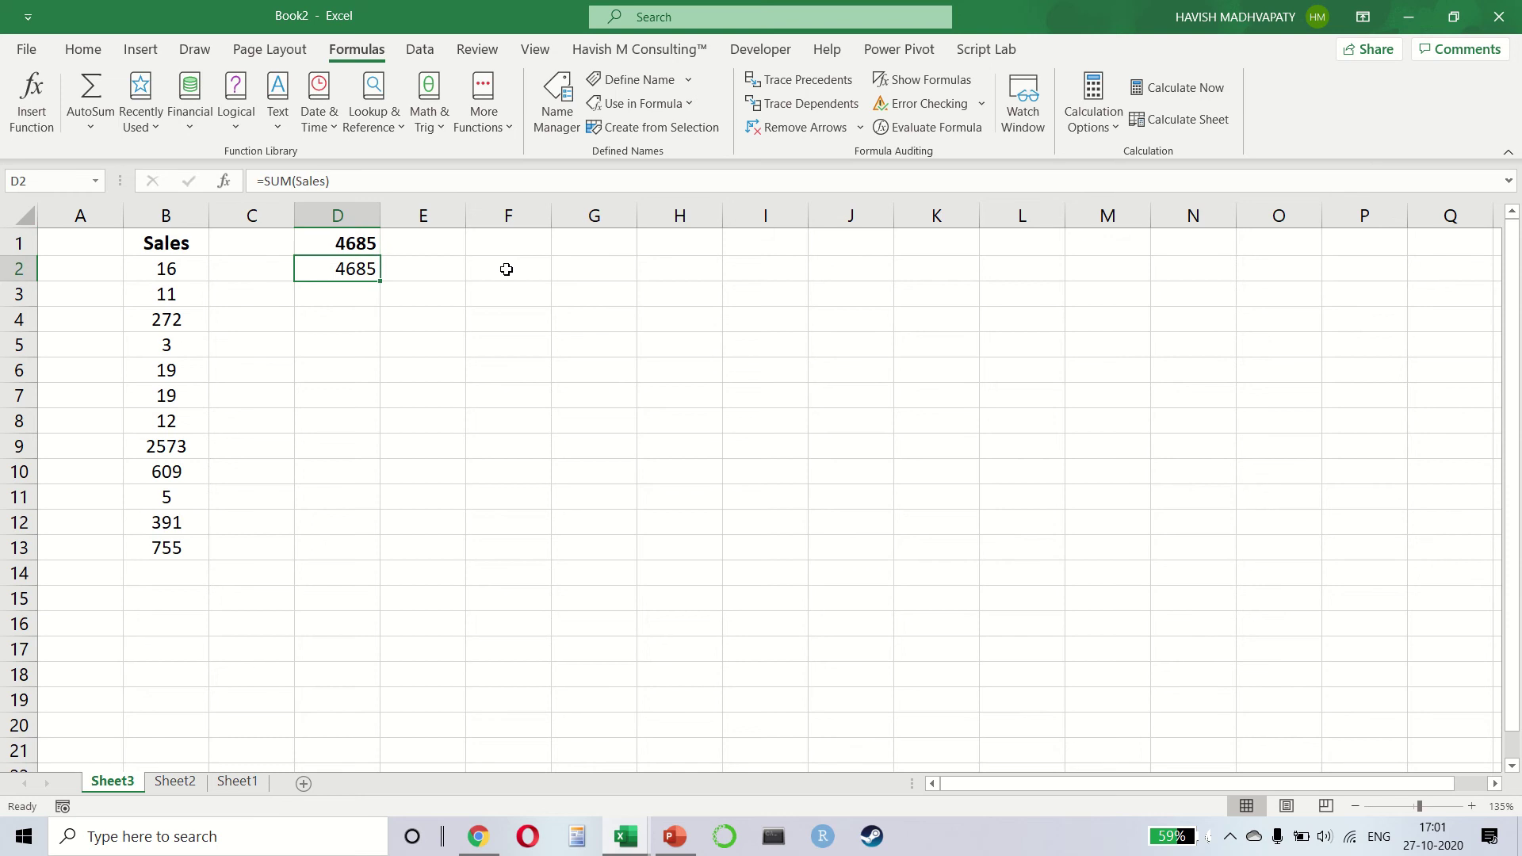
key("Up")
key("Left")
key("Right")
key("ctrl+space")
key("Delete")
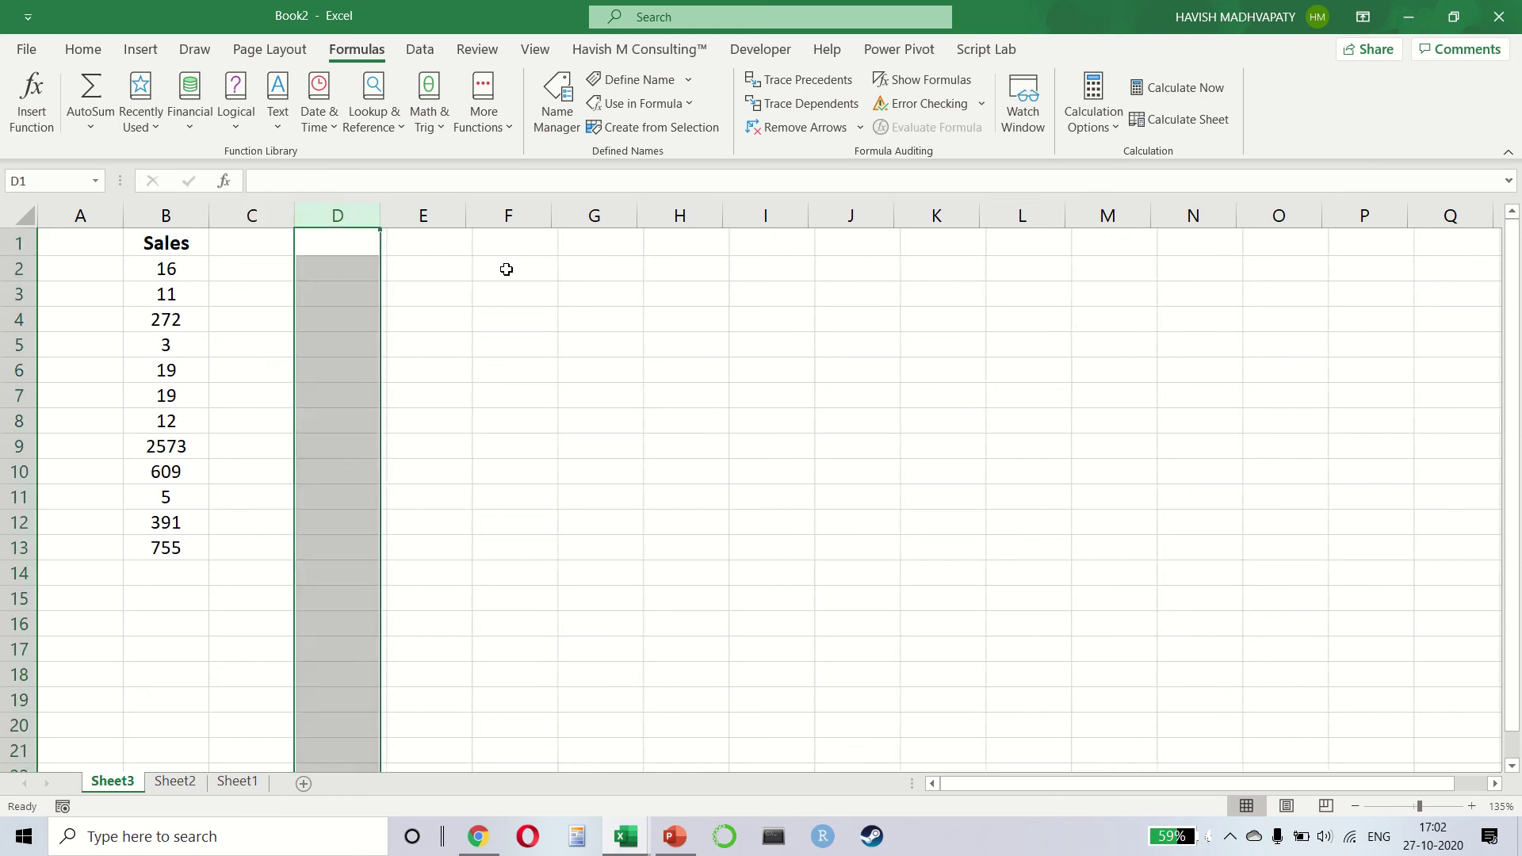
Copy the first 12 rows of the Discount and Profit columns from the SuperStore workbook's DND sheet into Book2's Sheet3, starting at C1.
key("Left")
key("Right")
key("ctrl+Tab")
key("Right")
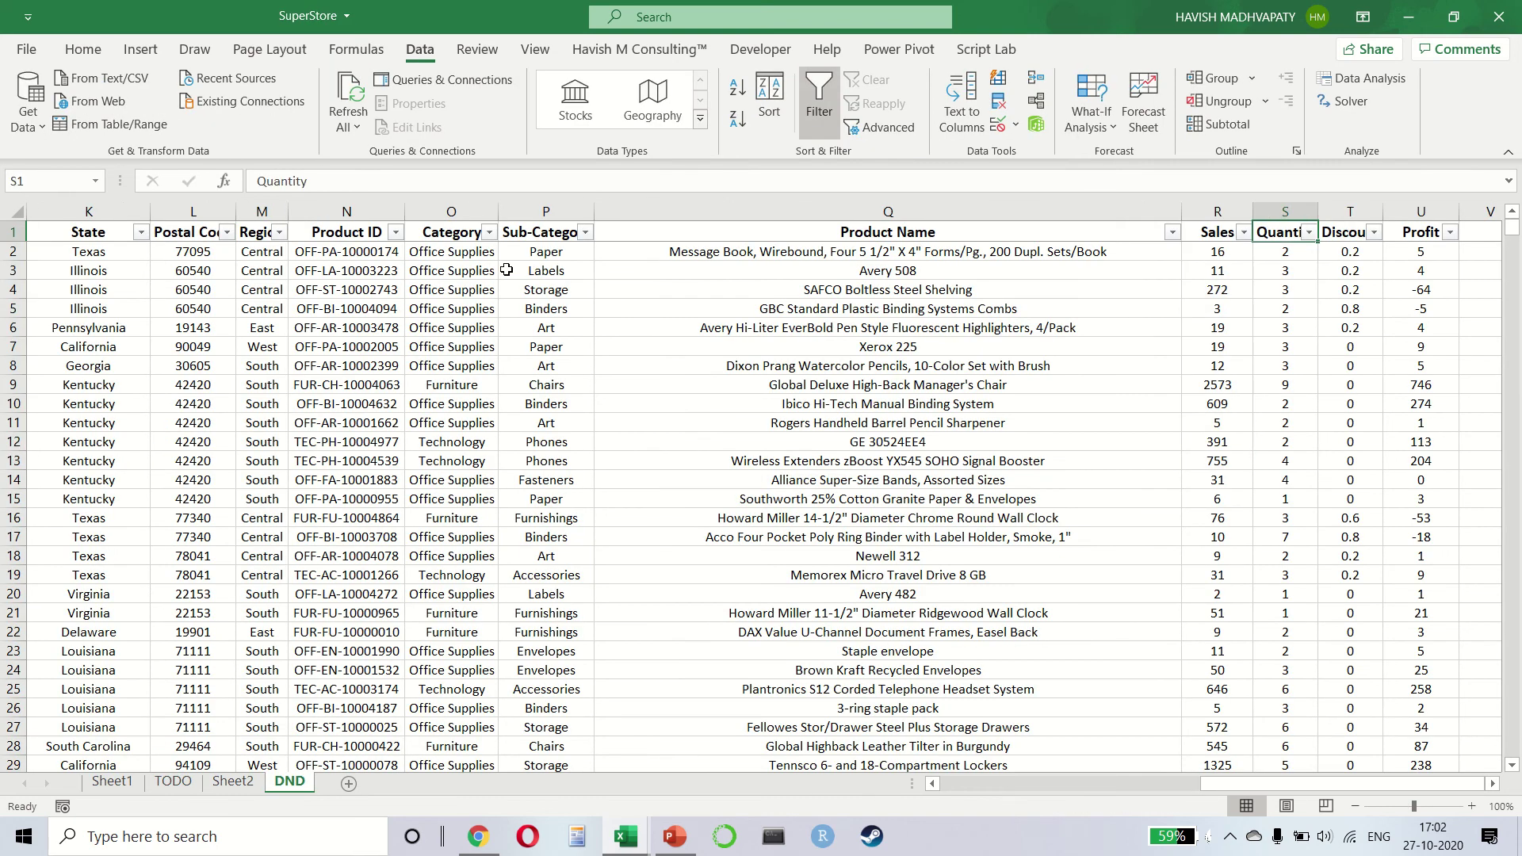
key("Right")
key("shift+Down")
key("shift+Right")
key("shift+Down")
key("shift+Down")
key("shift+Down")
key("shift+Down")
key("shift+Down")
key("shift+Down")
key("shift+Down")
key("shift+Down")
key("shift+Down")
key("shift+Down")
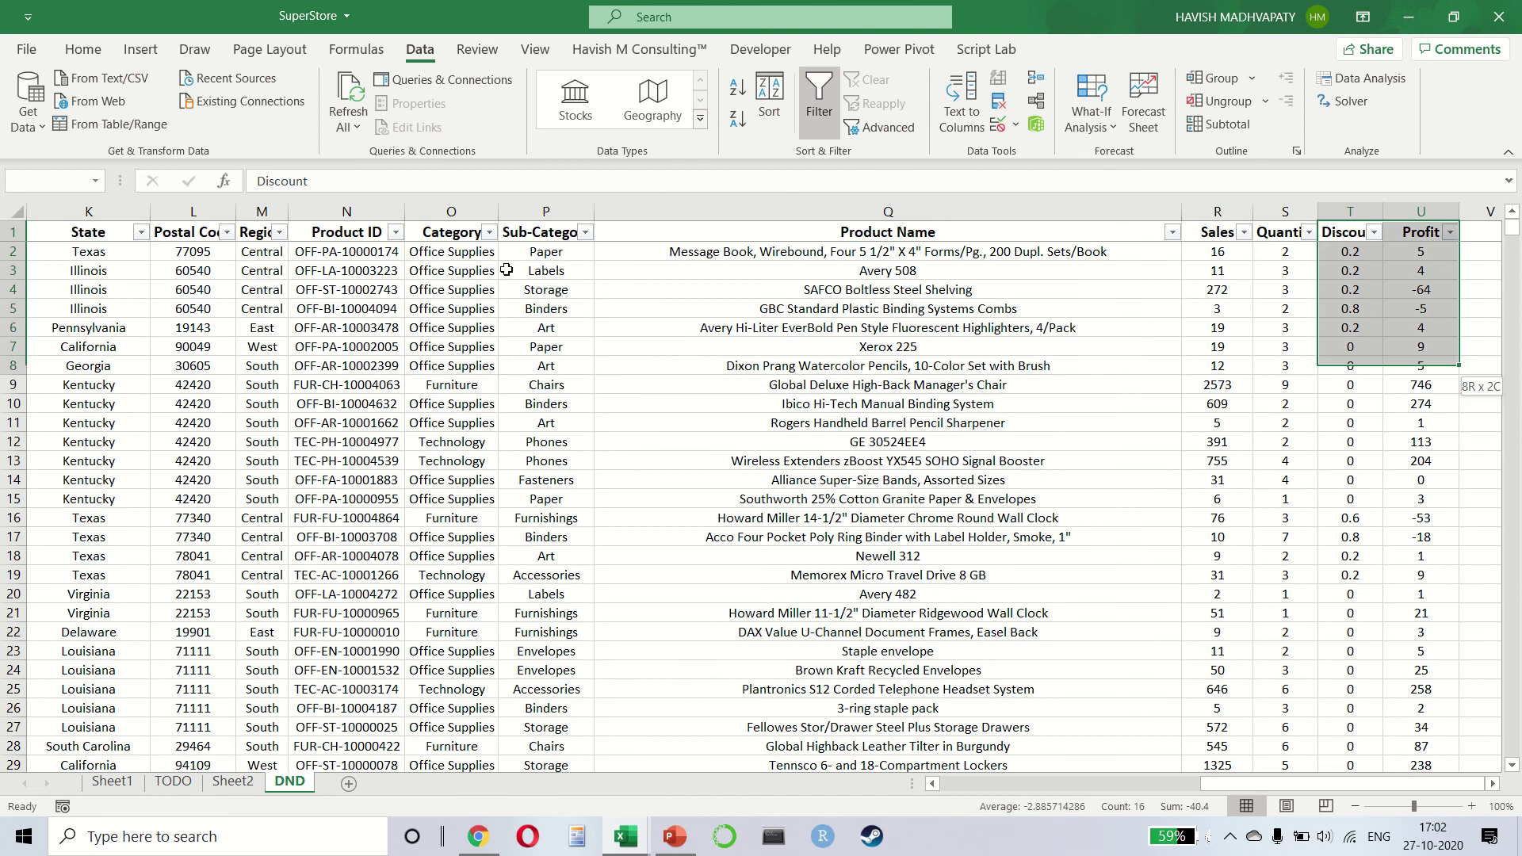
key("ctrl+c")
key("ctrl+Tab")
key("ctrl+v")
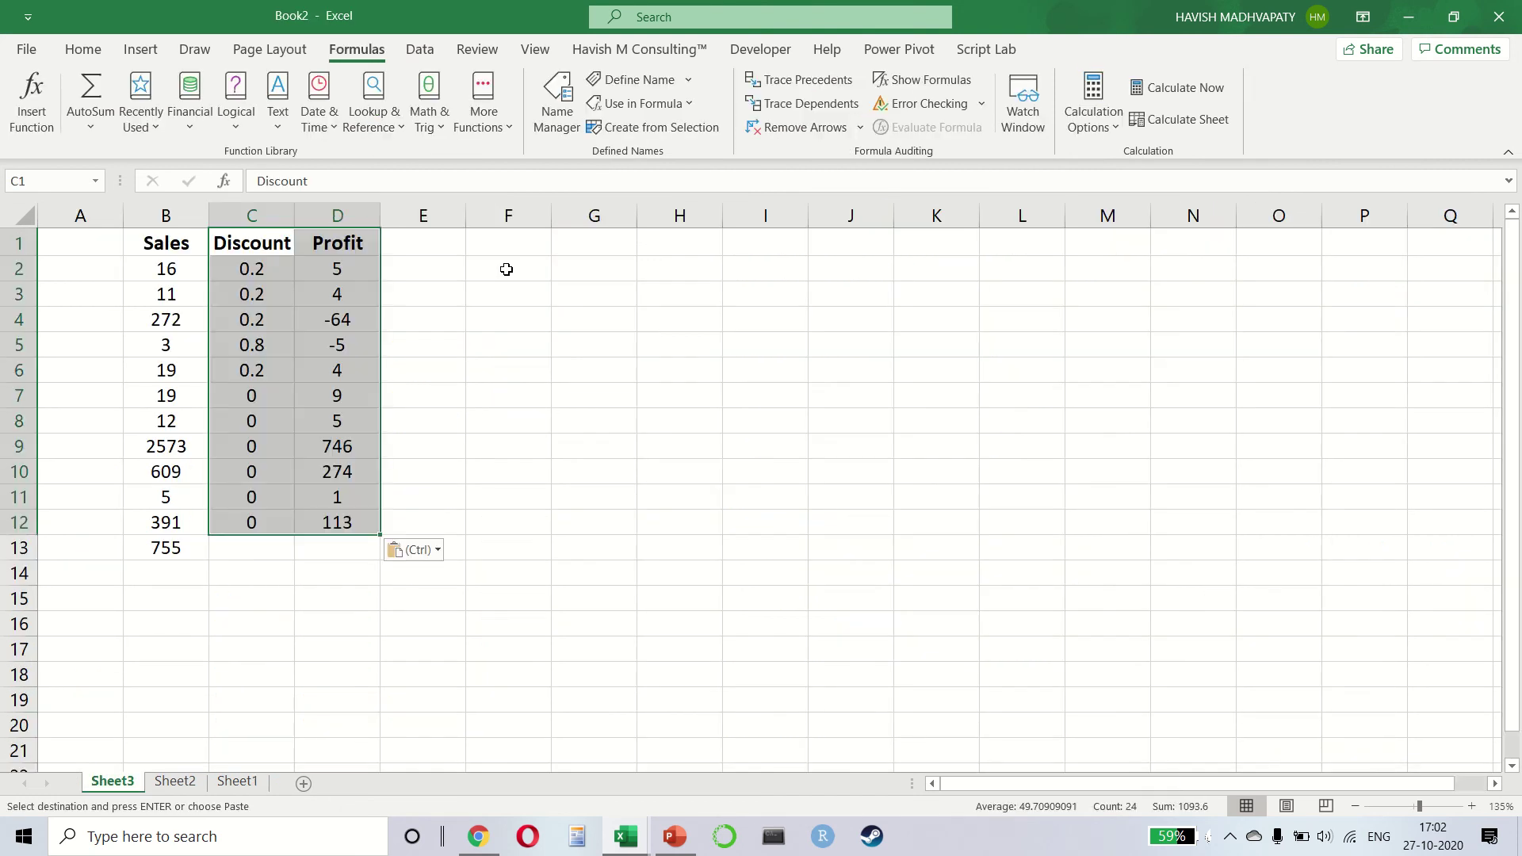
Delete row 13, which has a sales value but no discount or profit.
key("ctrl+Down")
key("Left")
key("Down")
key("shift+space")
key("ctrl+minus")
key("Up")
Format the Discount values in C2:C12 as percentages.
key("Right")
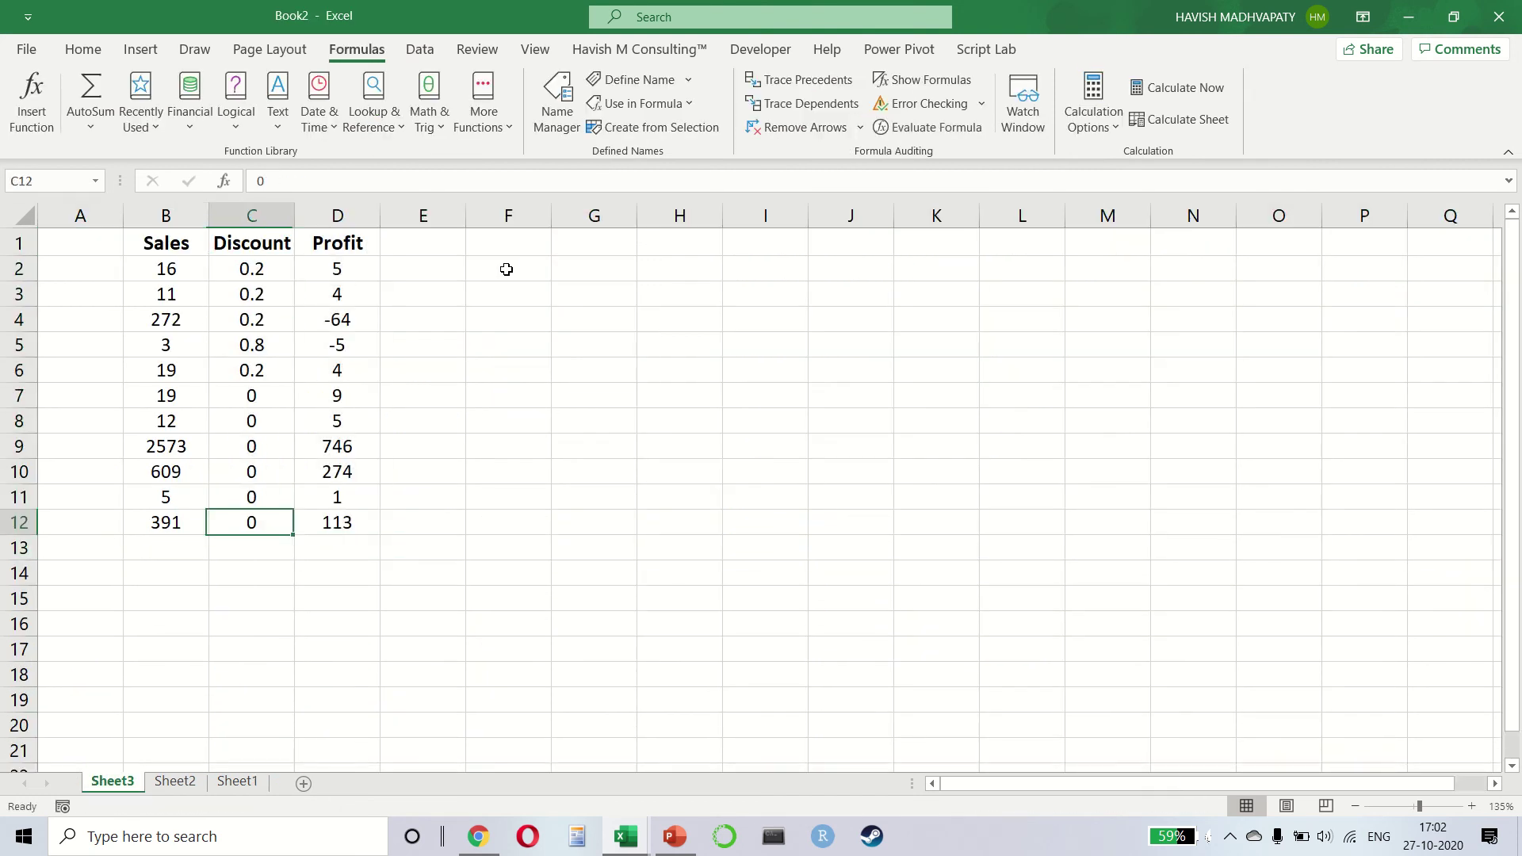
key("ctrl+shift+Up")
key("shift+Down")
key("ctrl+shift+5")
key("Right")
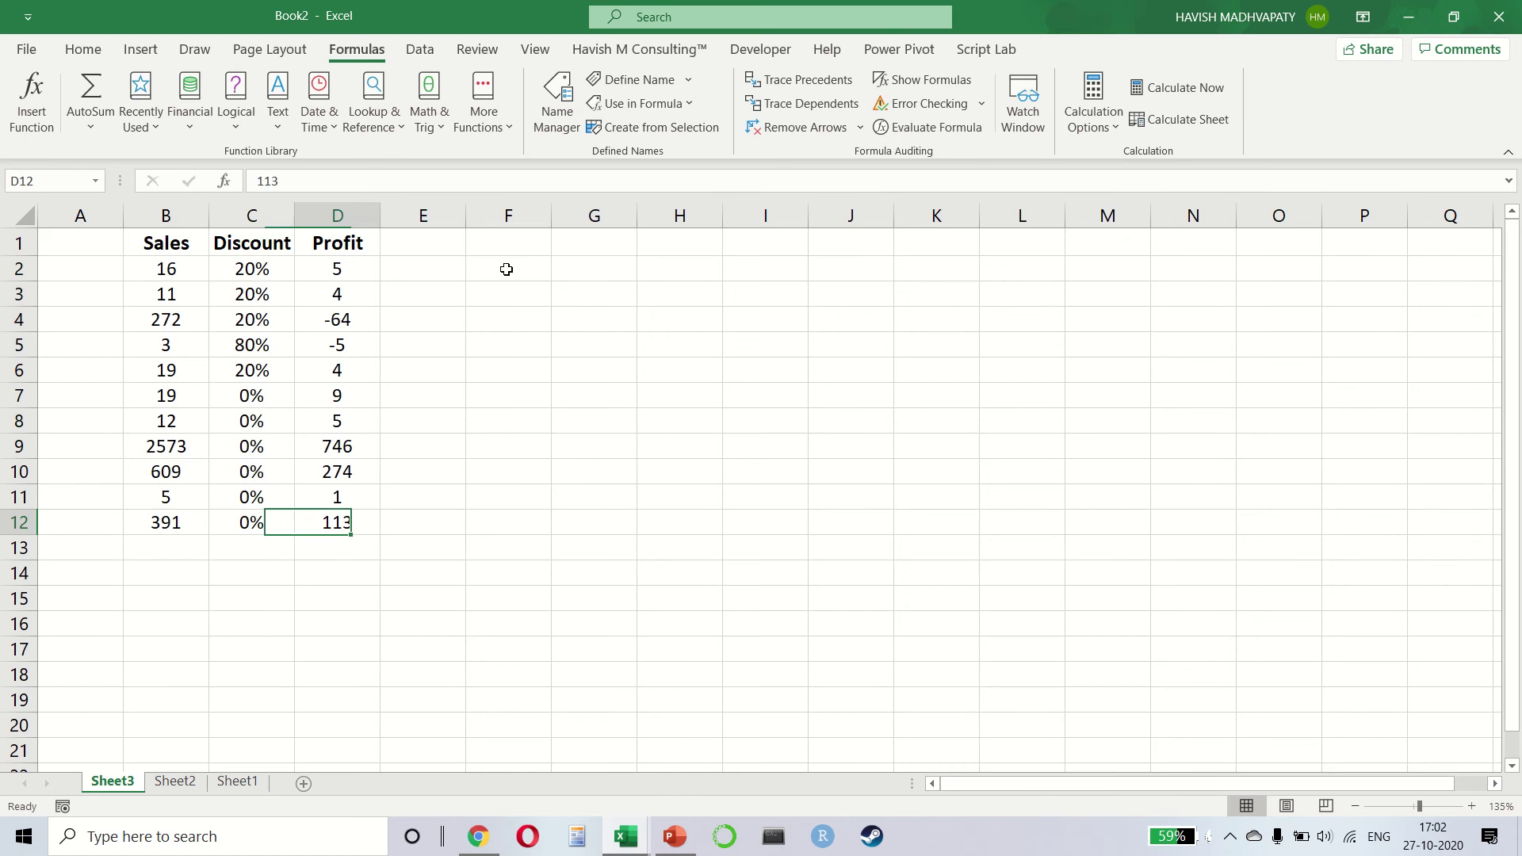
Enter the heading Net Profit in cell F1.
key("Up")
key("Up")
key("ctrl+Up")
key("Down")
key("Right")
key("Right")
key("Up")
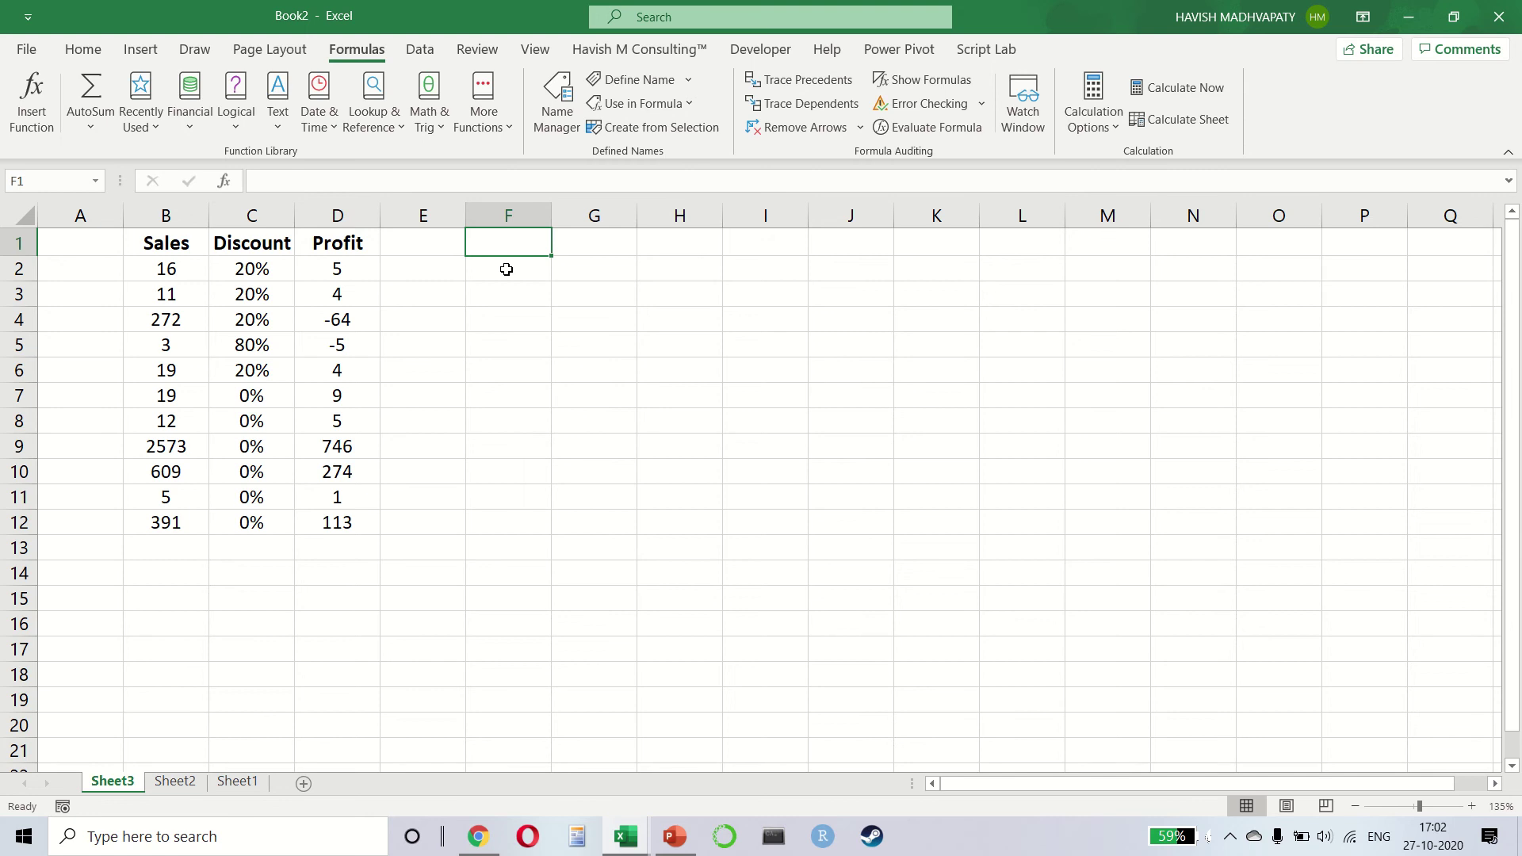
type("Net Profit")
key("Return")
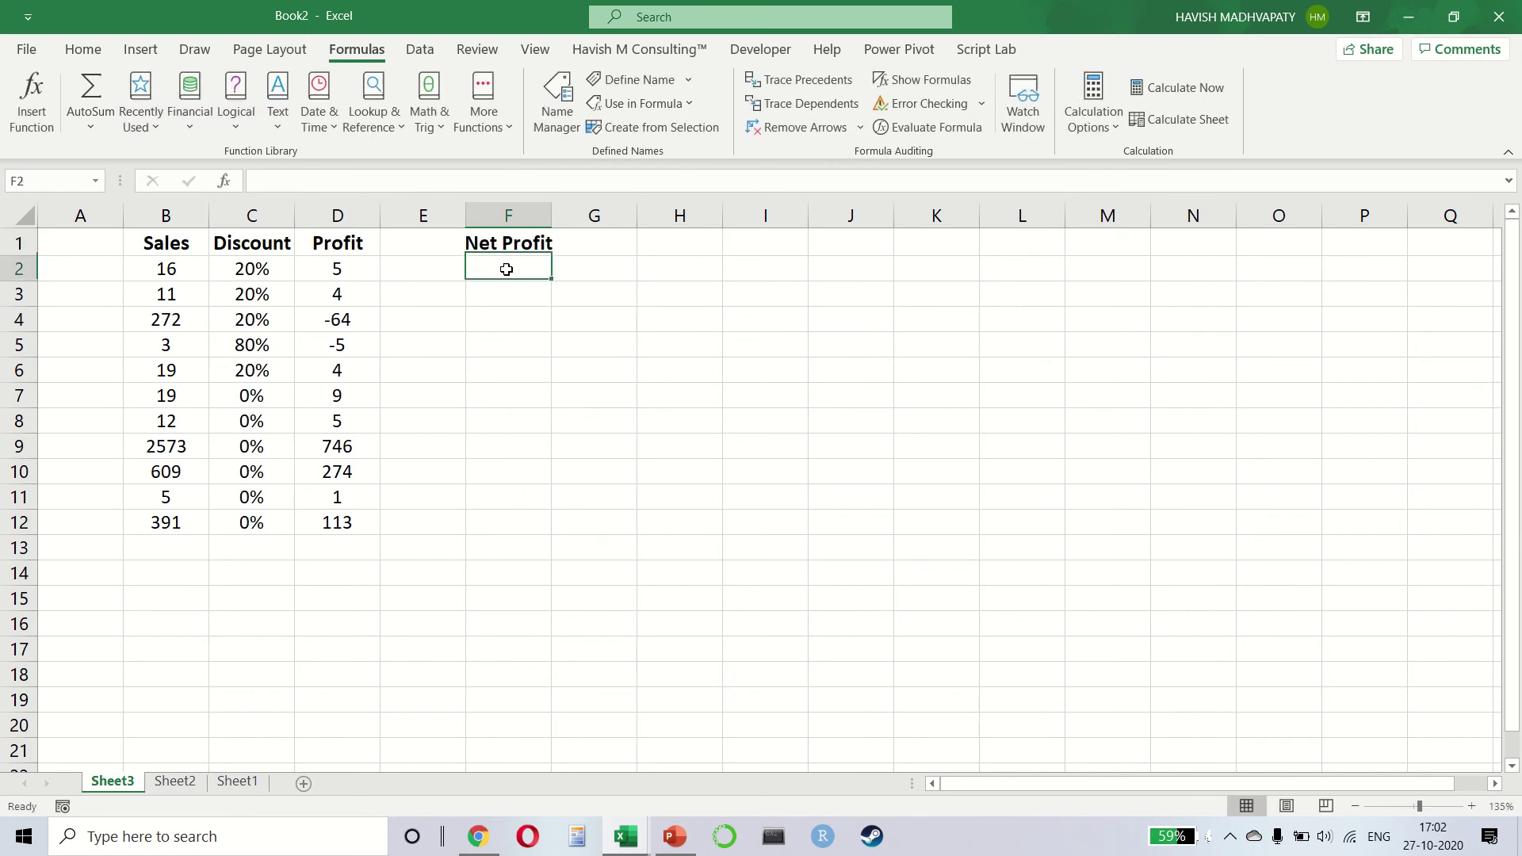
Widen column F to more than twice its width.
key("Up")
left_click_drag(551, 214, 697, 226)
left_click(571, 280)
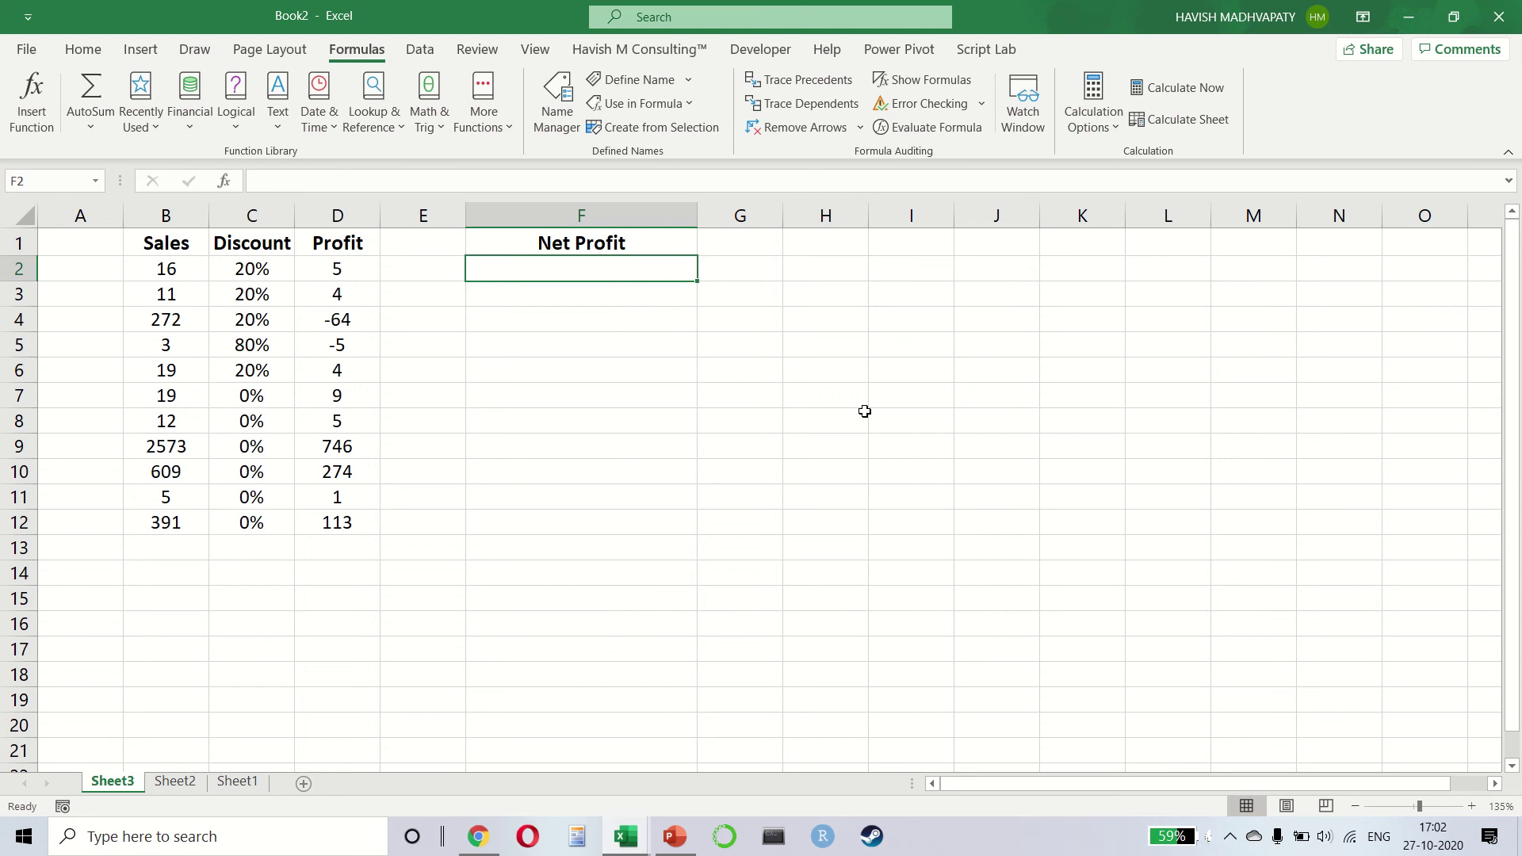
Sum the entire Profit column in cell F2 with the formula =SUM(D:D).
type("=sum")
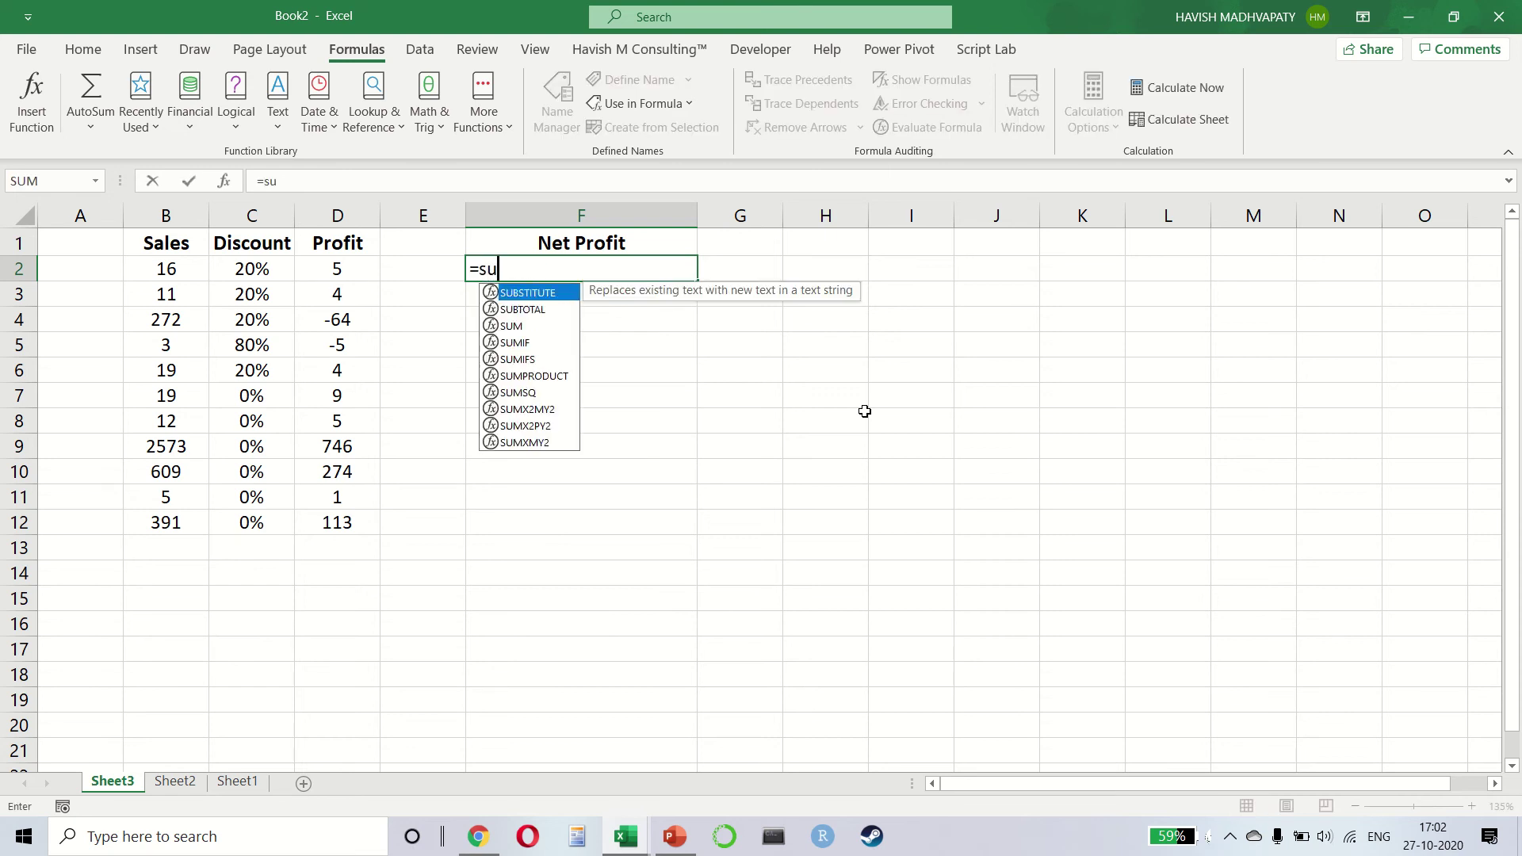
key("Tab")
key("Left")
key("Left")
key("ctrl+space")
key("Return")
key("Up")
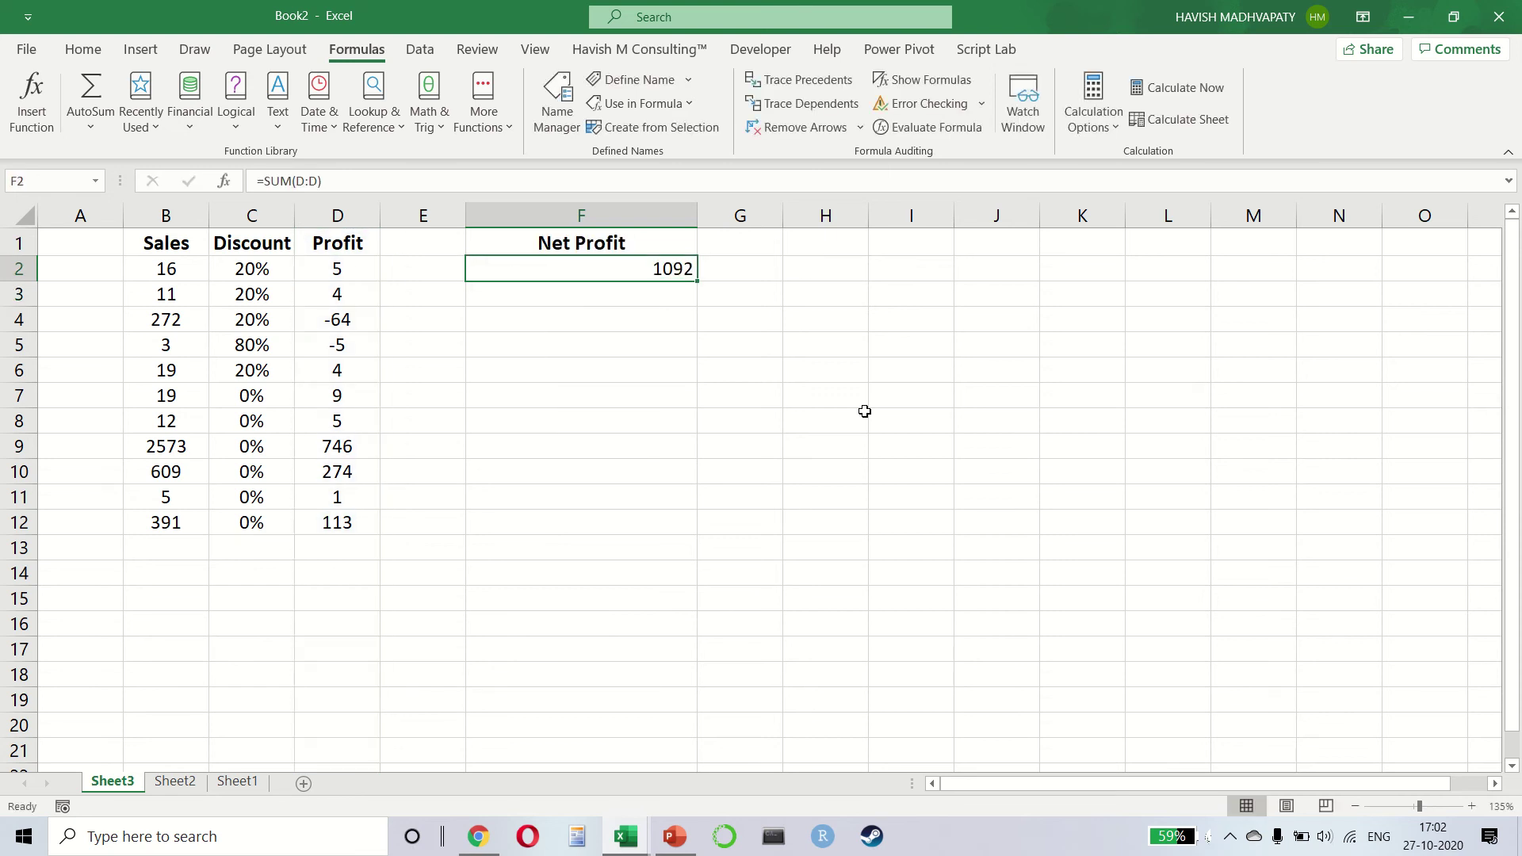
Clear the total in F2 and the Net Profit heading in F1.
key("Delete")
key("Up")
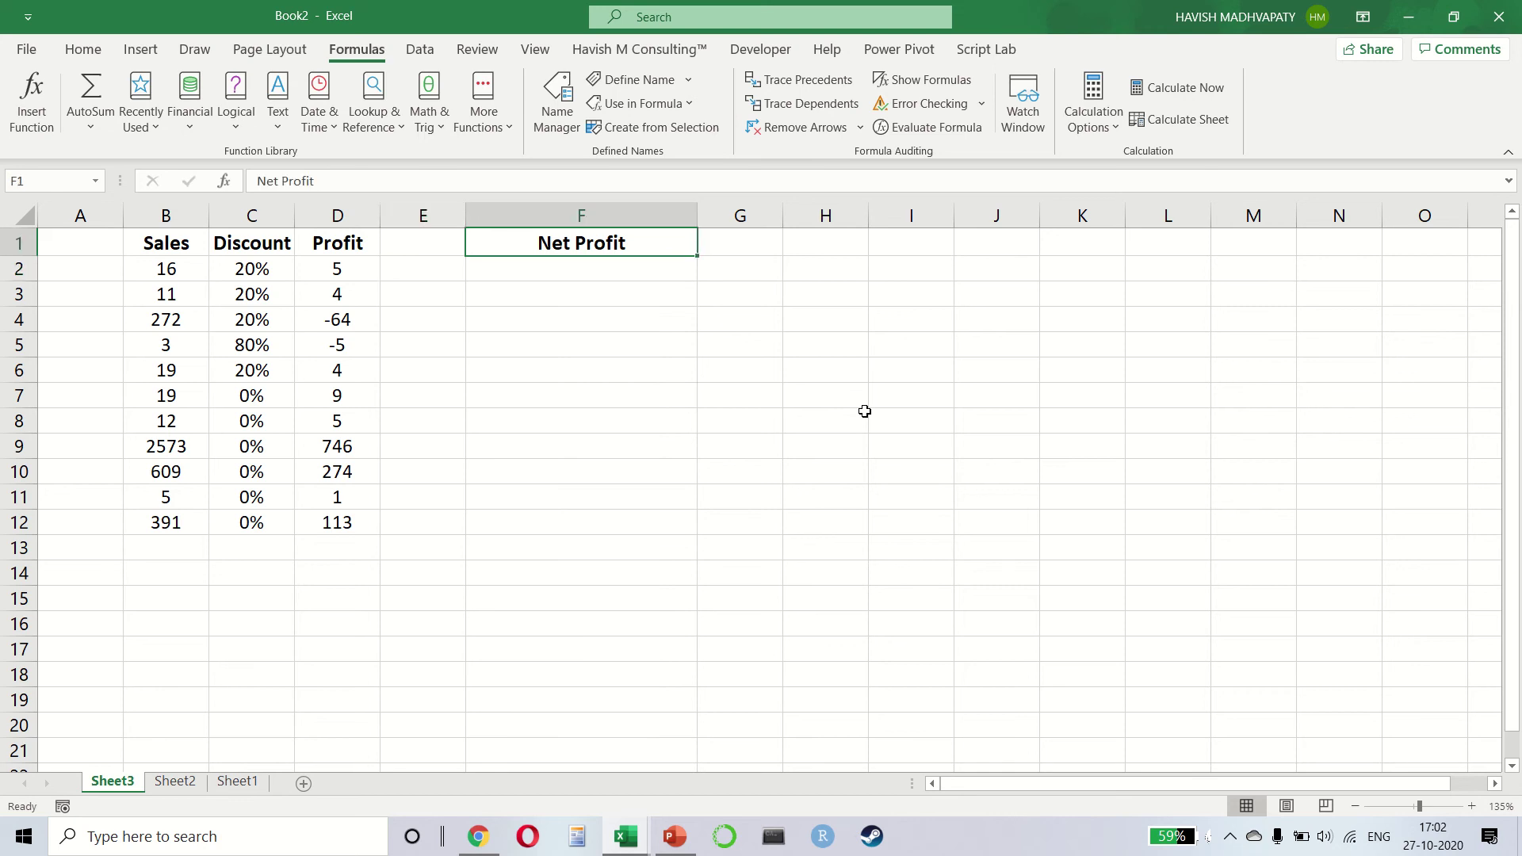
key("Delete")
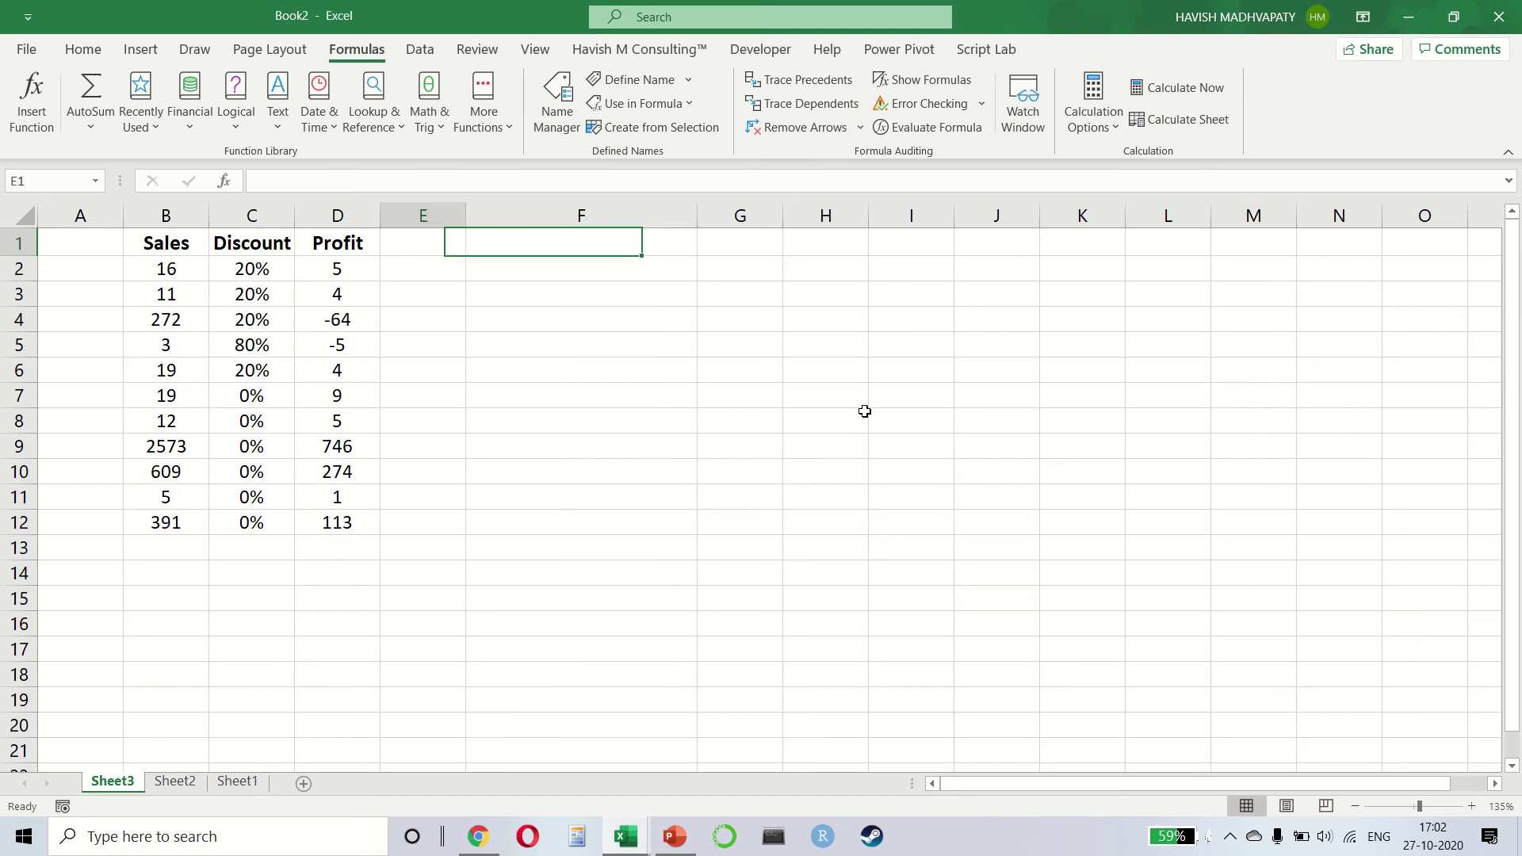
Rename the Profit heading in cell D1 to Cost.
key("Left")
key("Left")
key("Left")
key("Left")
key("ctrl+space")
key("Right")
key("ctrl+space")
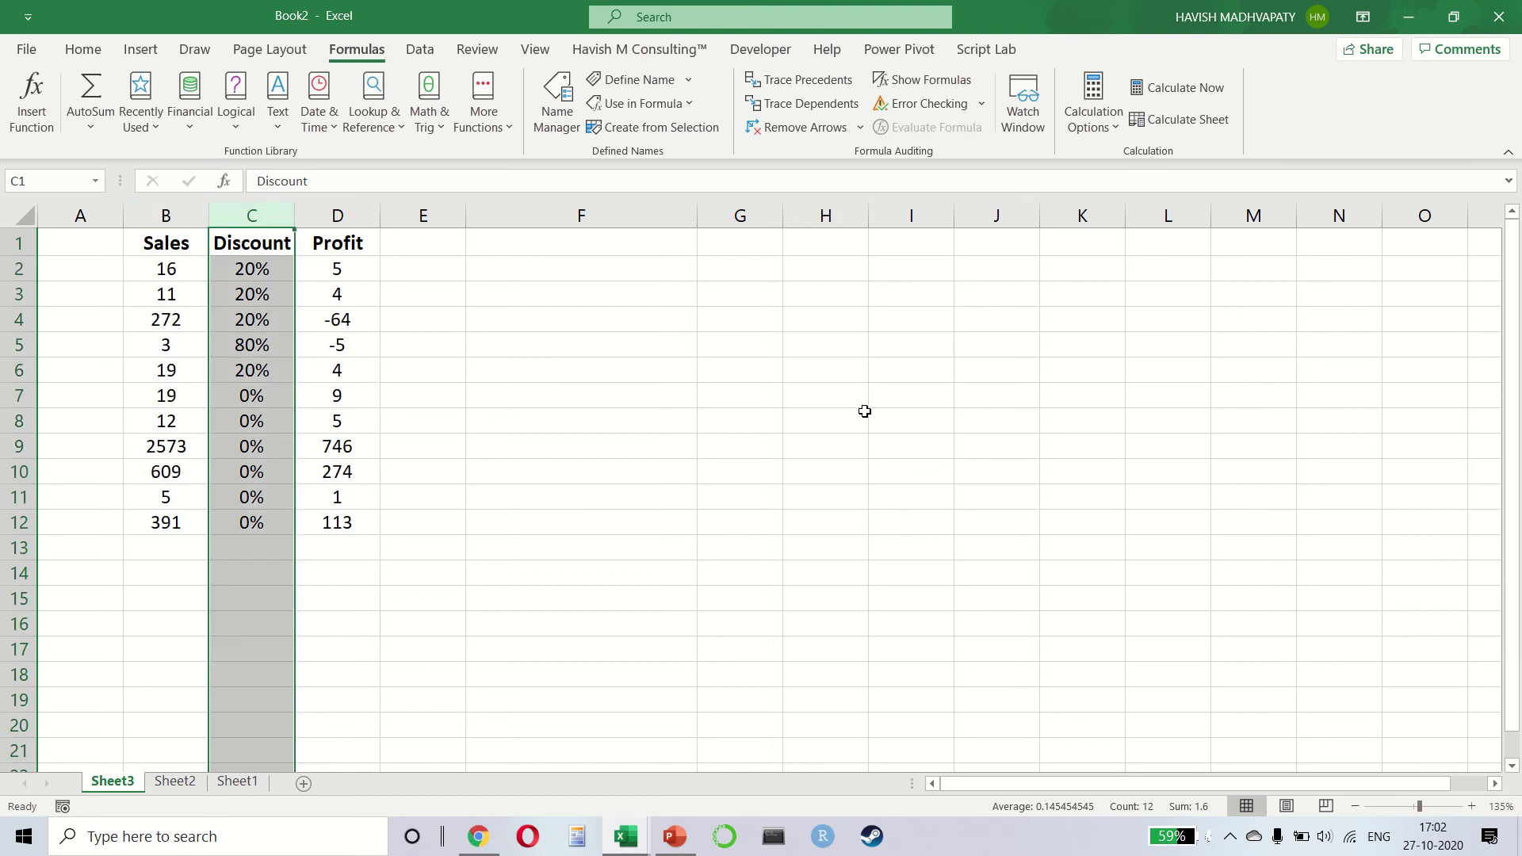
key("Right")
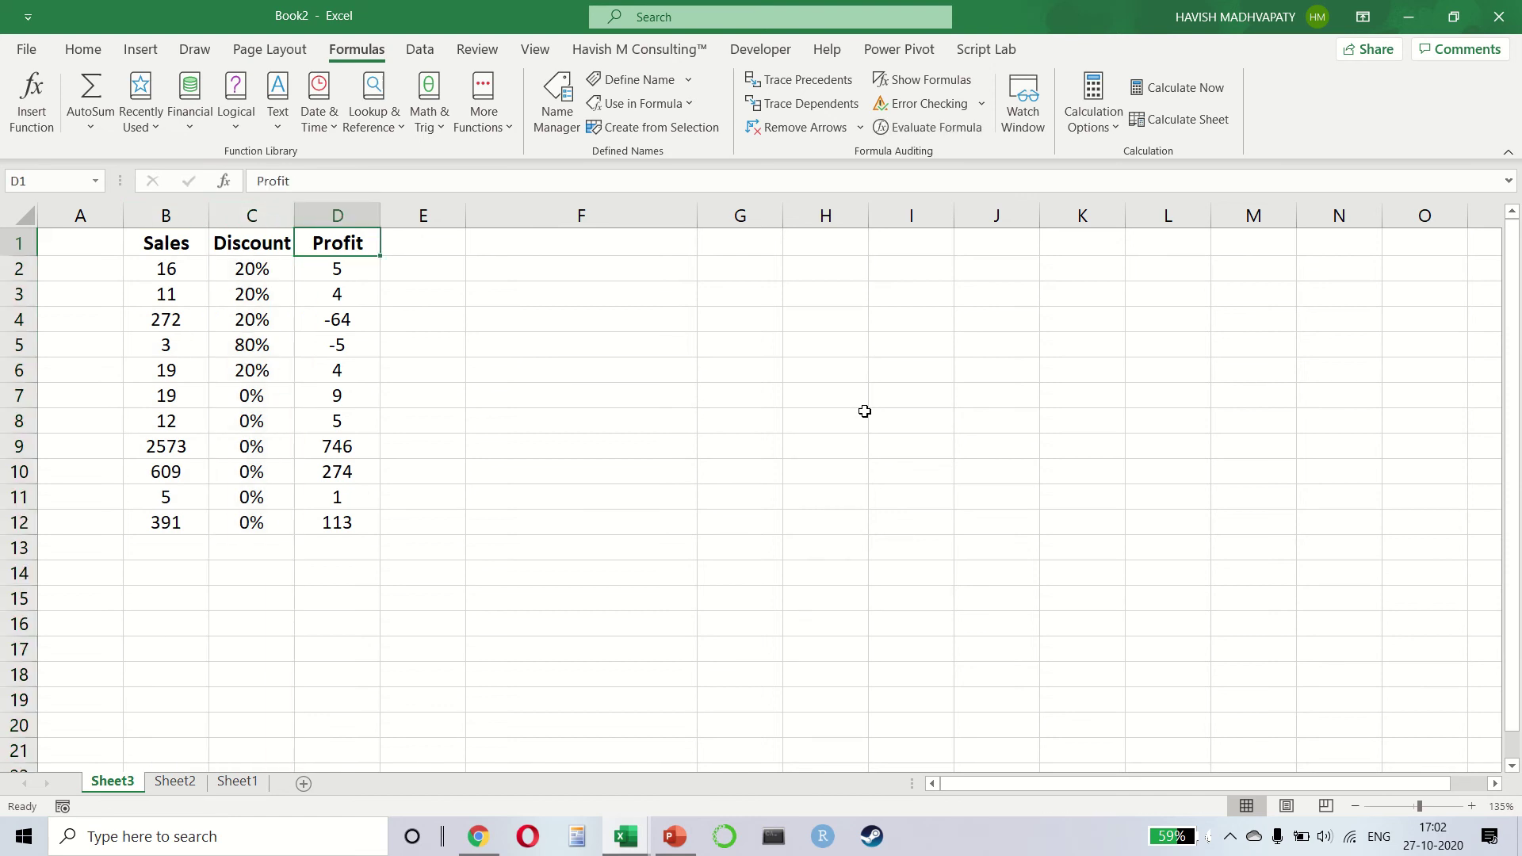
type("Cost")
key("Return")
key("Up")
Enter the heading Profit in cell F1.
key("Right")
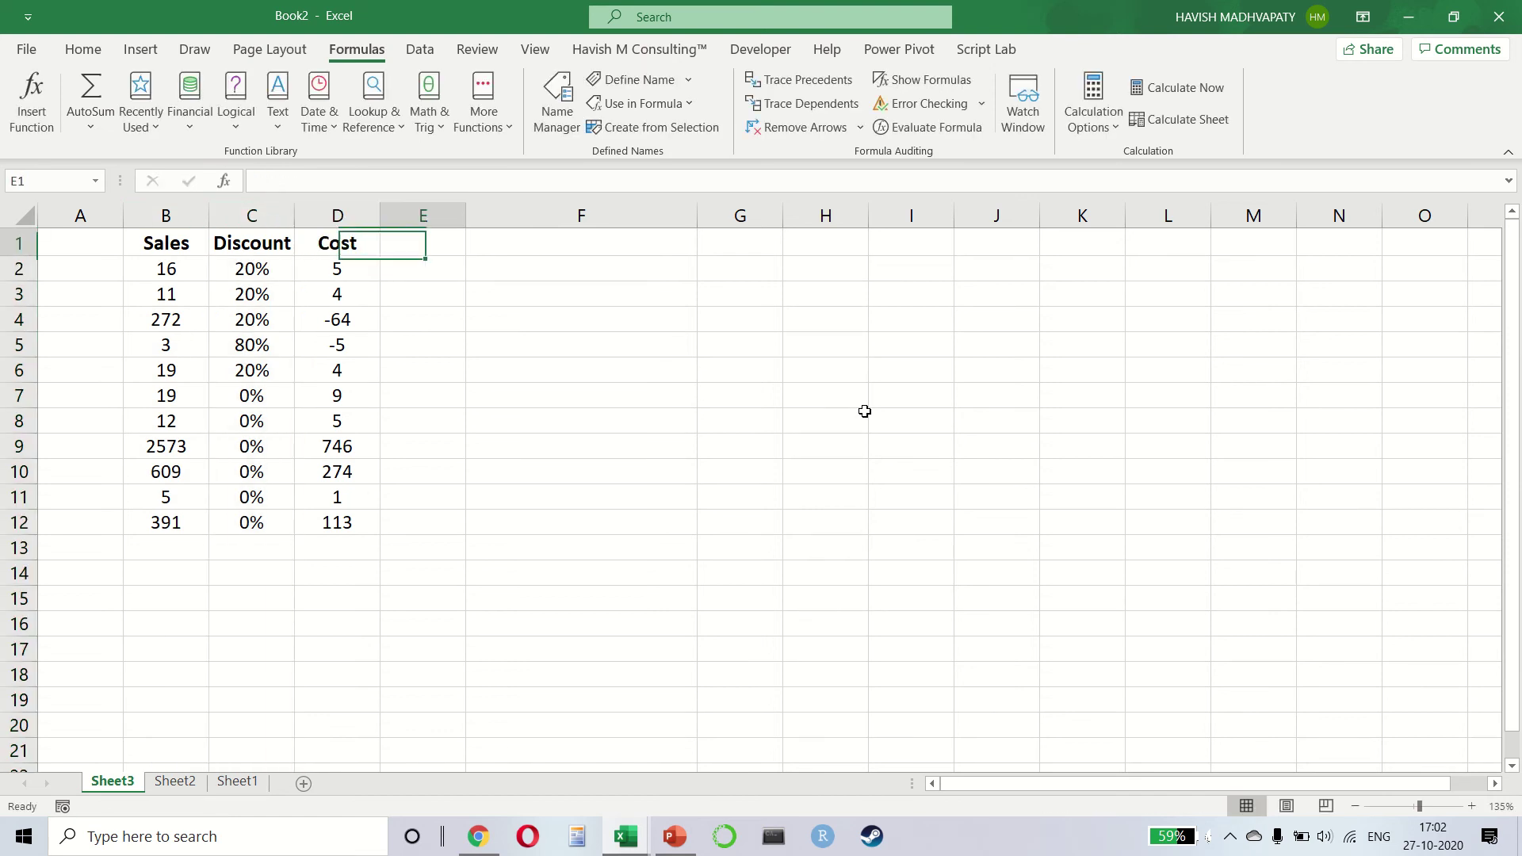
key("Right")
key("Right")
key("Left")
type("Profit")
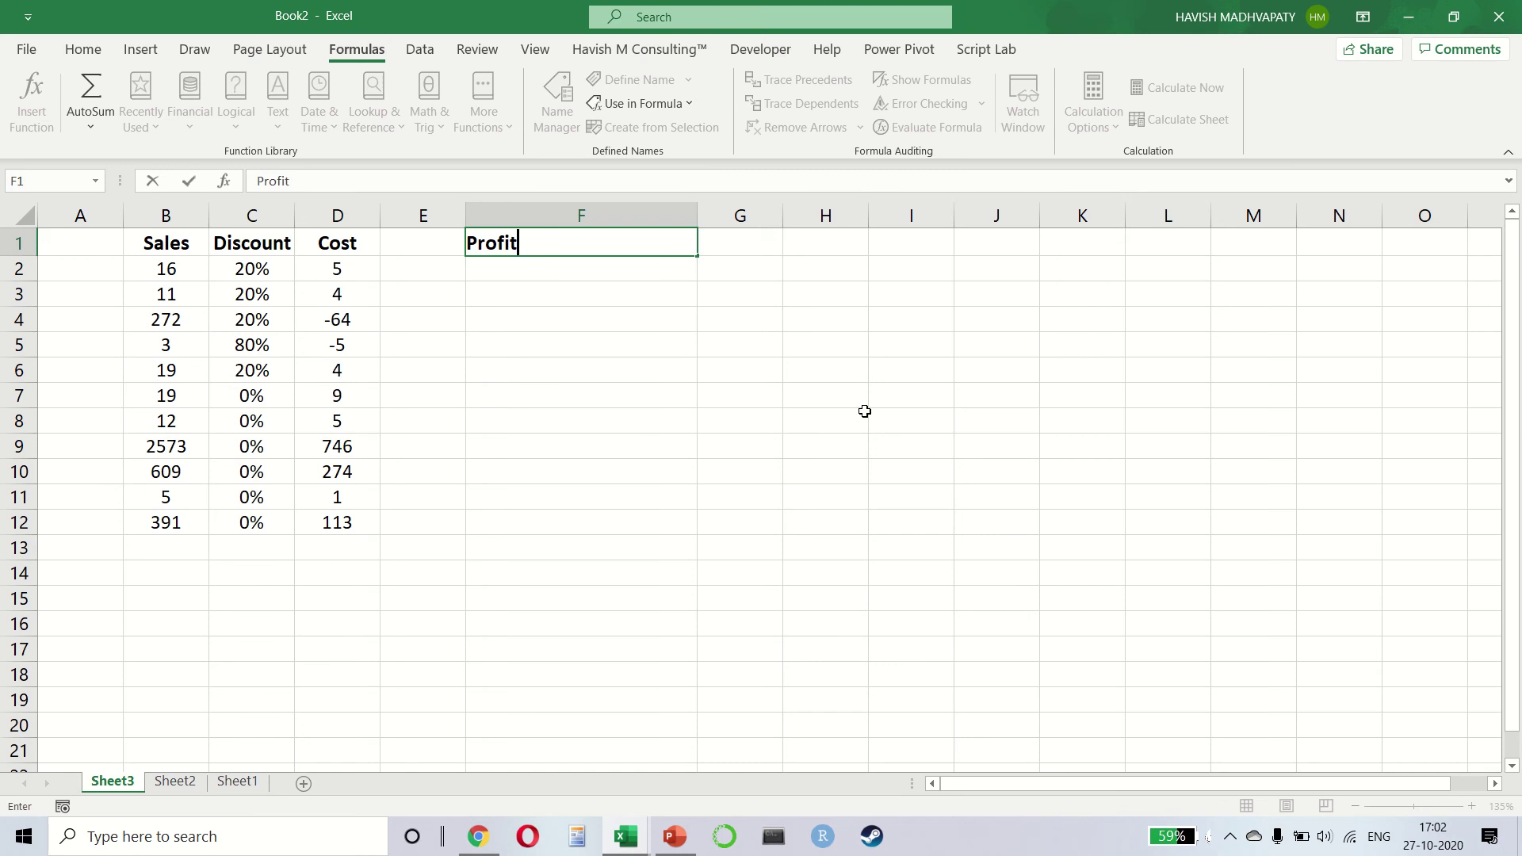
key("Return")
Enter the discounted sales formula =(16*(1-C2)) in cell F2 under the Profit heading.
key("Left")
key("Left")
key("Right")
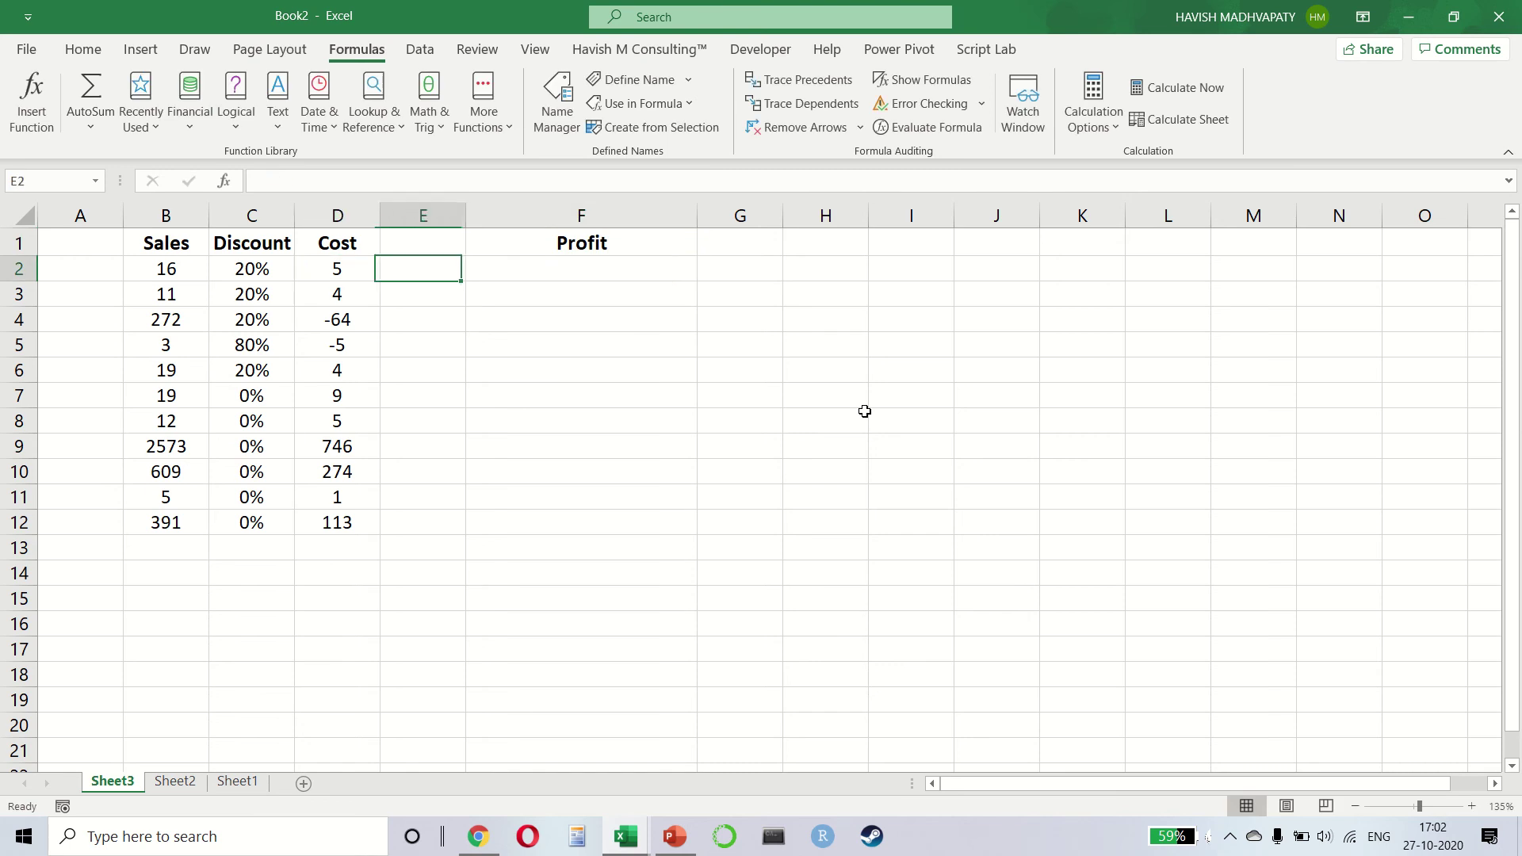
key("Right")
type("=")
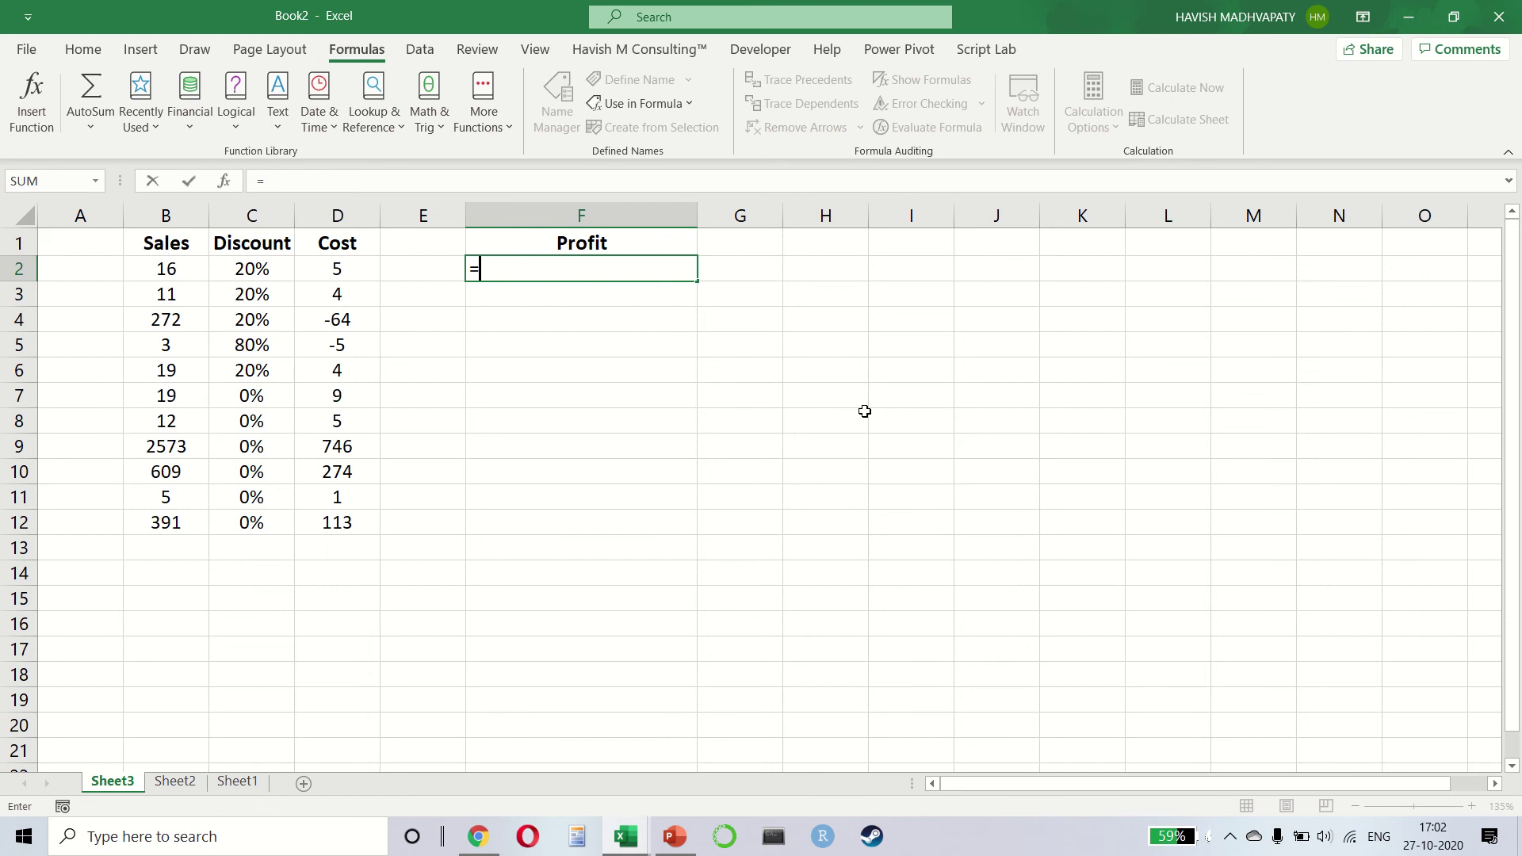
type("(")
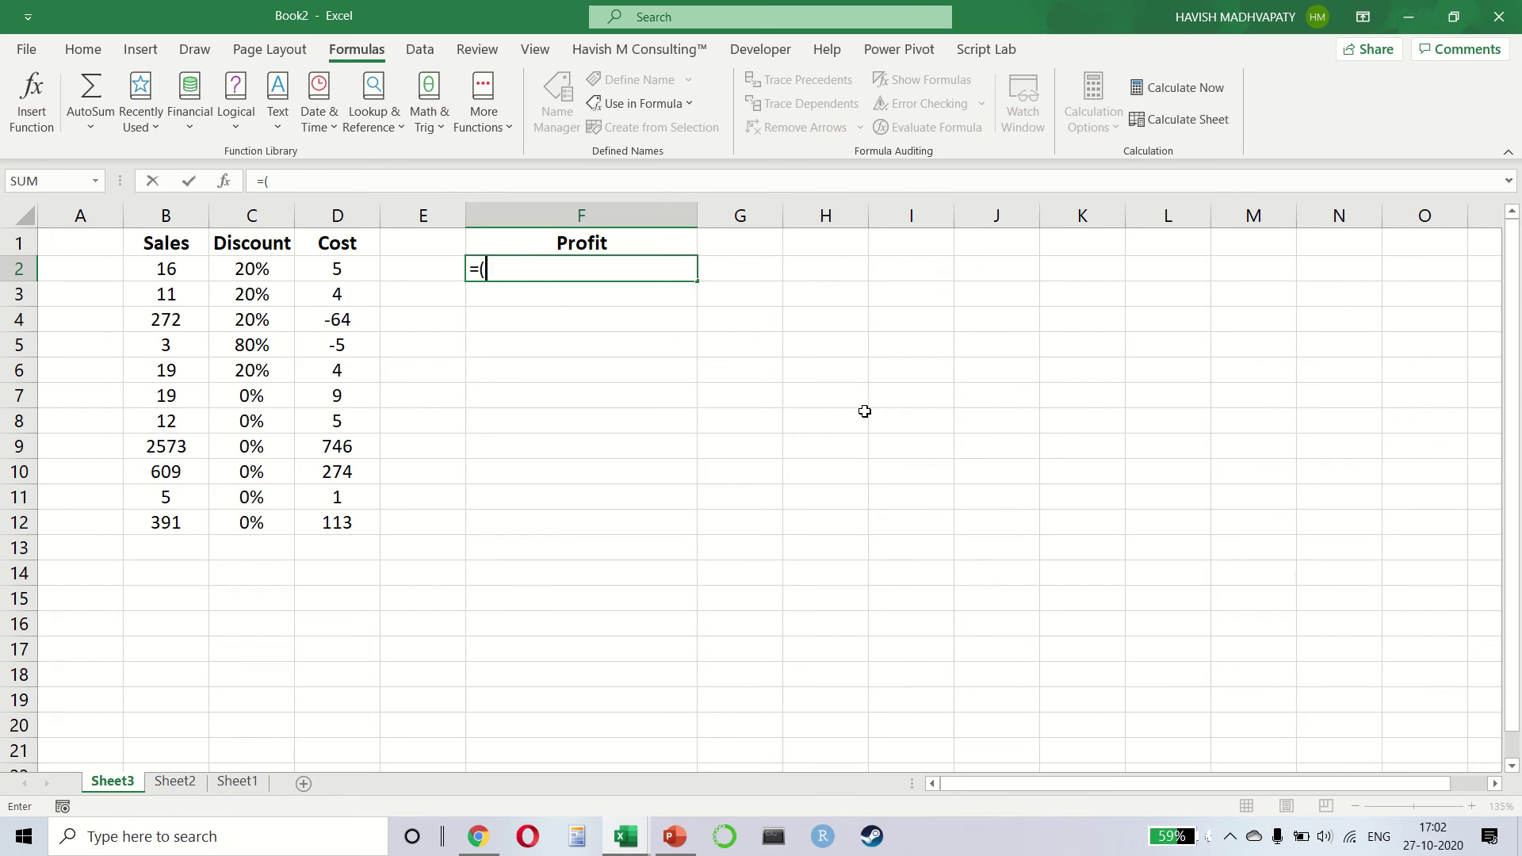
type("16*")
key("Left")
key("Left")
key("Left")
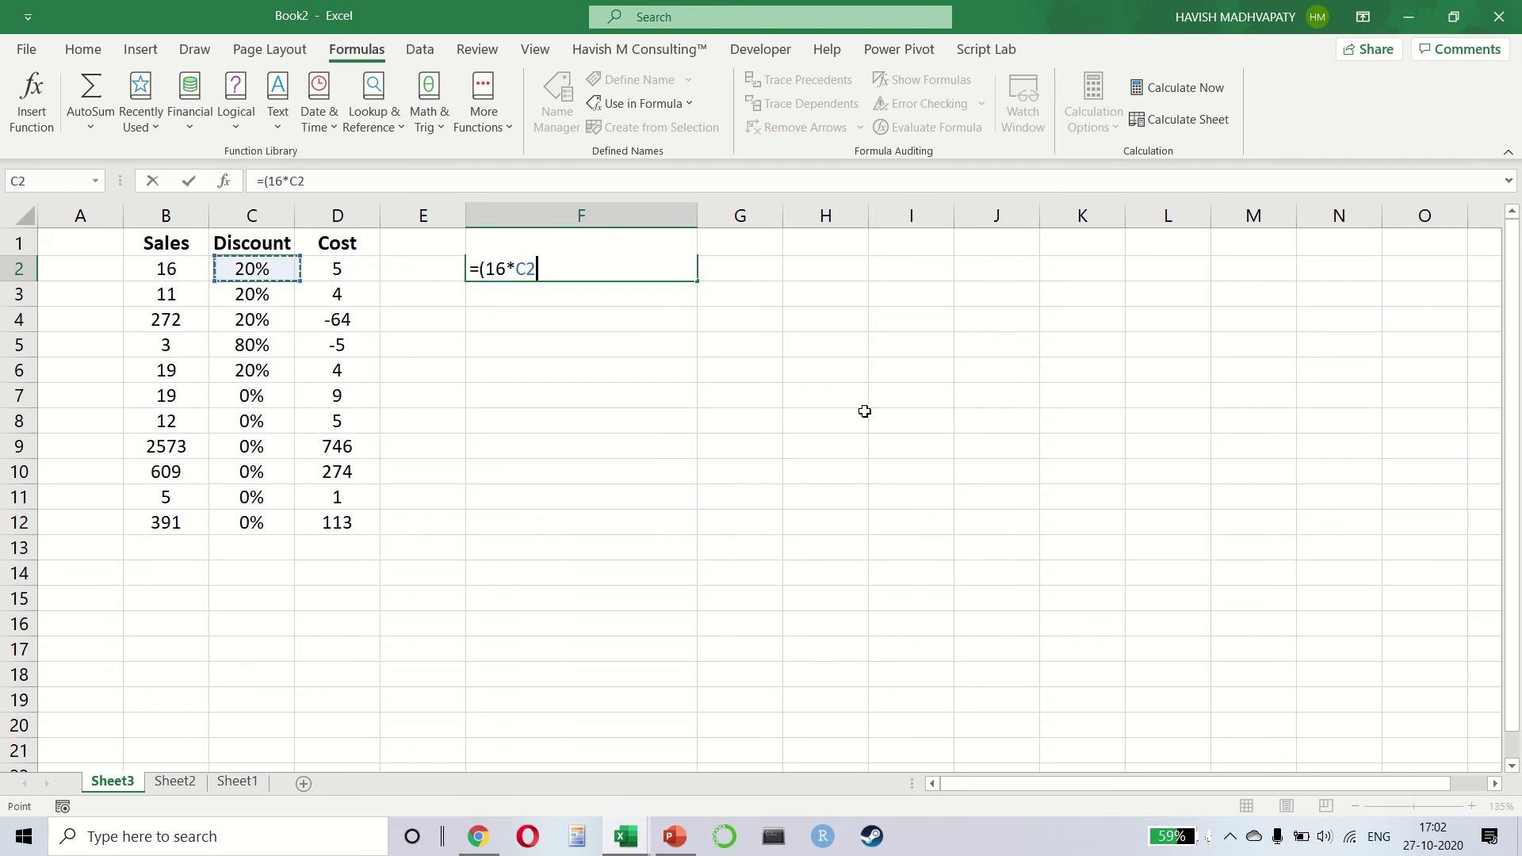
key("BackSpace")
key("BackSpace")
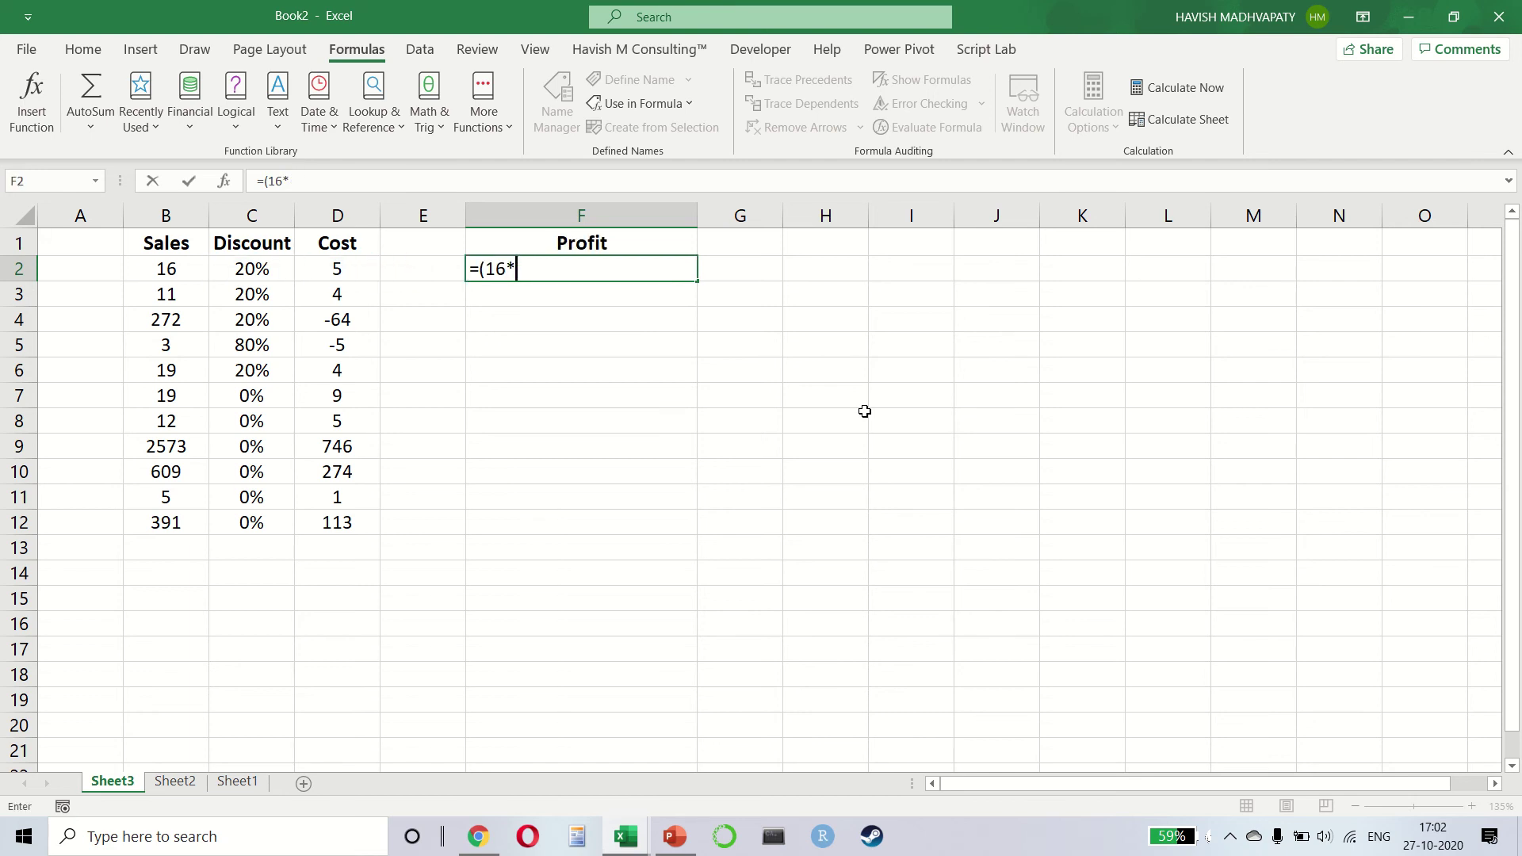
type("(1-")
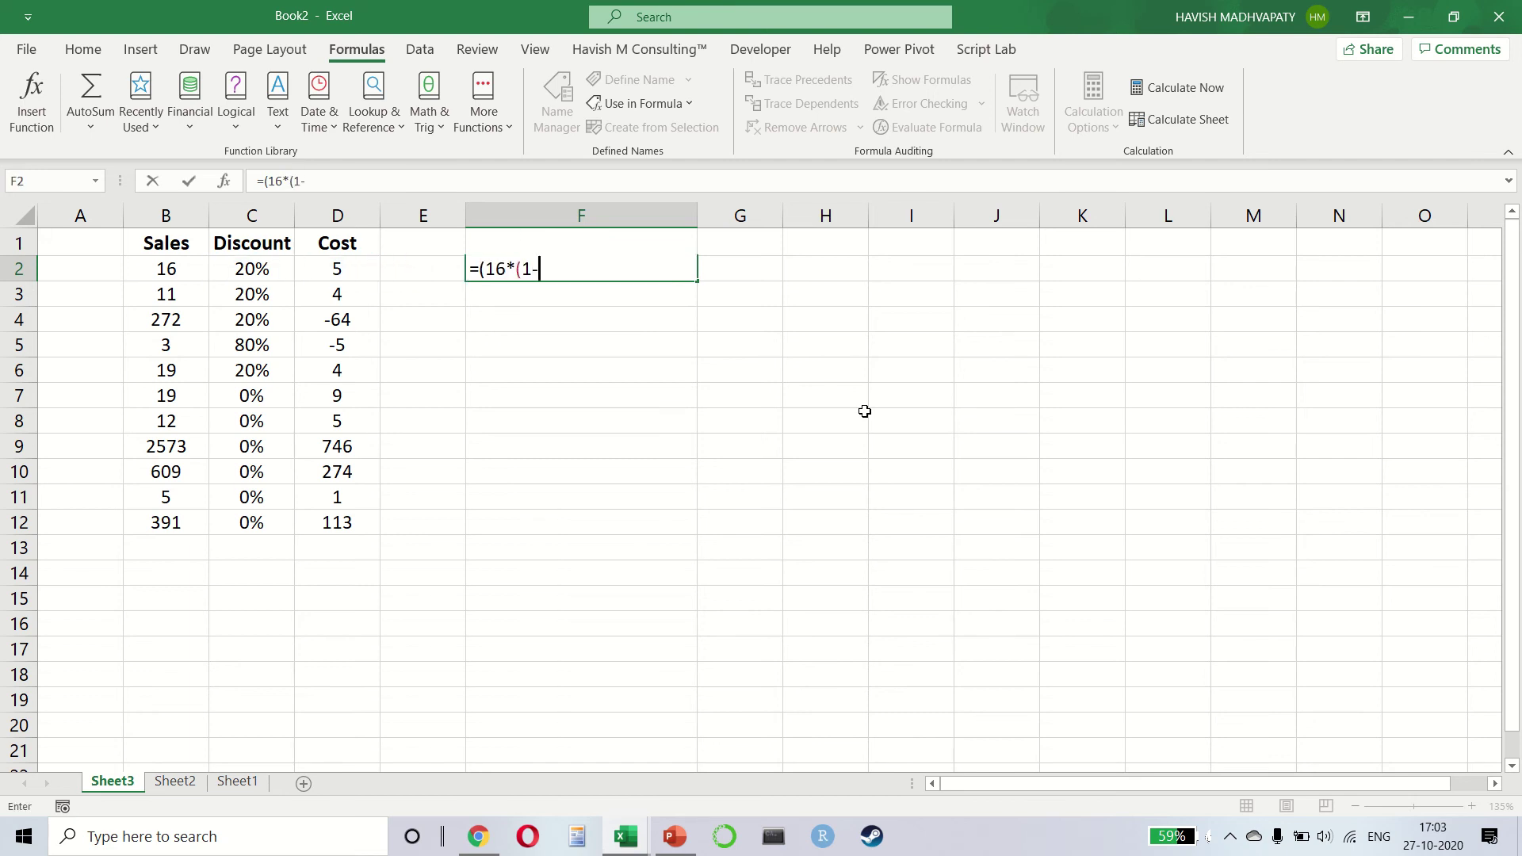
left_click(239, 274)
type(")")
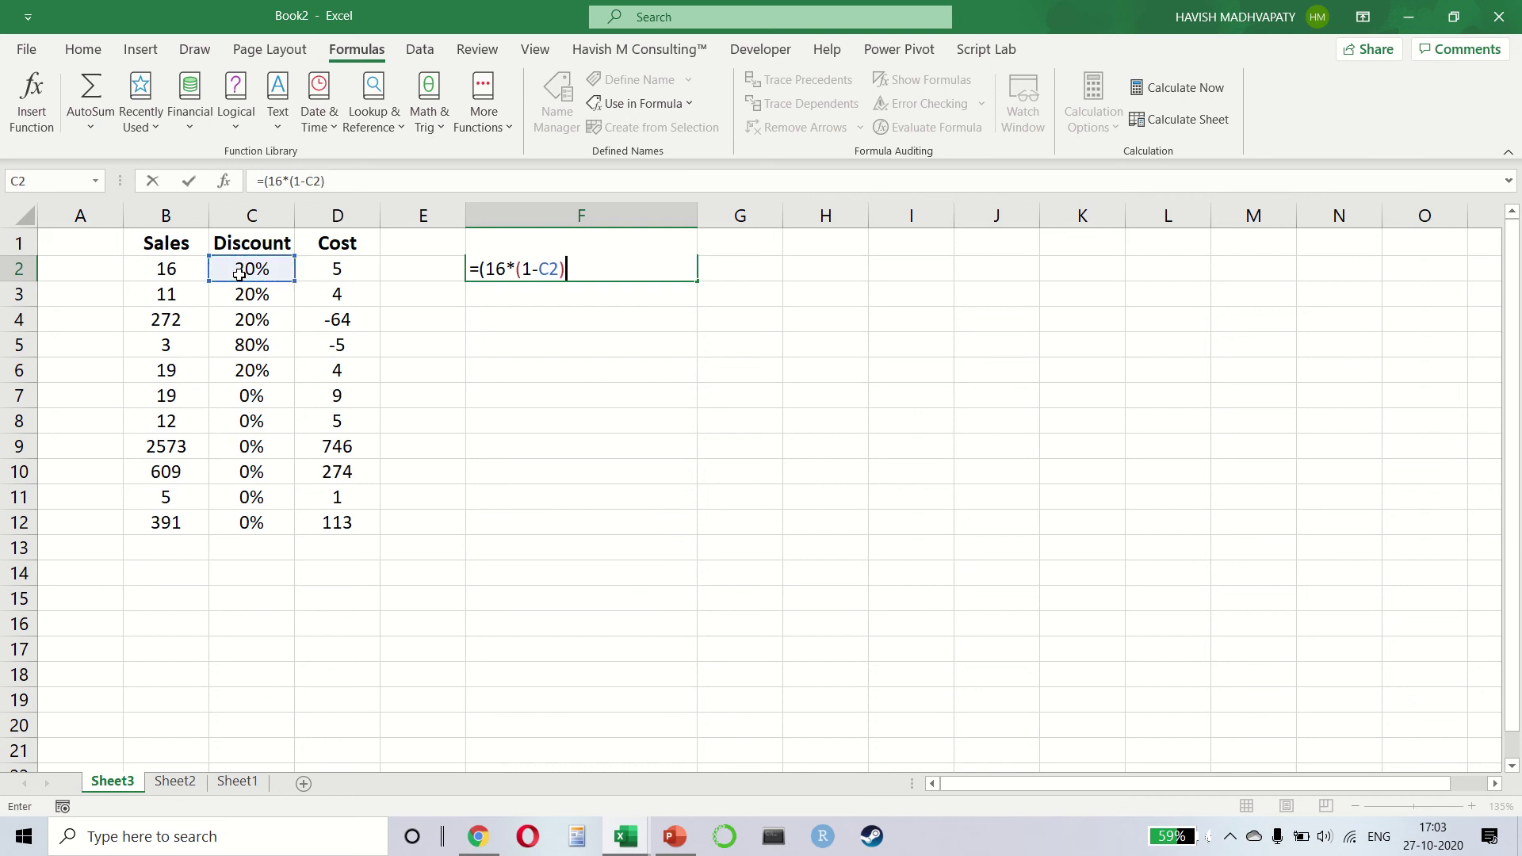
type(") *")
key("BackSpace")
key("ctrl+Return")
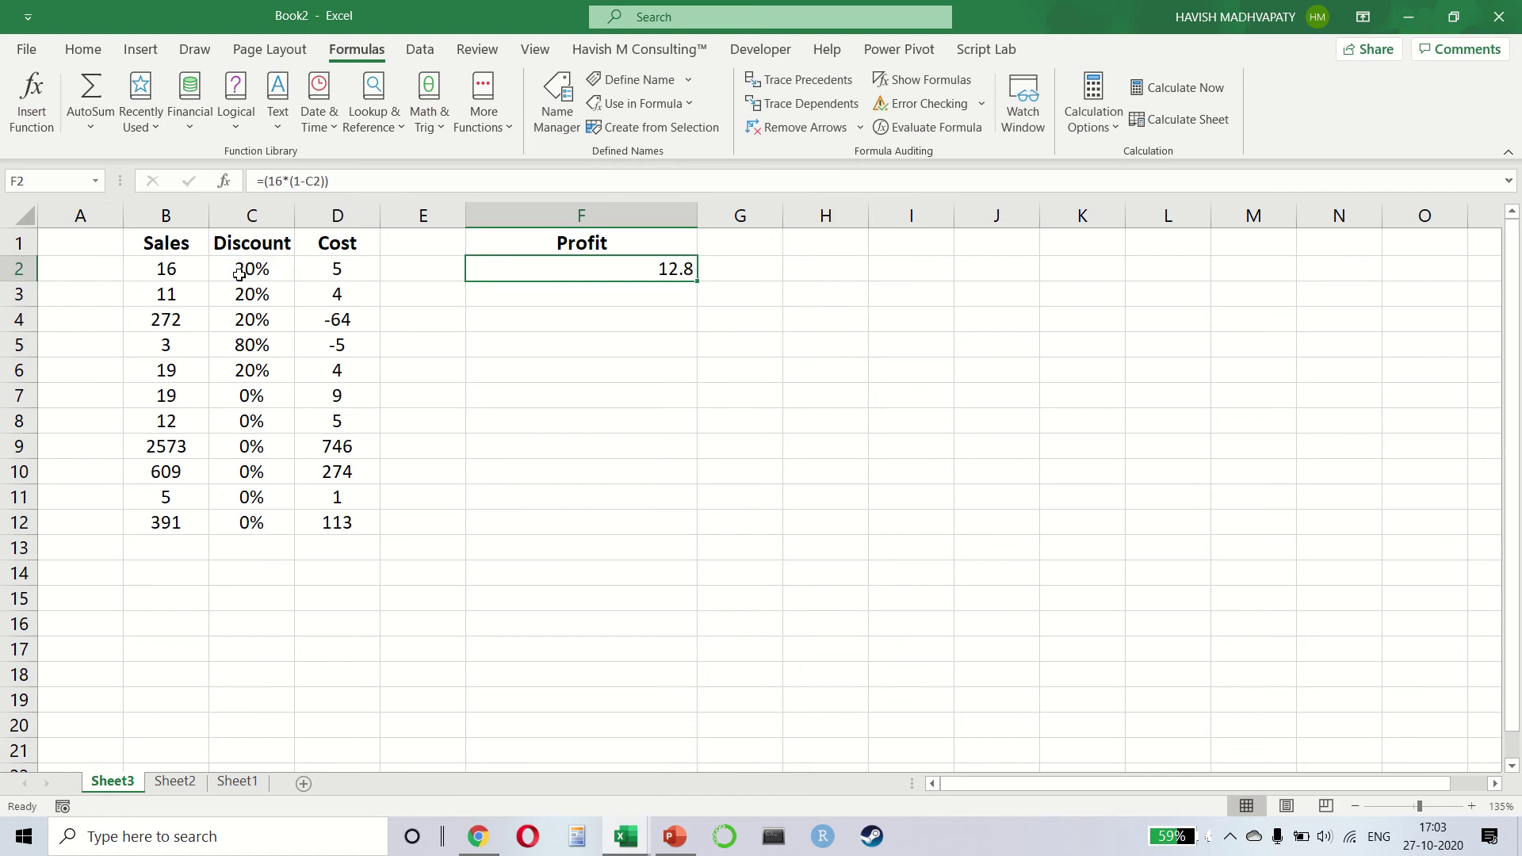
key("F2")
key("Escape")
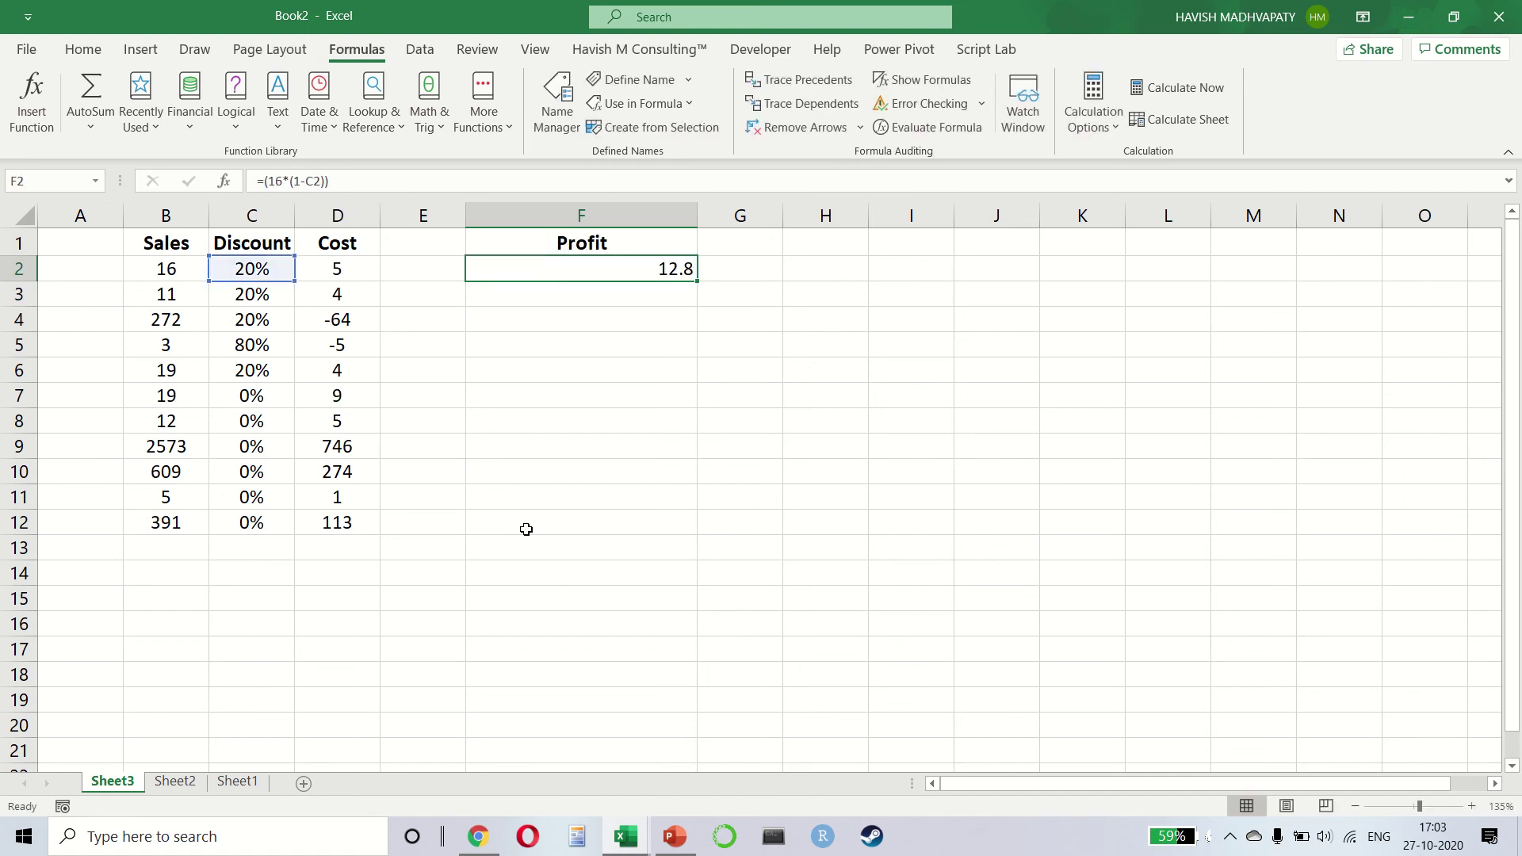
Fill the Sales cells B2:B12 with random whole numbers using =RANDBETWEEN(10,20).
key("Left")
key("Left")
key("ctrl+shift+Down")
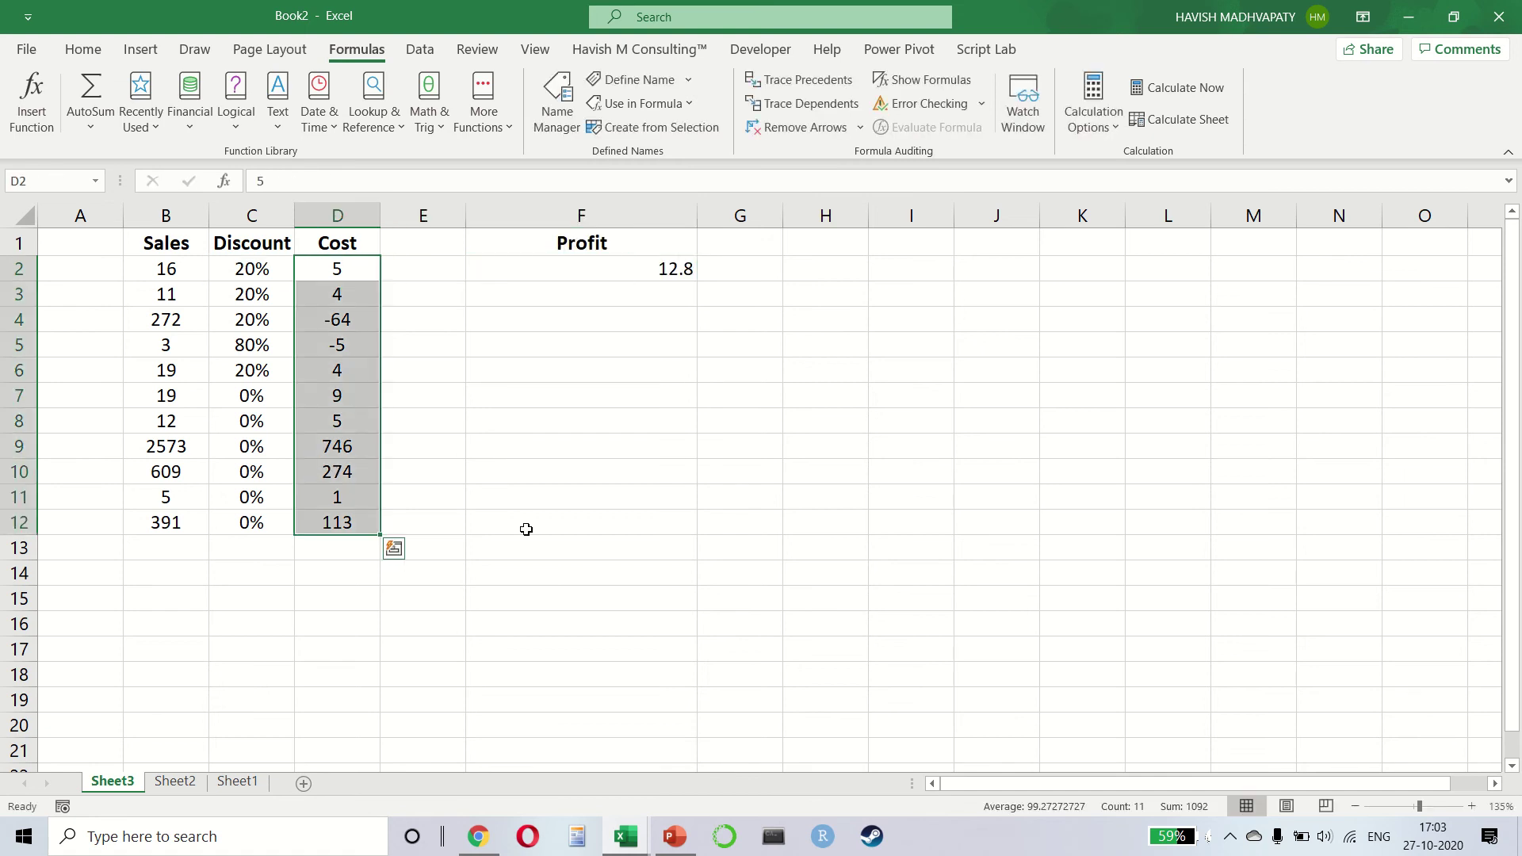
key("Left")
key("Left")
key("ctrl+shift+Down")
type("=rand")
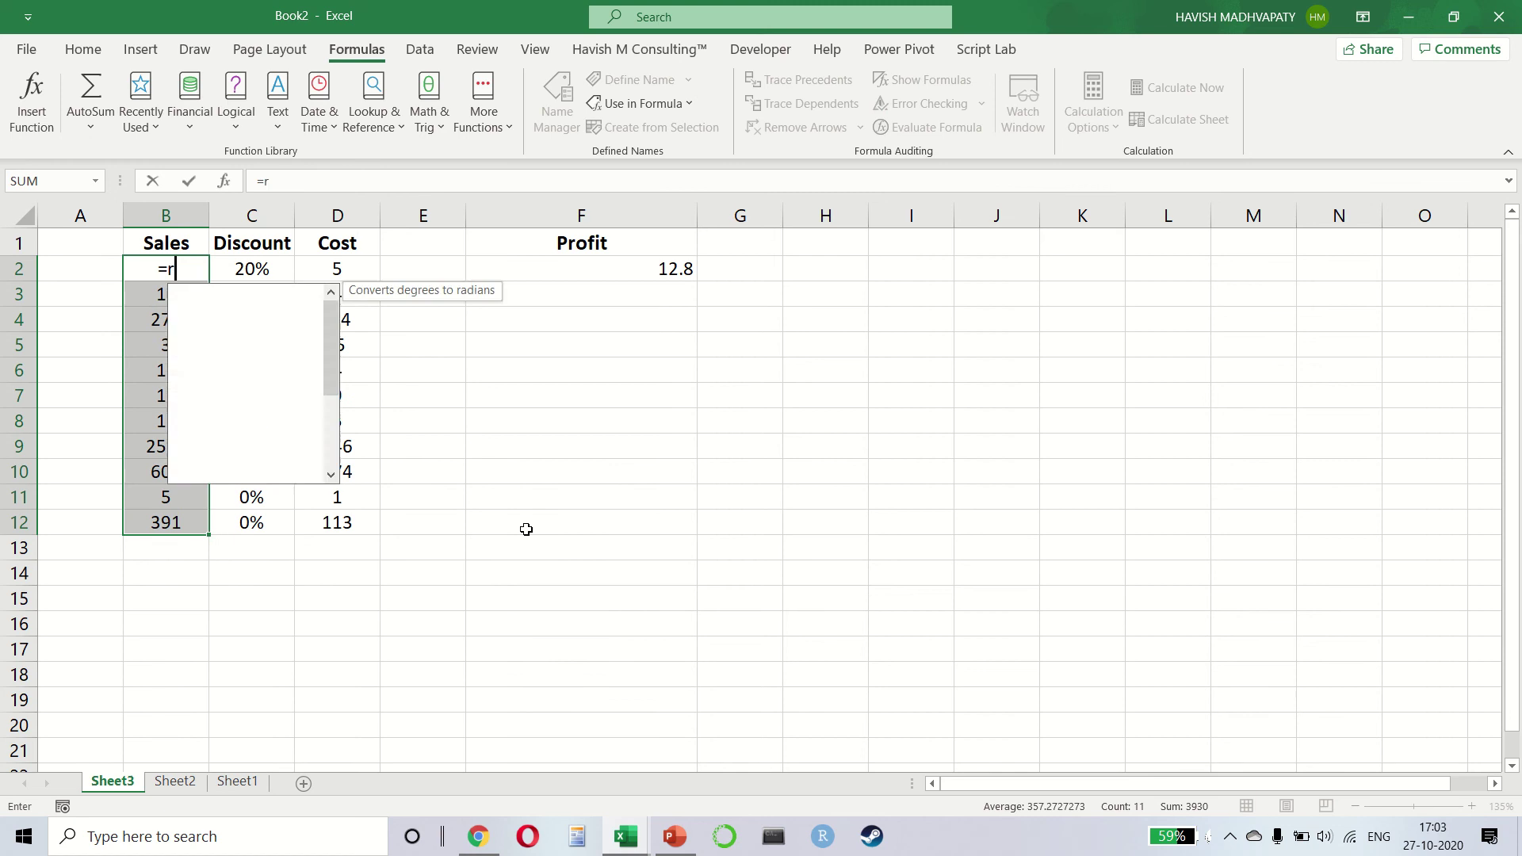
key("Down")
key("Down")
key("Tab")
type("10,20")
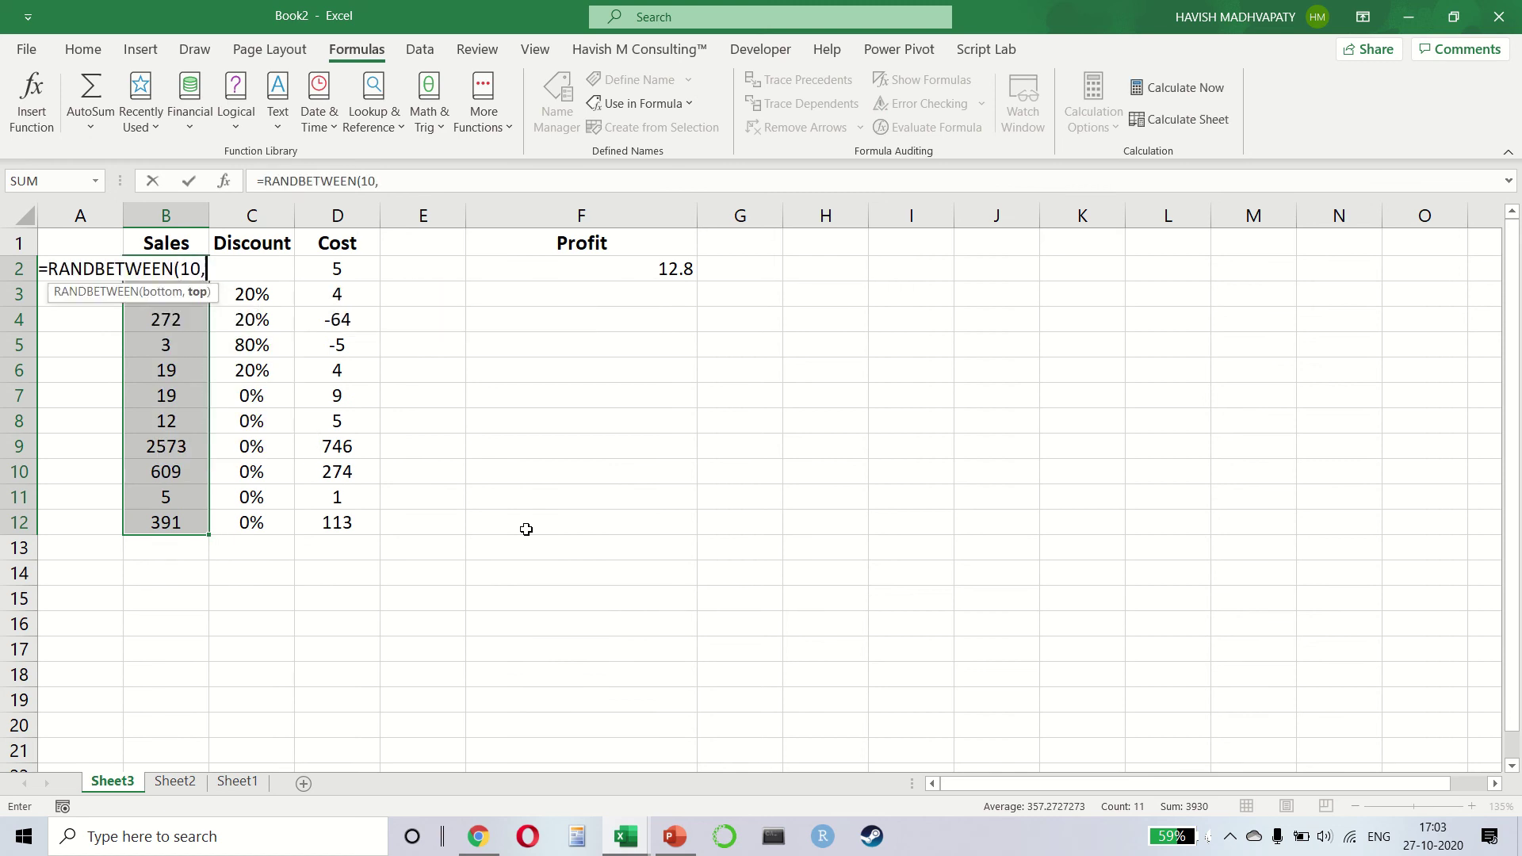
key("ctrl+Return")
Copy the random number formulas from the Sales column into the Cost cells D2:D12.
key("ctrl+c")
key("Right")
key("Right")
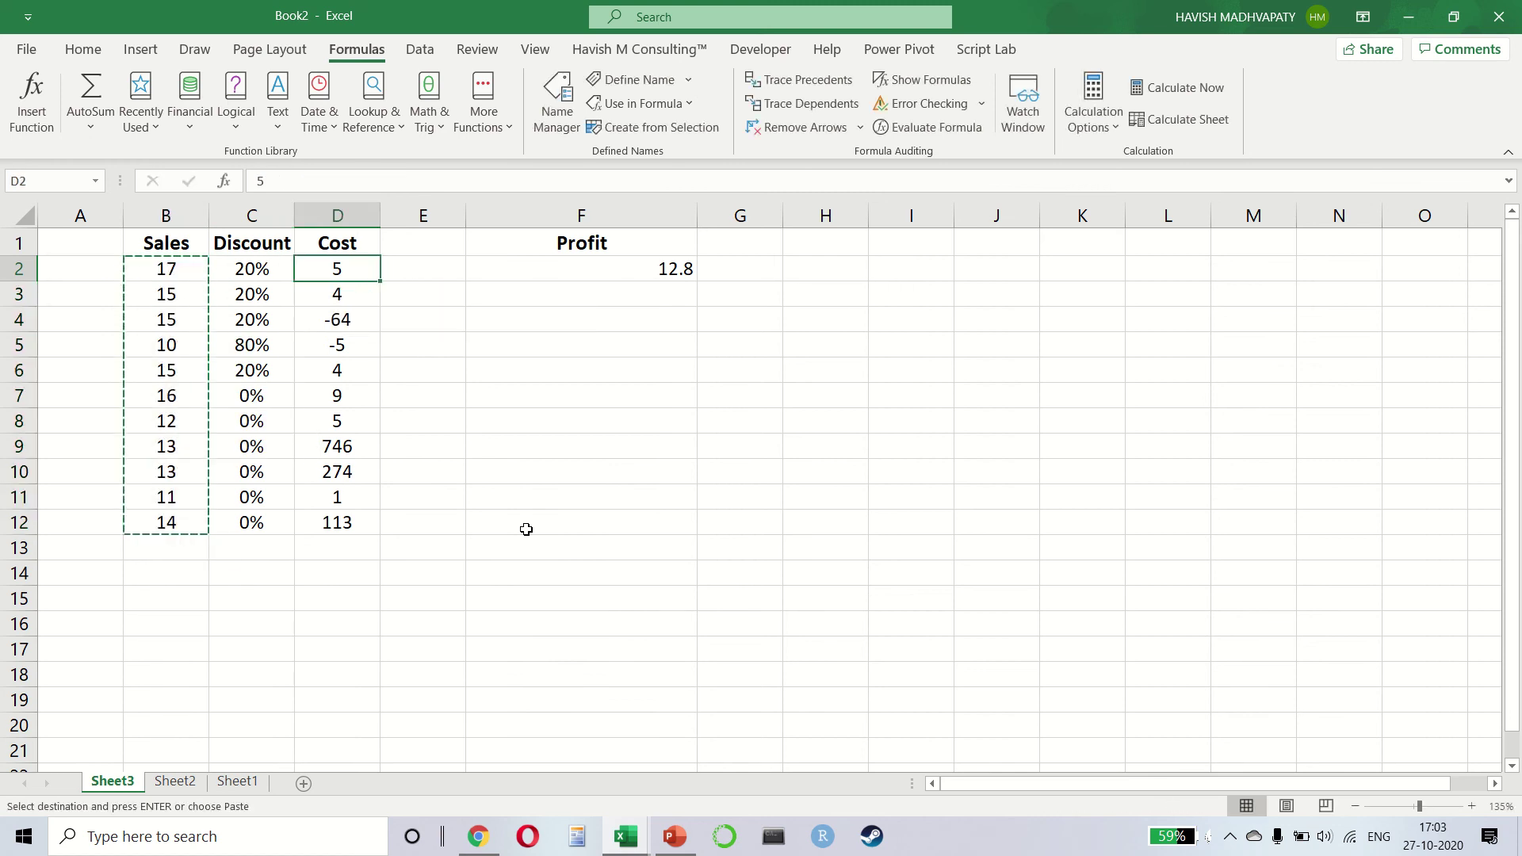
key("ctrl+shift+Down")
key("ctrl+v")
Replace the random number formulas in the Sales cells B2:B12 with fixed values.
key("Left")
key("Left")
key("ctrl+shift+Down")
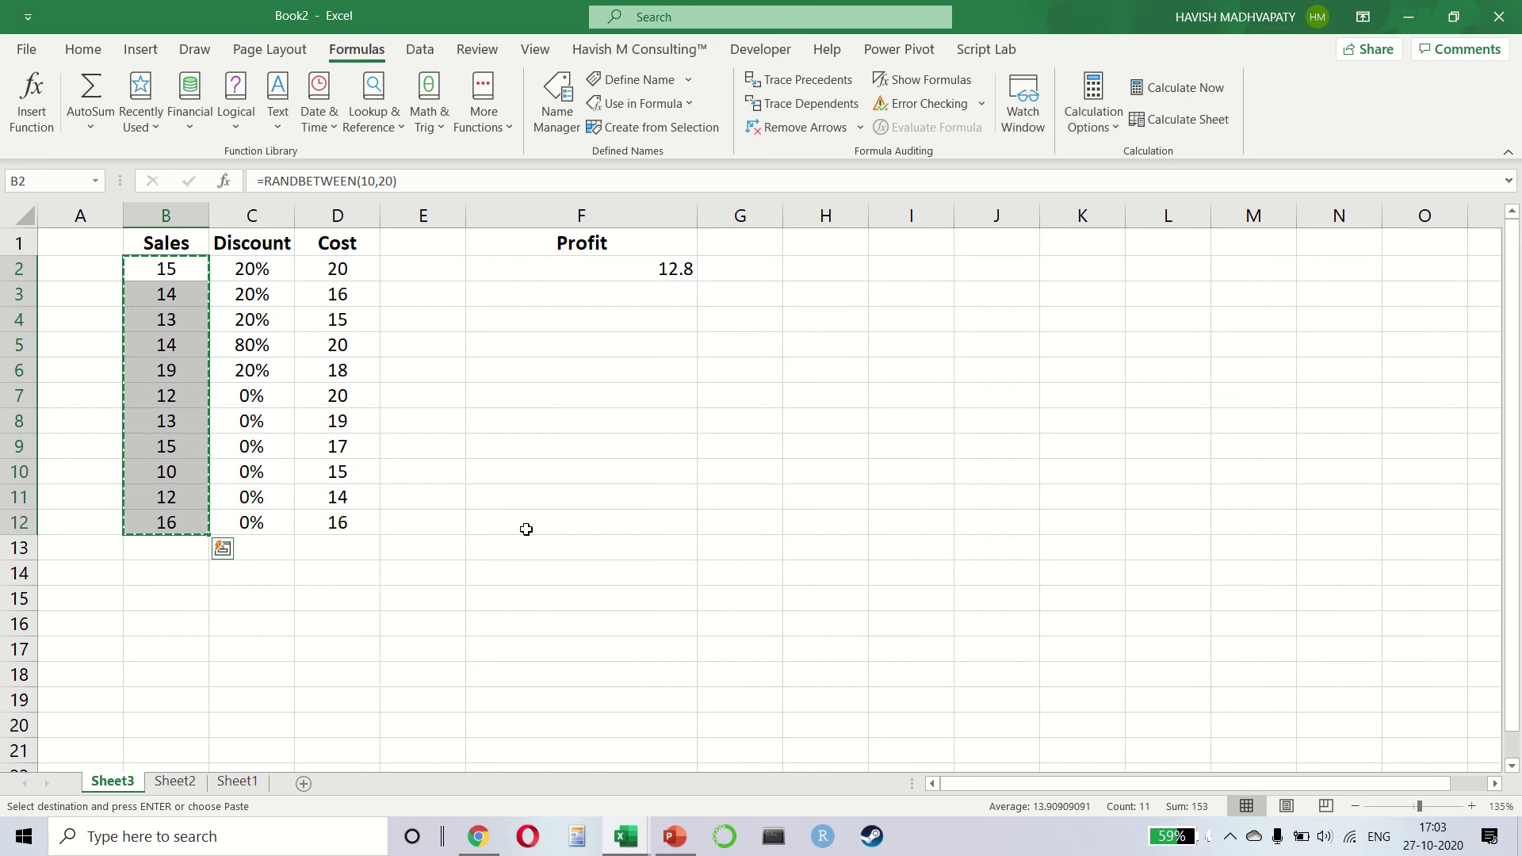
key("ctrl+alt+v")
key("v")
key("Return")
Replace the random number formulas in the Cost cells D2:D12 with fixed values.
key("Right")
key("Right")
key("ctrl+shift+Down")
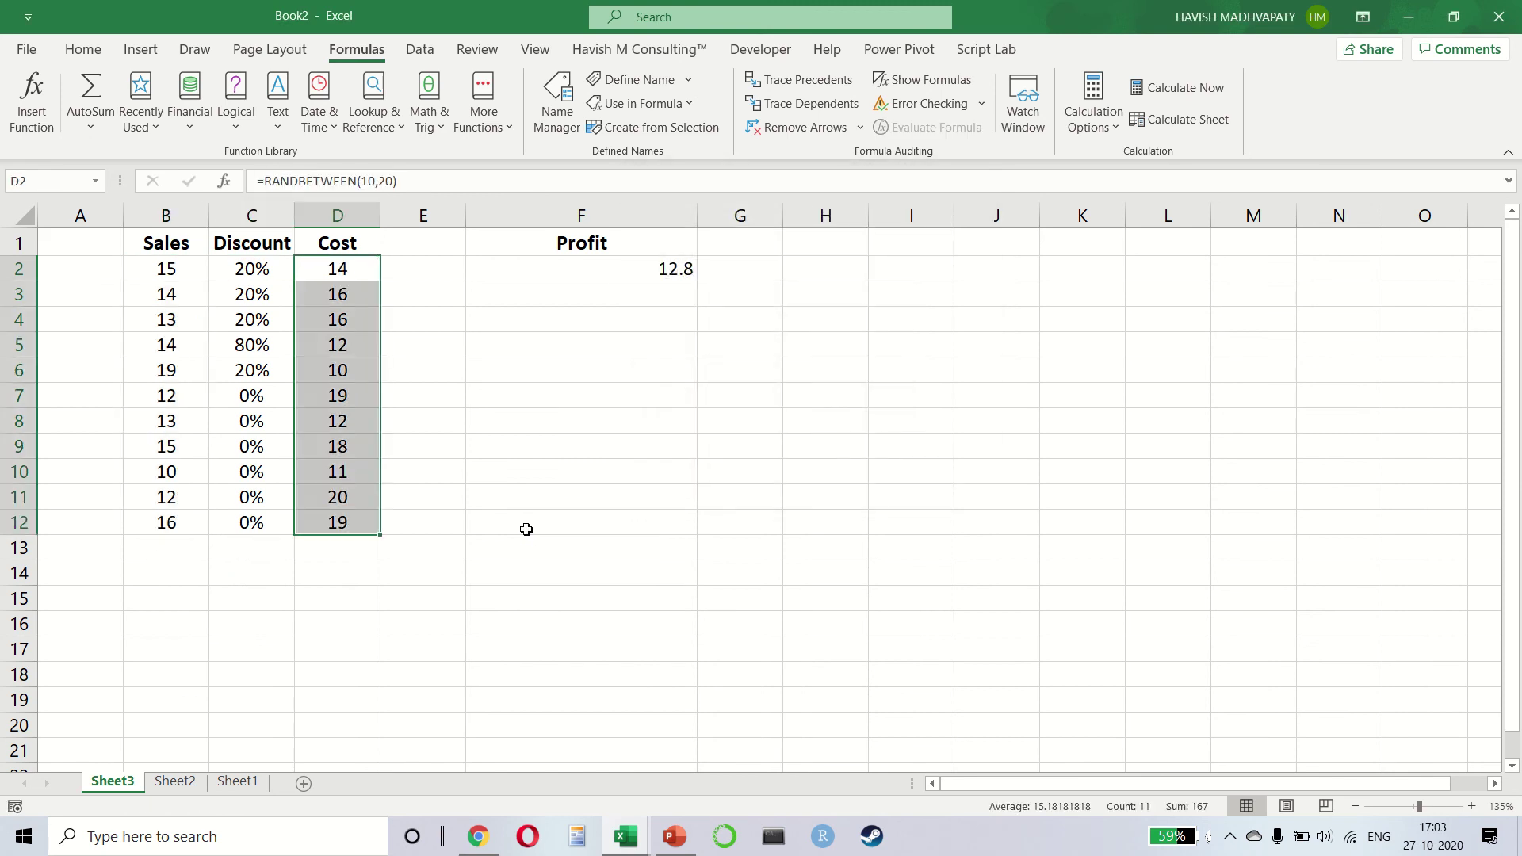
key("ctrl+c")
key("ctrl+alt+v")
key("v")
key("Return")
Replace the hard-coded 16 in F2 with a Sales cell reference, making the formula =(B2*(1-C2)).
key("Right")
key("Right")
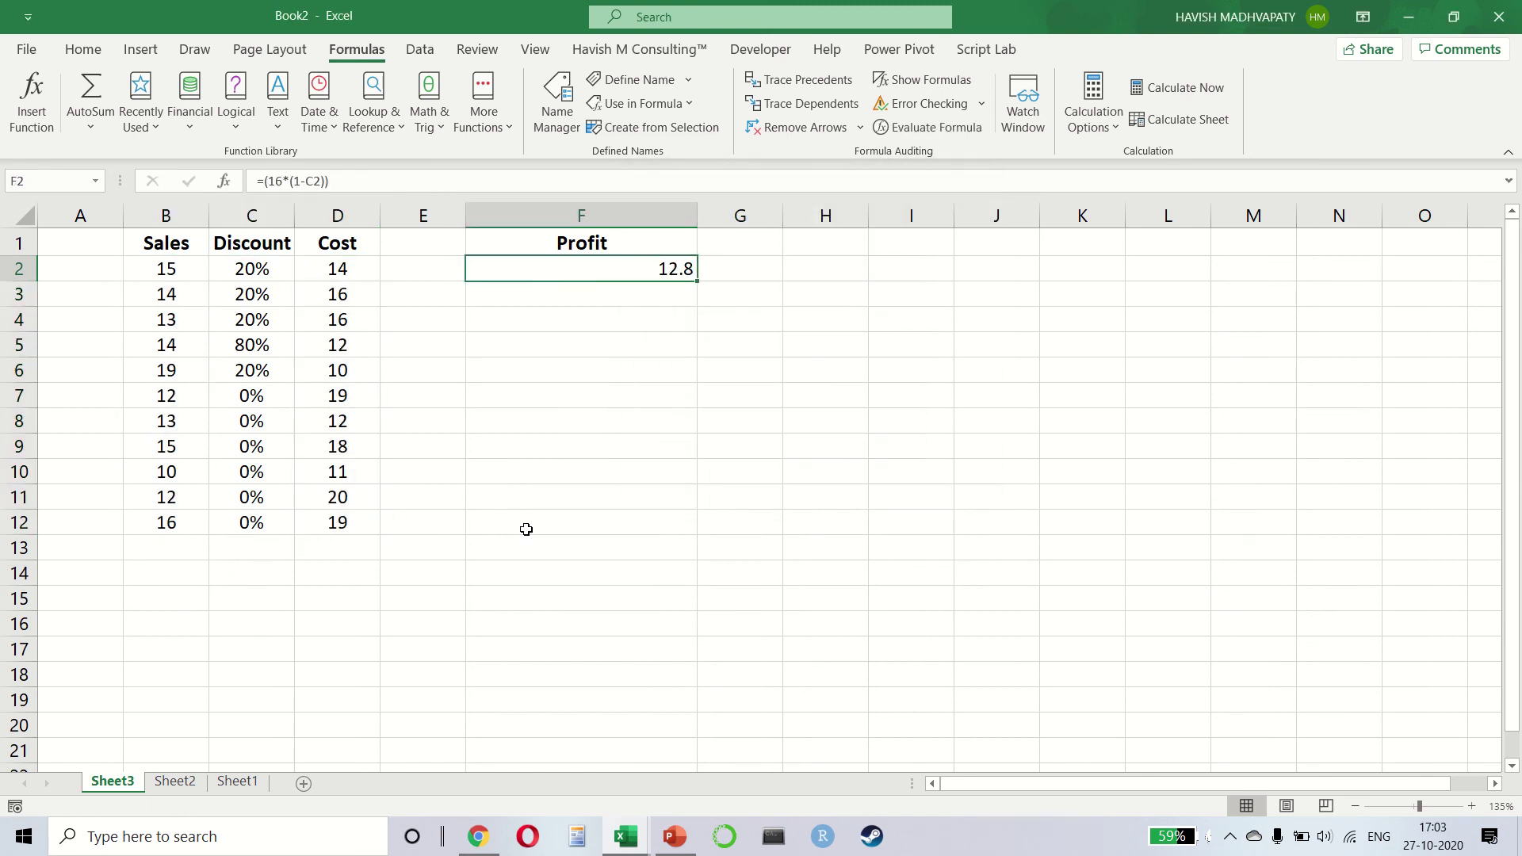
key("F2")
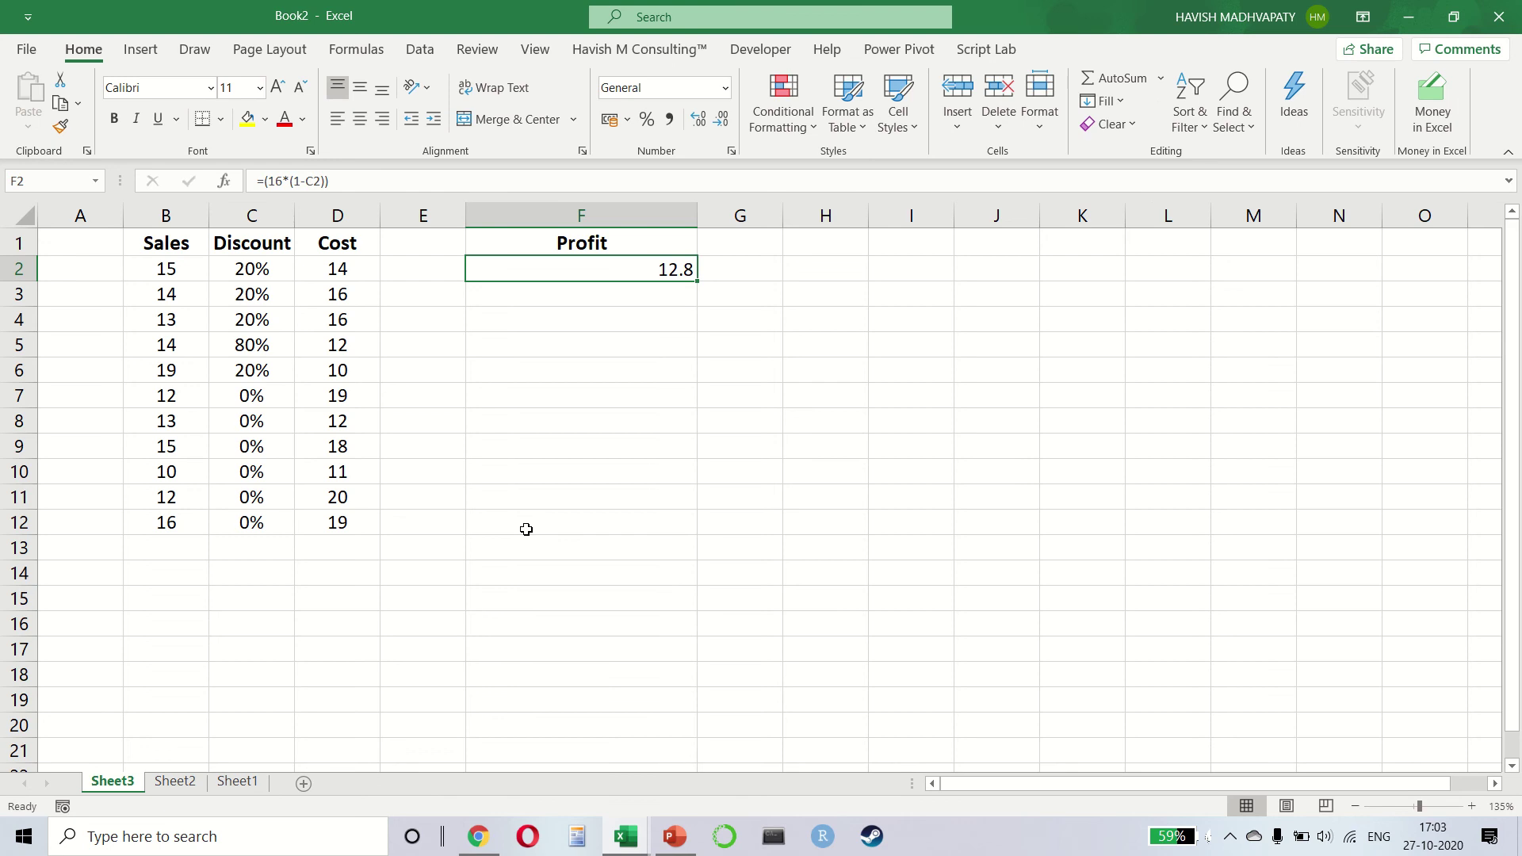
key("F2")
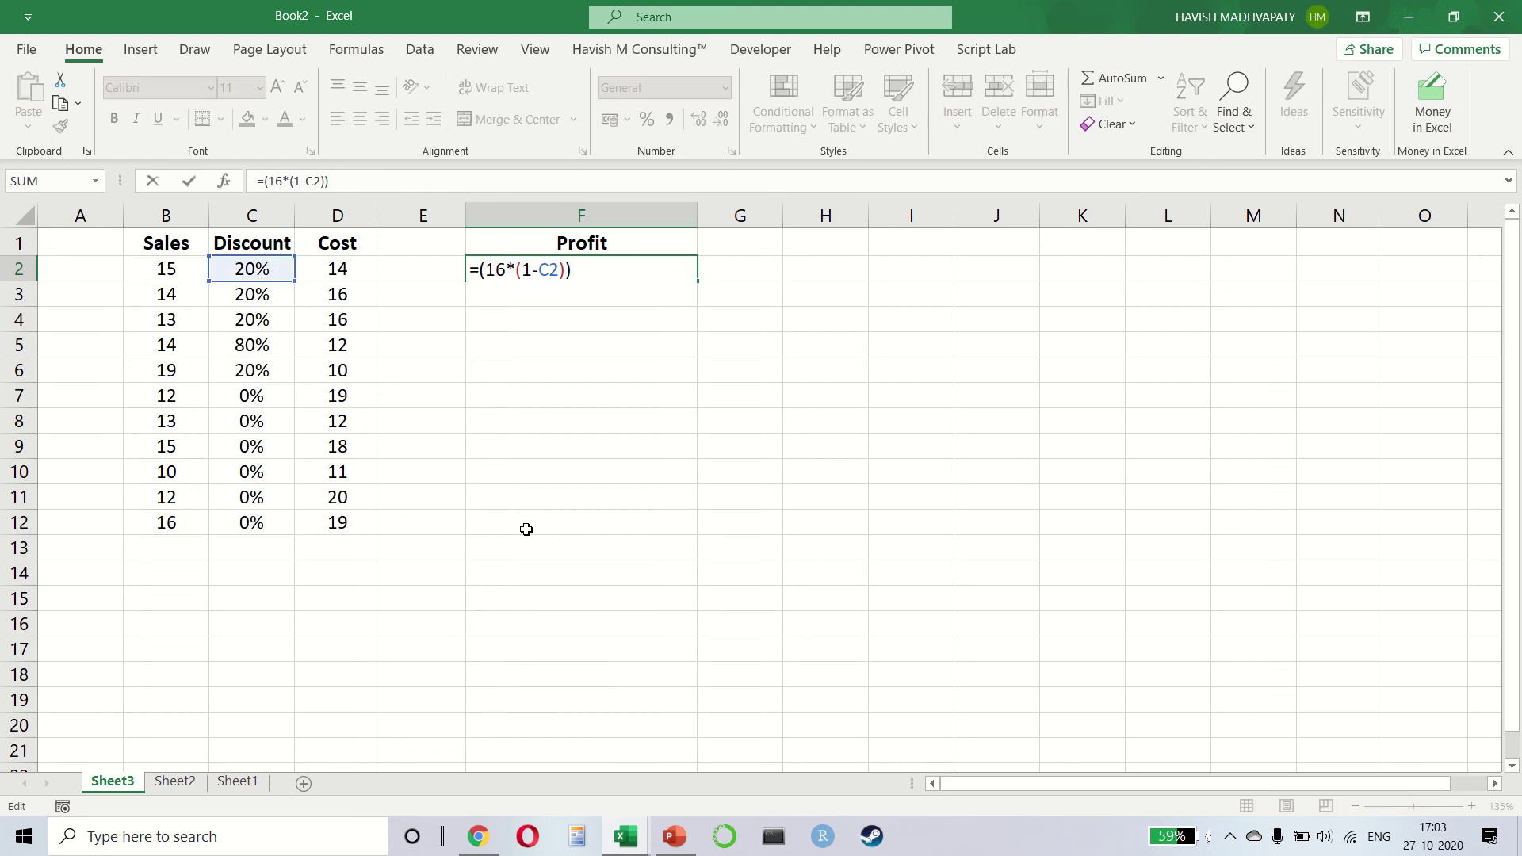
key("Left")
key("Left")
key("Left")
key("Left")
key("Left")
key("Left")
key("Left")
key("Left")
key("BackSpace")
key("BackSpace")
type("b2")
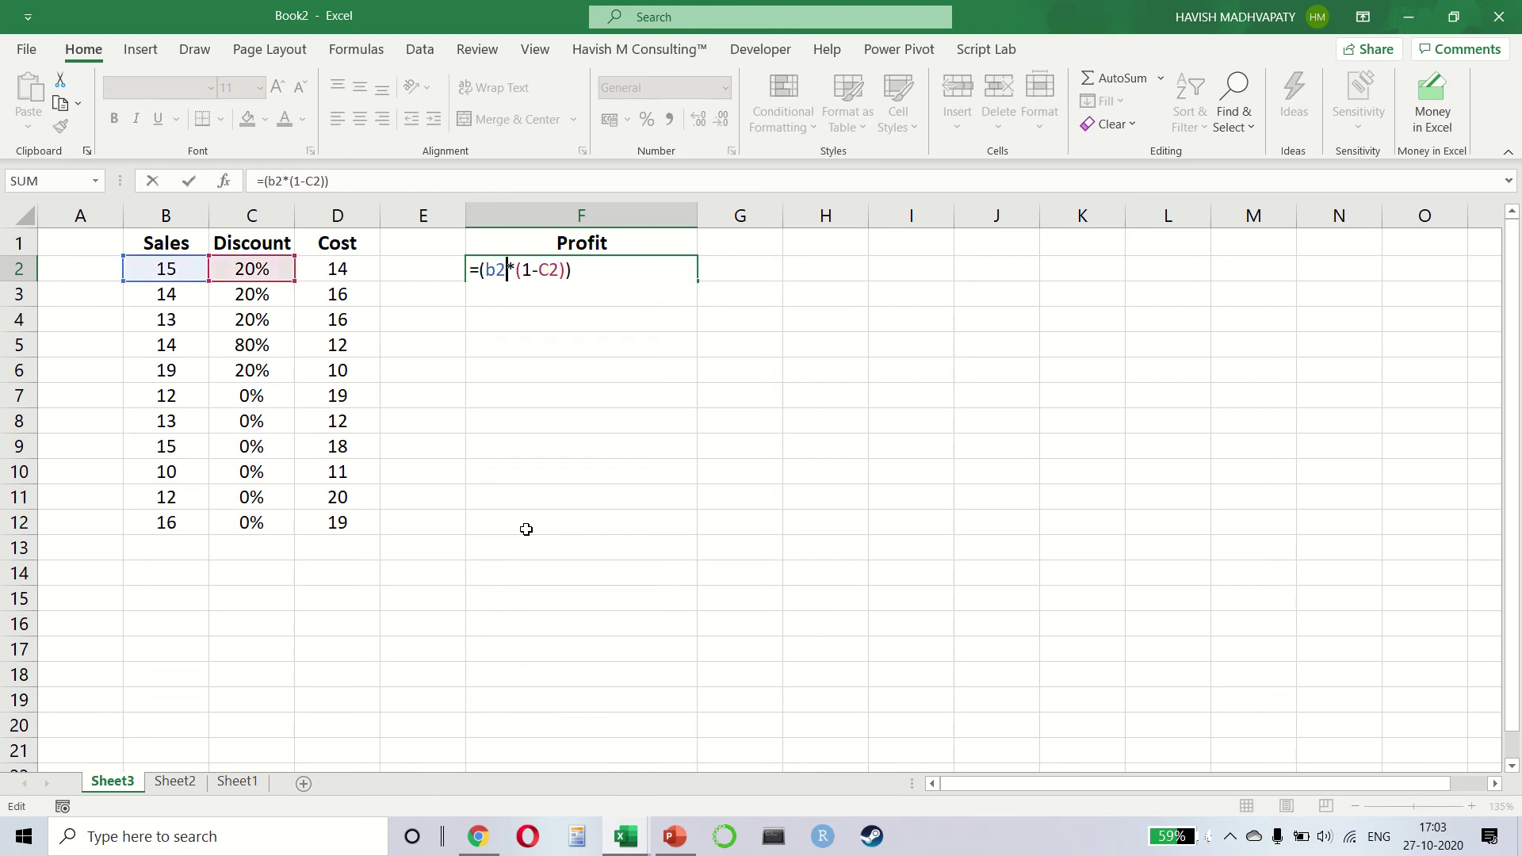
key("ctrl+Return")
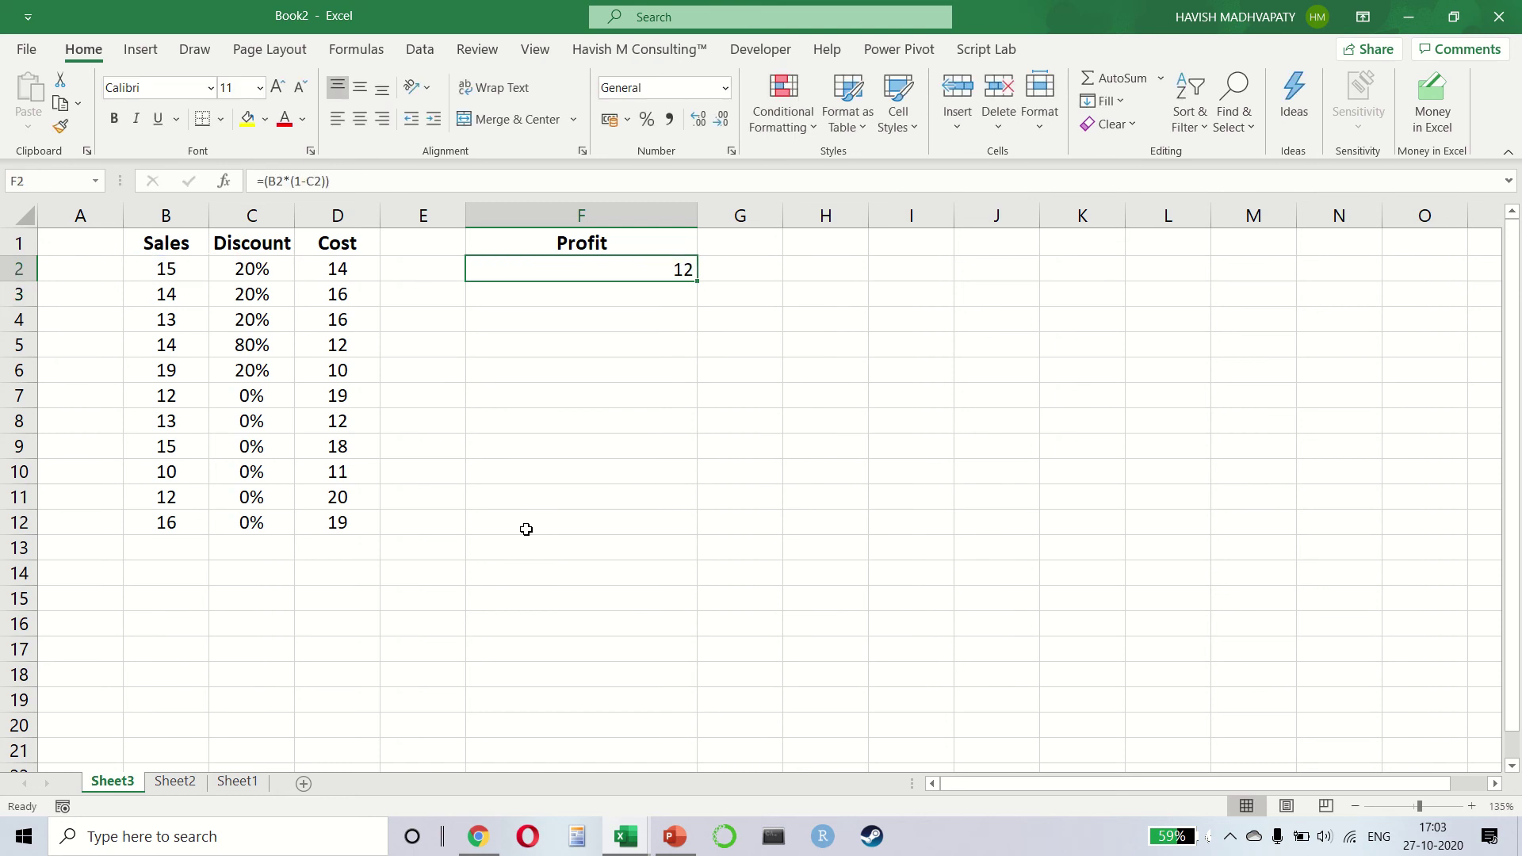
Extend the F2 formula to subtract the discounted sales from the cost: =D2-(B2*(1-C2)).
key("F2")
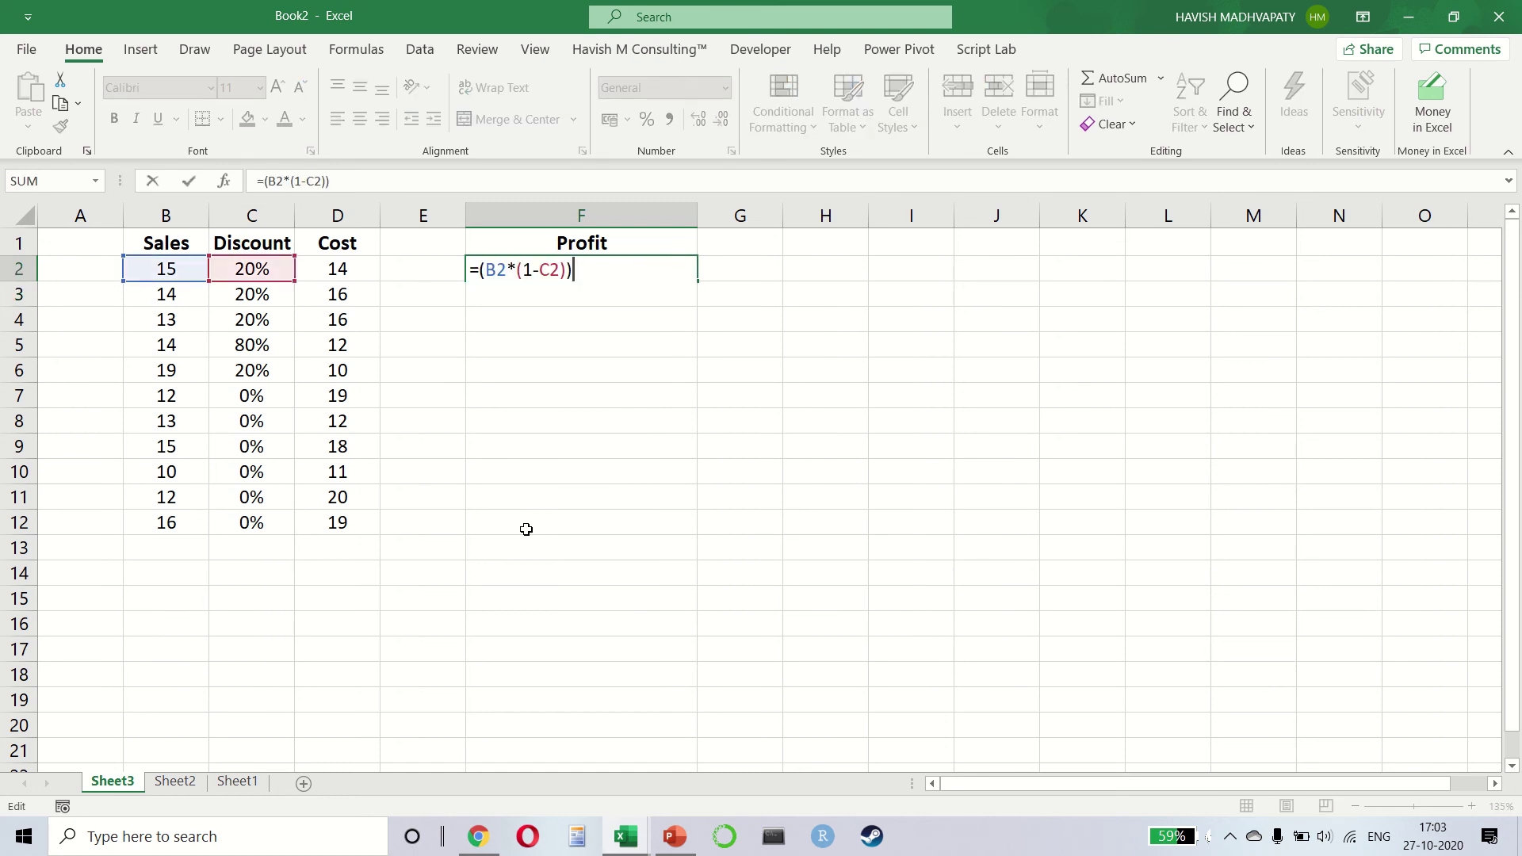
key("Left")
type("d4-")
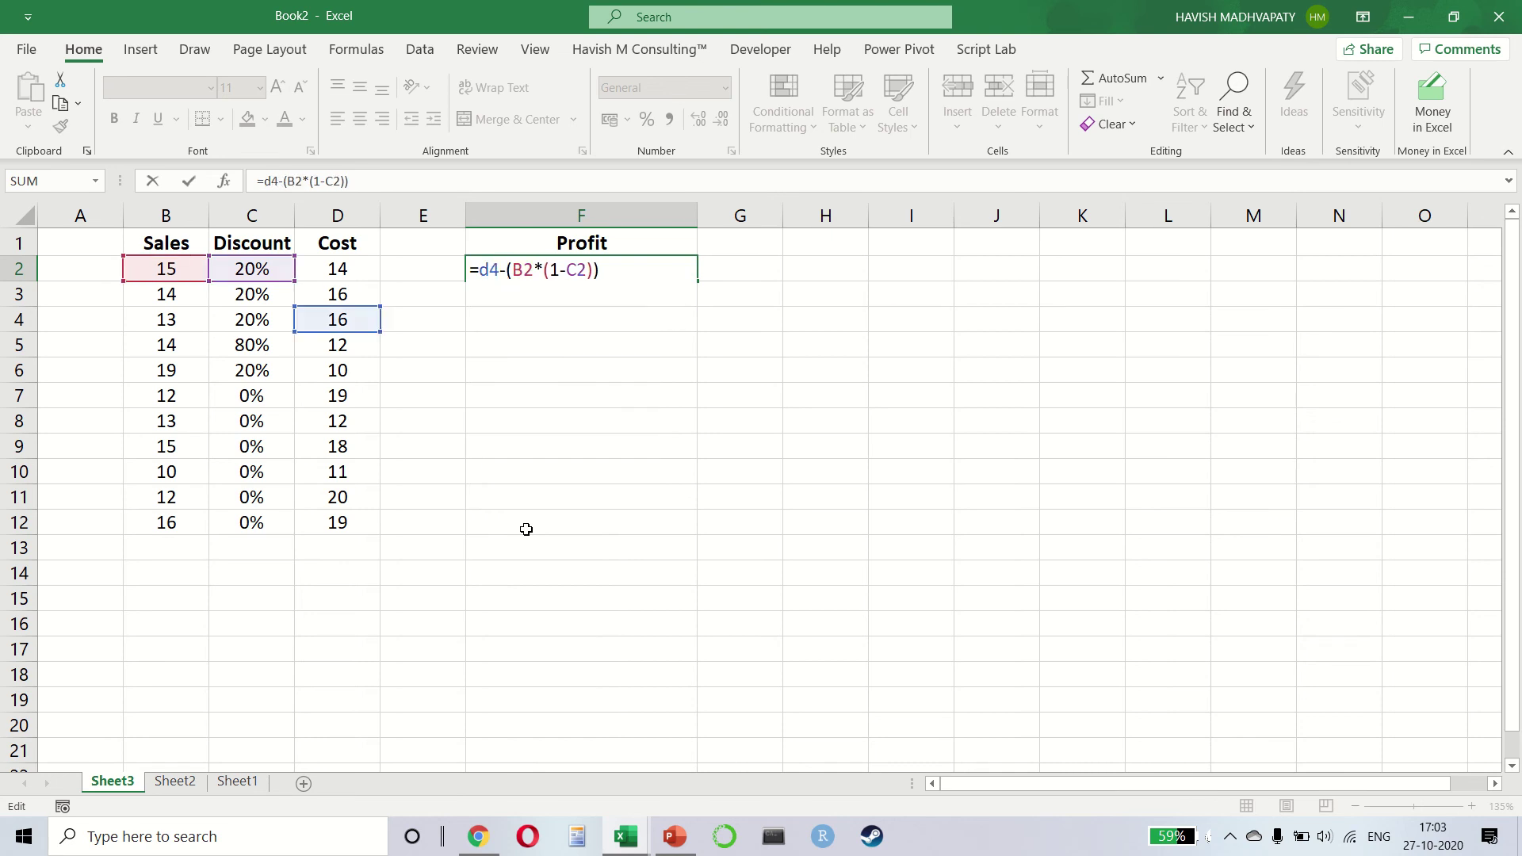
key("Left")
key("Left")
key("BackSpace")
type("2")
key("ctrl+Return")
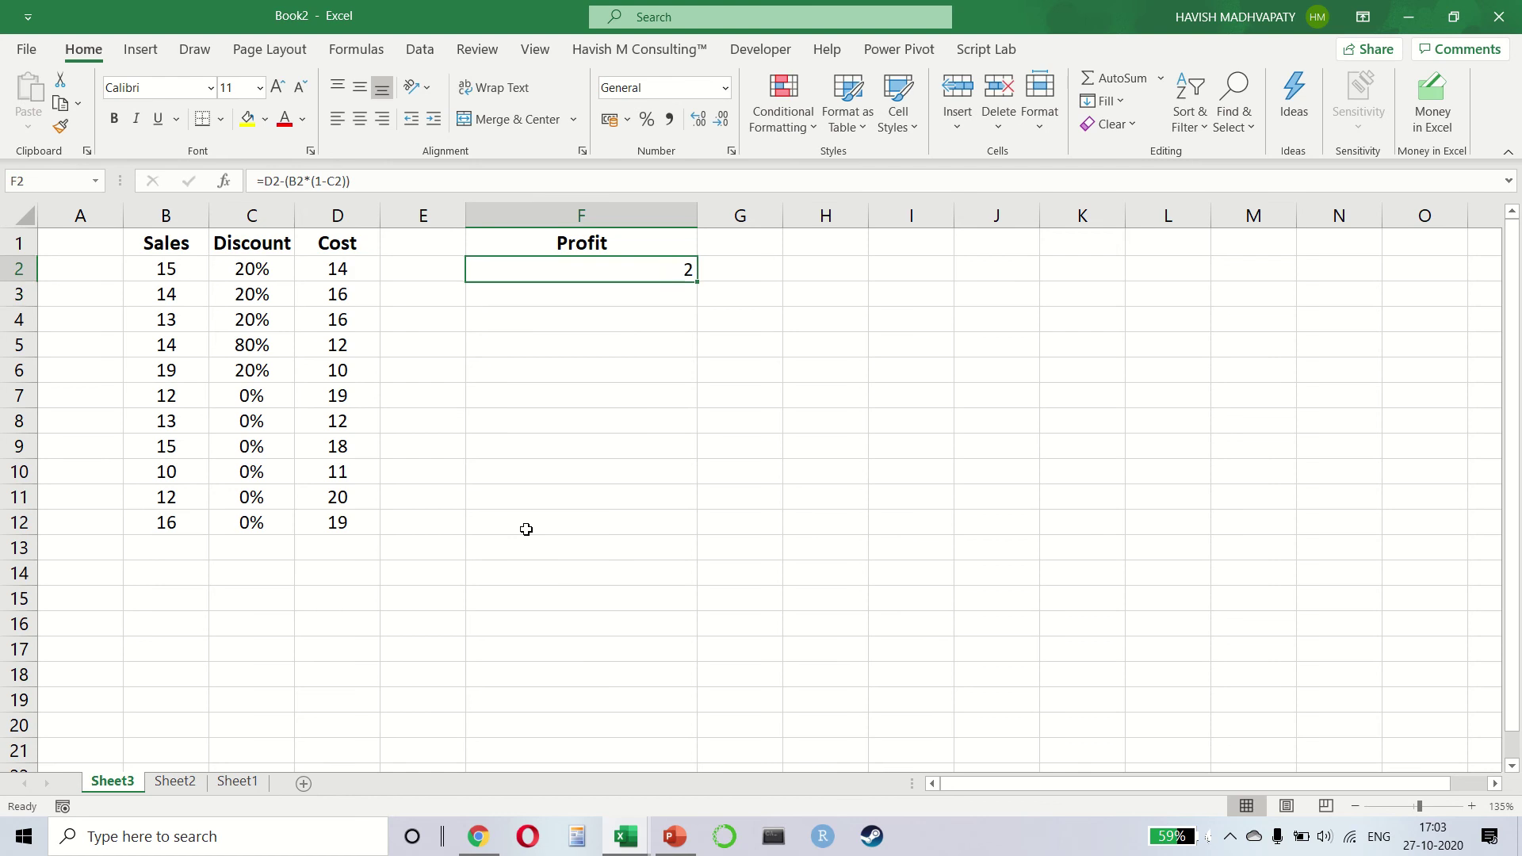
Fill the cost-minus-sales formula from F2 down through F12.
key("shift+Down")
key("shift+Down")
key("shift+Down")
key("shift+Down")
key("shift+Down")
key("shift+Down")
key("shift+Down")
key("shift+Down")
key("shift+Down")
key("shift+Down")
key("ctrl+d")
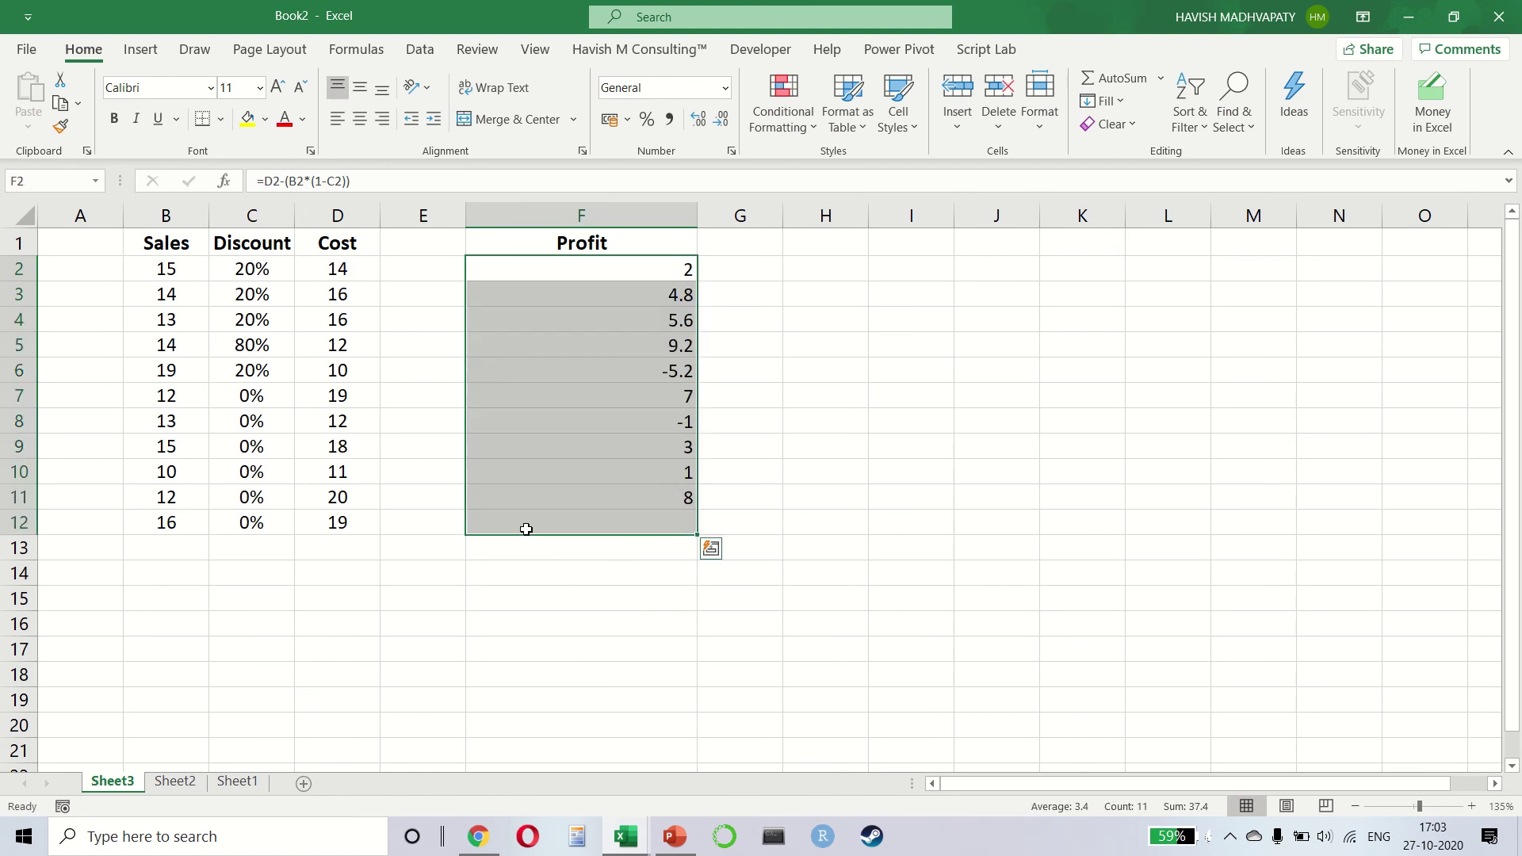
Highlight the whole of row 6 to examine its Profit result against Sales, Discount and Cost.
key("Down")
key("Down")
key("Down")
key("Down")
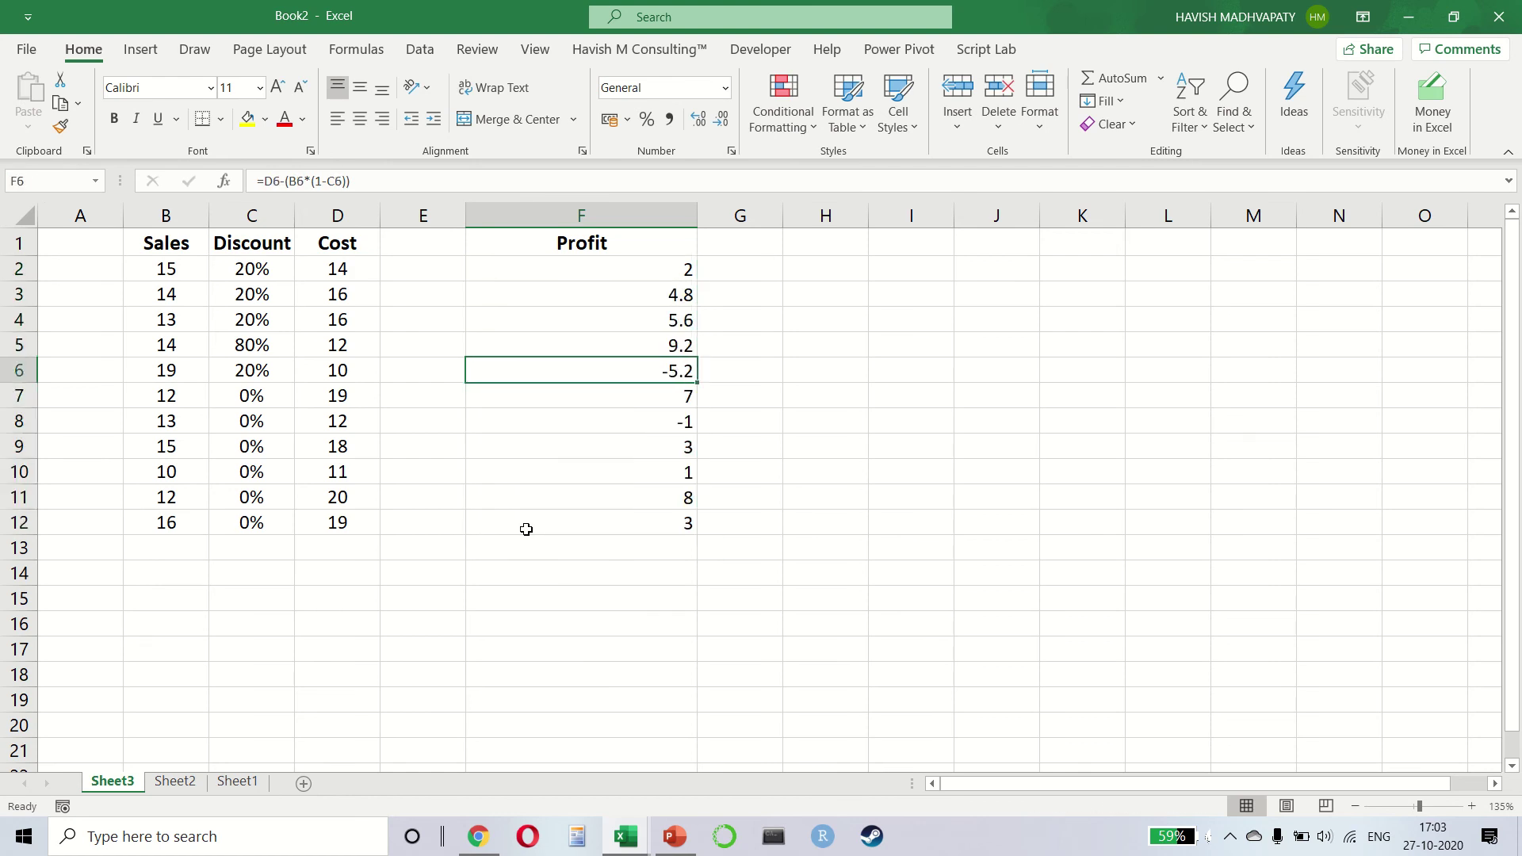
key("shift+space")
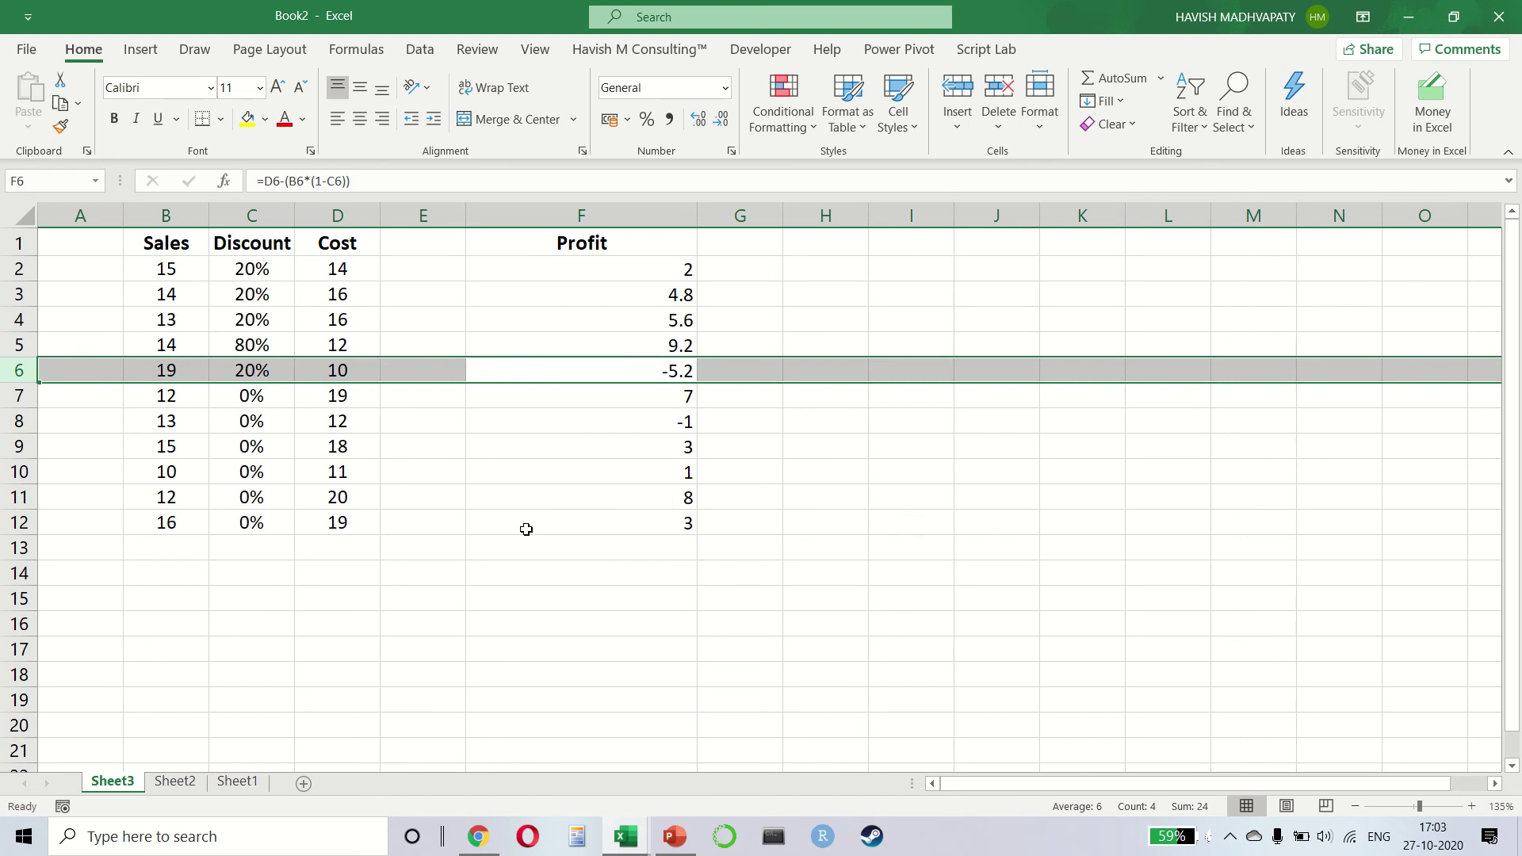
Rewrite the profit formula in F2 so the cost is subtracted from discounted sales: =(B2*(1-C2))-D2.
key("Up")
key("Up")
key("Up")
key("Up")
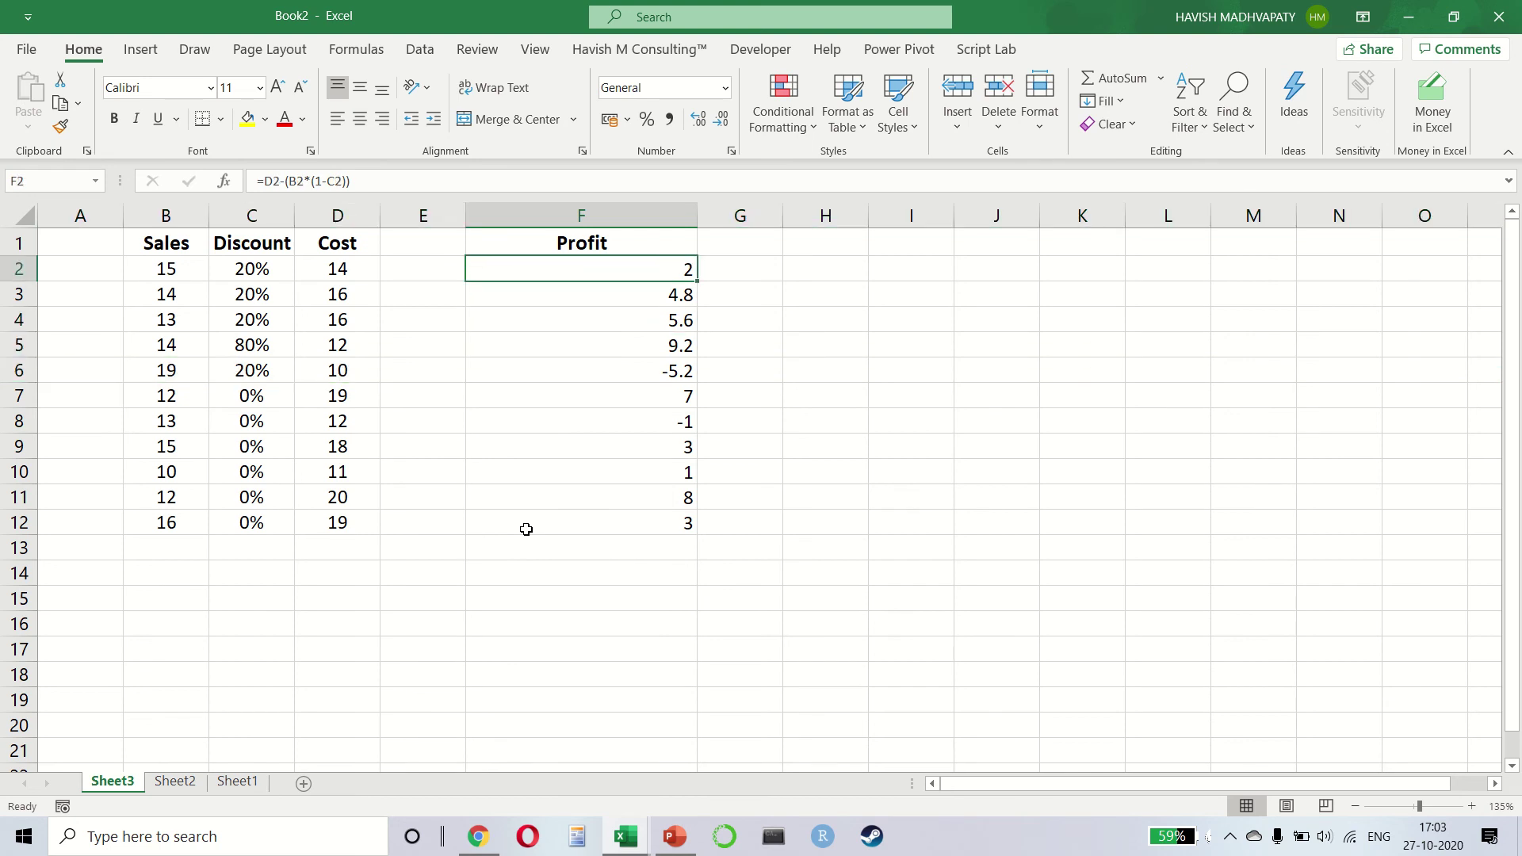
key("F2")
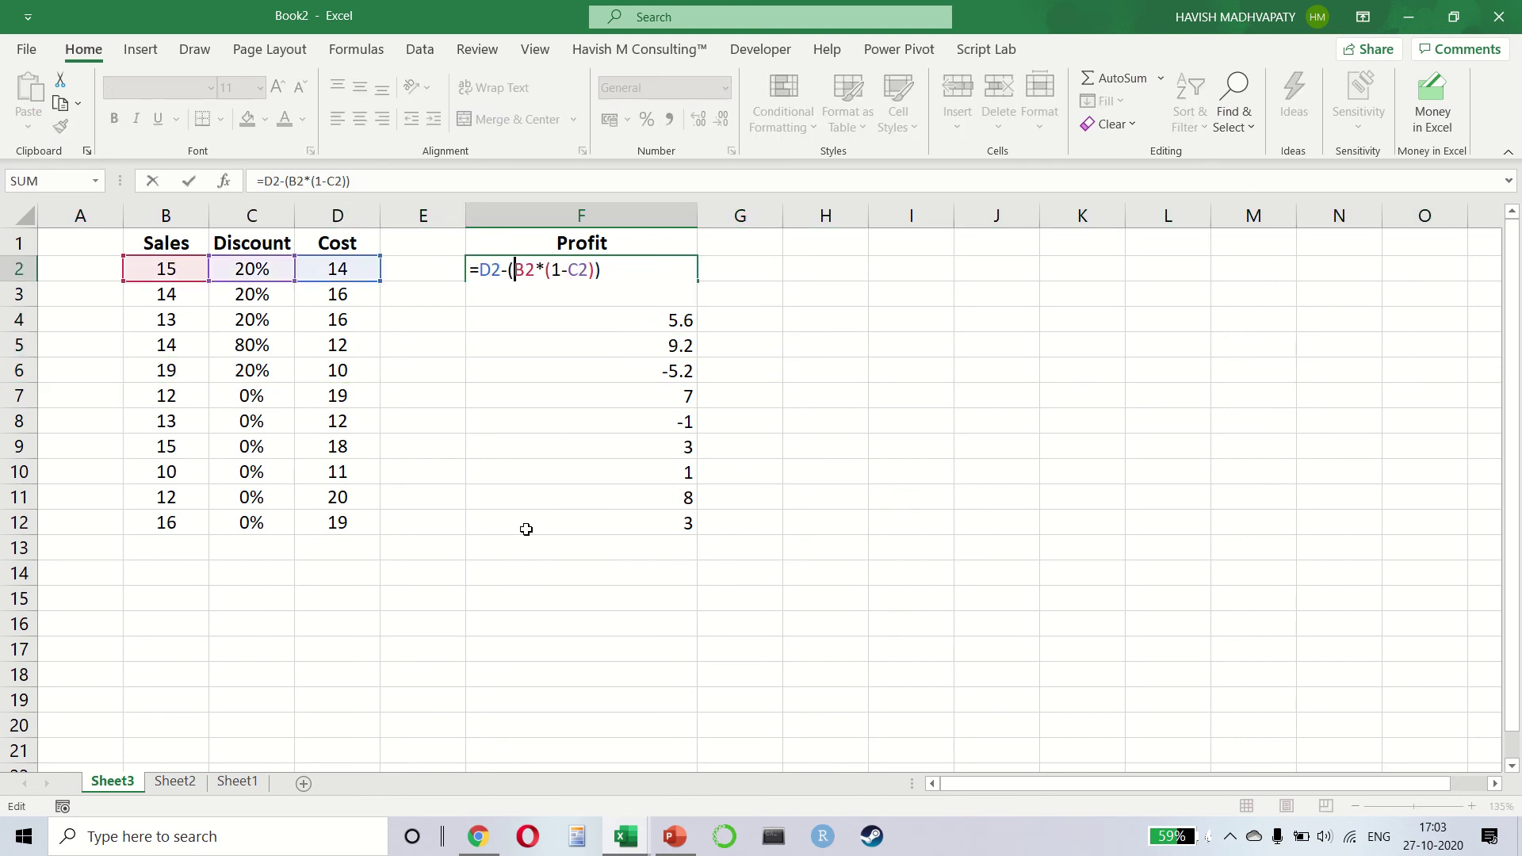
key("shift+Left")
key("shift+Left")
key("shift+Left")
key("BackSpace")
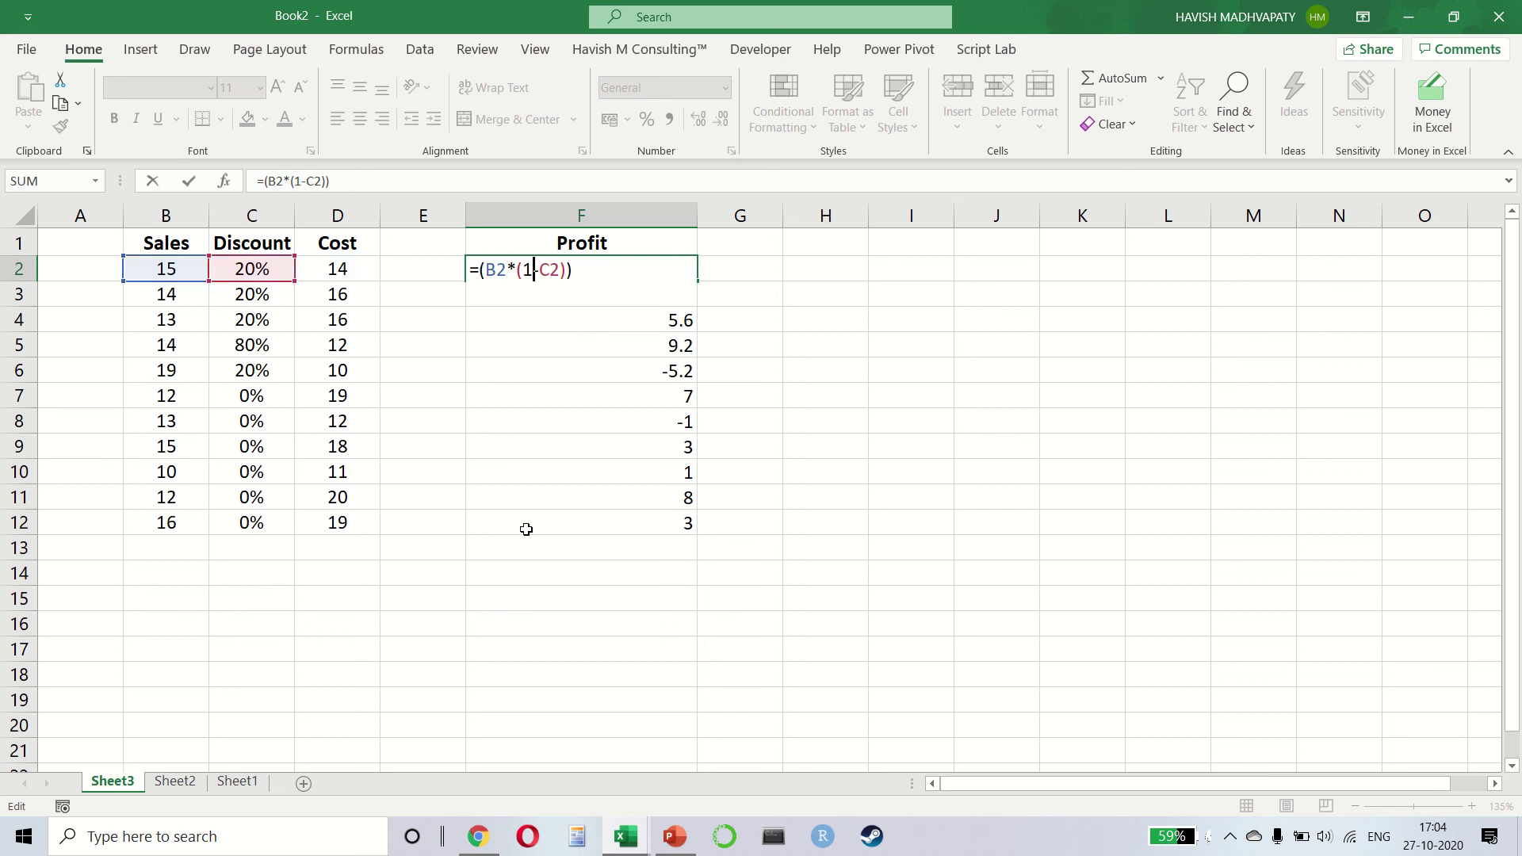
key("End")
type("-")
type("d2")
key("Return")
Fill the corrected profit formula from F2 down through F12.
key("Up")
key("ctrl+shift+Down")
key("ctrl+d")
key("Down")
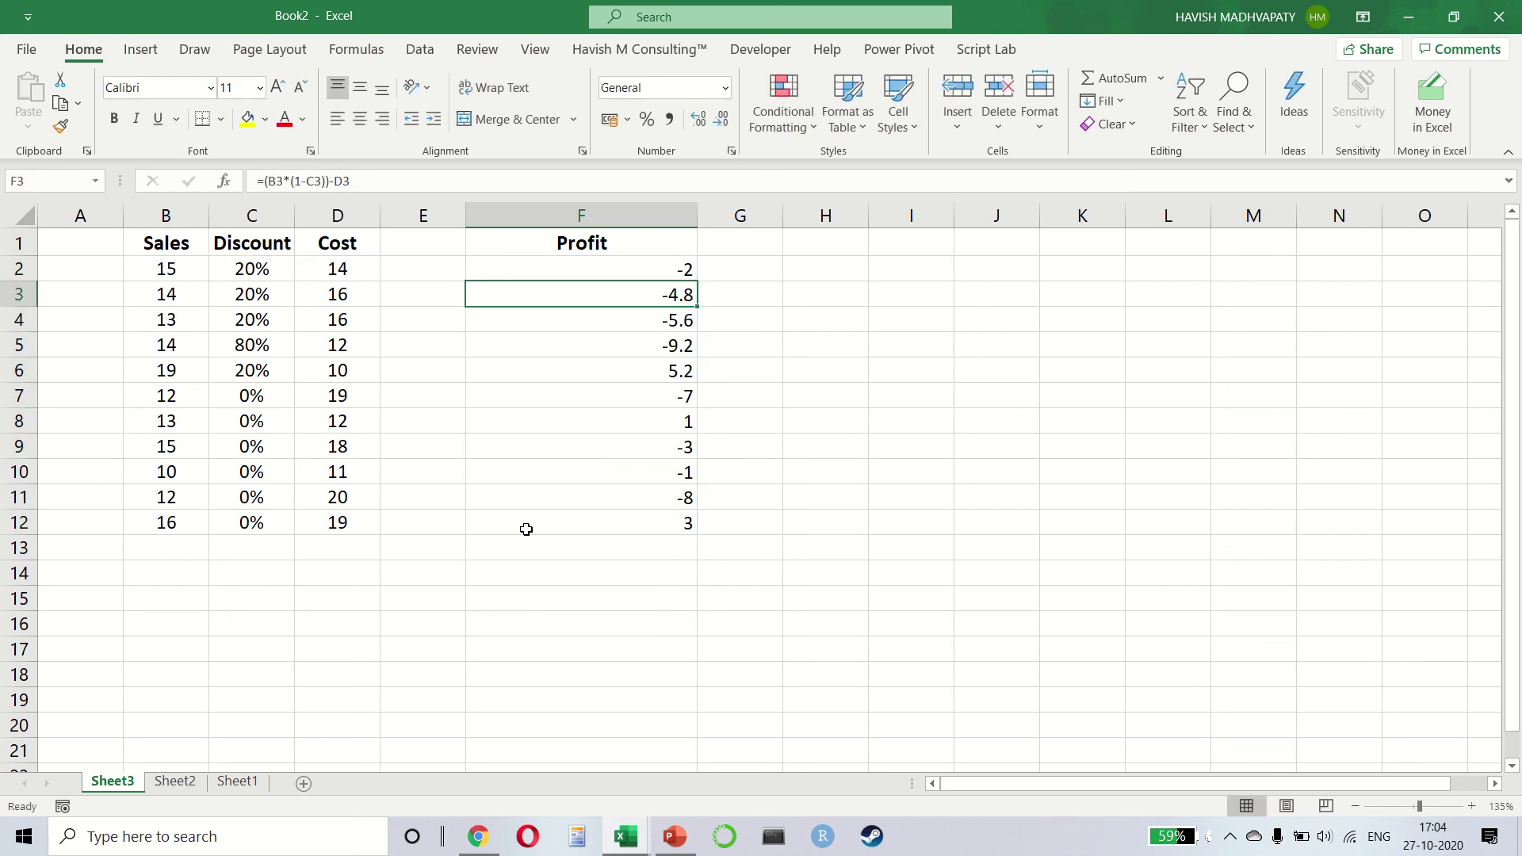
key("Up")
key("ctrl+shift+Down")
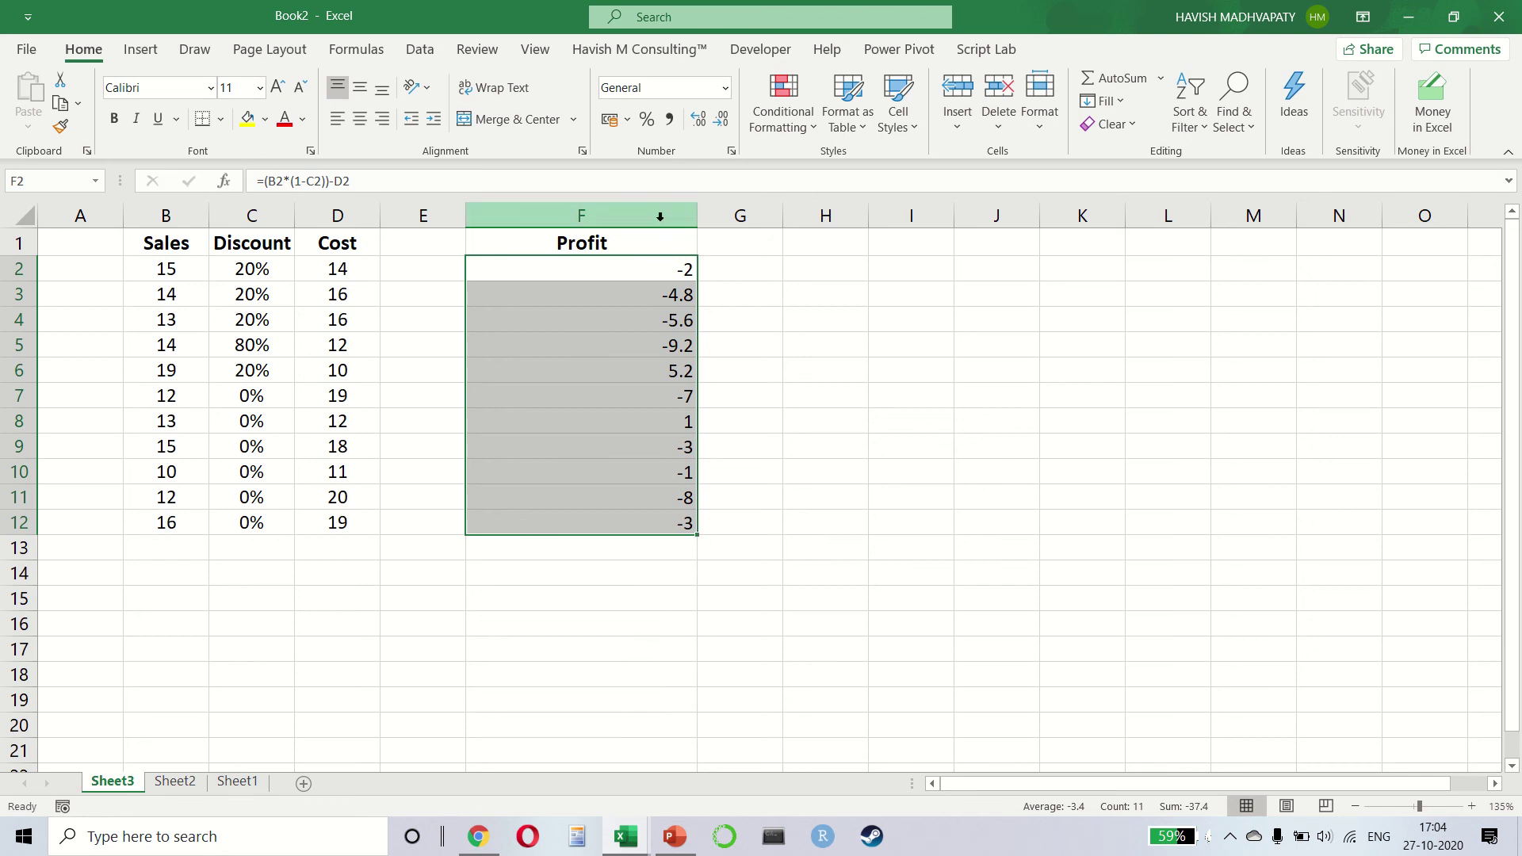
Highlight rows 6 and 8 together to examine their Profit results.
key("Down")
key("Down")
key("Down")
key("Down")
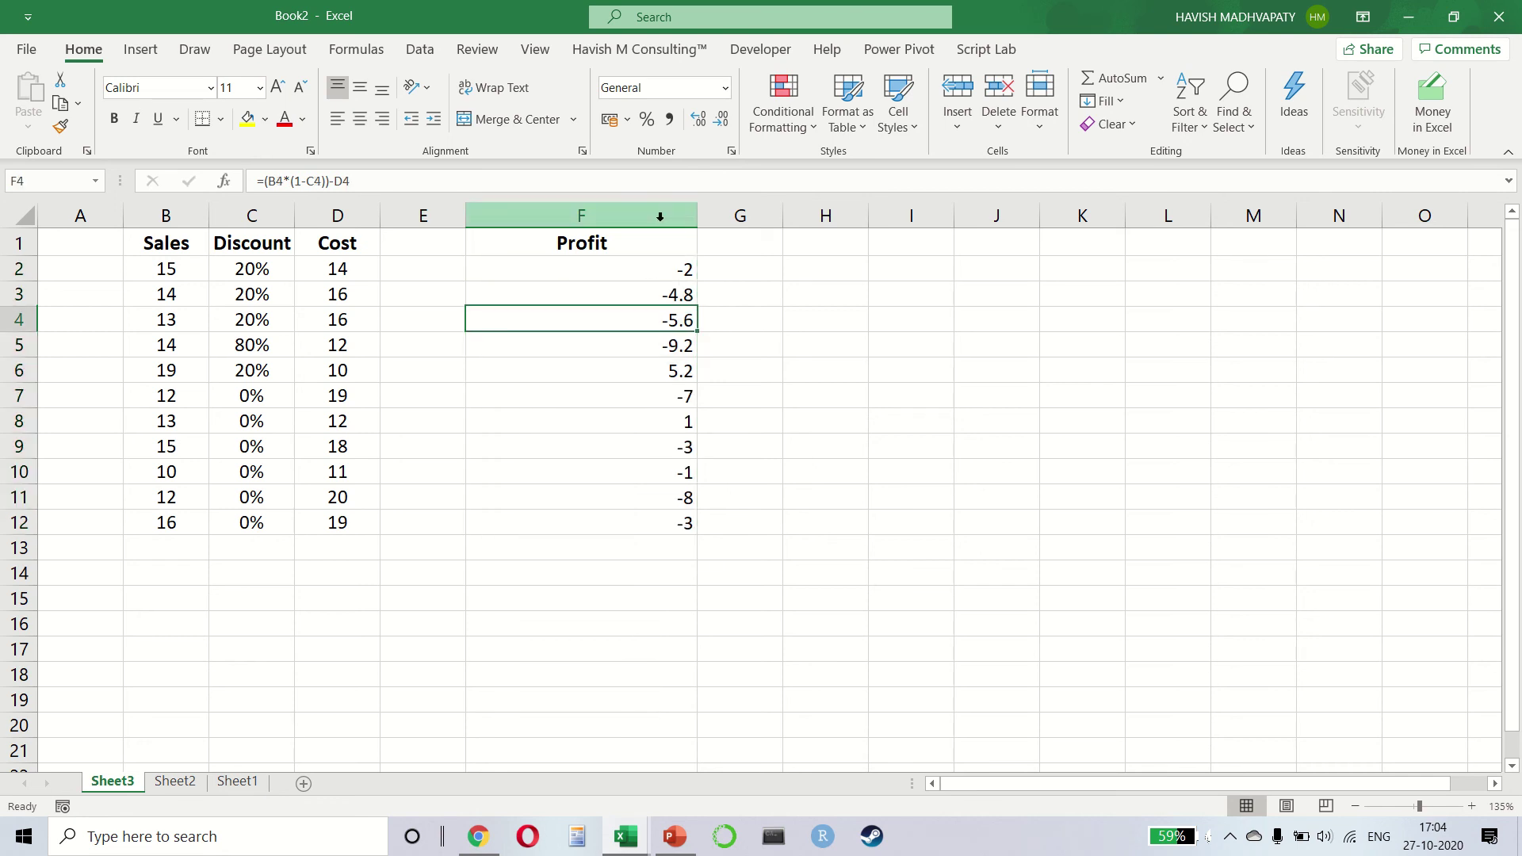
key("shift+space")
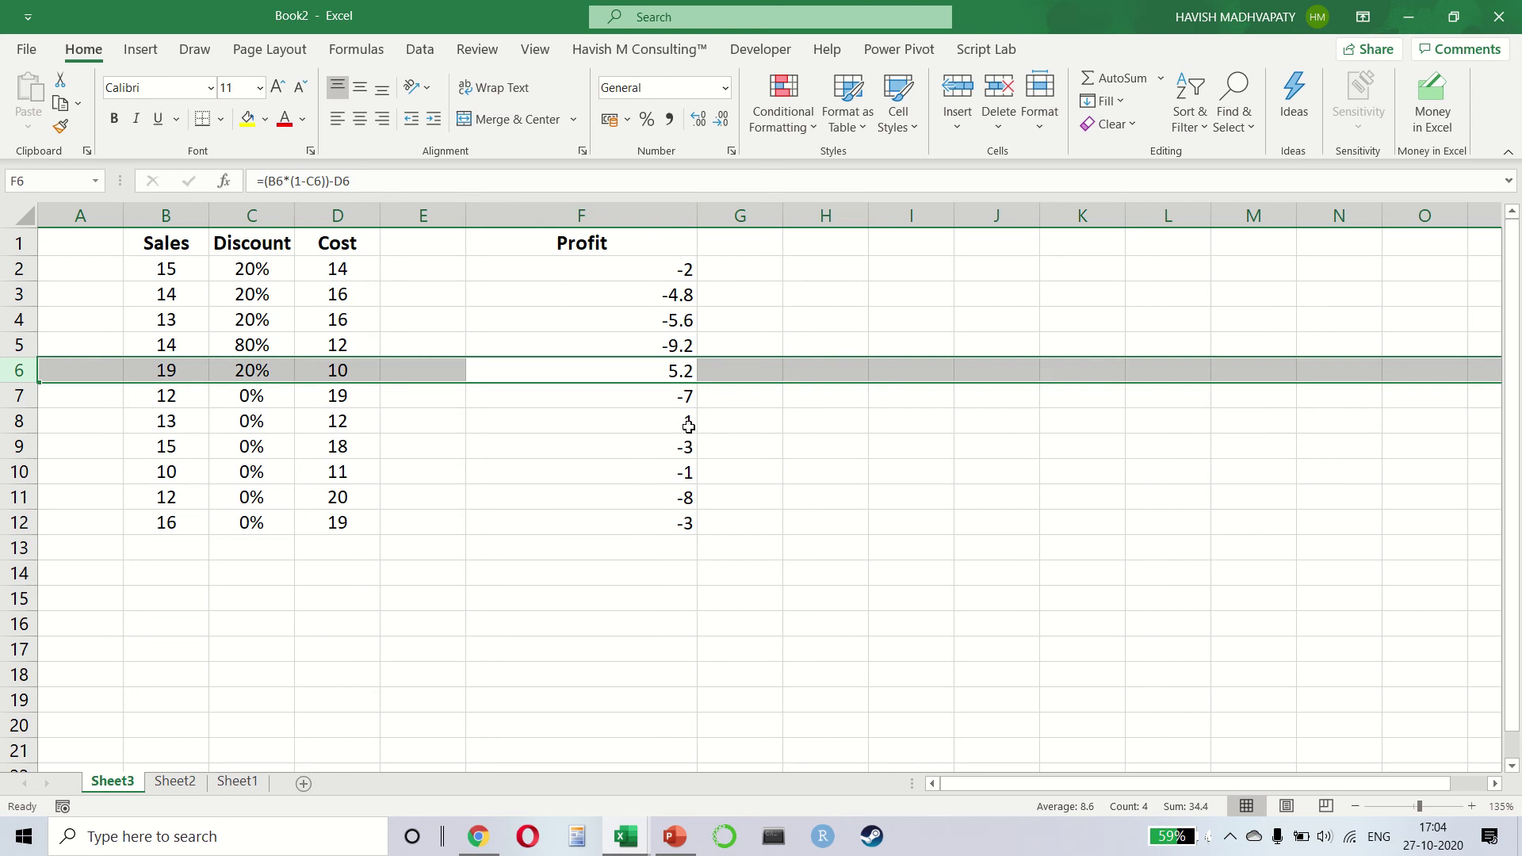
left_click(24, 421, "ctrl")
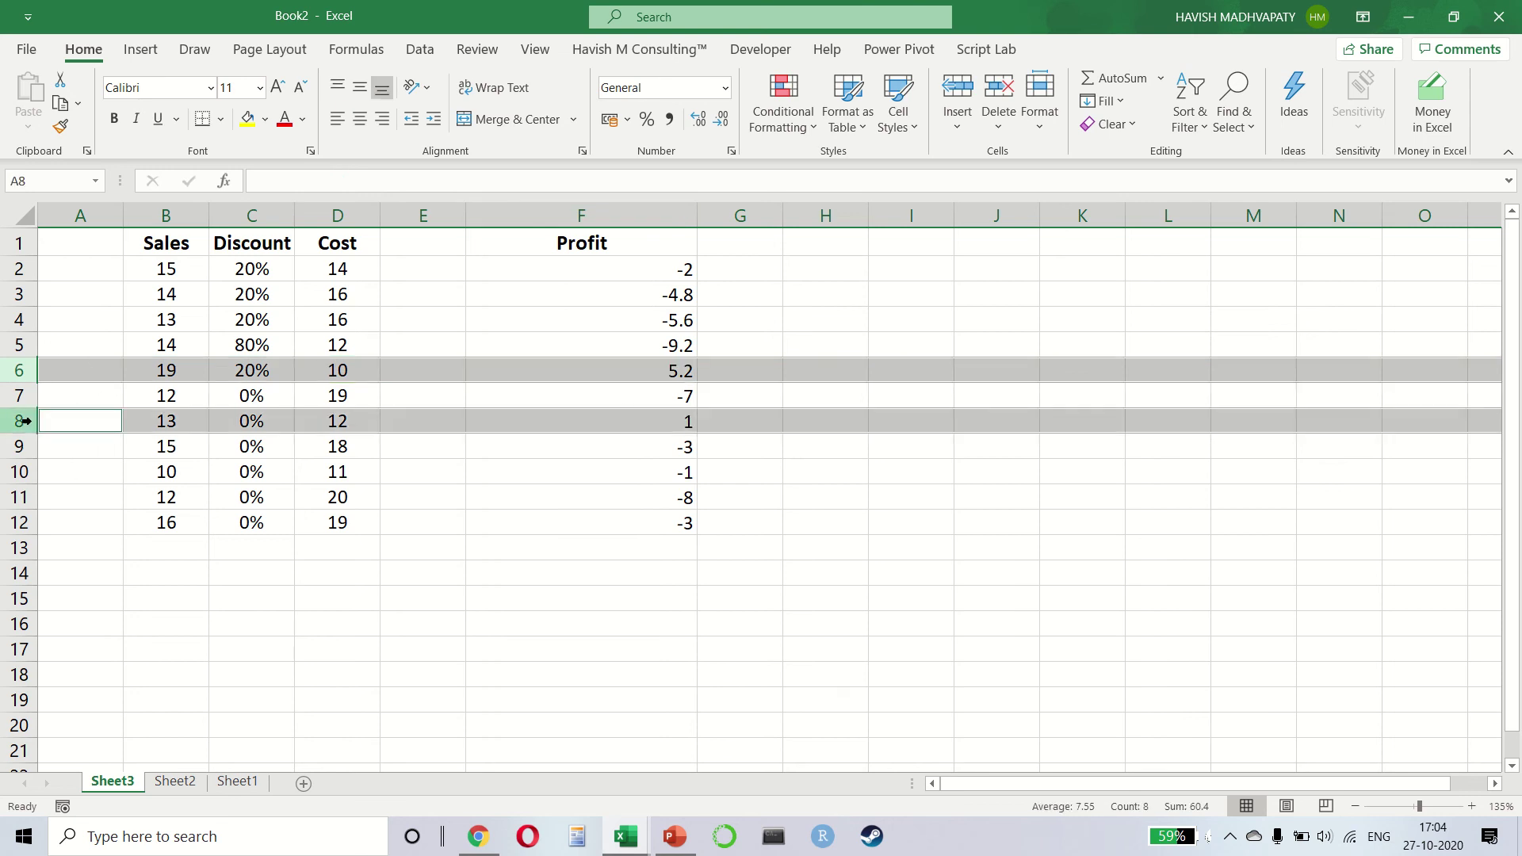
key("Up")
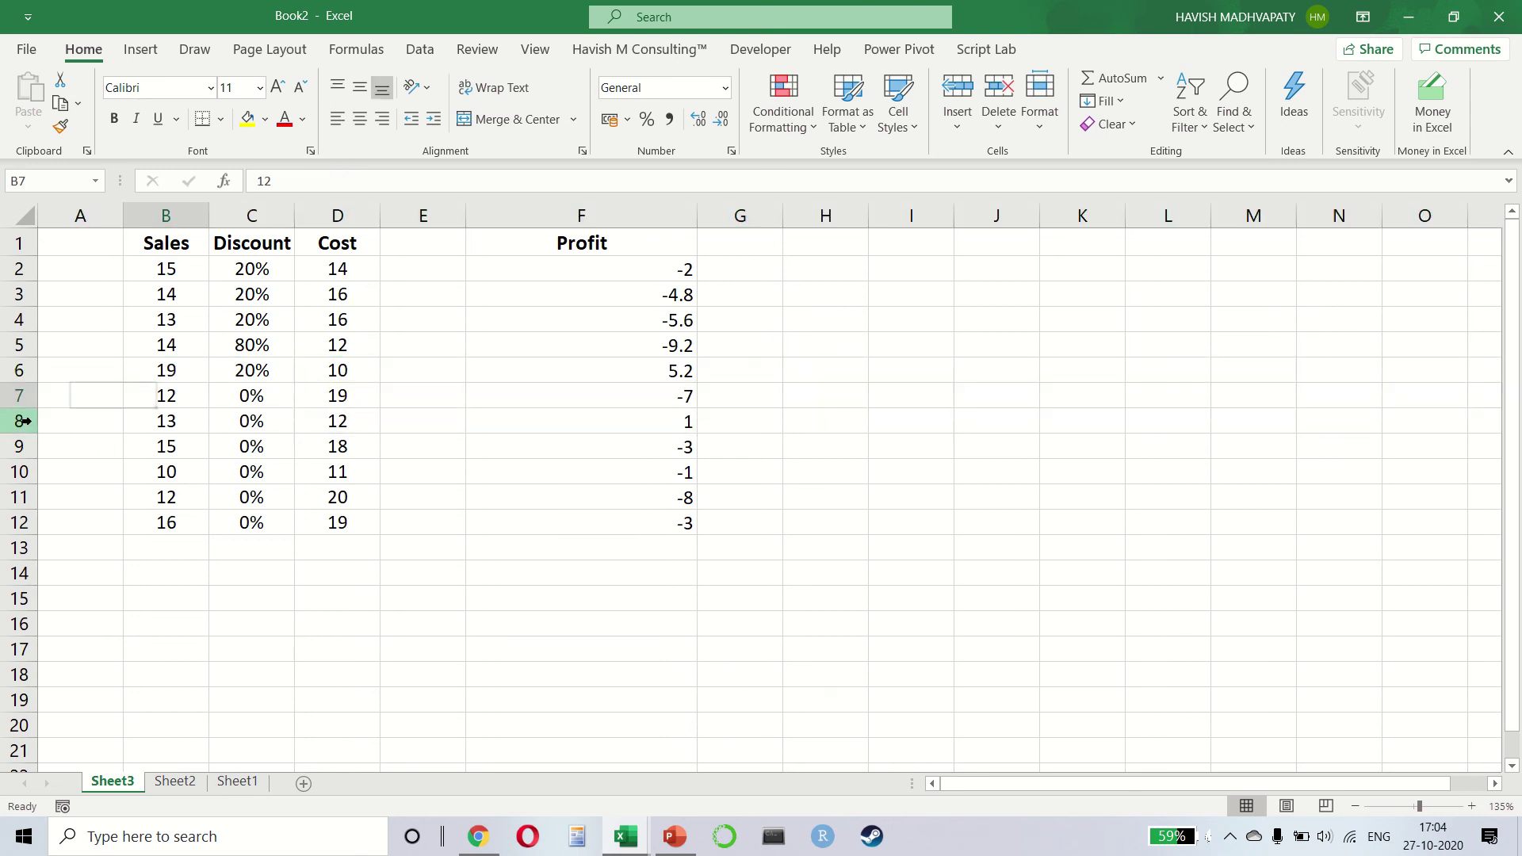
Open the profit formula in F2 to examine its references to Sales, Discount and Cost.
key("Up")
key("Up")
key("Right")
key("Right")
key("Right")
key("Up")
key("Up")
key("Right")
key("Right")
key("Up")
key("F2")
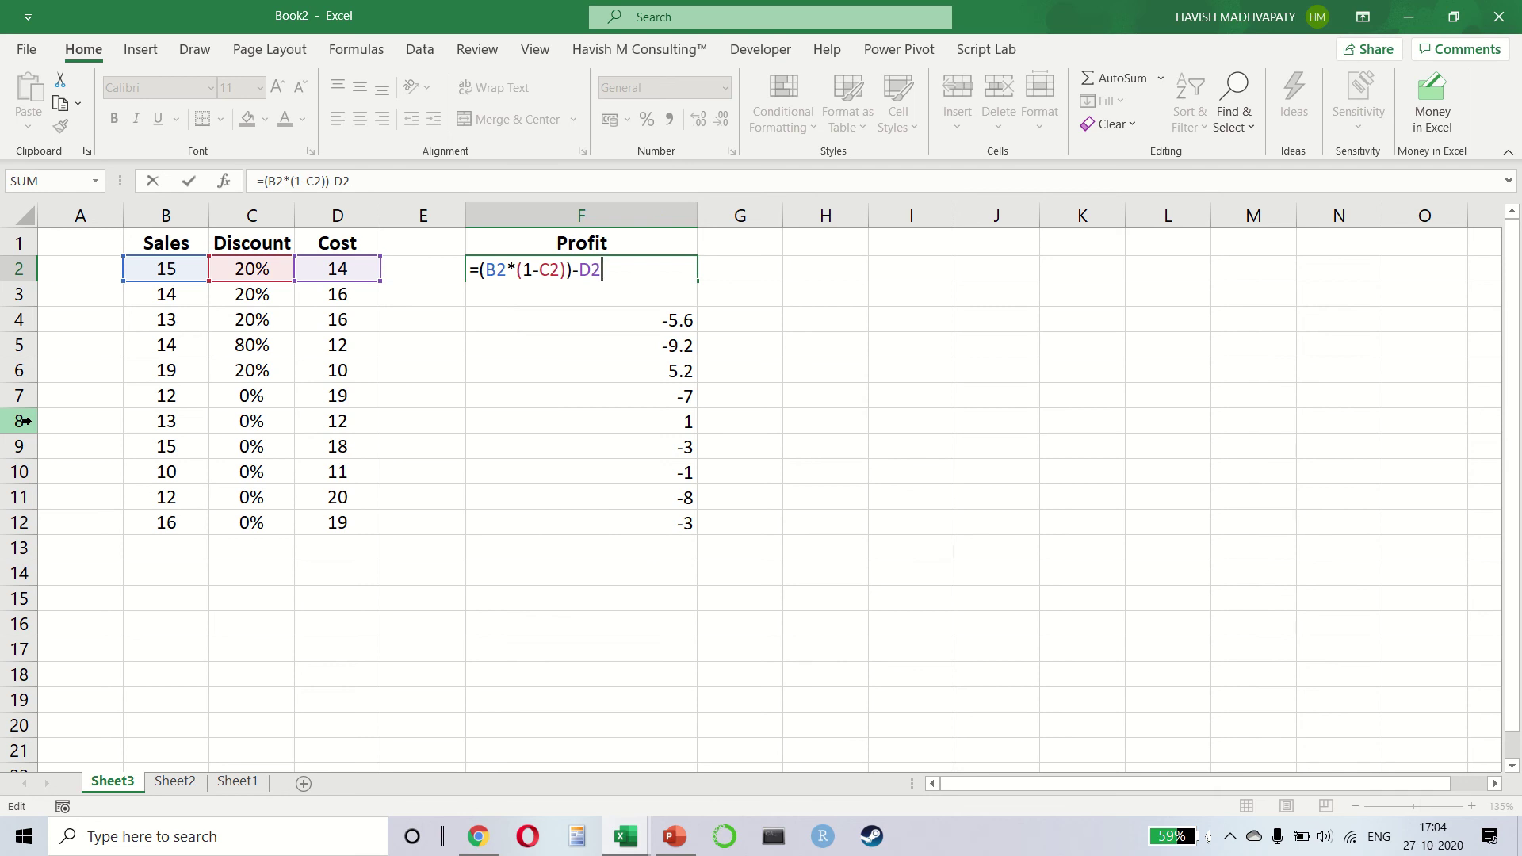
key("Return")
Total the Profit column in F14 with =SUM(F2:F12).
key("Down")
key("Down")
key("Down")
key("Down")
key("Down")
key("Down")
key("Down")
key("Down")
key("Down")
key("Down")
key("Down")
type("=sum")
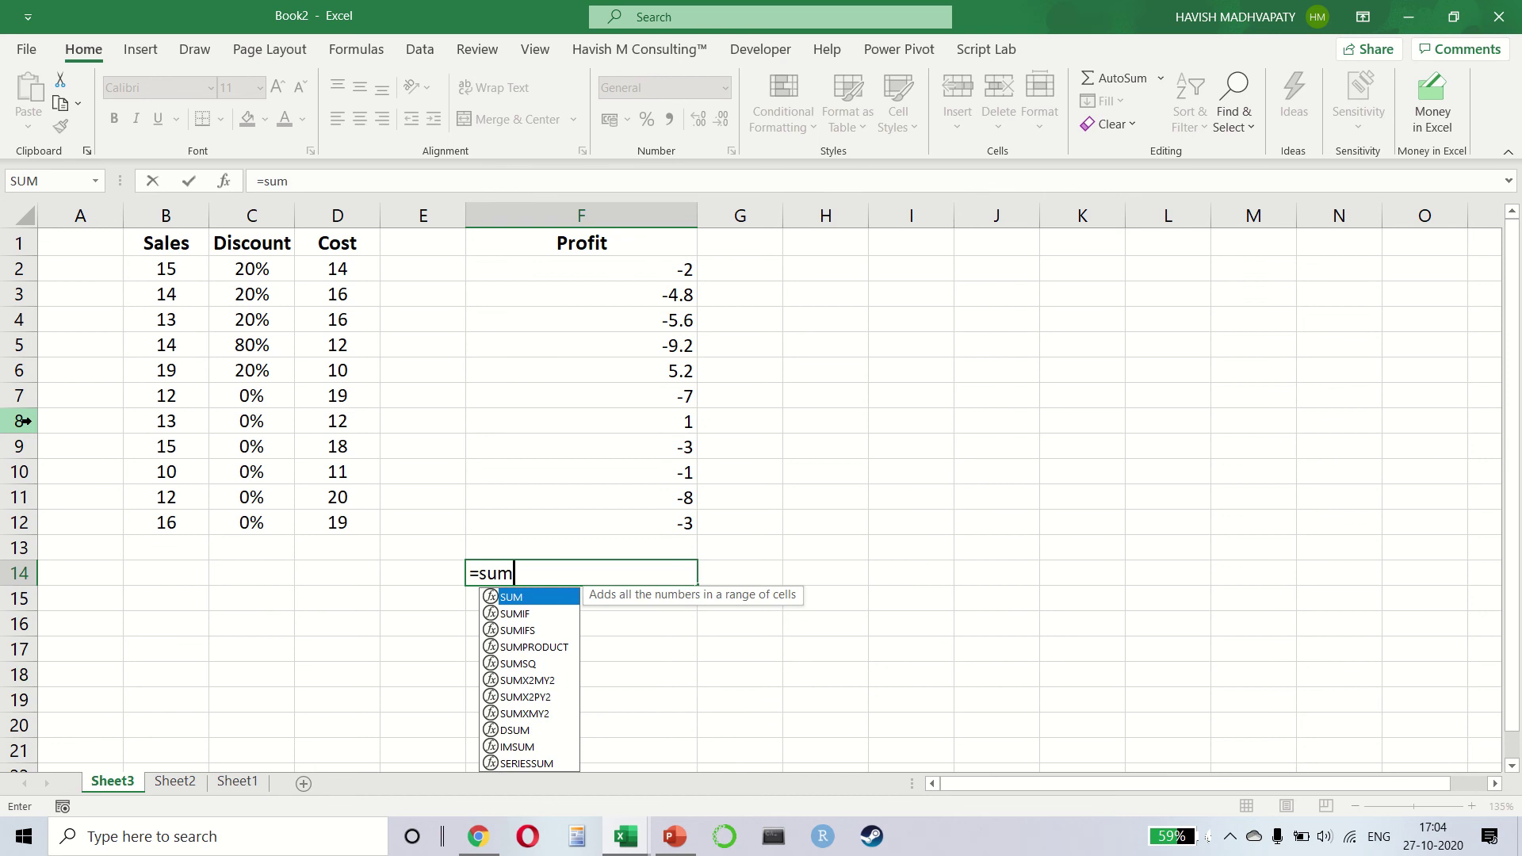
key("Tab")
key("Up")
key("Up")
key("shift+Up")
key("shift+Up")
key("shift+Up")
key("shift+Up")
key("shift+Up")
key("shift+Up")
key("shift+Up")
key("shift+Up")
key("shift+Up")
key("shift+Up")
key("Return")
key("Up")
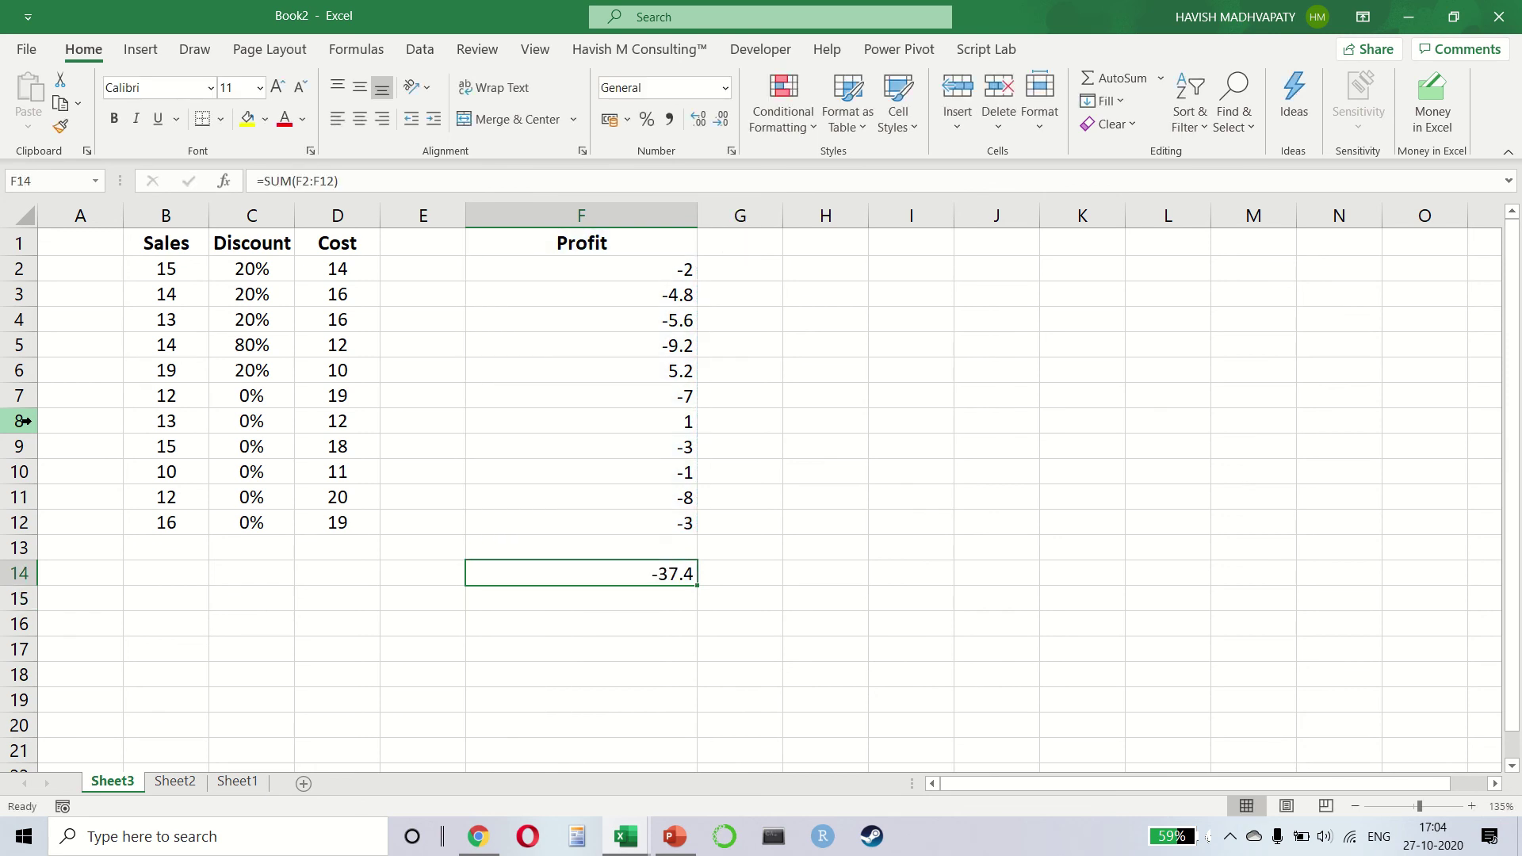
Format the total in F14 with top alignment, bold text and a red font color.
key("alt+h")
key("a")
key("t")
key("ctrl+b")
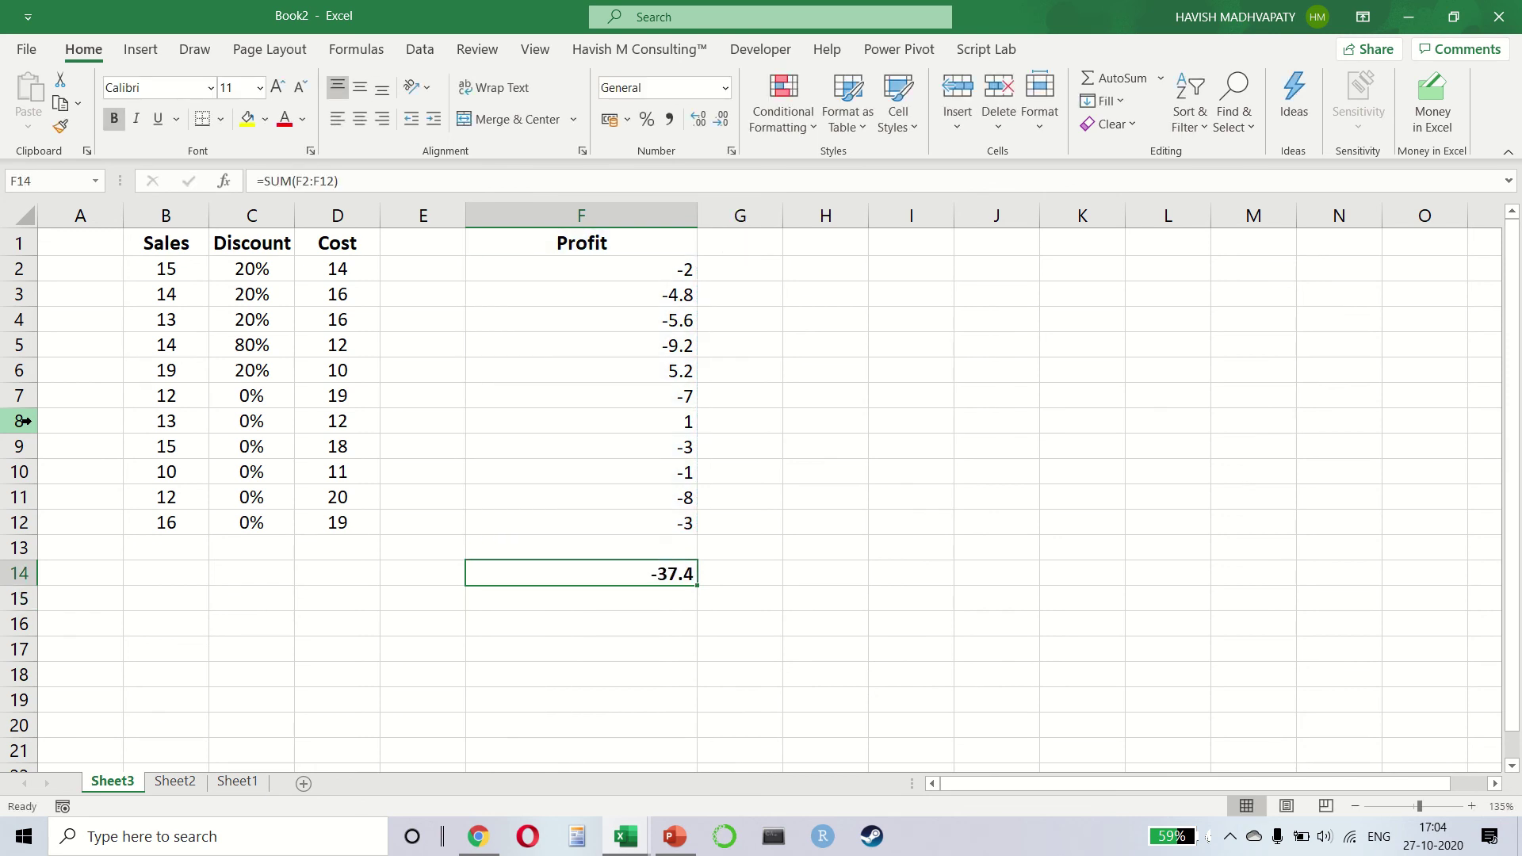
left_click(285, 117)
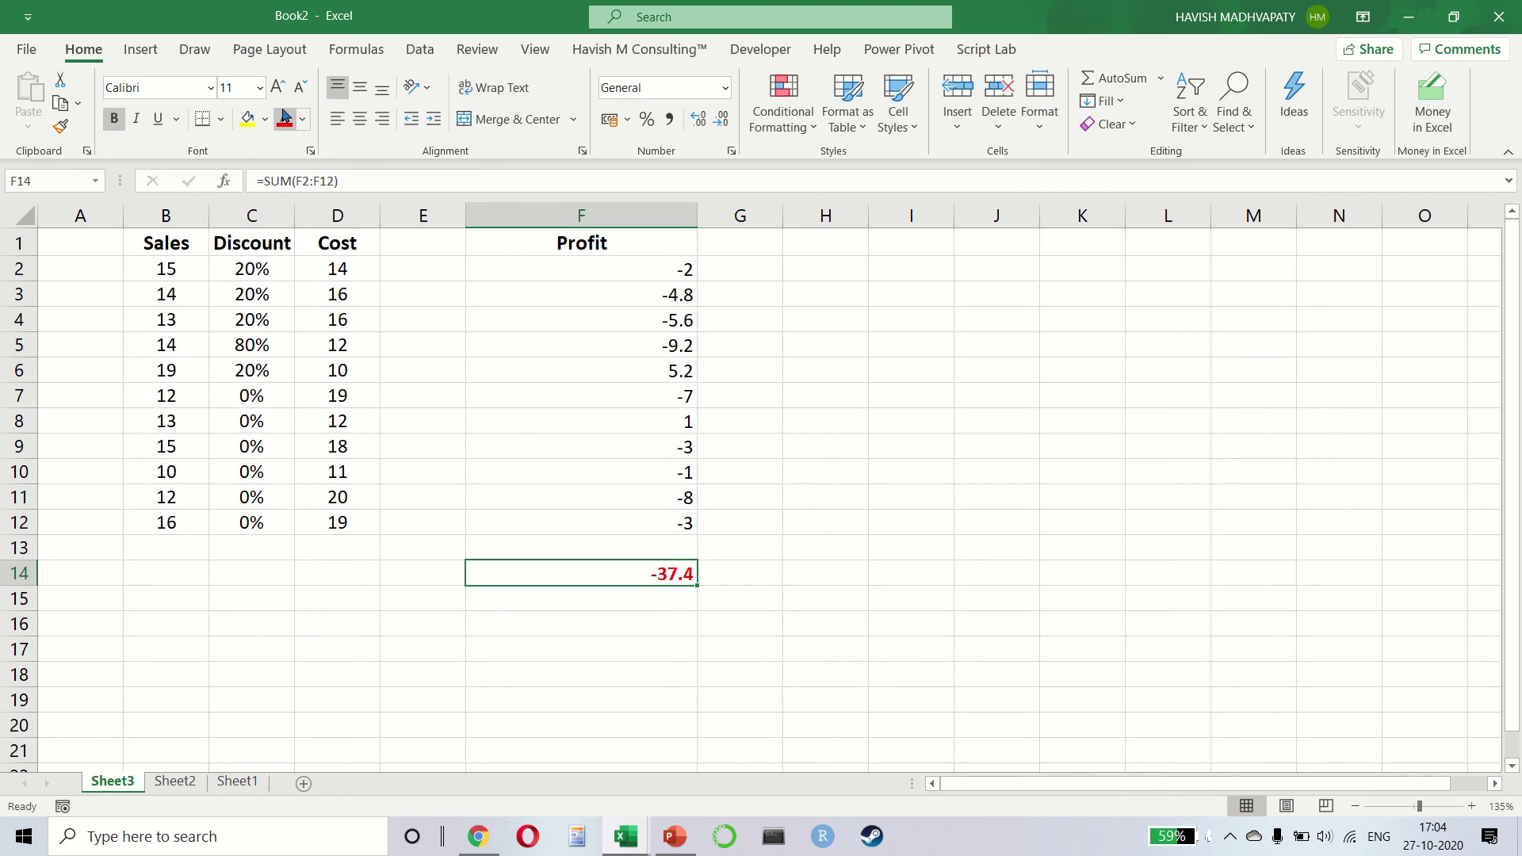
View the SUM formula in F14 in Evaluate Formula, closing it without evaluating.
left_click(355, 49)
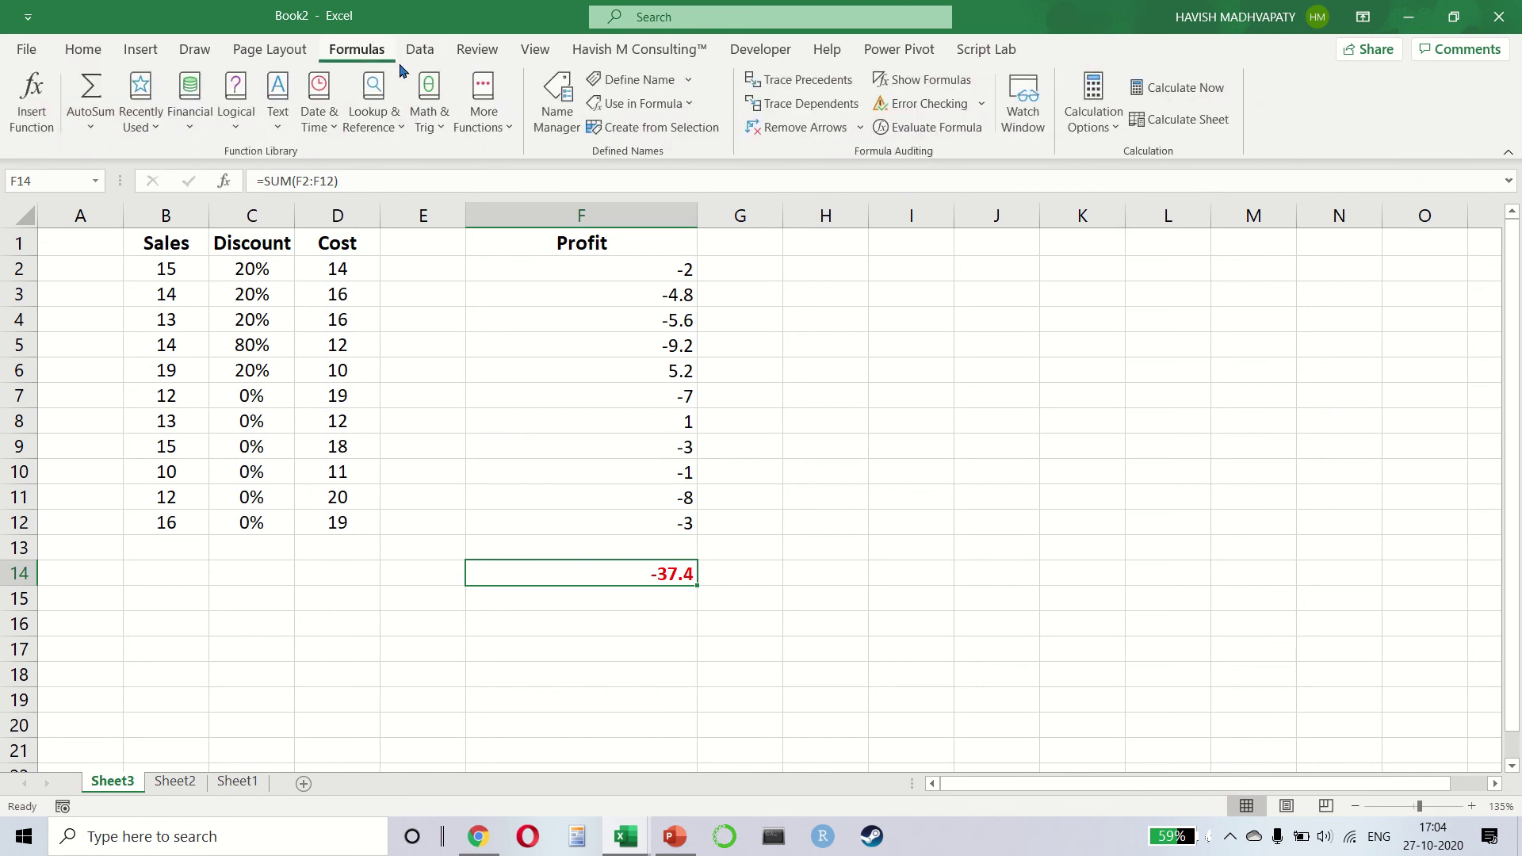
left_click(952, 131)
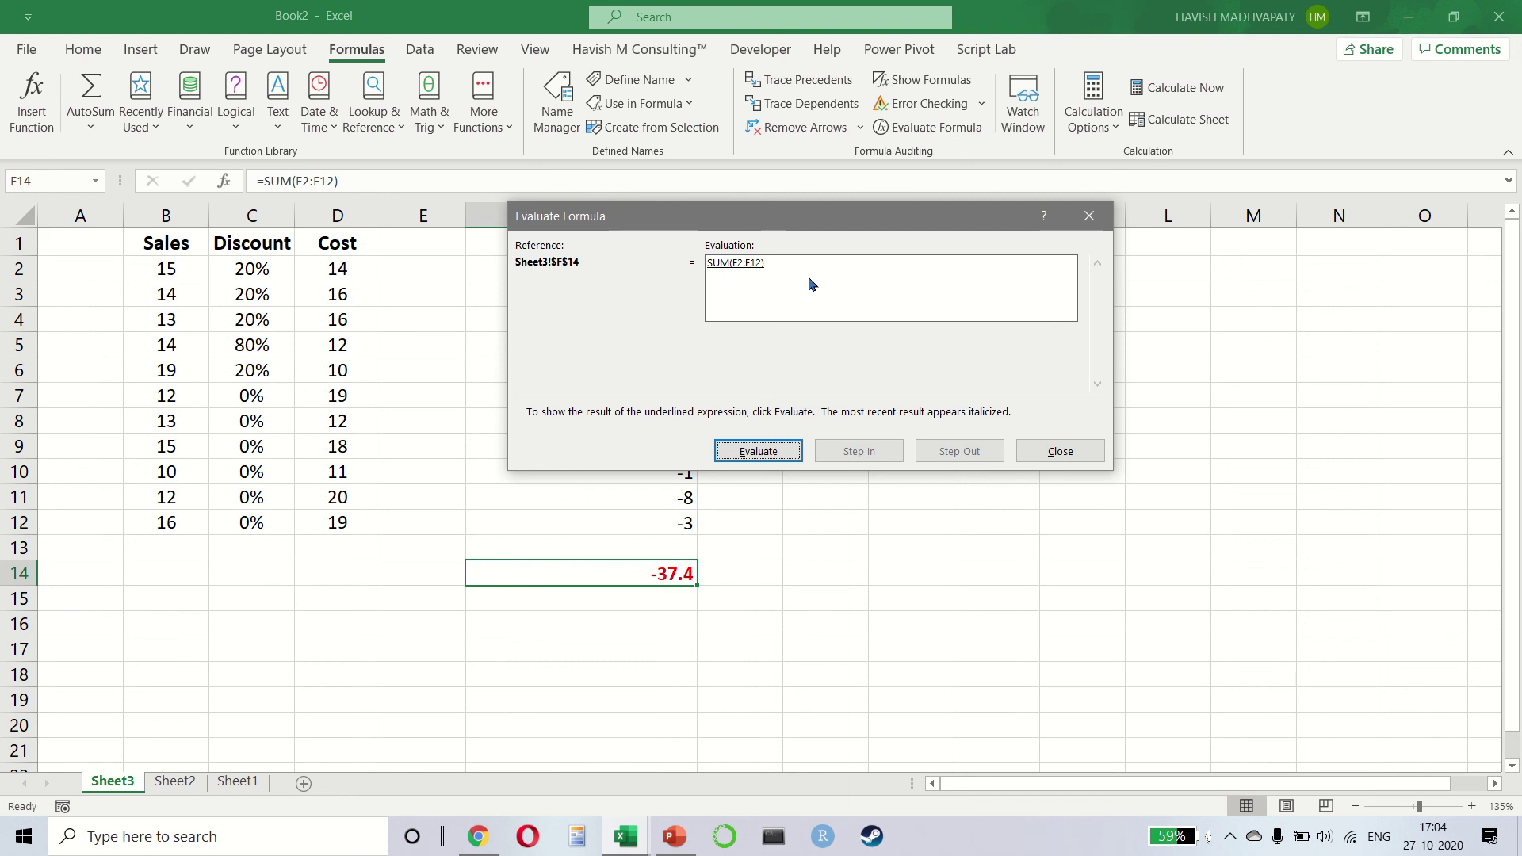
key("Escape")
Examine the nested parts of the profit formula in F2 and compare it with the formula in F3.
key("Up")
key("Up")
key("Up")
key("ctrl+Up")
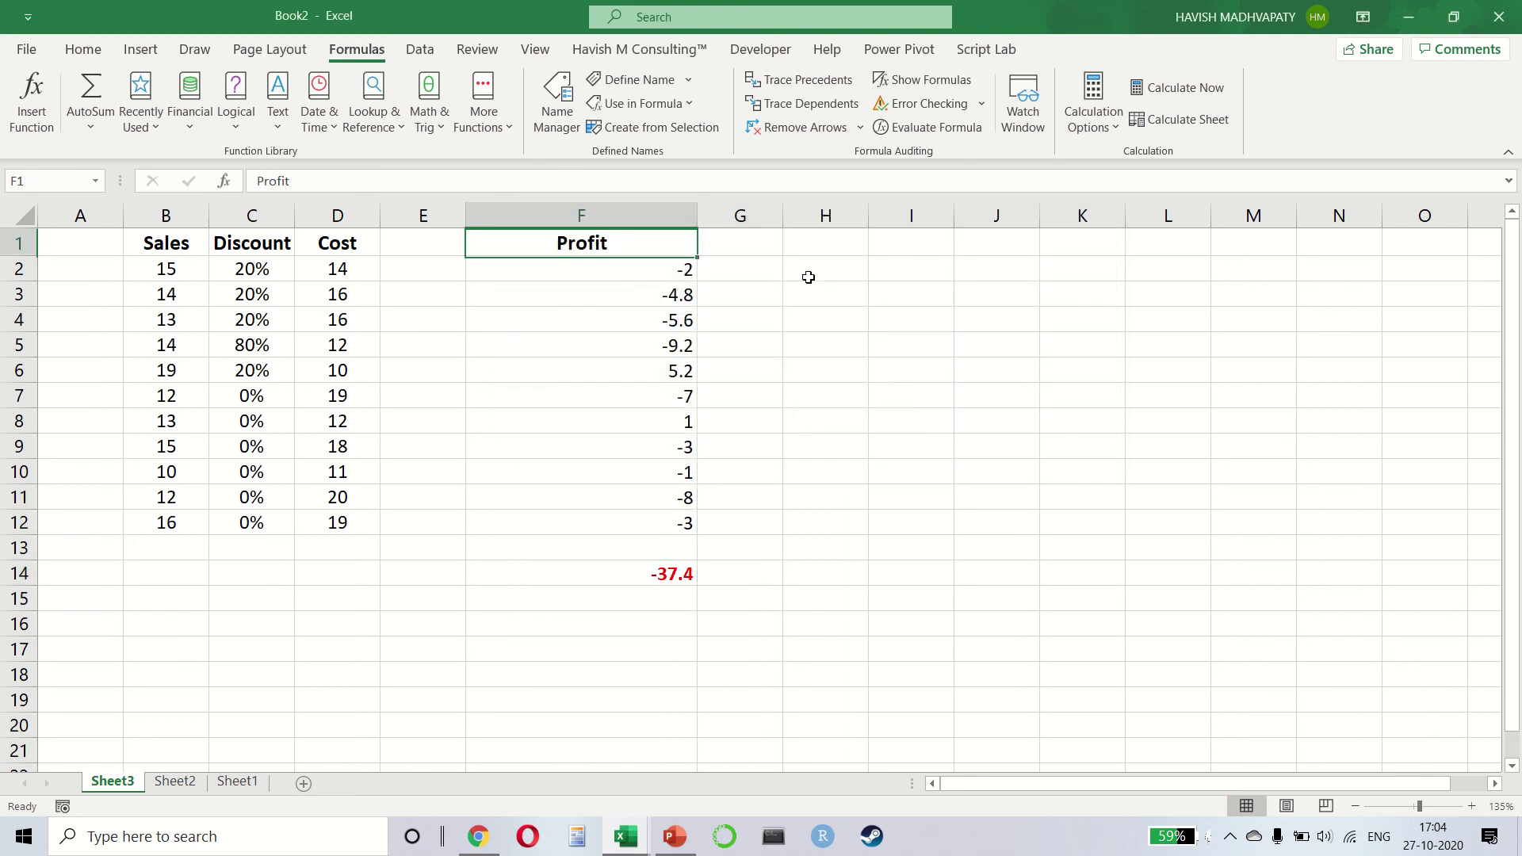
key("Down")
key("F2")
key("ctrl+shift+Left")
key("ctrl+shift+Left")
key("ctrl+shift+Left")
key("ctrl+shift+Left")
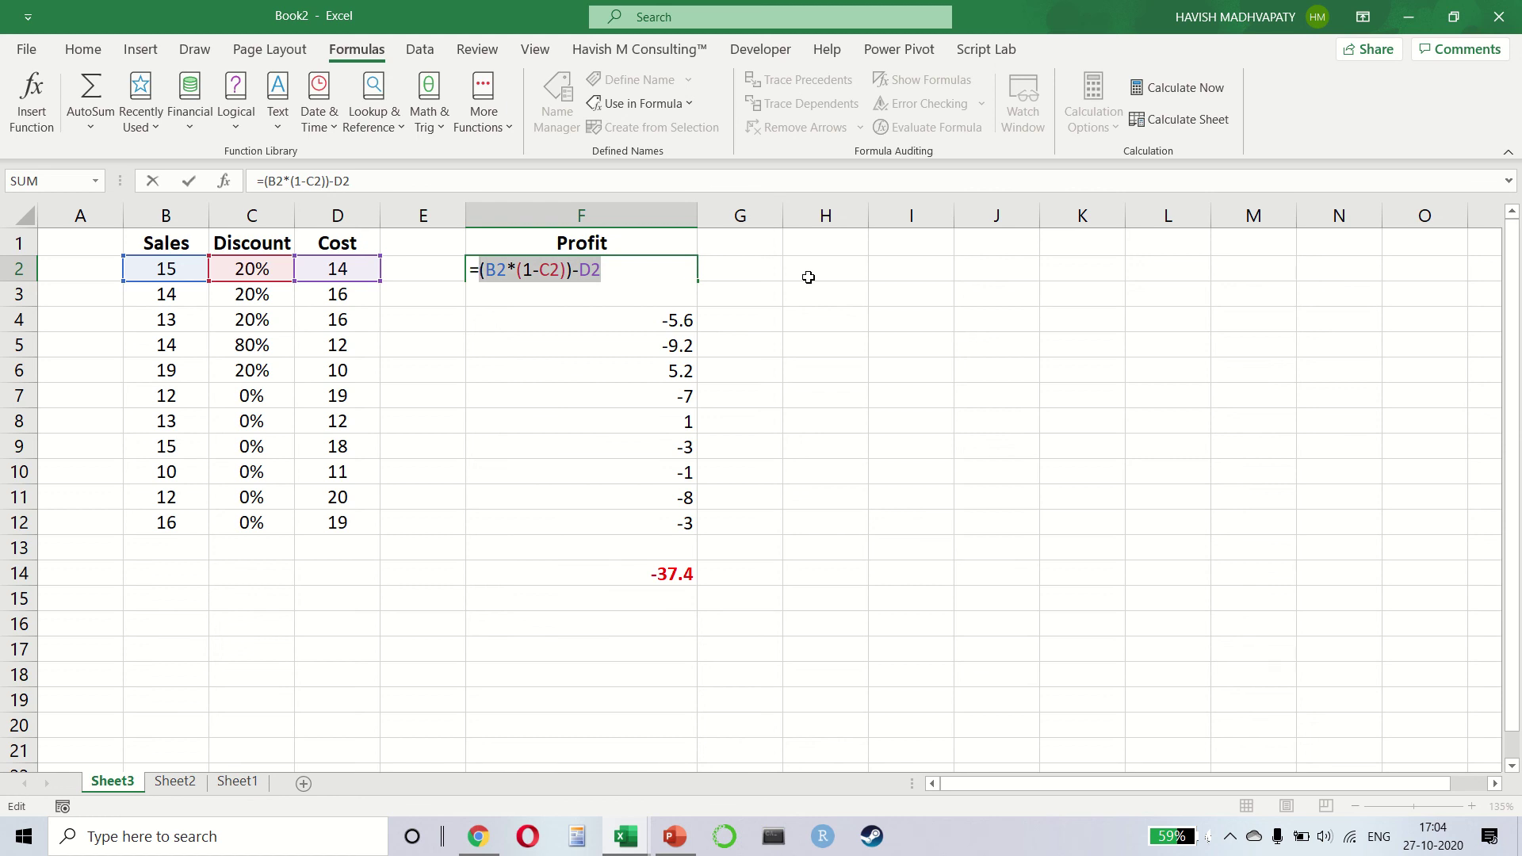
key("Escape")
key("Down")
key("Up")
key("Down")
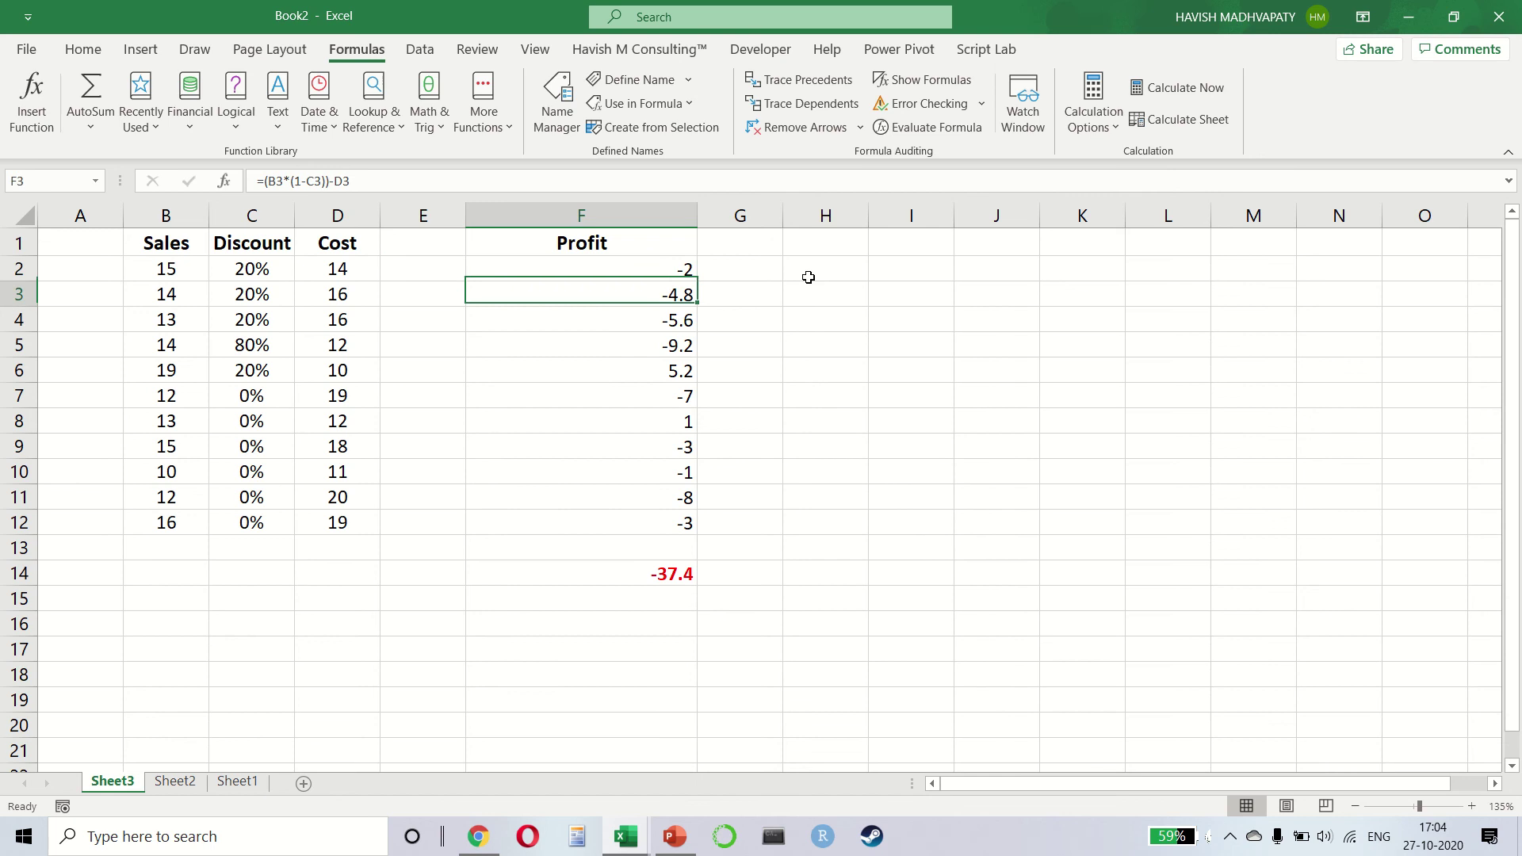
key("Up")
key("F2")
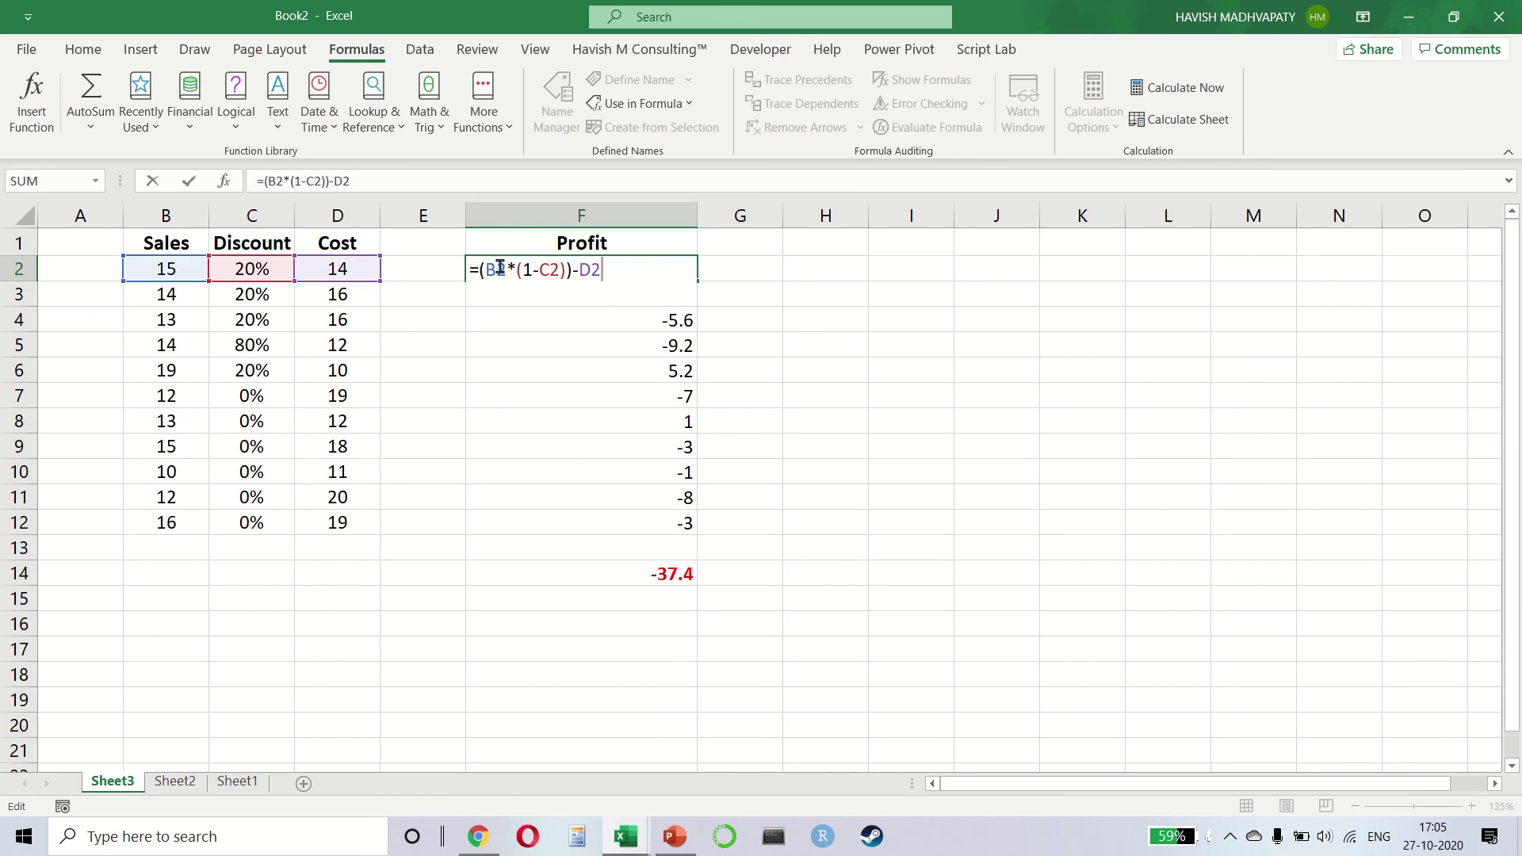
key("Escape")
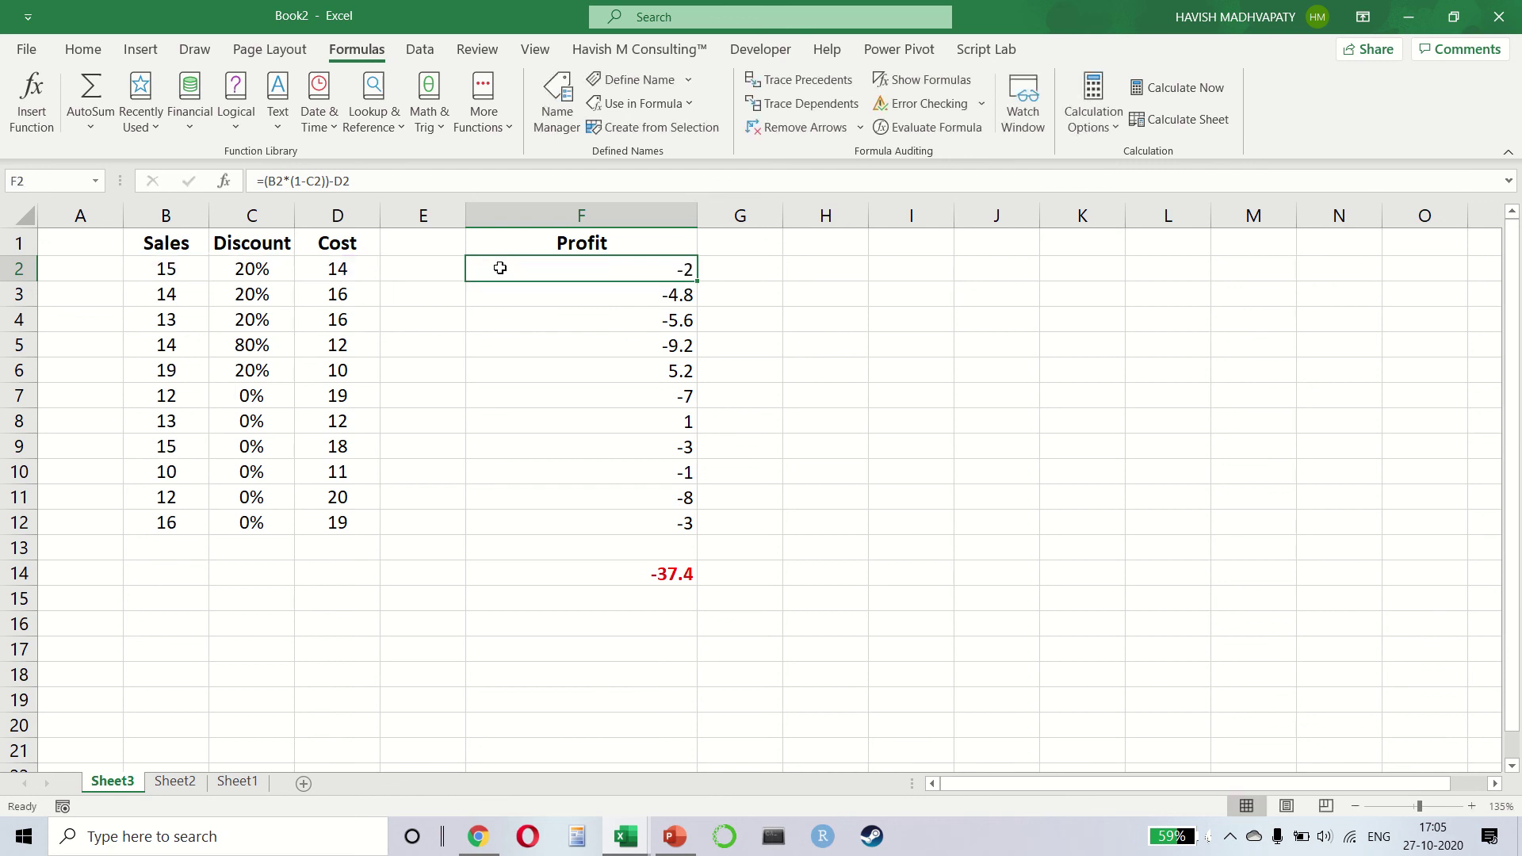
Evaluate the profit formula in F2 one stage at a time through to its final result.
left_click(897, 140)
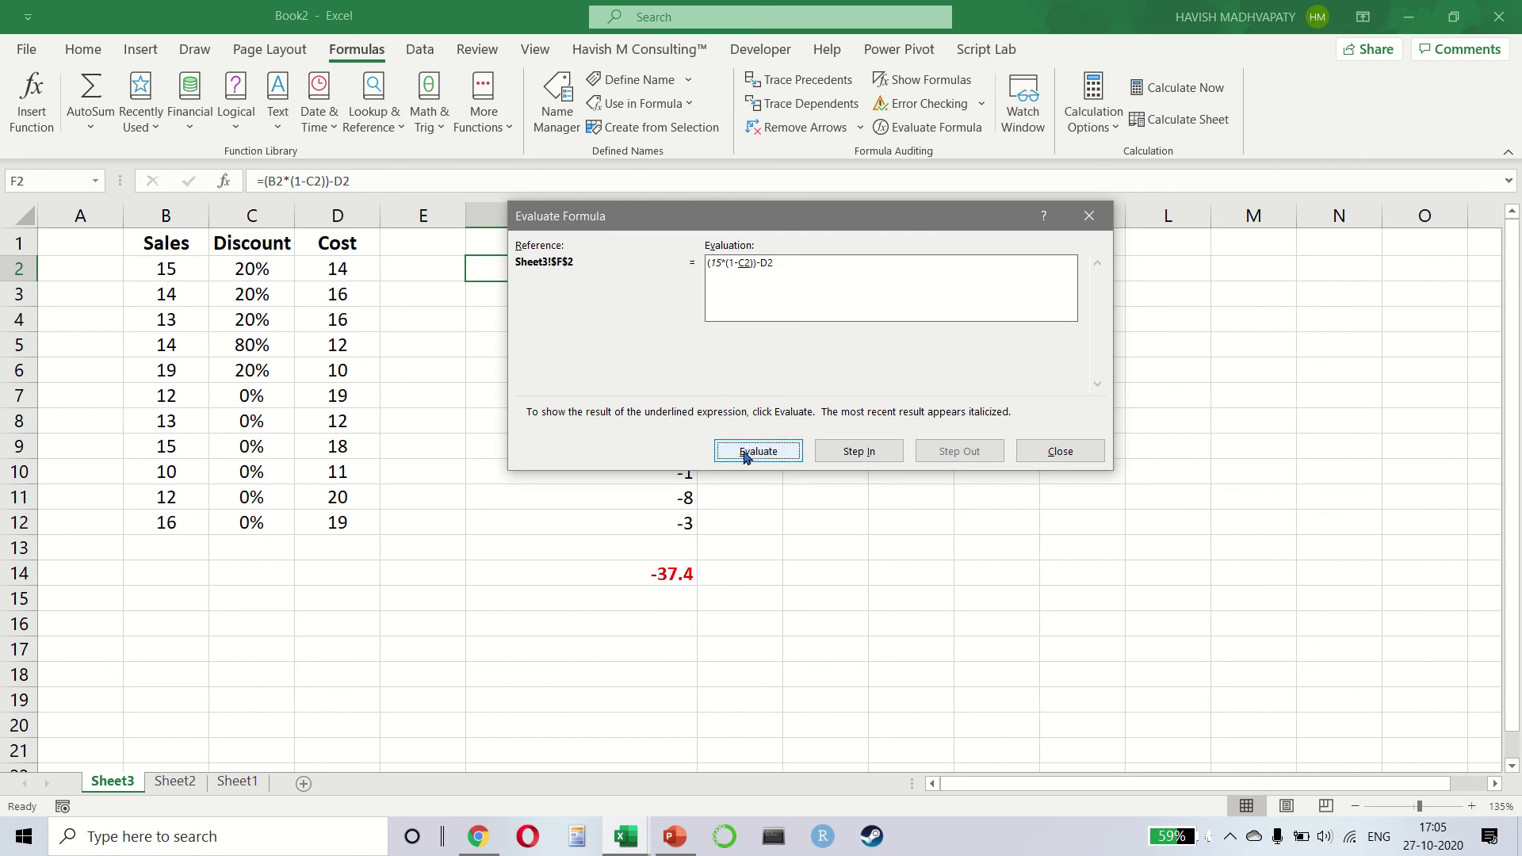
left_click(745, 455)
left_click(759, 453)
left_click(759, 450)
left_click(778, 460)
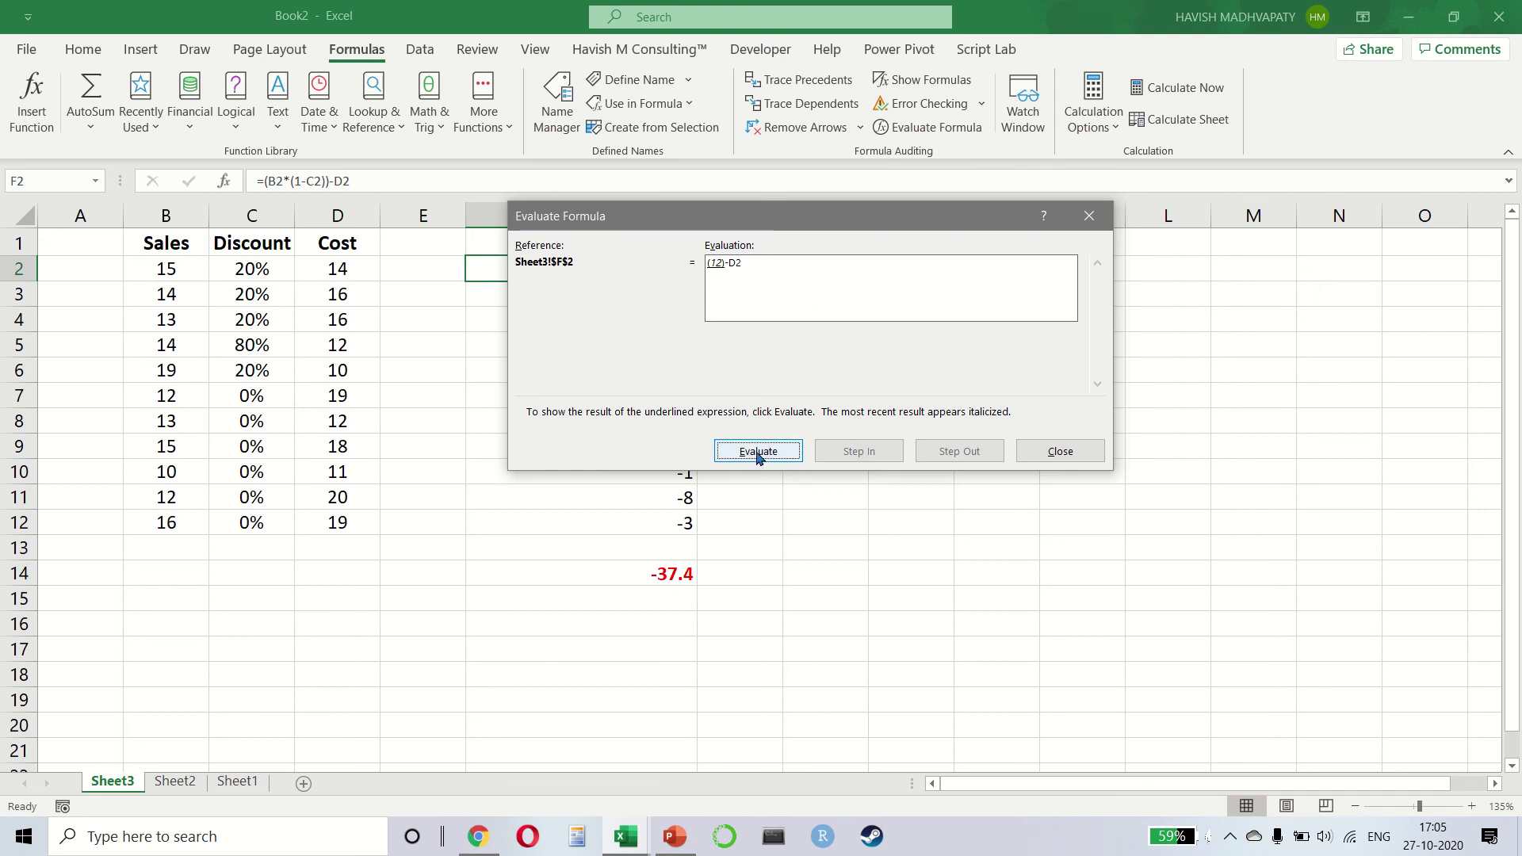
left_click(759, 453)
left_click(758, 453)
left_click(759, 453)
left_click(1042, 450)
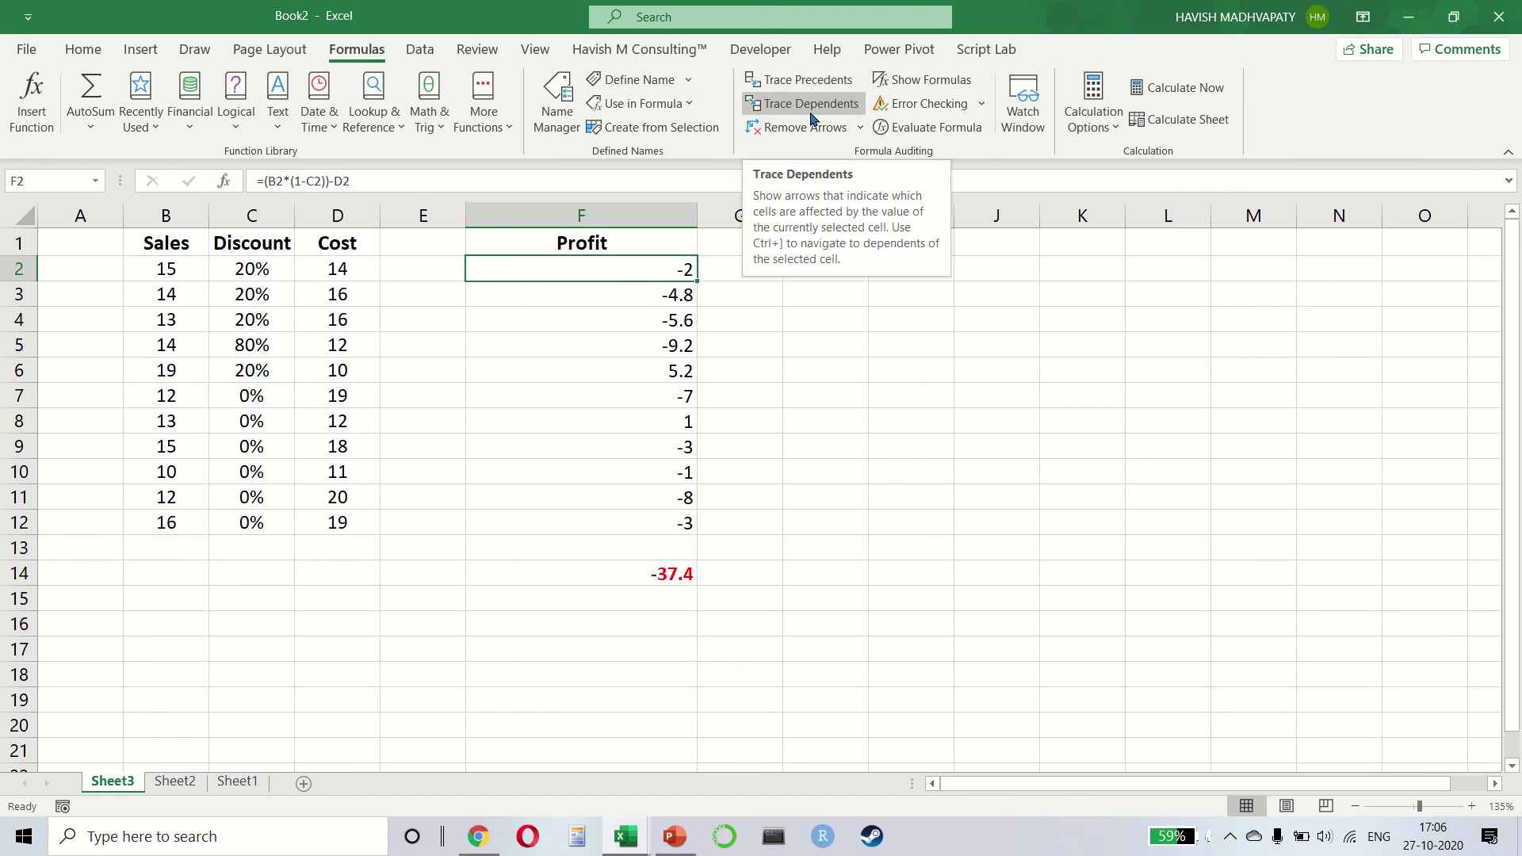
Review the F2 profit formula's references and trace its precedents, clearing the arrows when done.
double_click(608, 272)
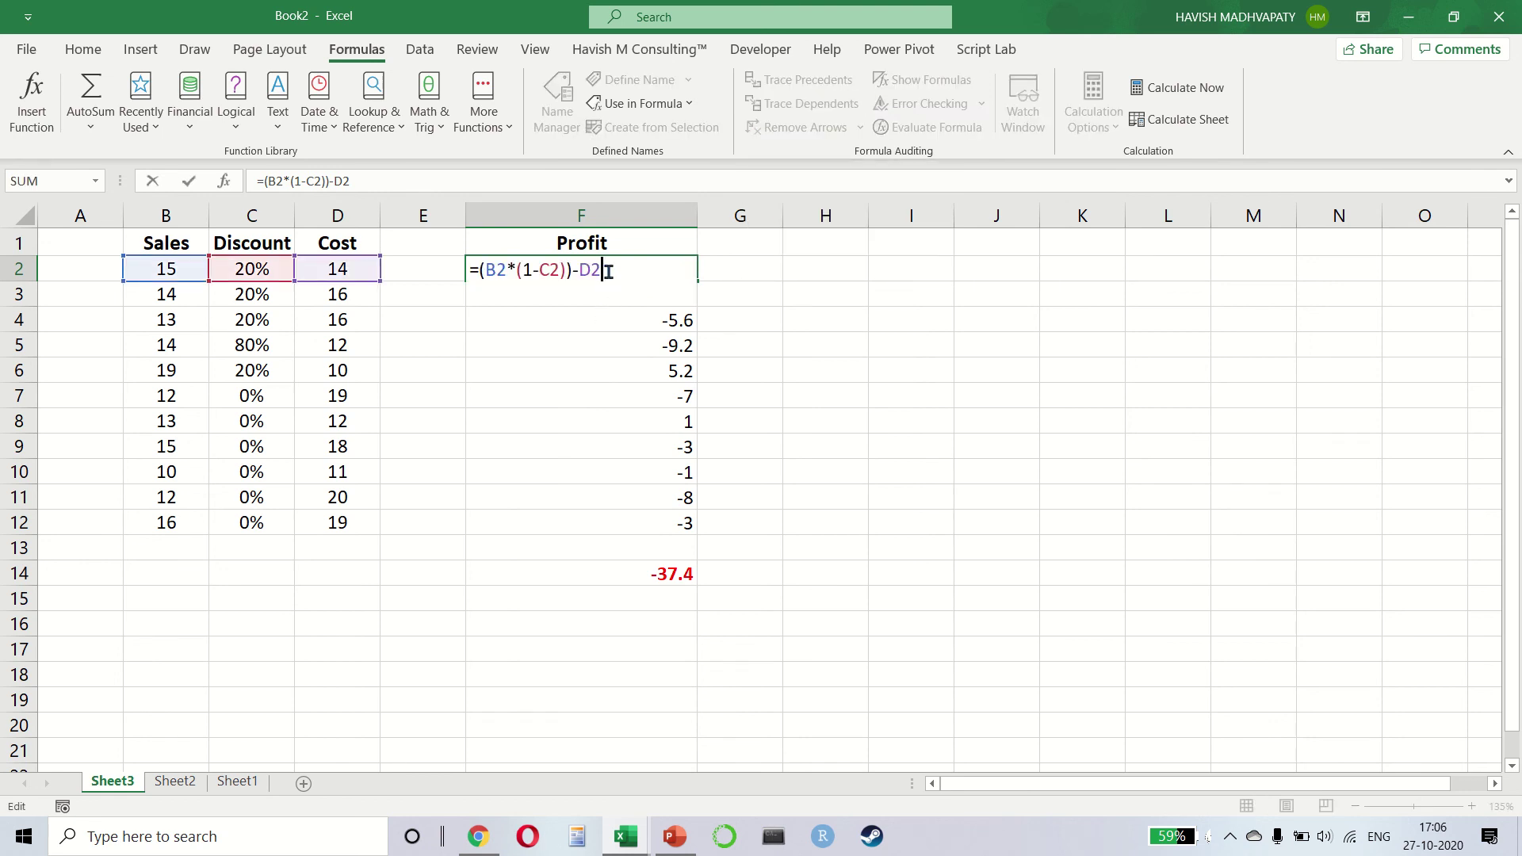
key("Escape")
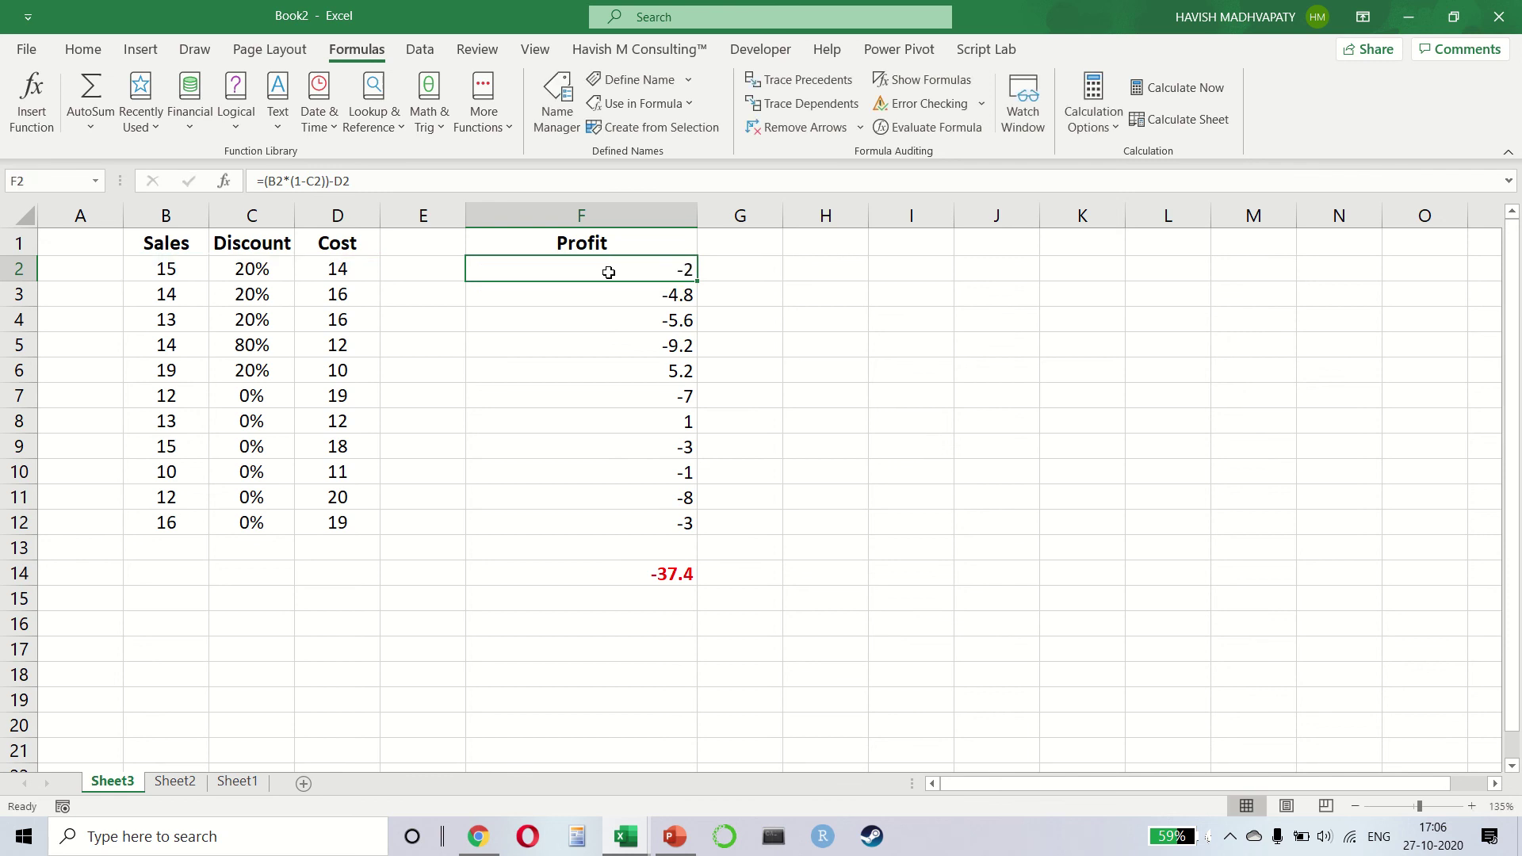
double_click(608, 272)
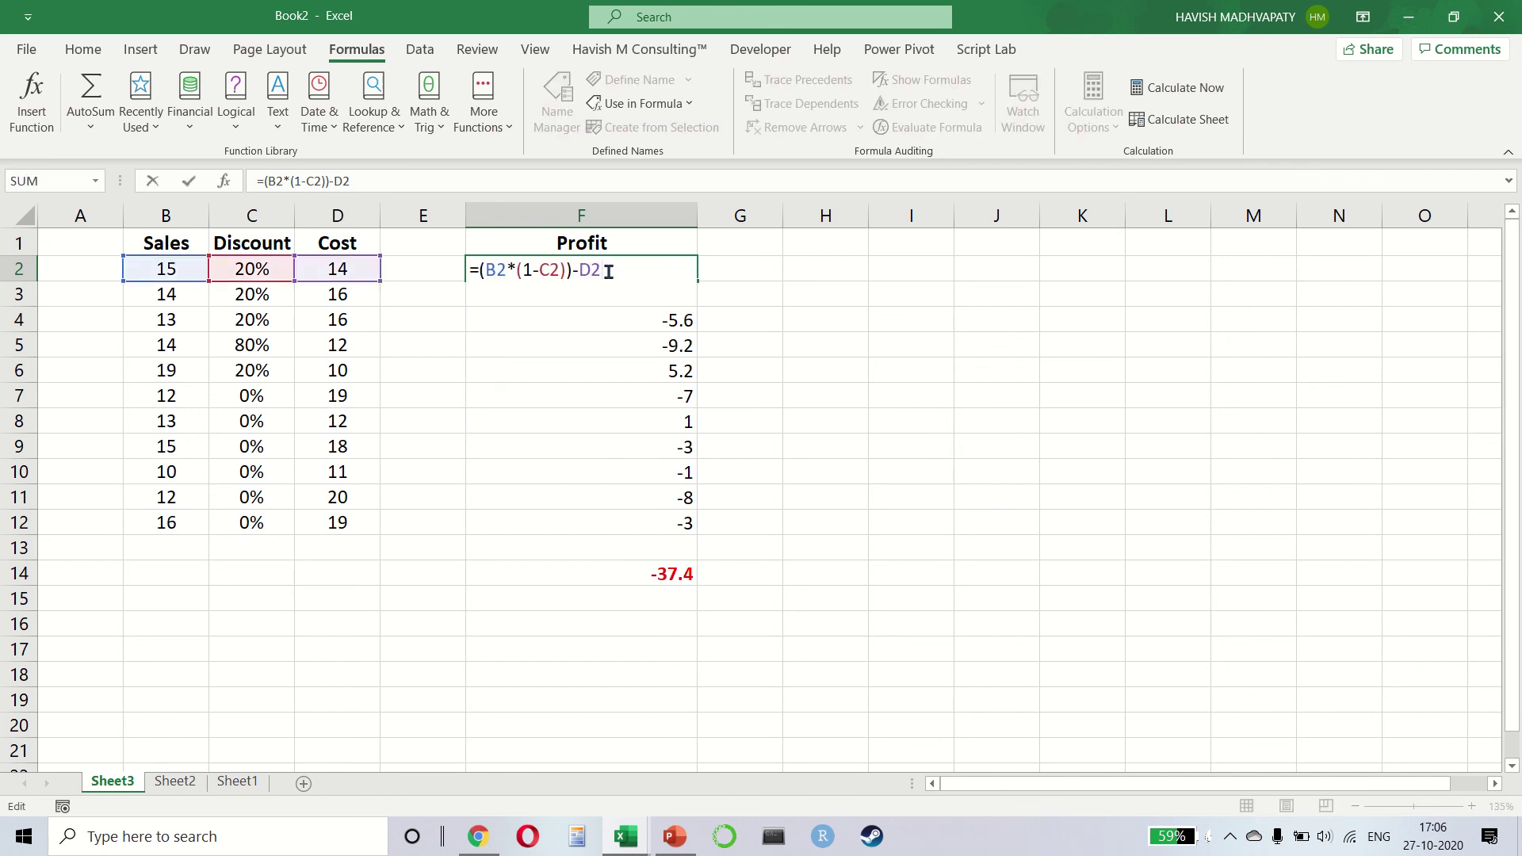
key("Escape")
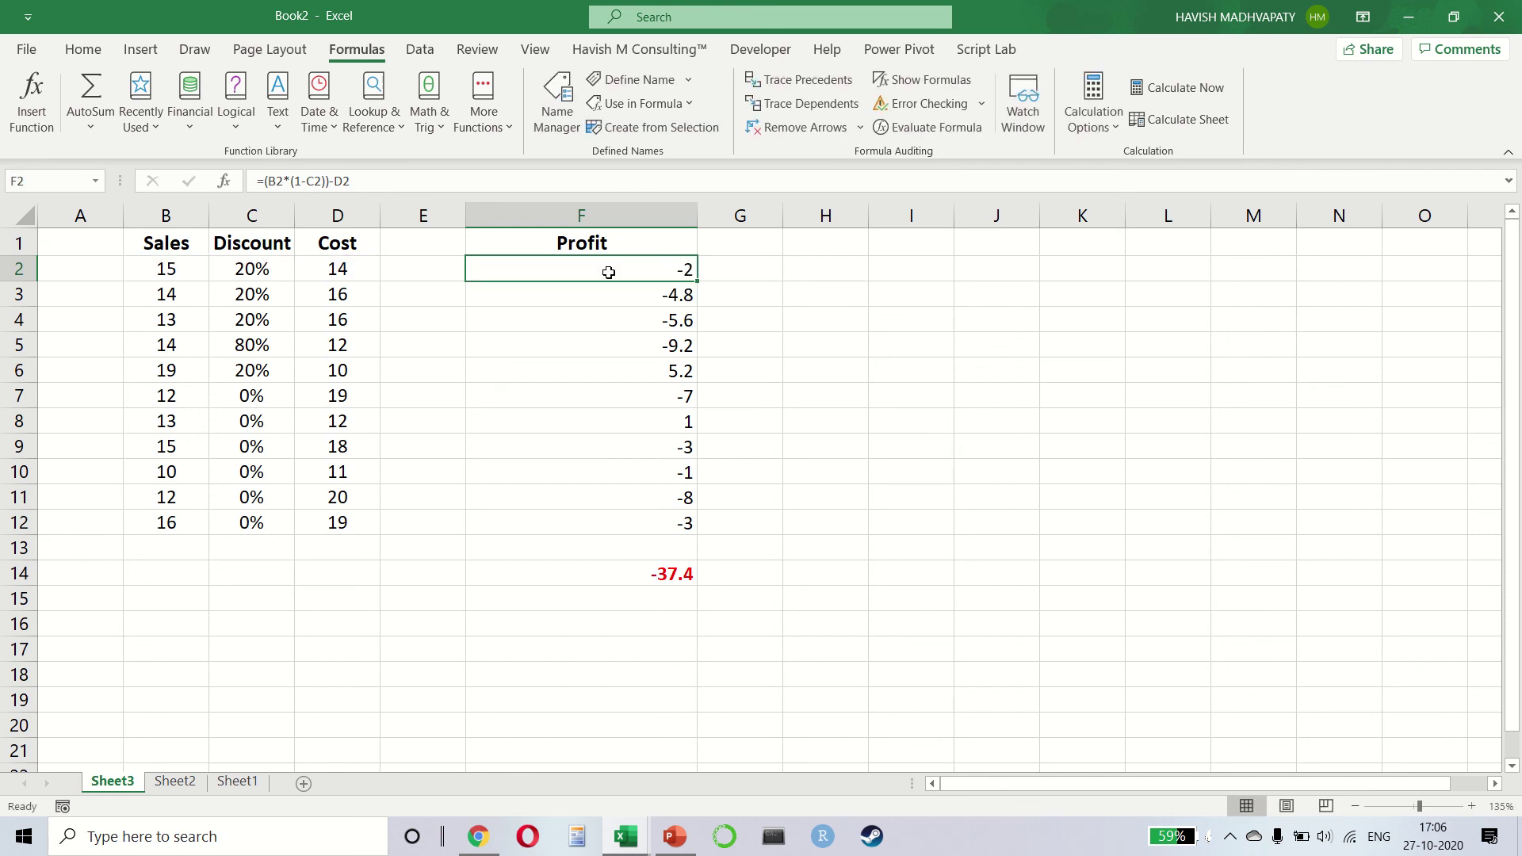
left_click(801, 89)
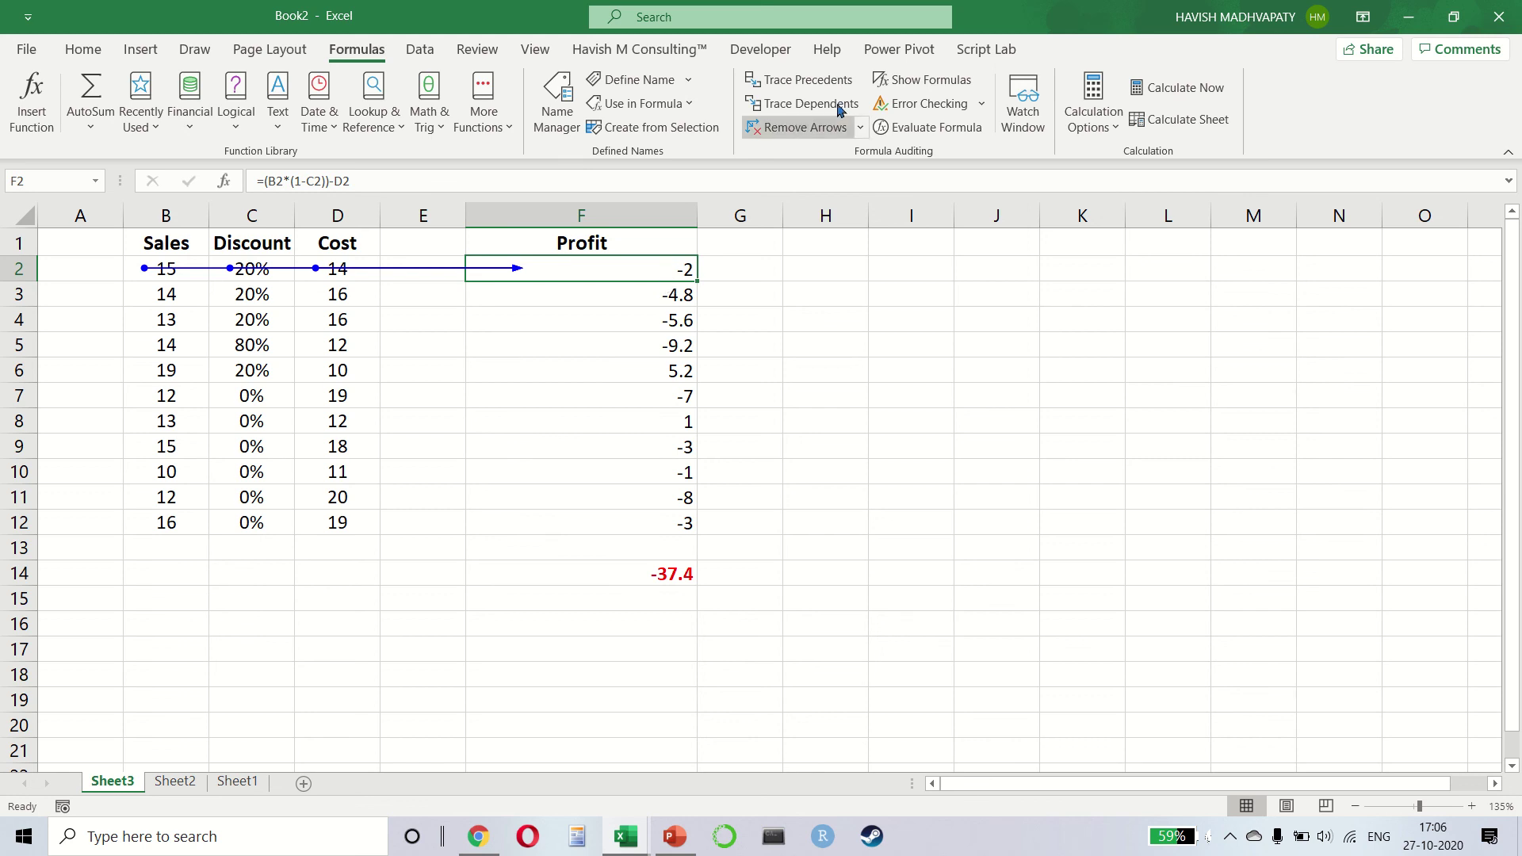
left_click(821, 129)
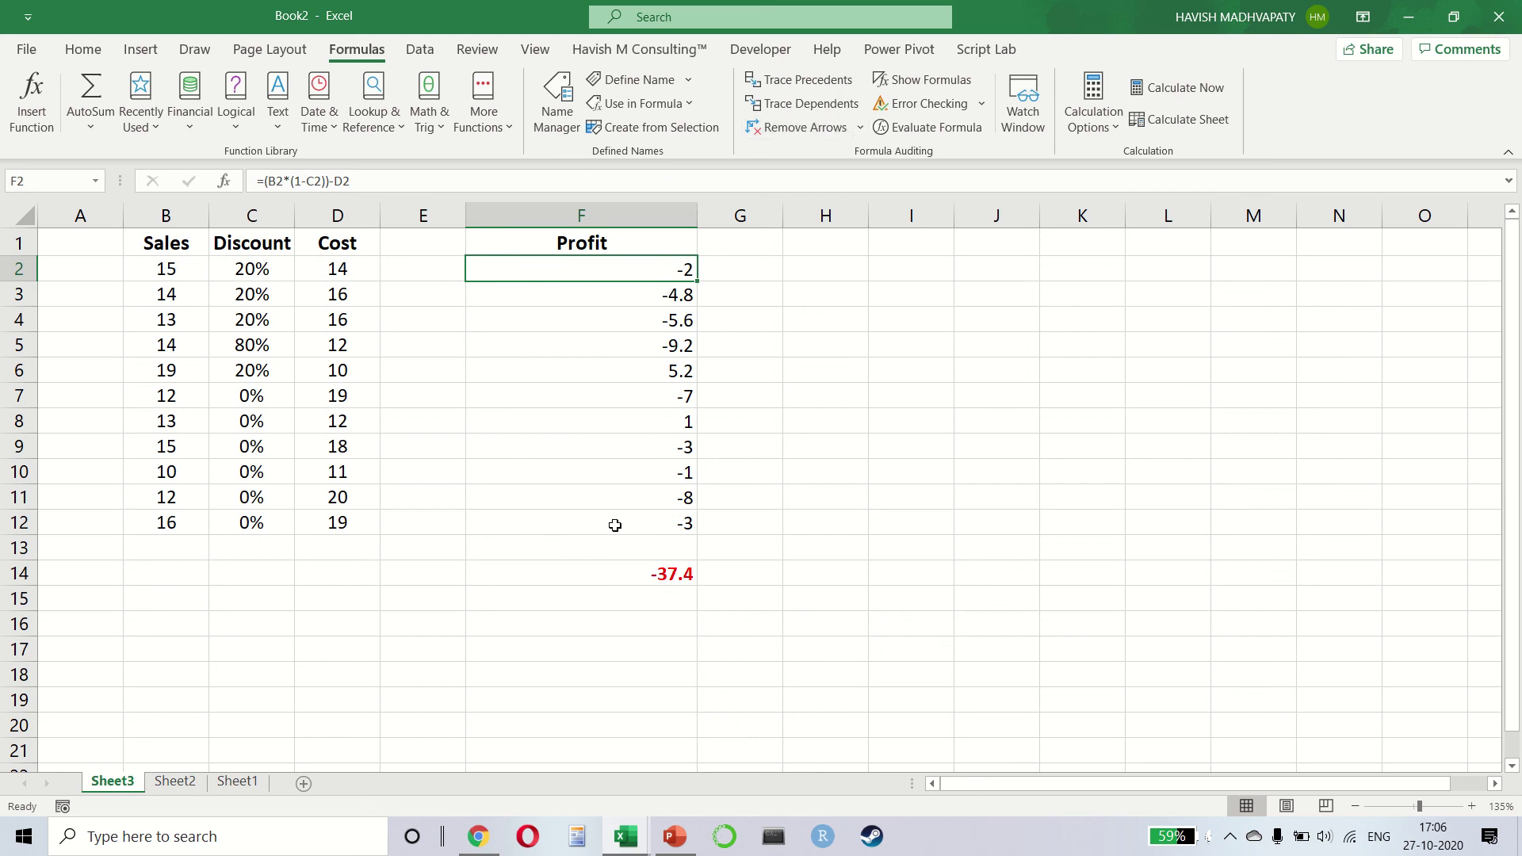
Trace precedents for the F14 total and for the selected profits F2:F12, clearing the arrows when done.
left_click(635, 577)
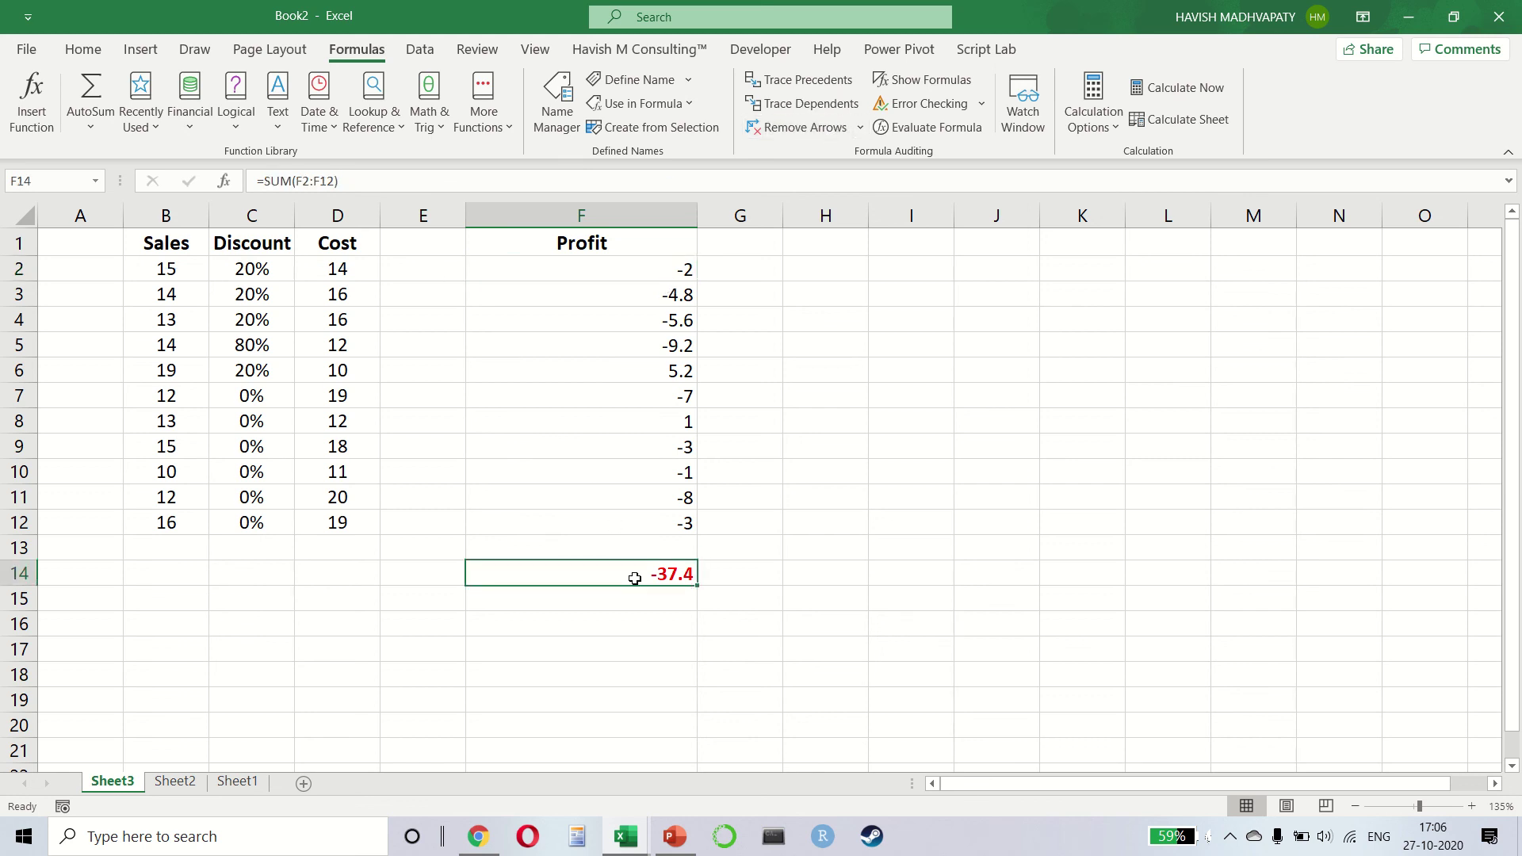
left_click(819, 87)
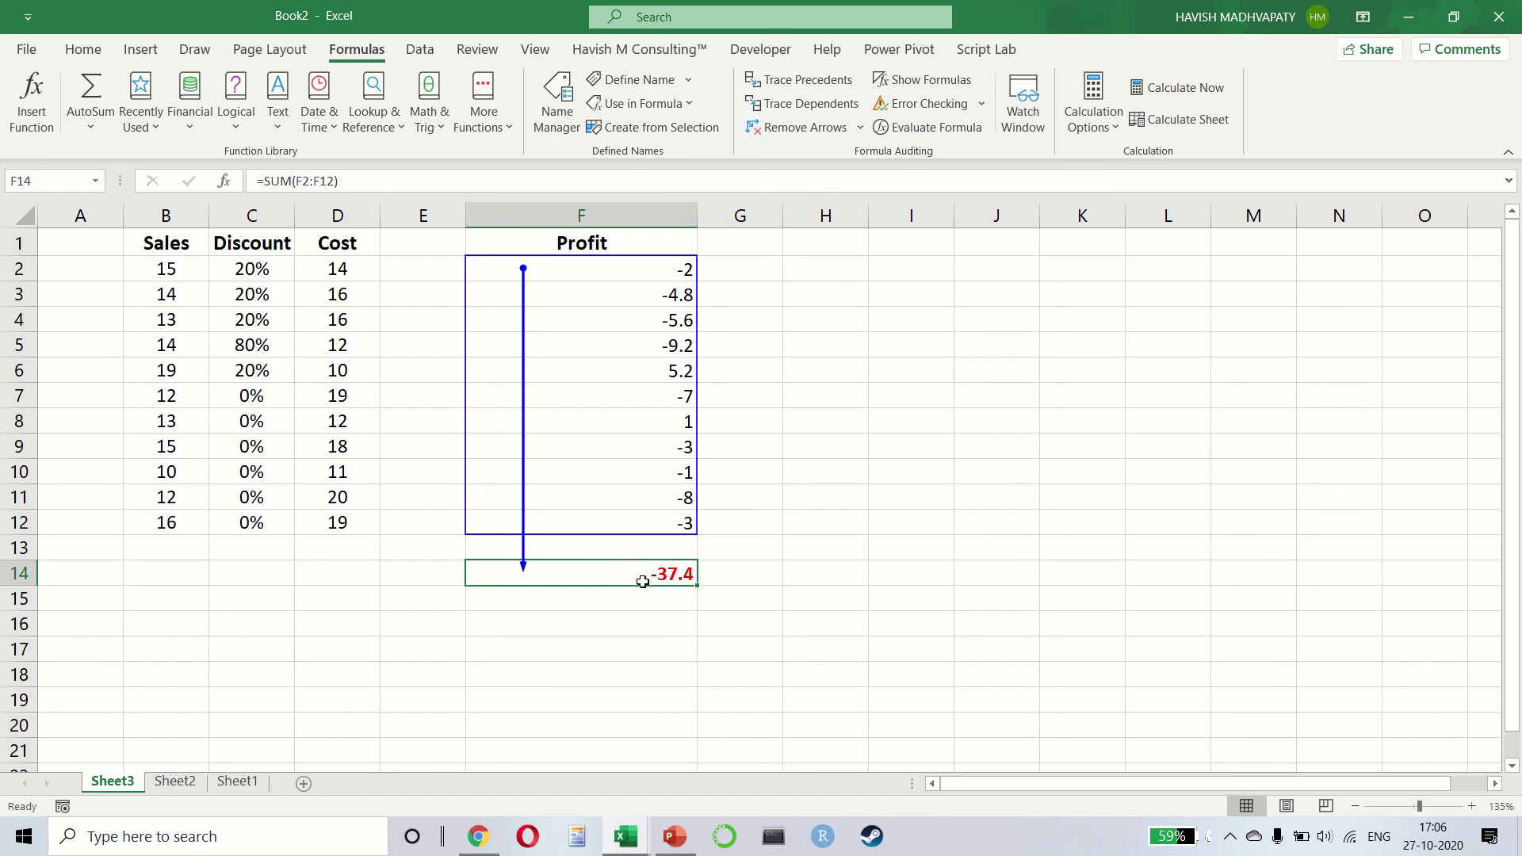
left_click_drag(645, 520, 635, 265)
left_click(808, 83)
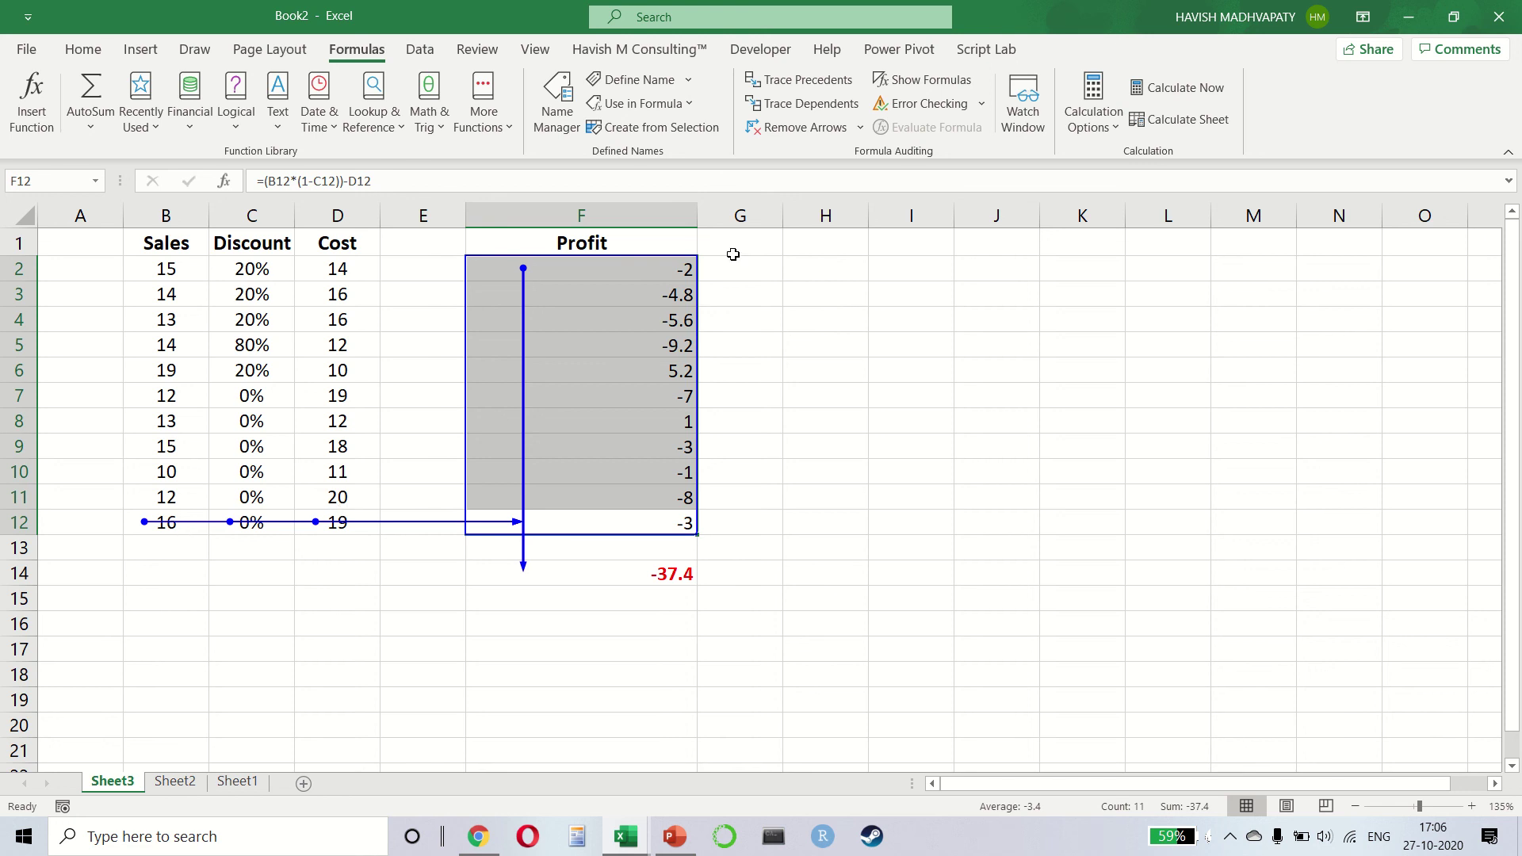
left_click(803, 130)
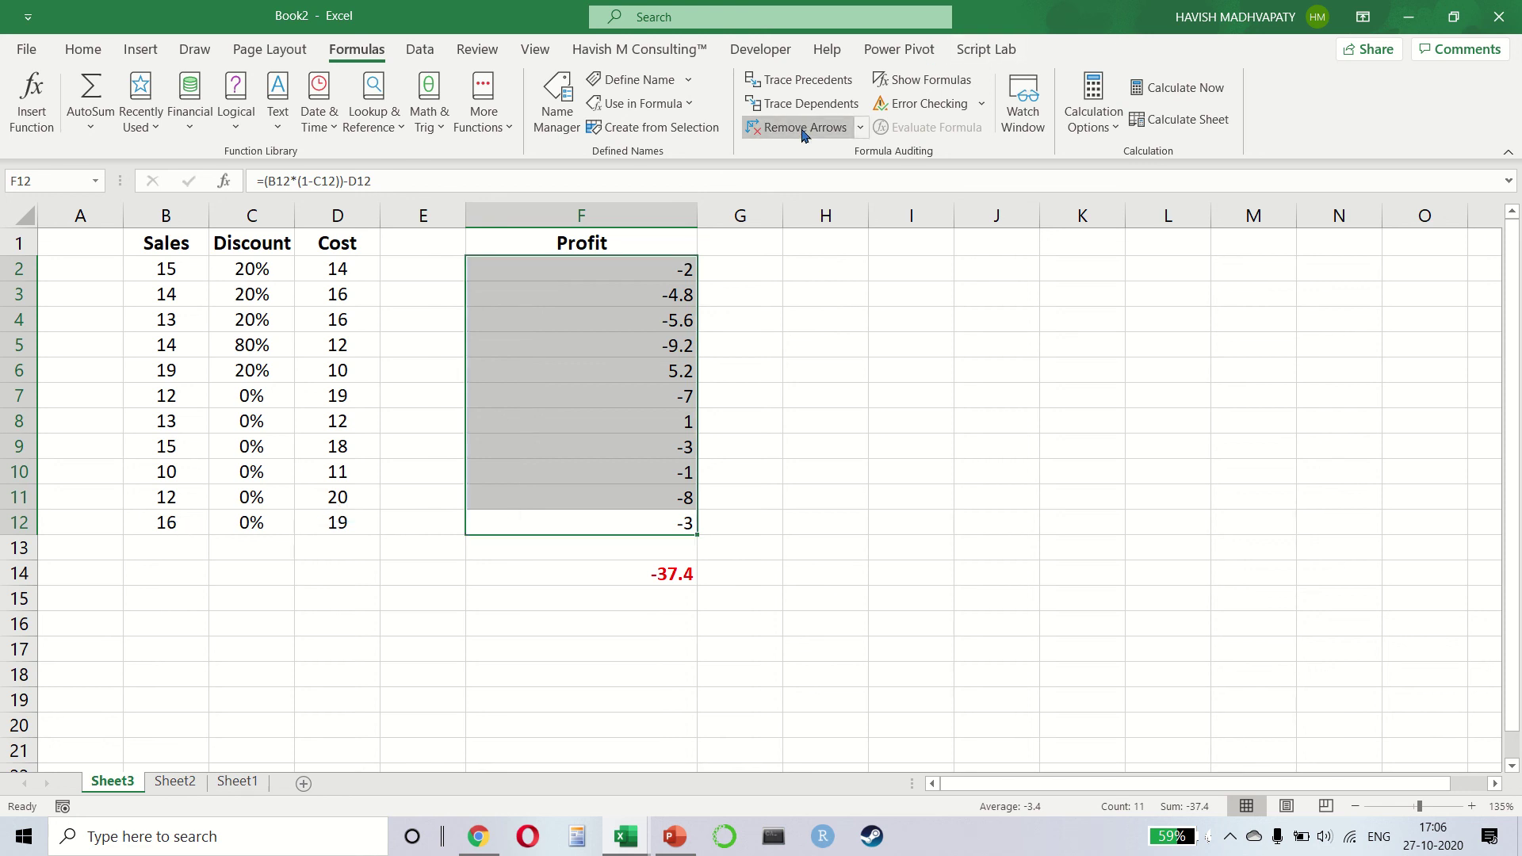
Show all formulas on Sheet3 for review, then return the sheet to displaying values.
left_click(539, 567)
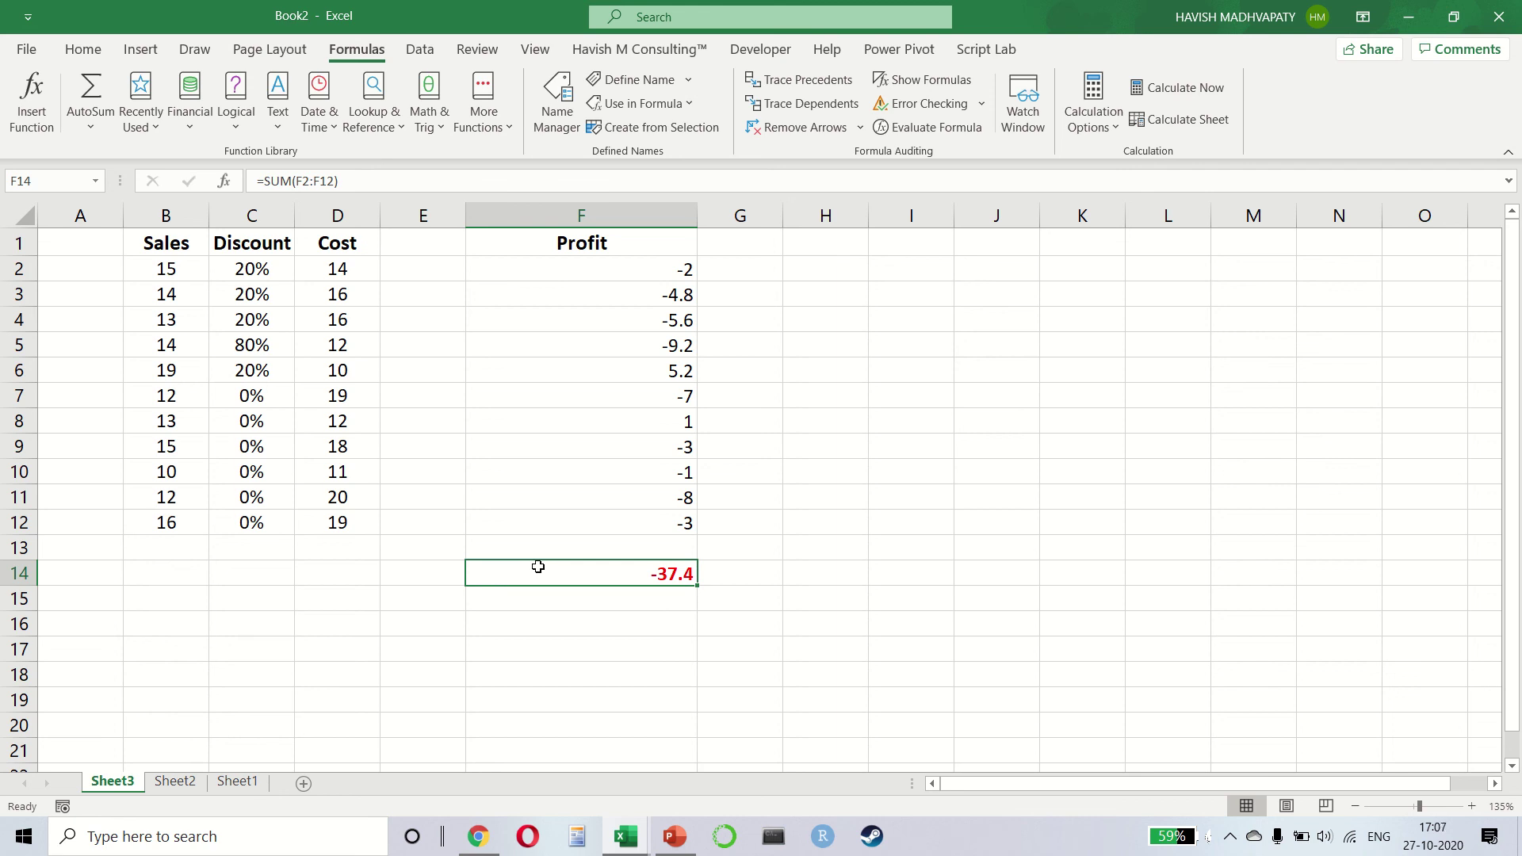
left_click(922, 81)
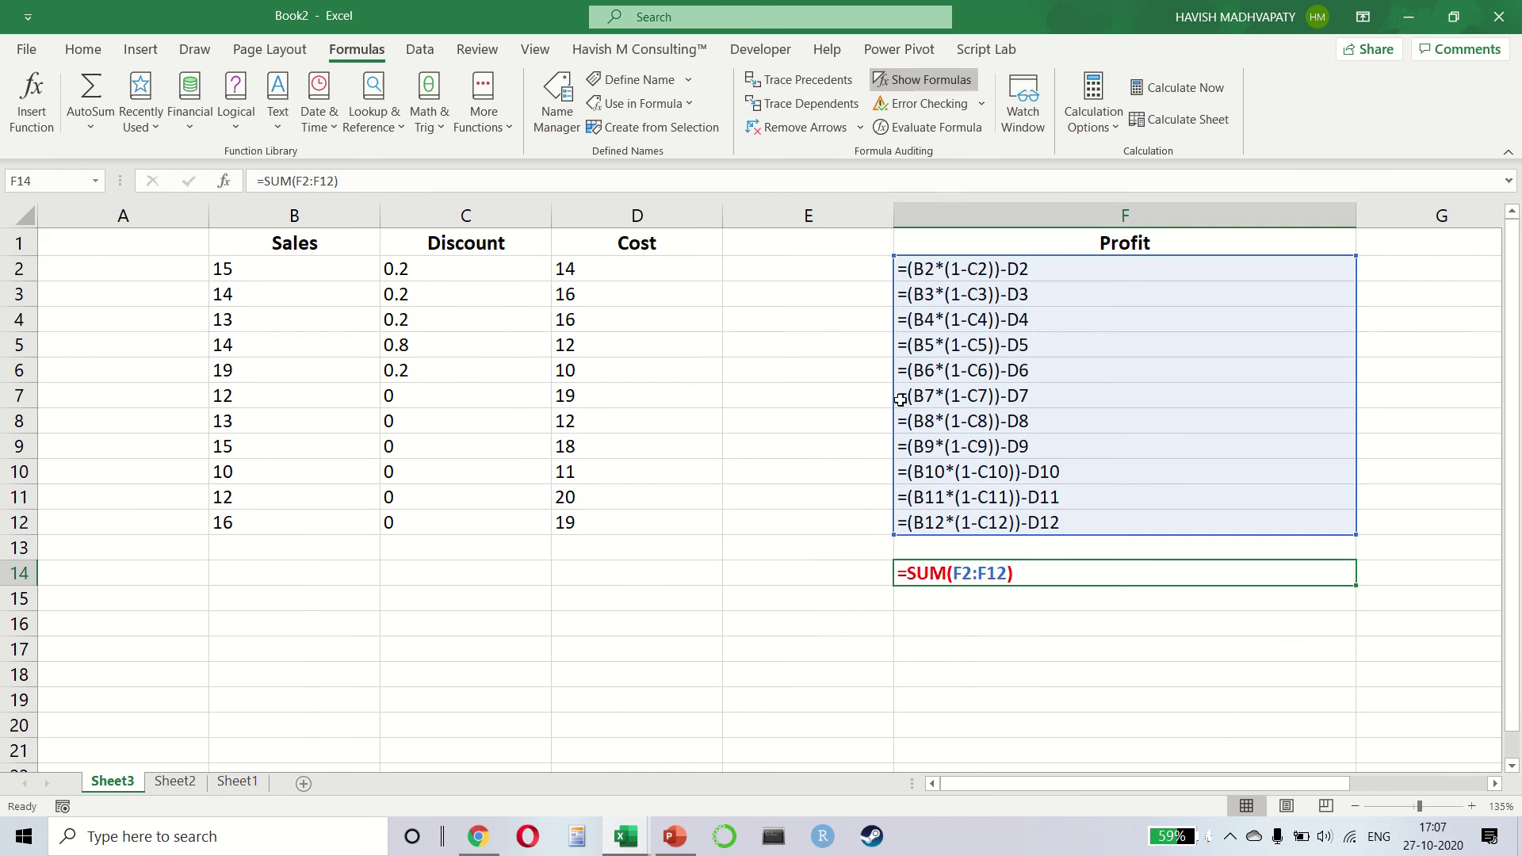
left_click(917, 80)
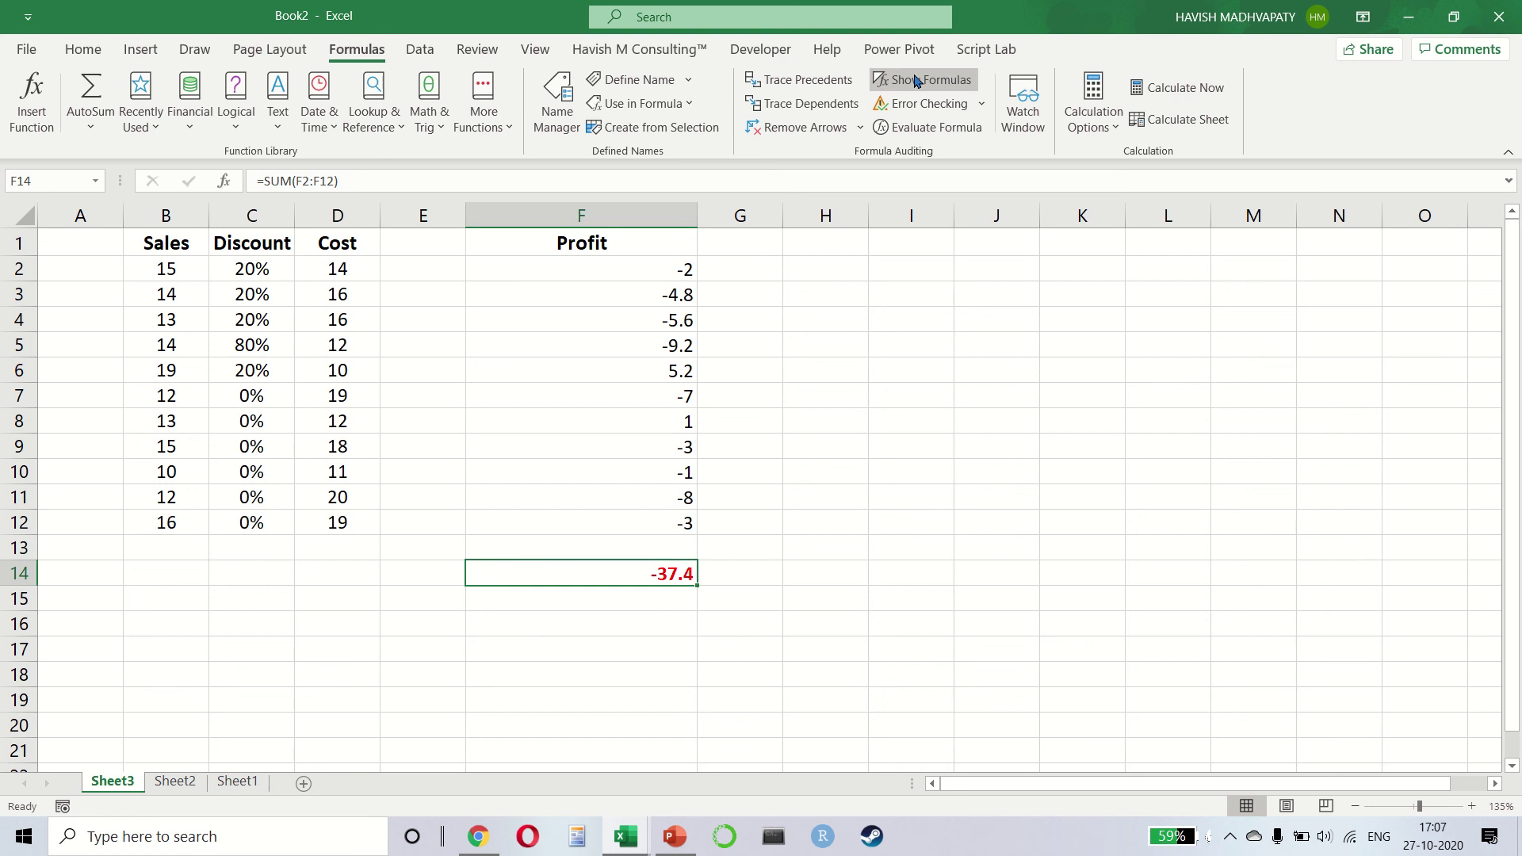
Clear the total in Sheet3's F14 and enter =SUM(Sheet3!F2:F12) in bold in cell AE2 of Sheet2.
key("Delete")
left_click(176, 783)
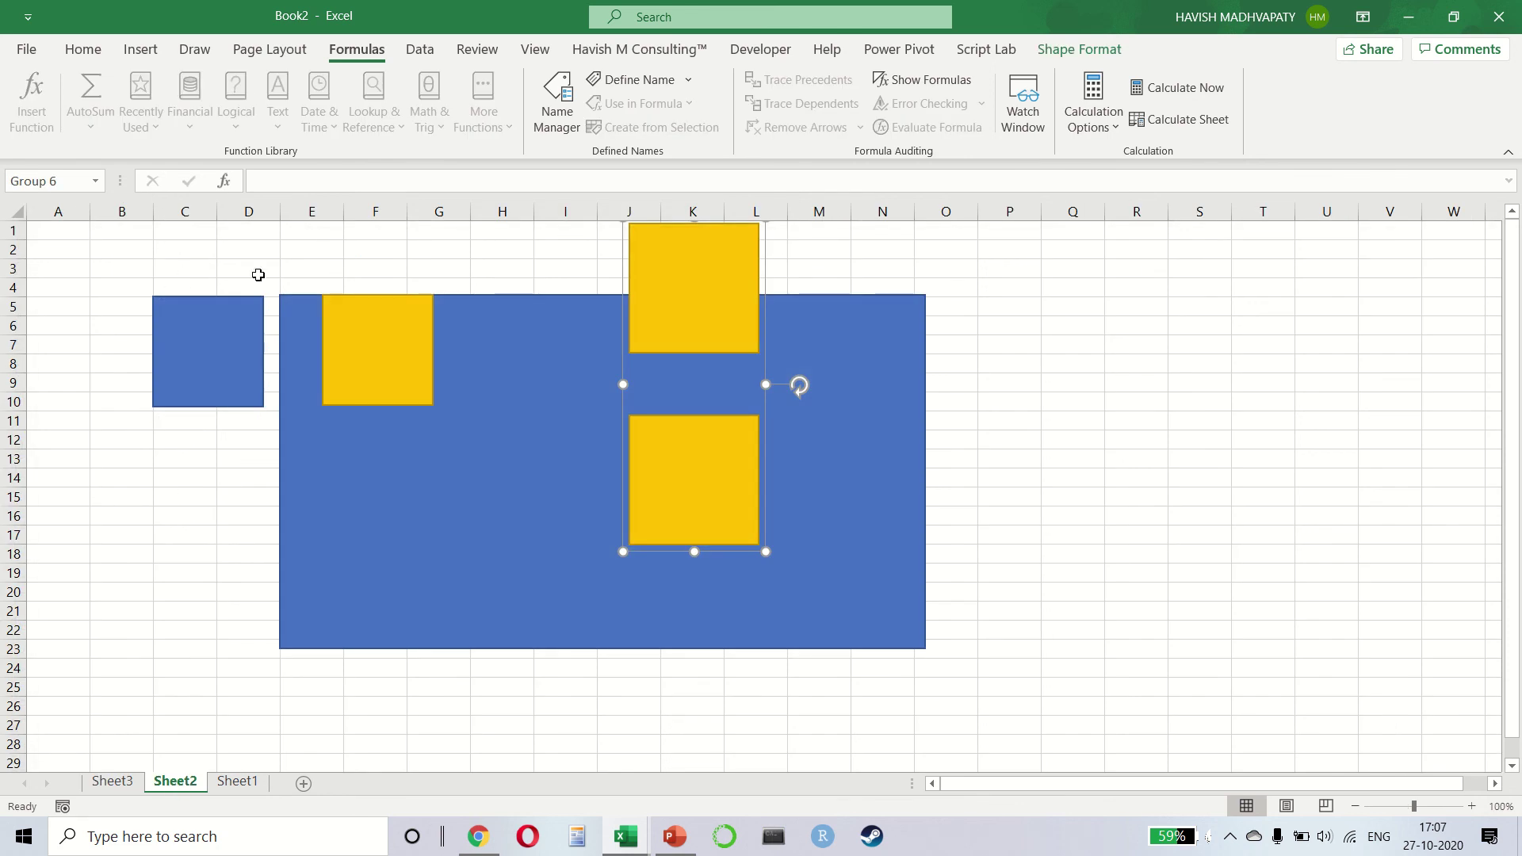
scroll(686, 286, "right", 10)
left_click(317, 244)
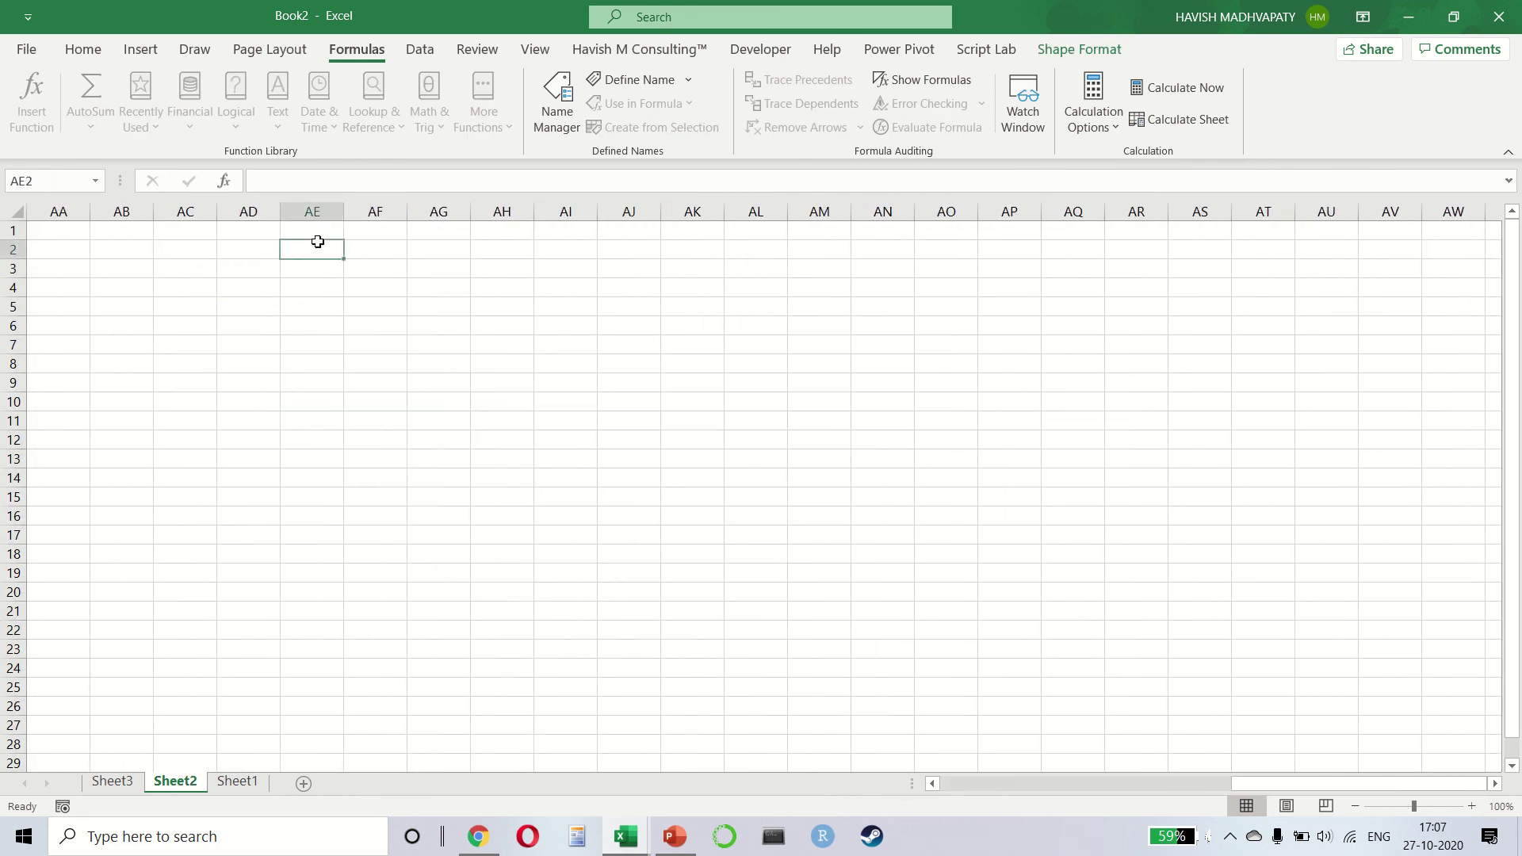
type("=sum")
key("Tab")
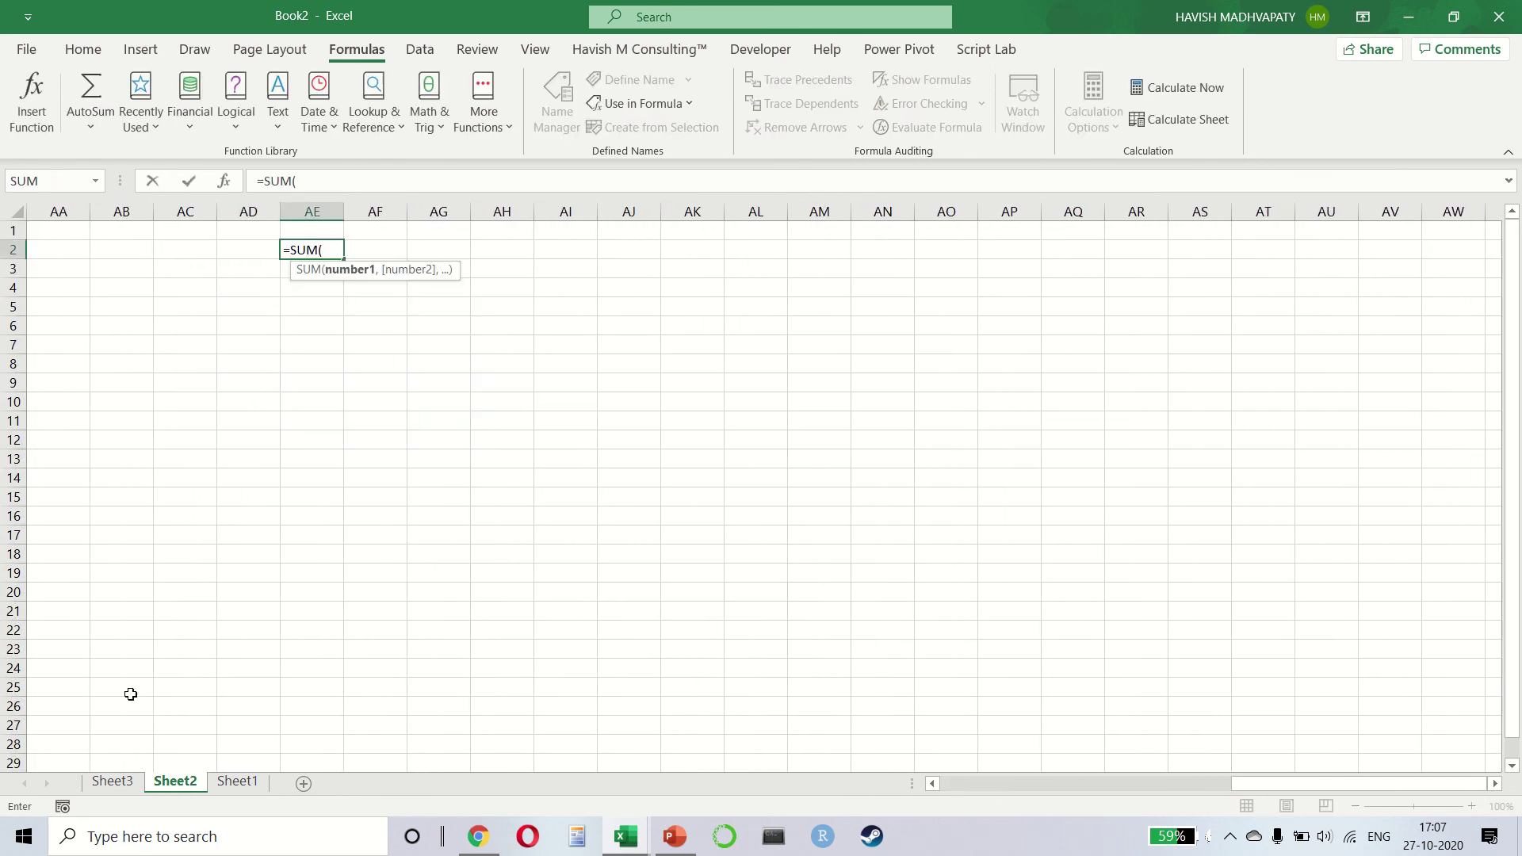
left_click(112, 782)
left_click_drag(560, 269, 600, 520)
key("Return")
key("ctrl+b")
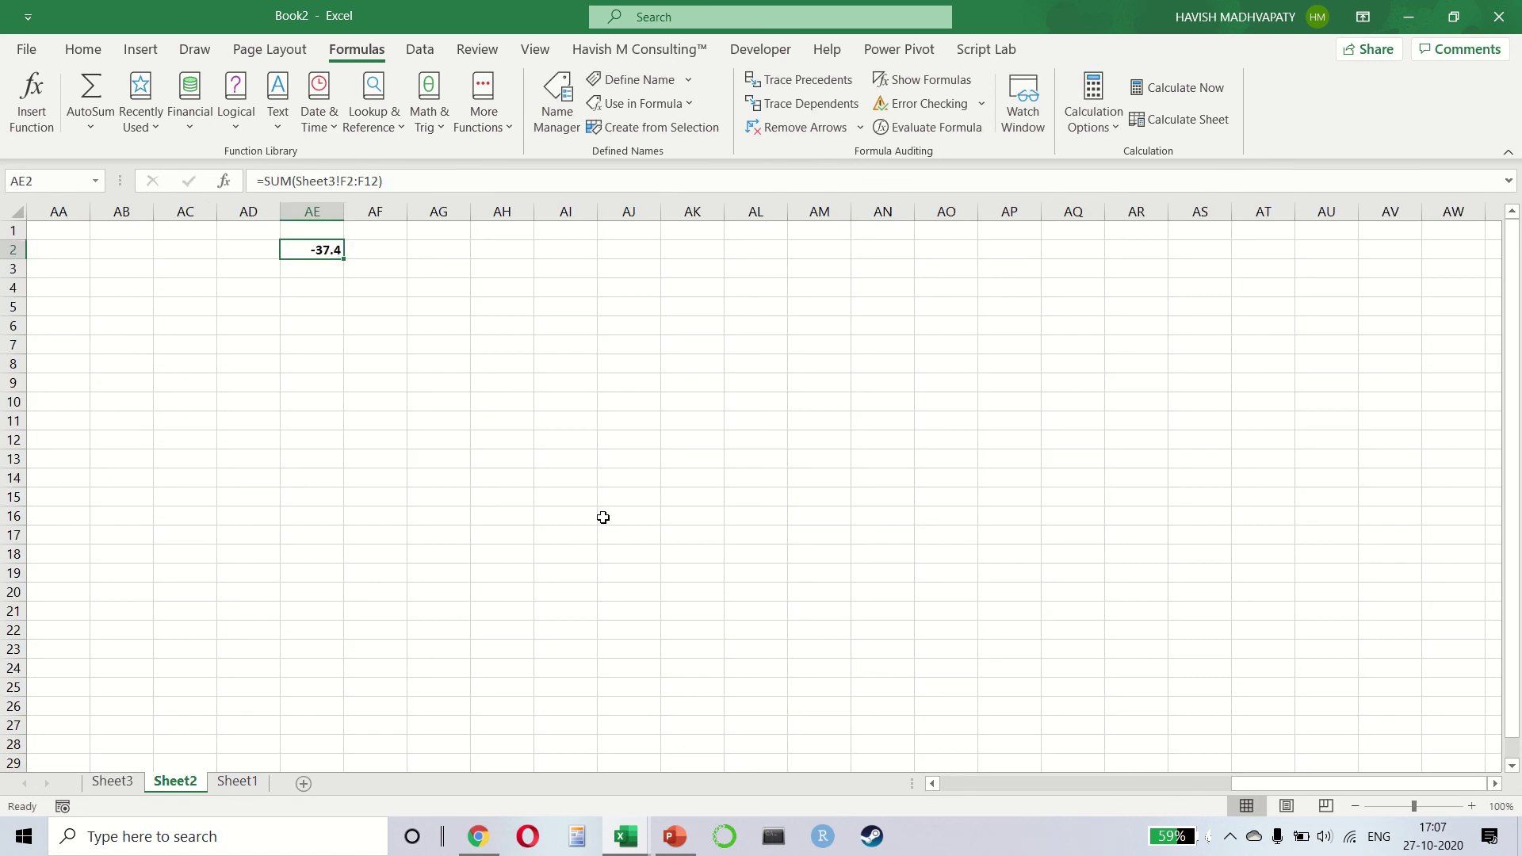
scroll(603, 517, "up", 5)
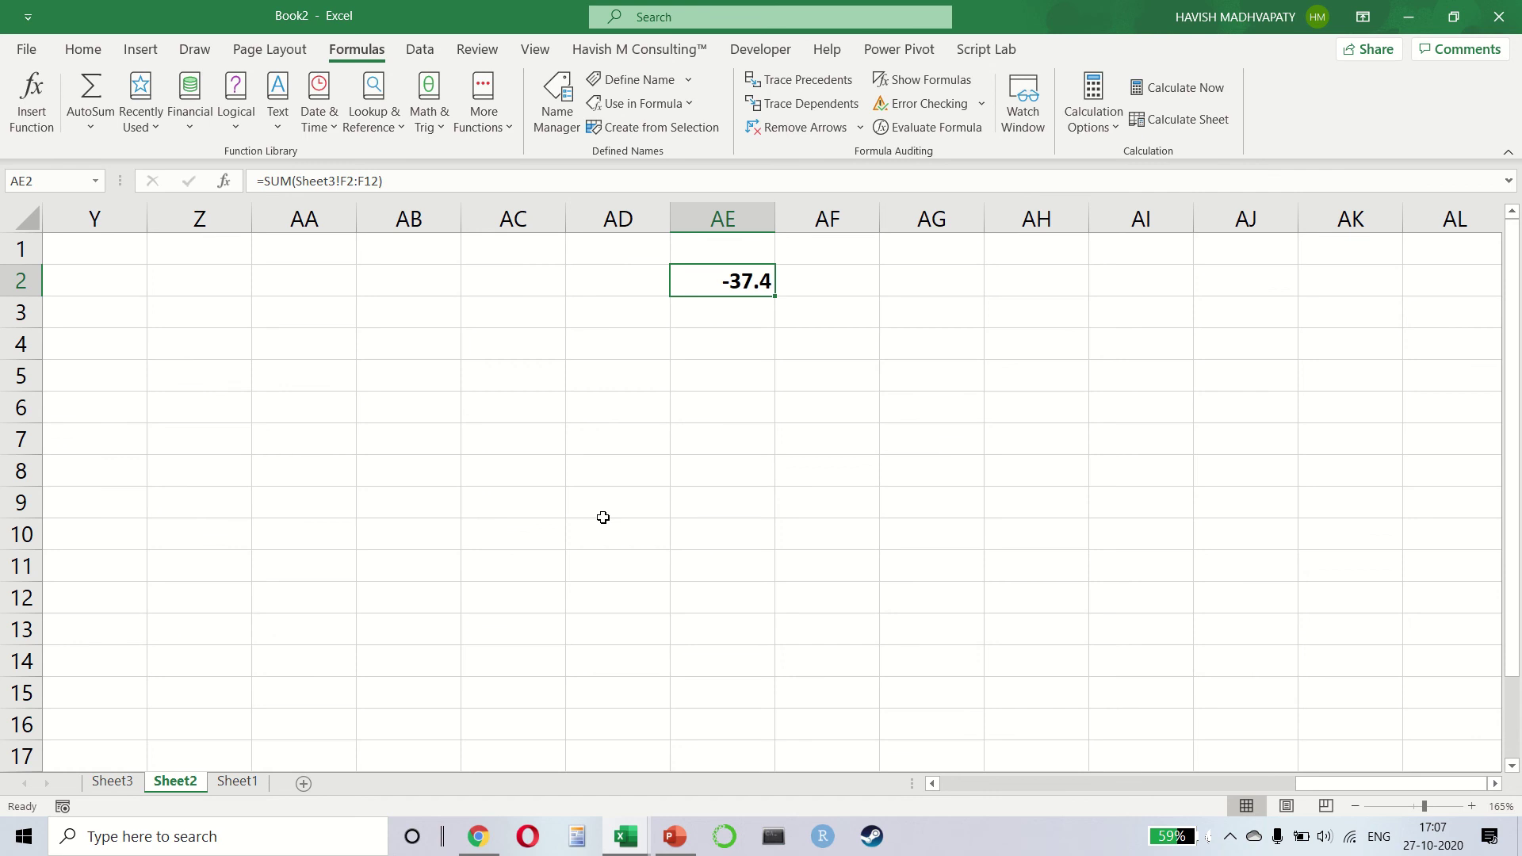
Try a cost of 25 in Sheet3's D7, and undo the change.
key("ctrl+Page_Up")
left_click(452, 375)
key("Left")
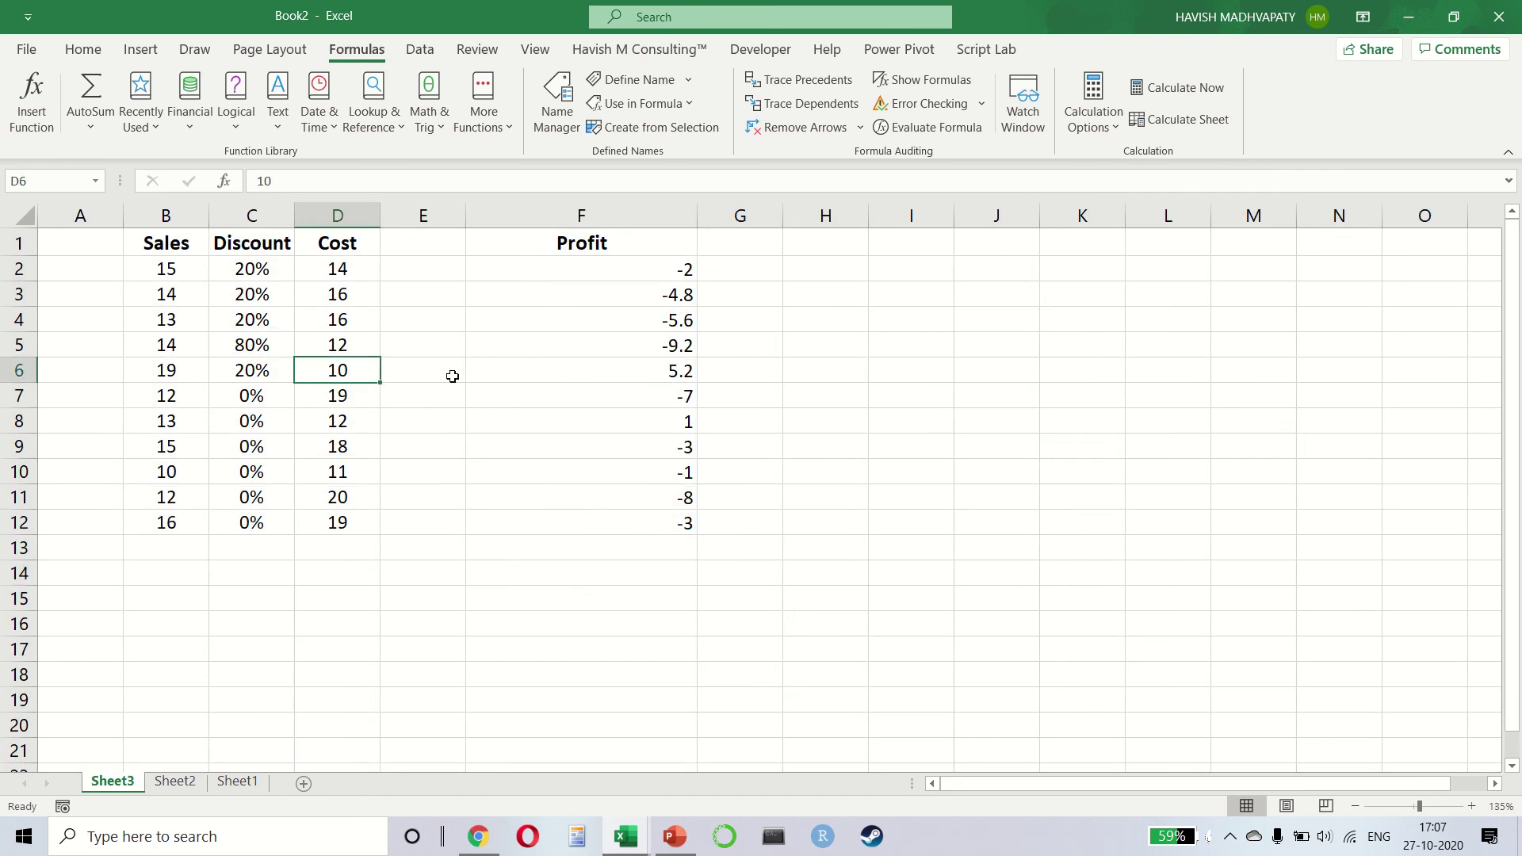
key("Down")
type("25")
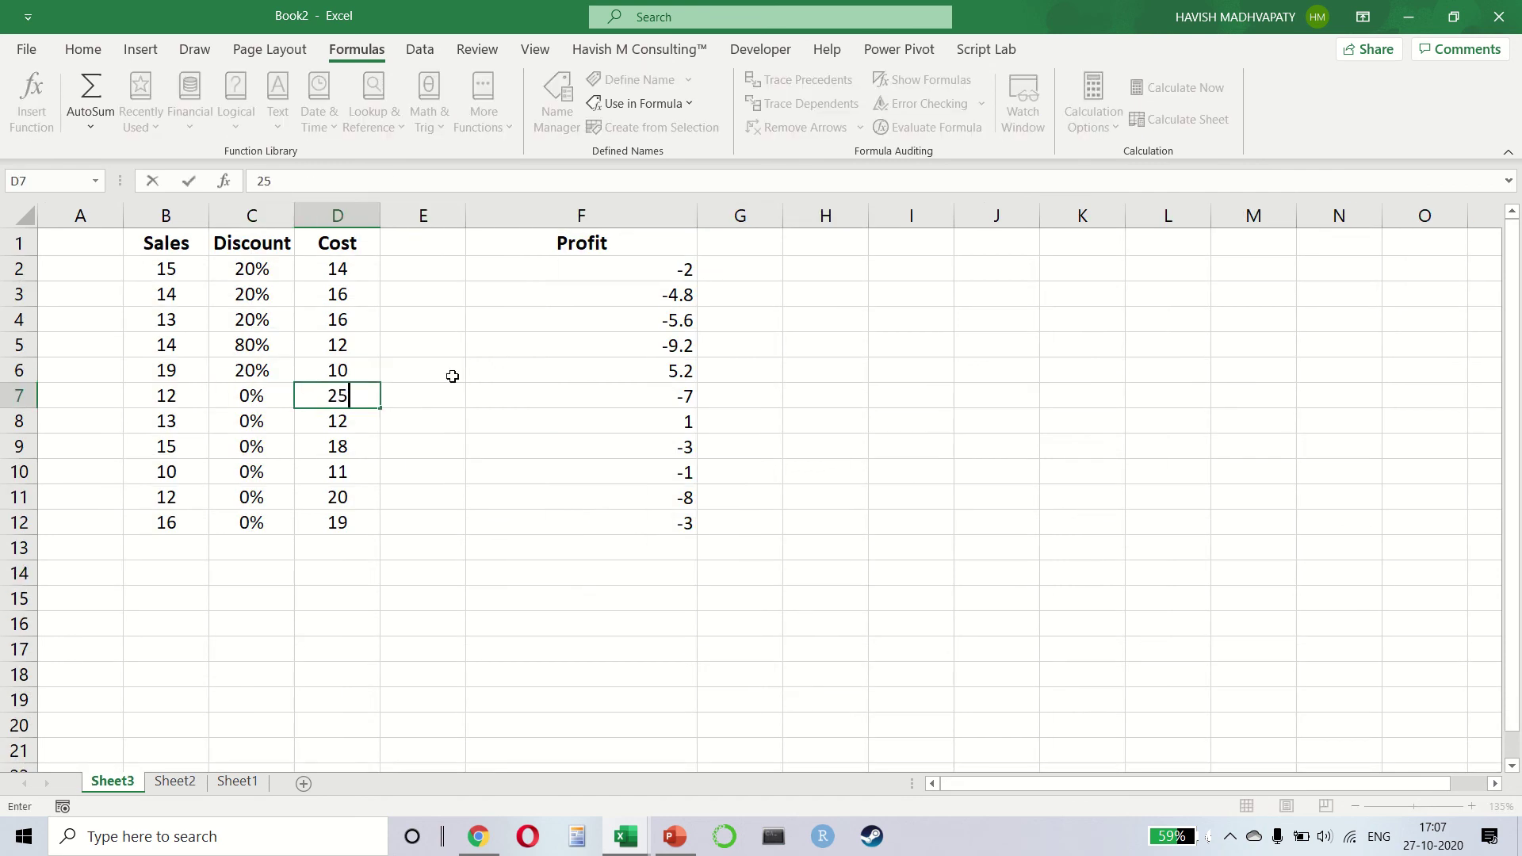
key("Return")
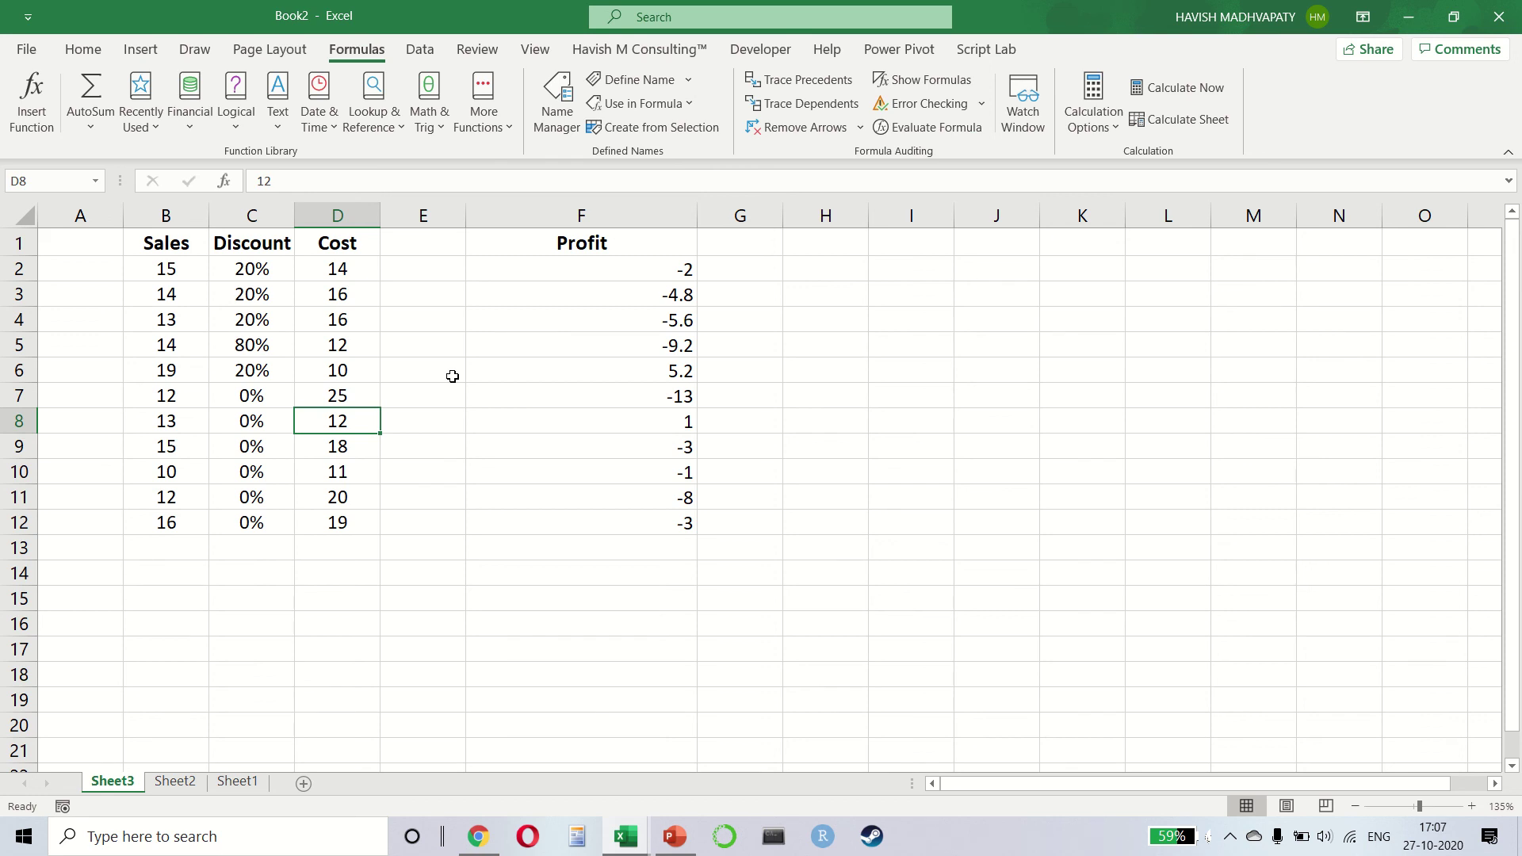
key("ctrl+z")
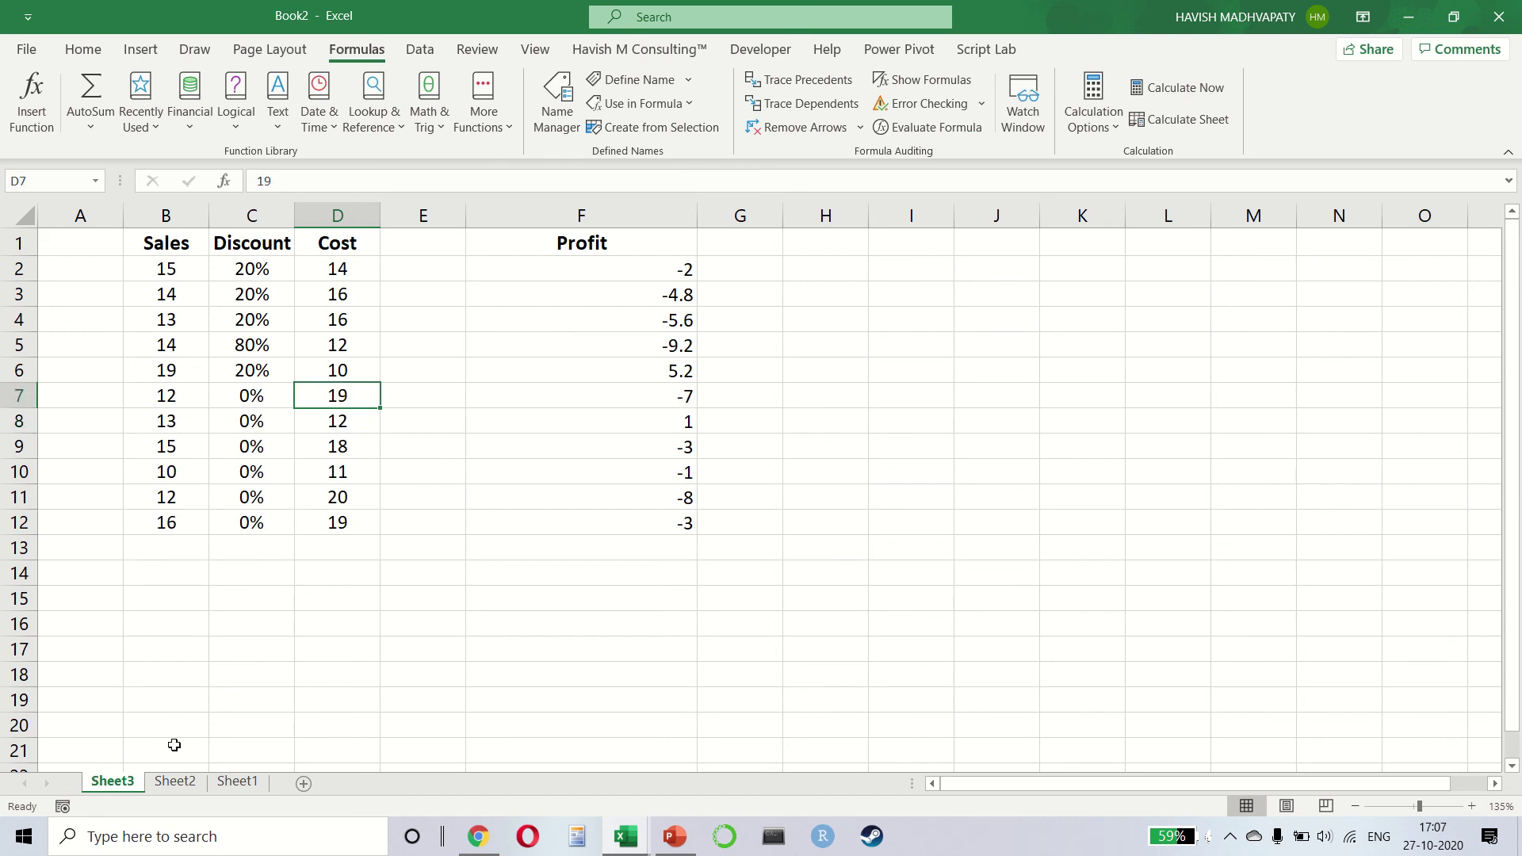
Add a watch on Sheet2's AE2 in the Watch Window and move the window clear of the total.
left_click(173, 781)
left_click(1031, 107)
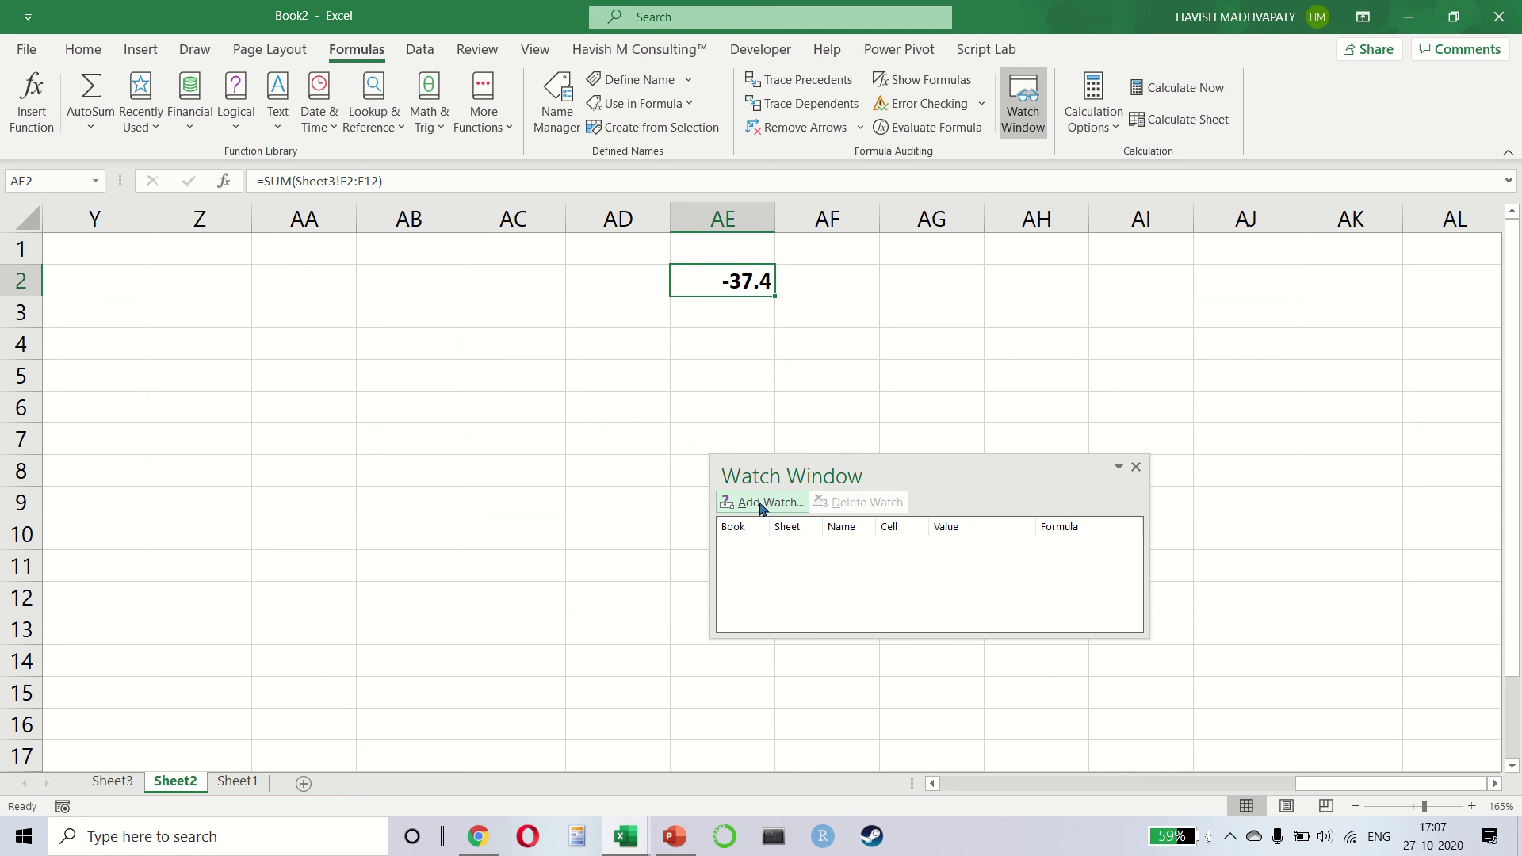
left_click(759, 504)
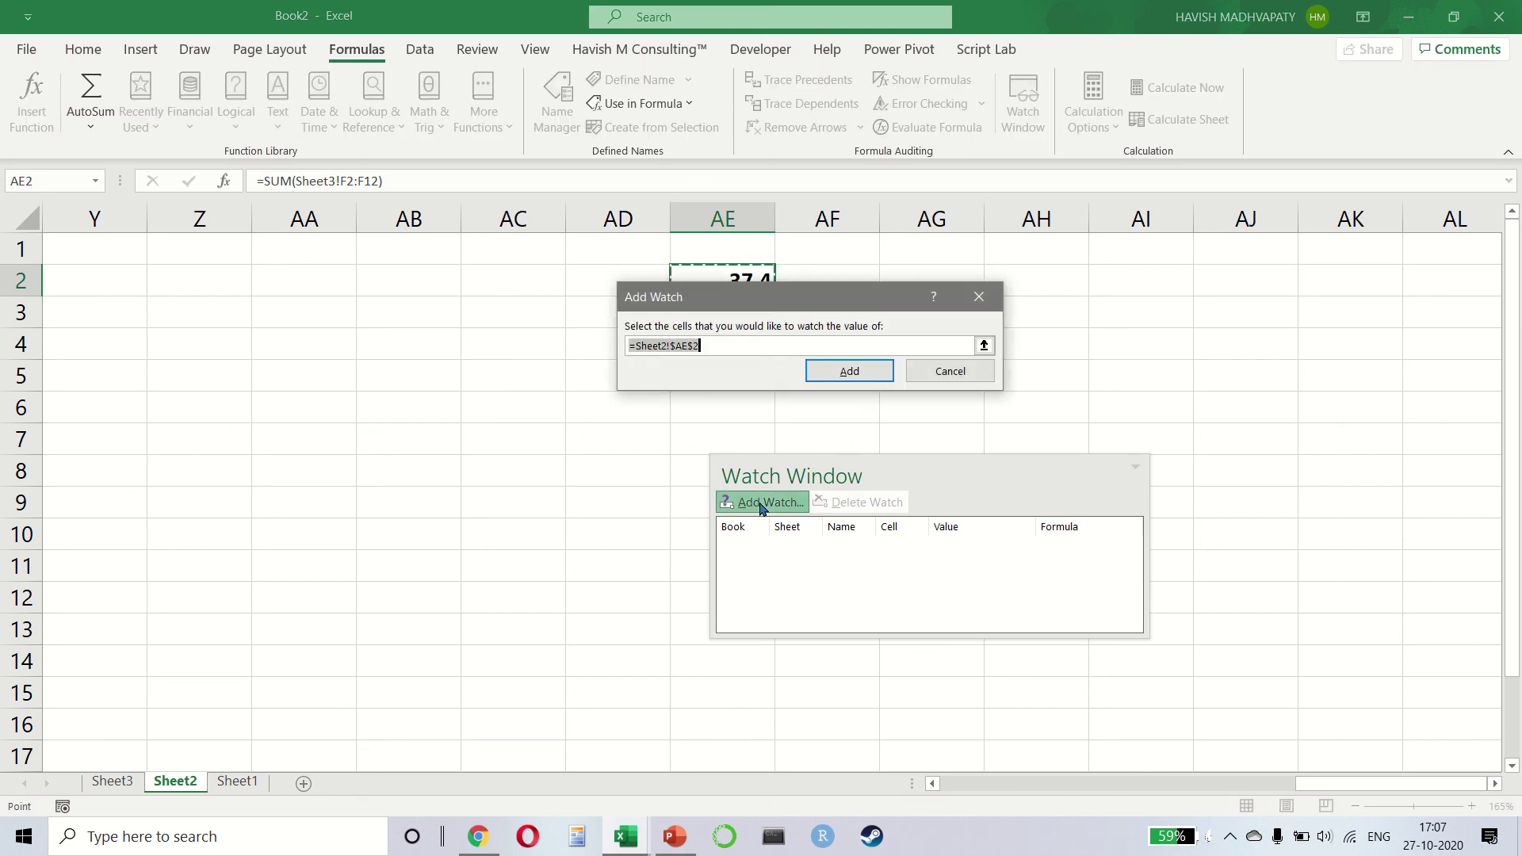
left_click_drag(728, 299, 918, 385)
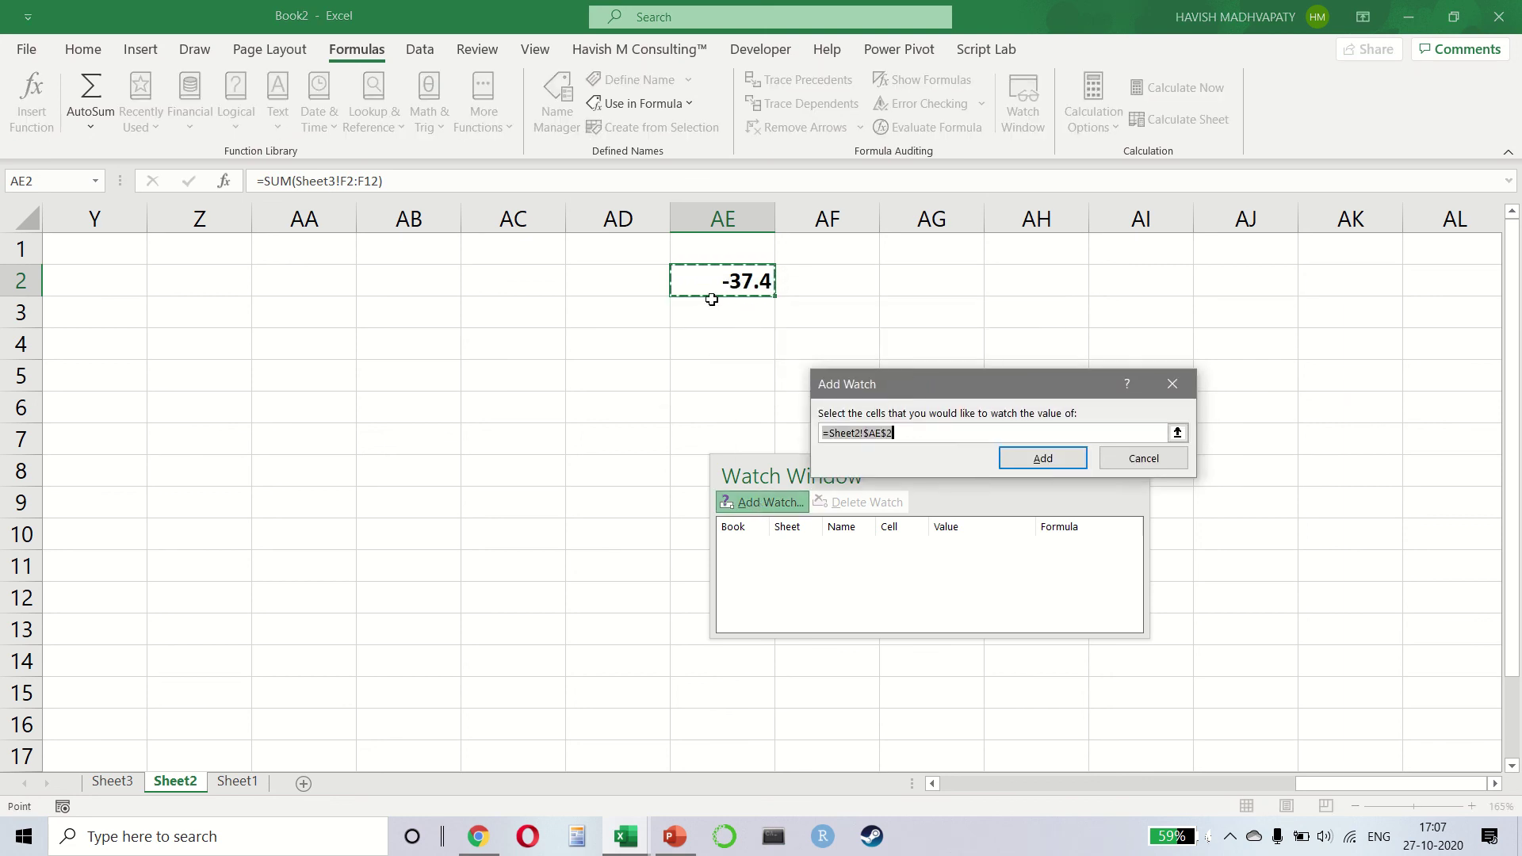
left_click(1060, 458)
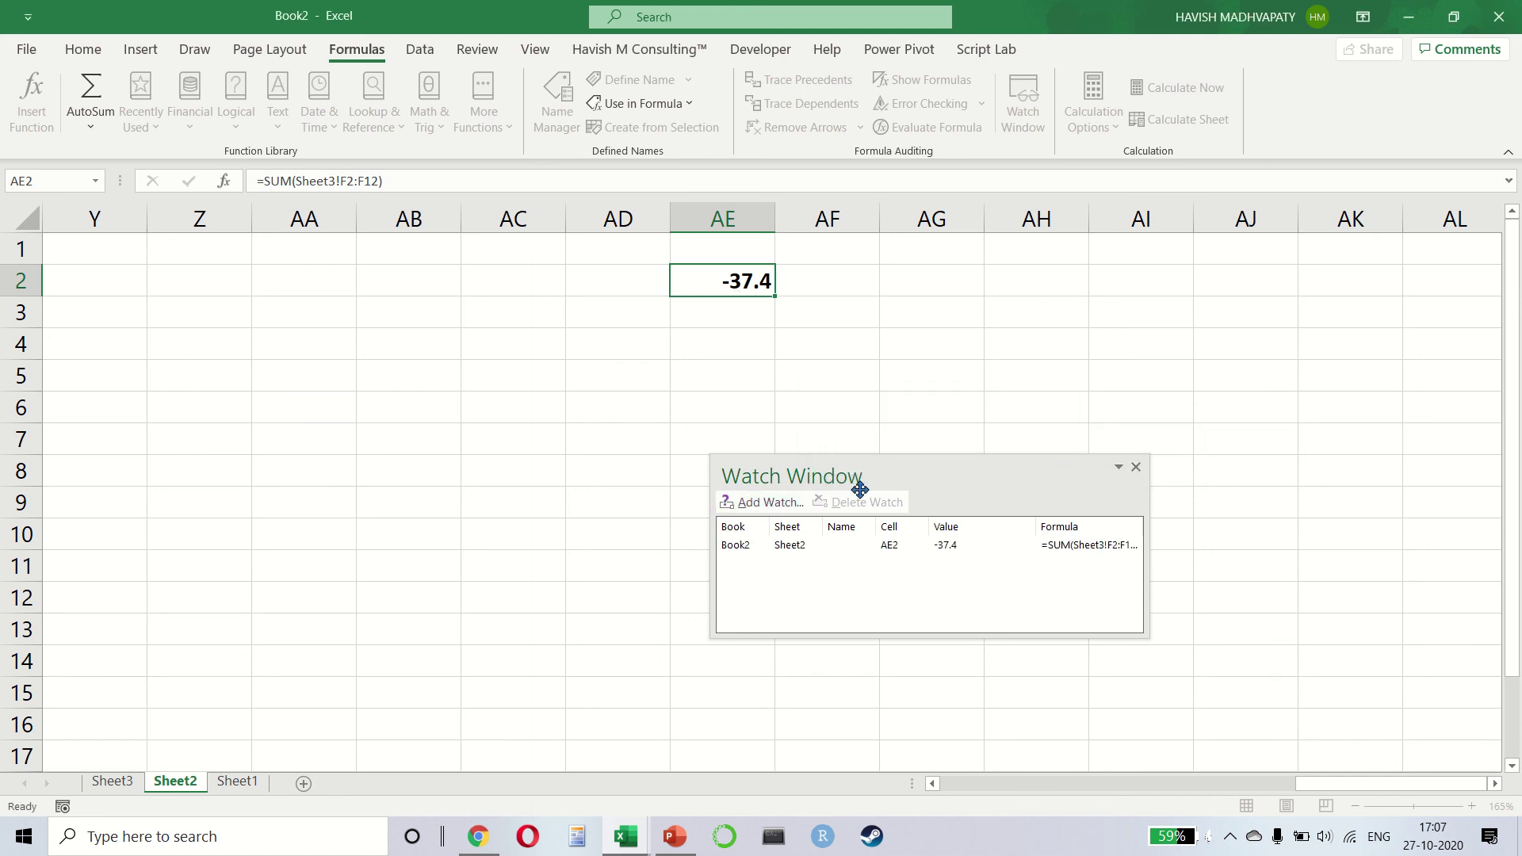
left_click_drag(874, 479, 1099, 357)
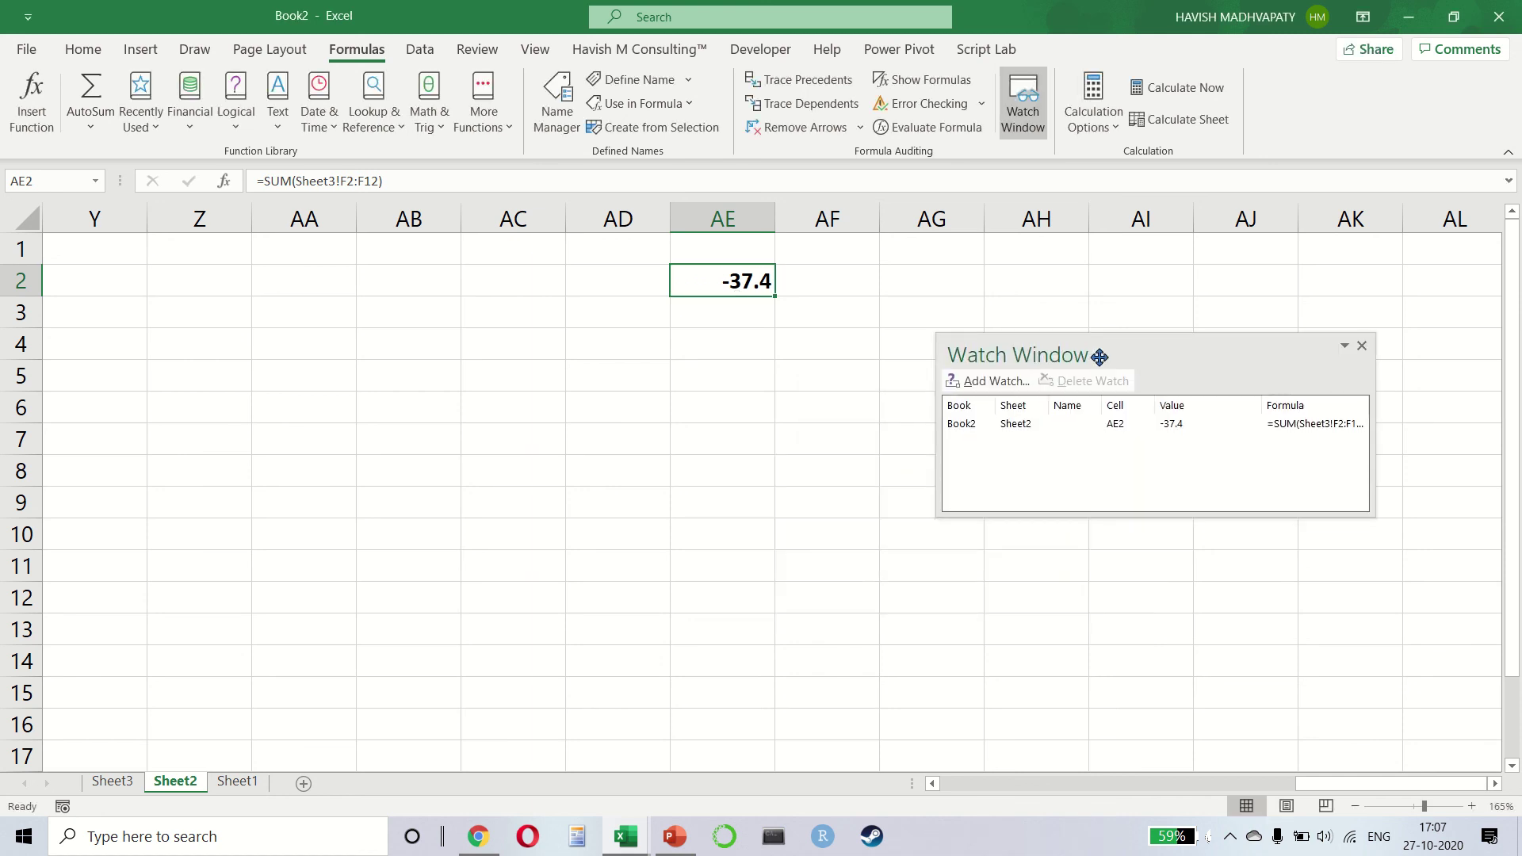
Set the costs in Sheet3's D7 and D10 to 25 while the Watch Window is open.
left_click(111, 781)
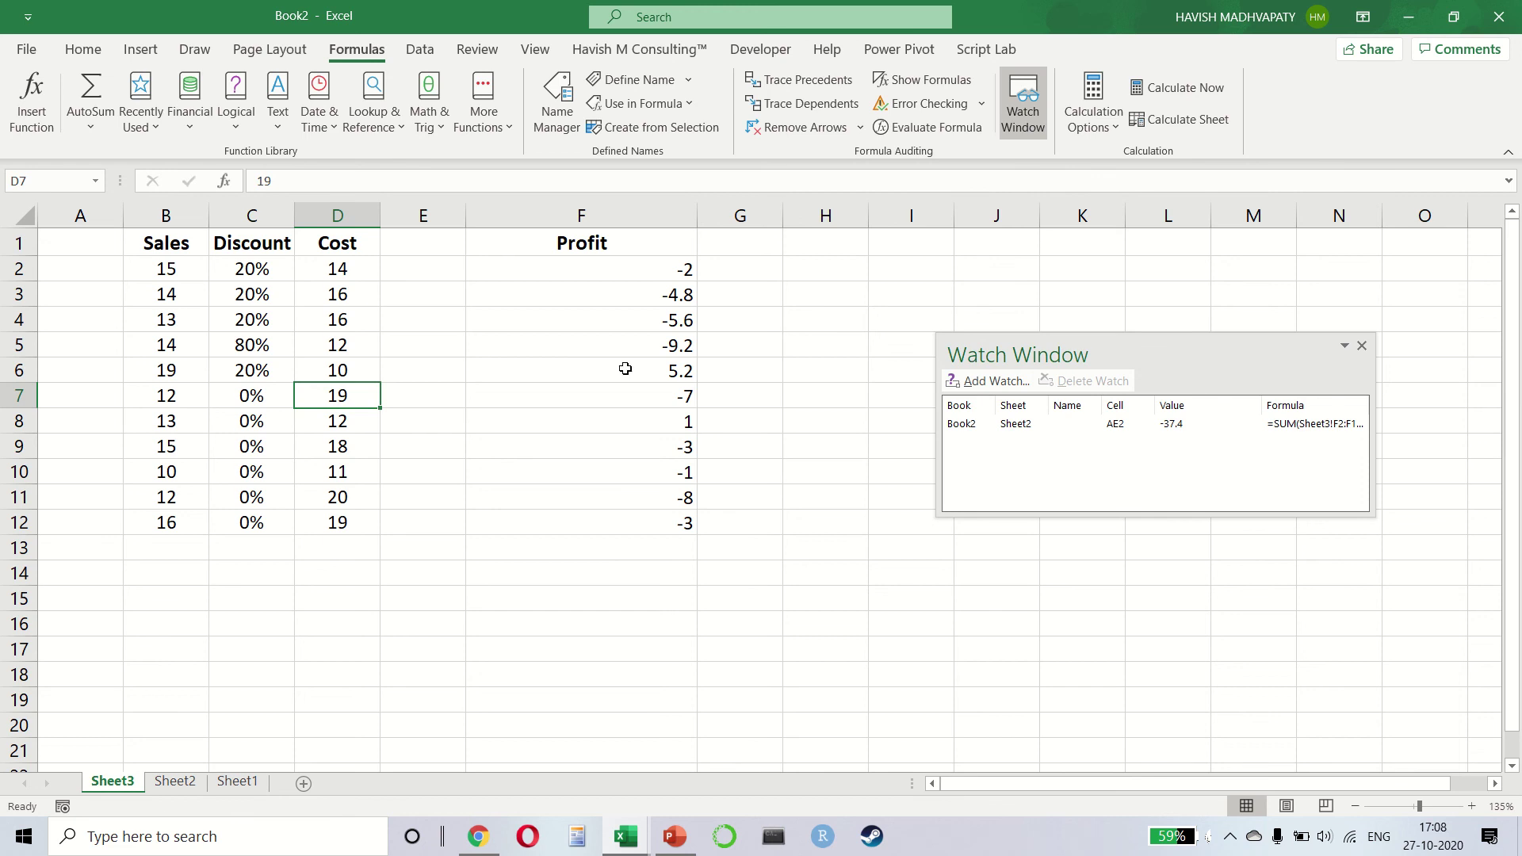
type("25")
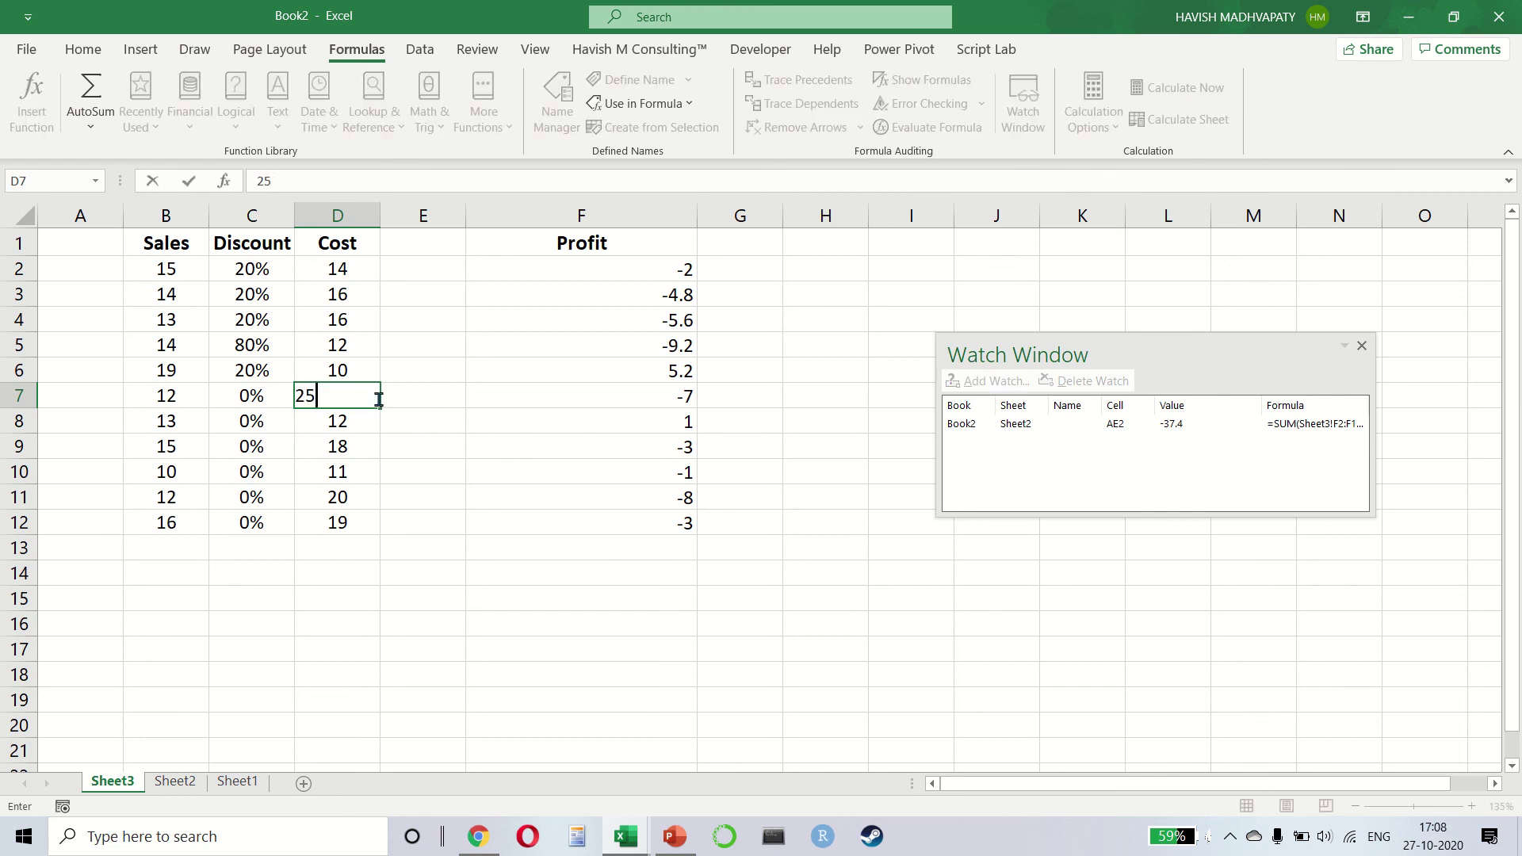
key("Return")
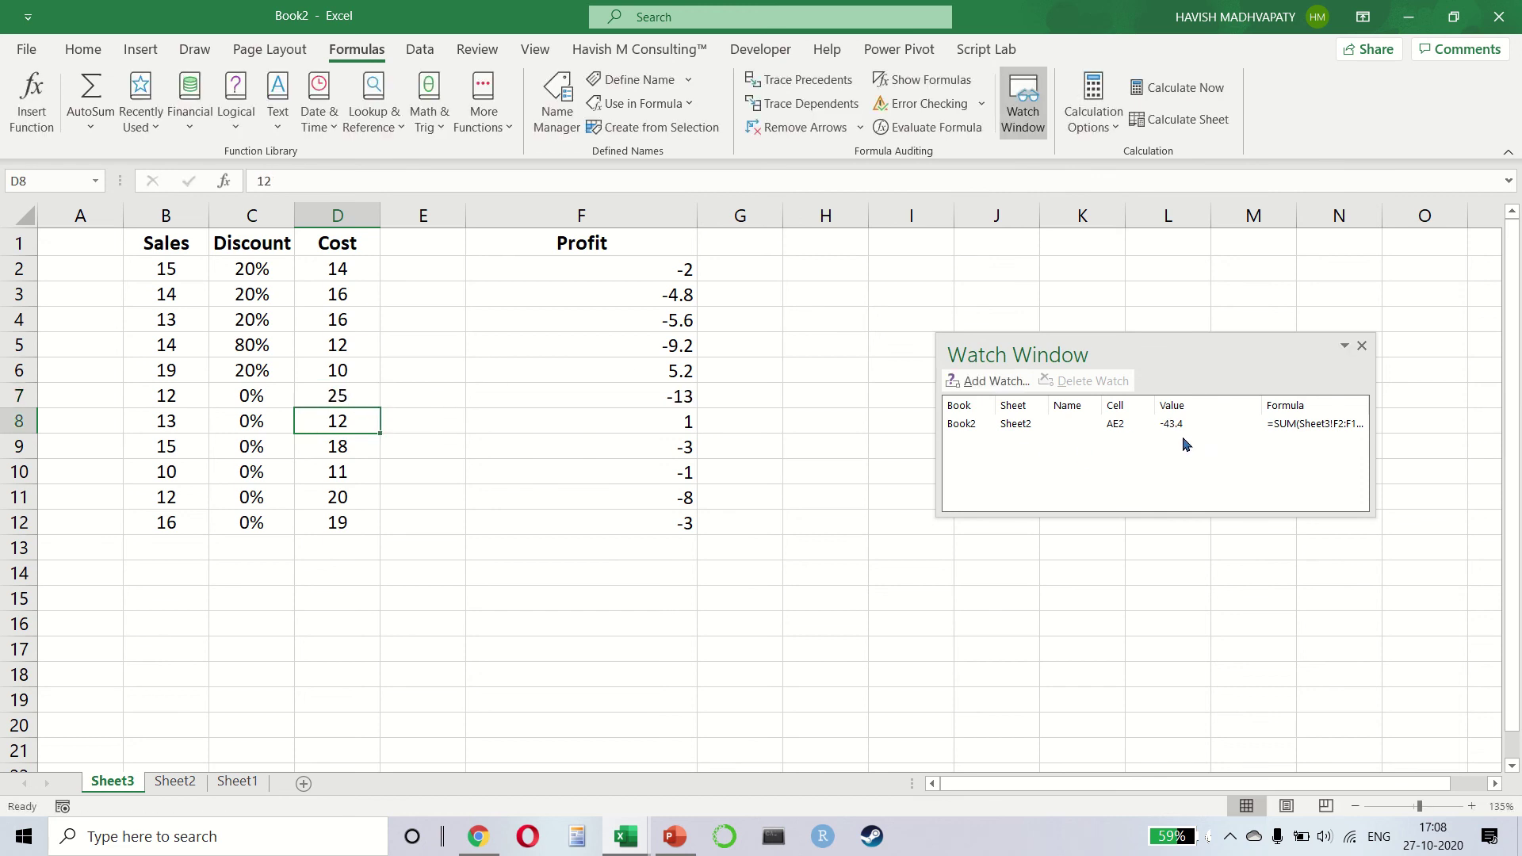
left_click(370, 478)
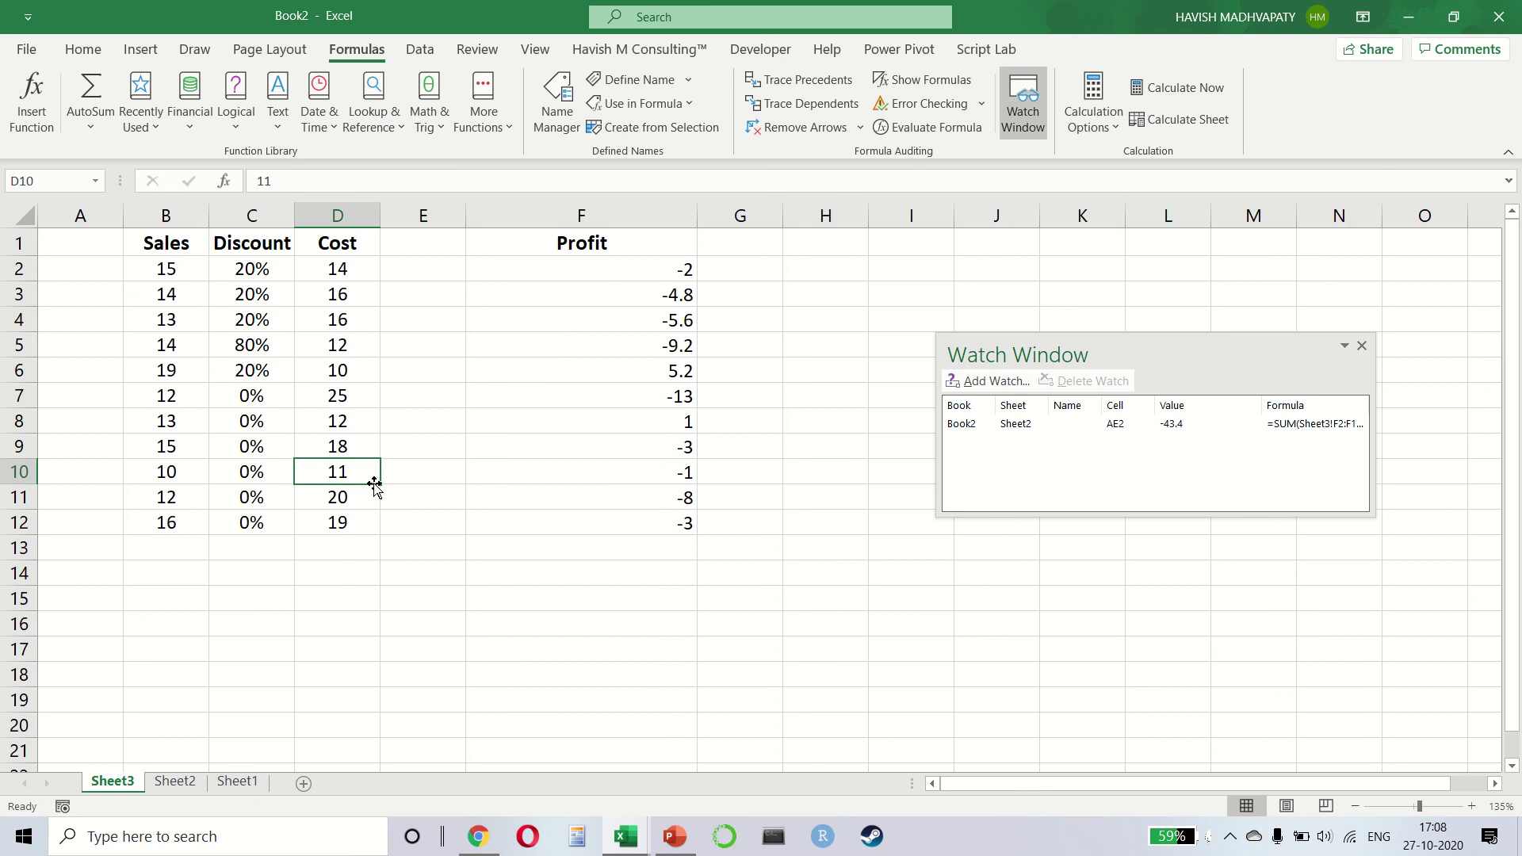
type("25")
key("Return")
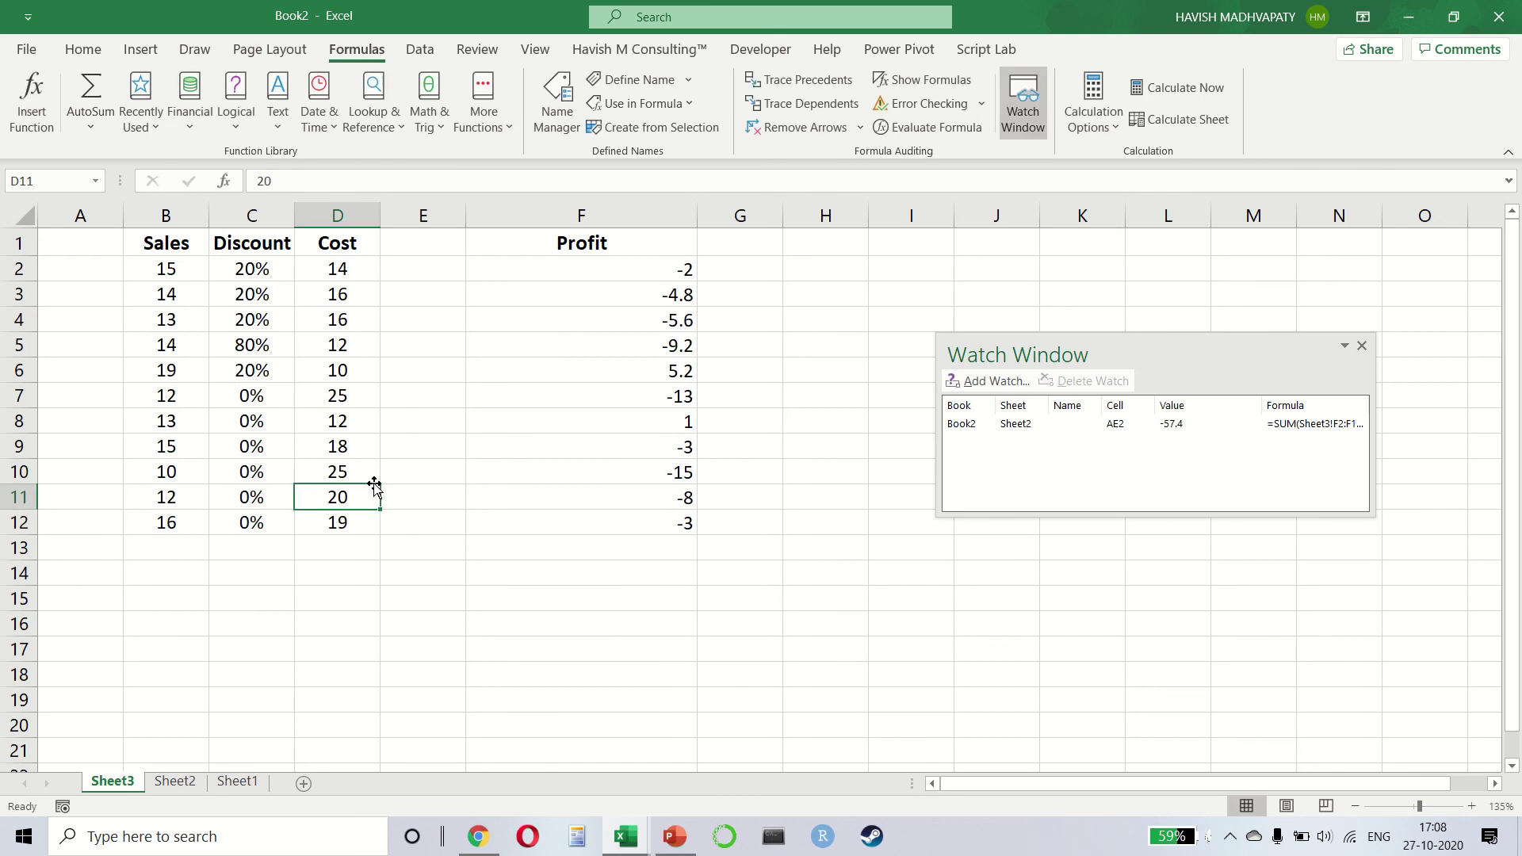
Widen the Watch Window to read the watched cell's full formula, and close the window.
key("ctrl+space")
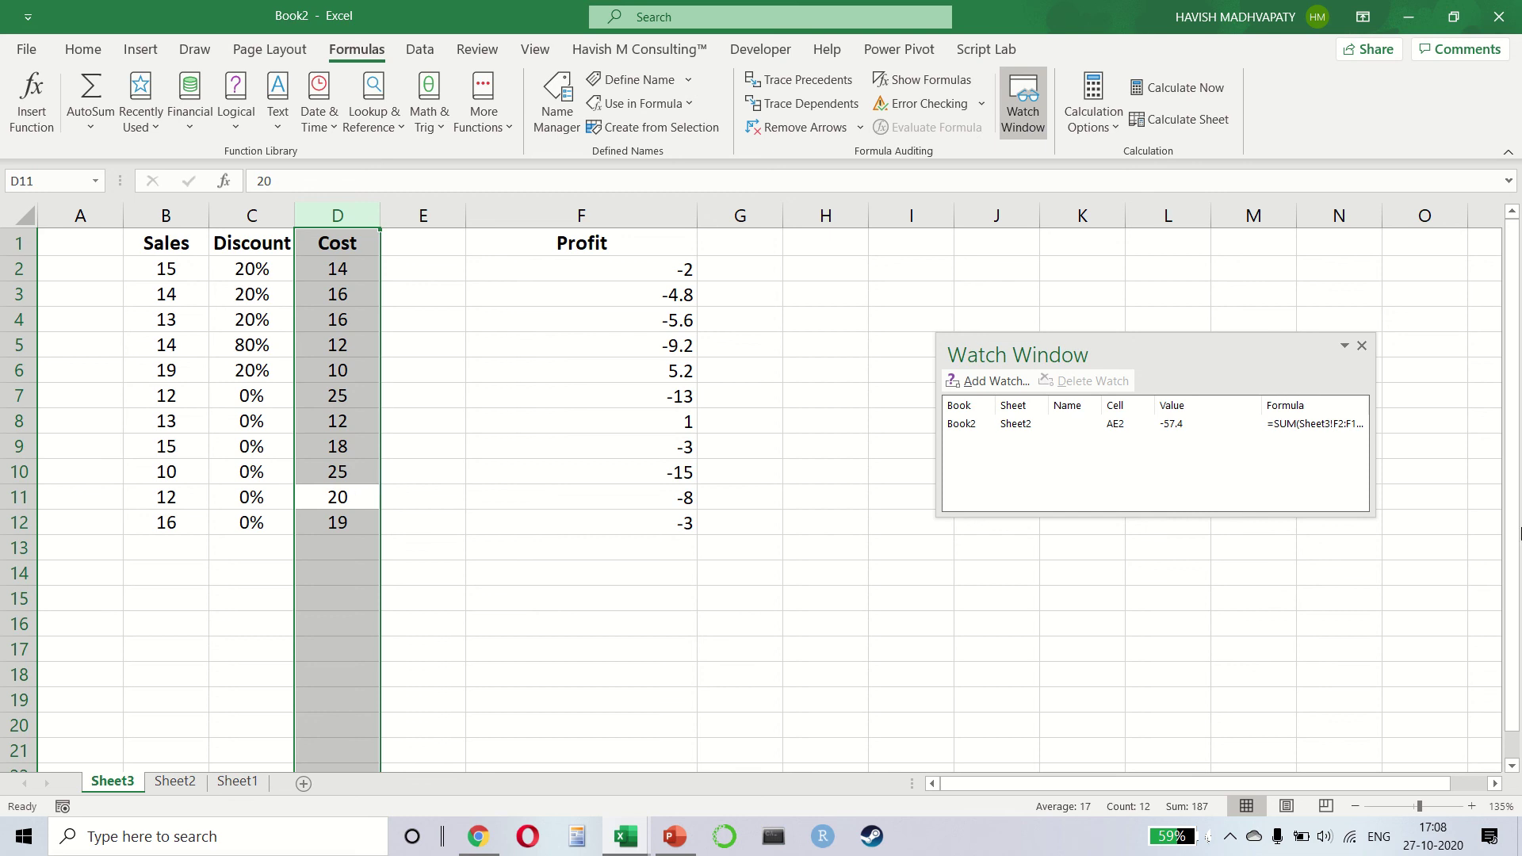
left_click_drag(1371, 445, 1460, 446)
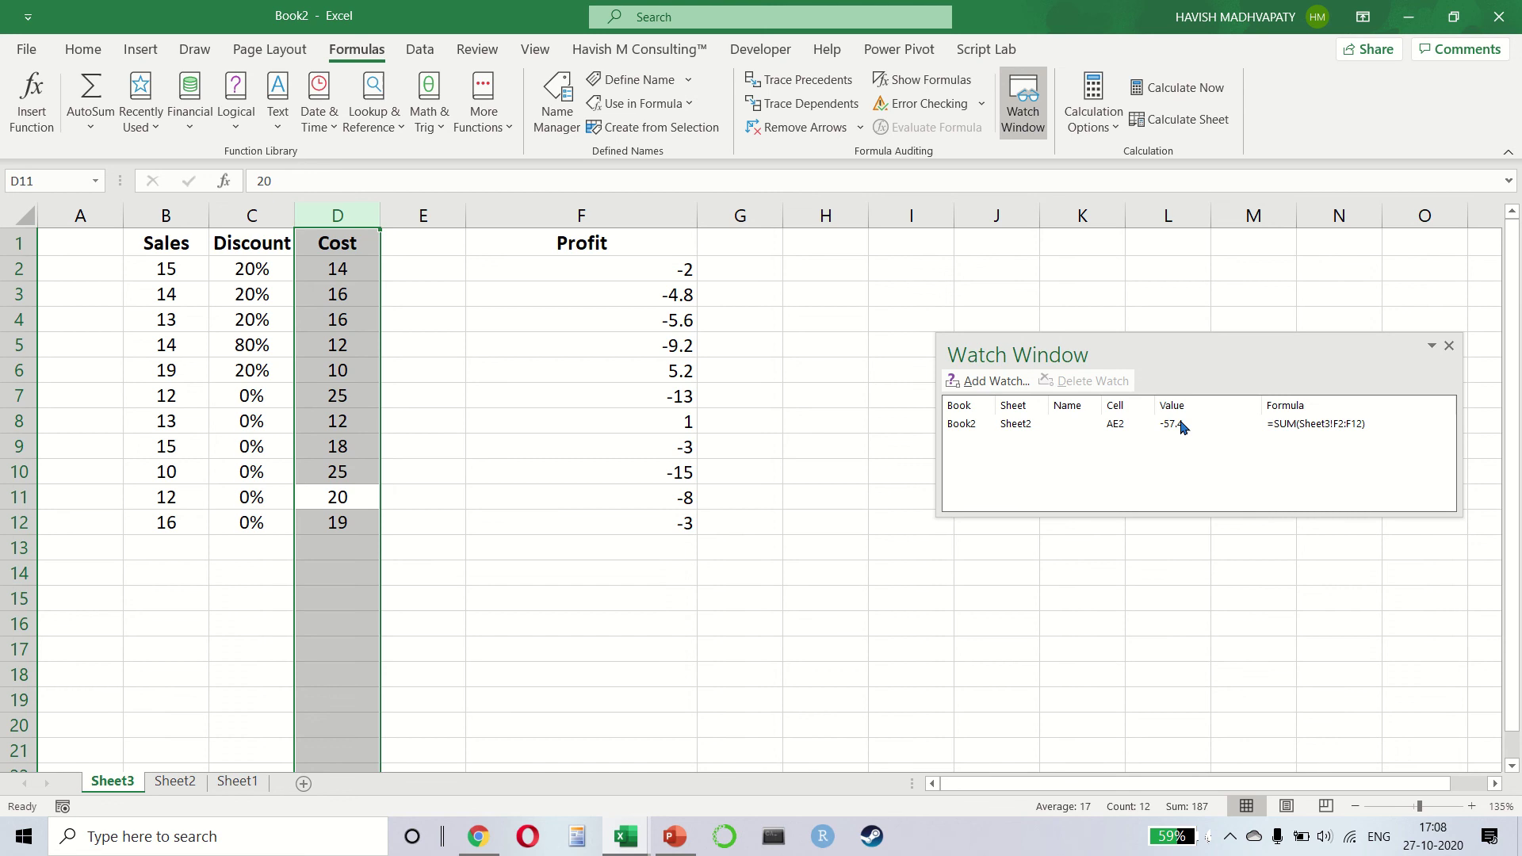
left_click(1450, 347)
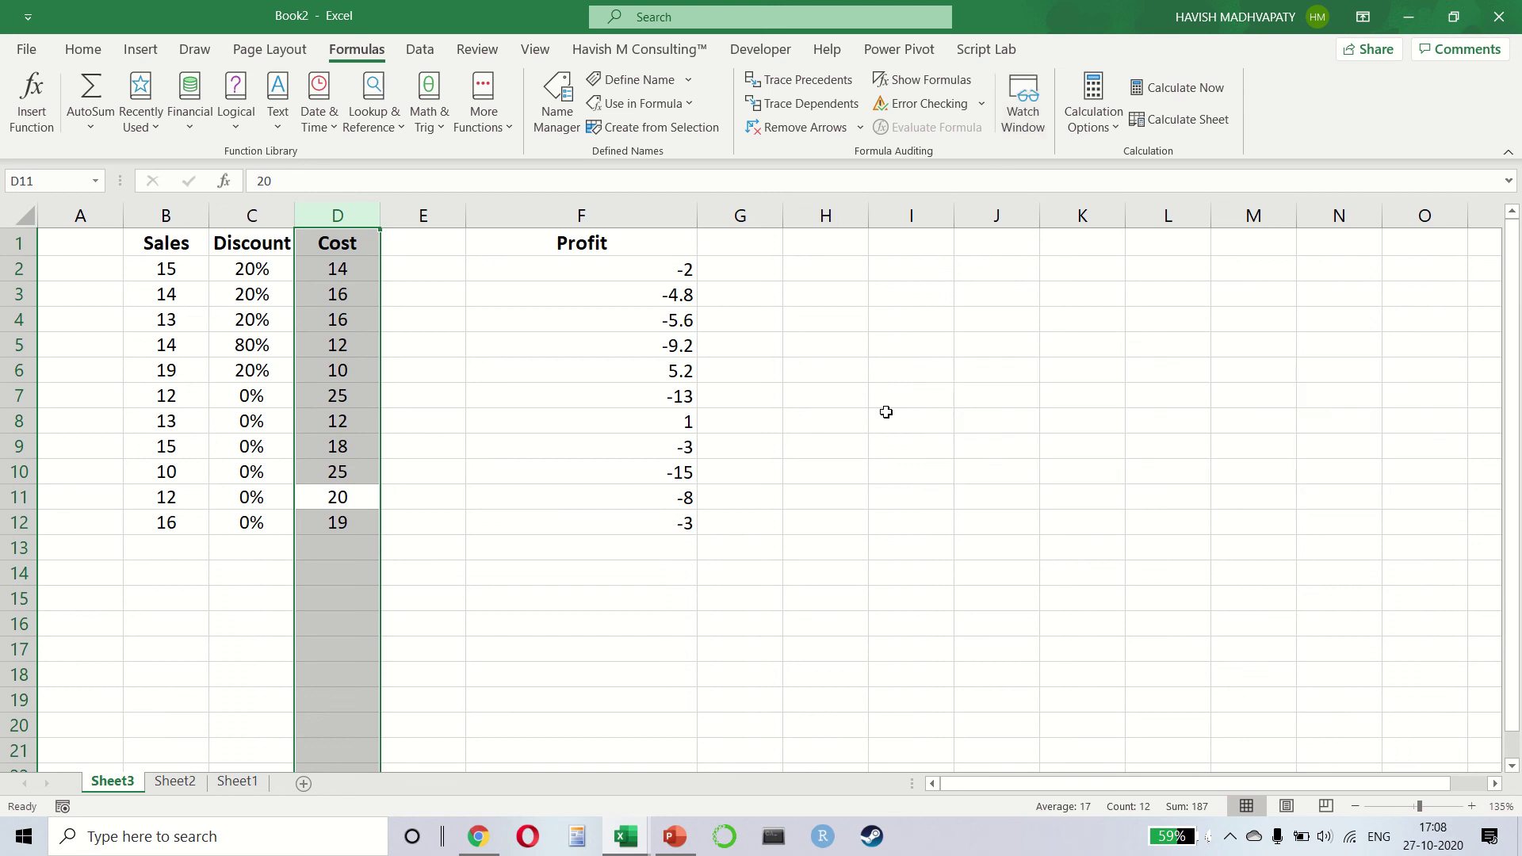
Switch the workbook's calculation mode to Manual.
left_click(567, 344)
left_click(1104, 127)
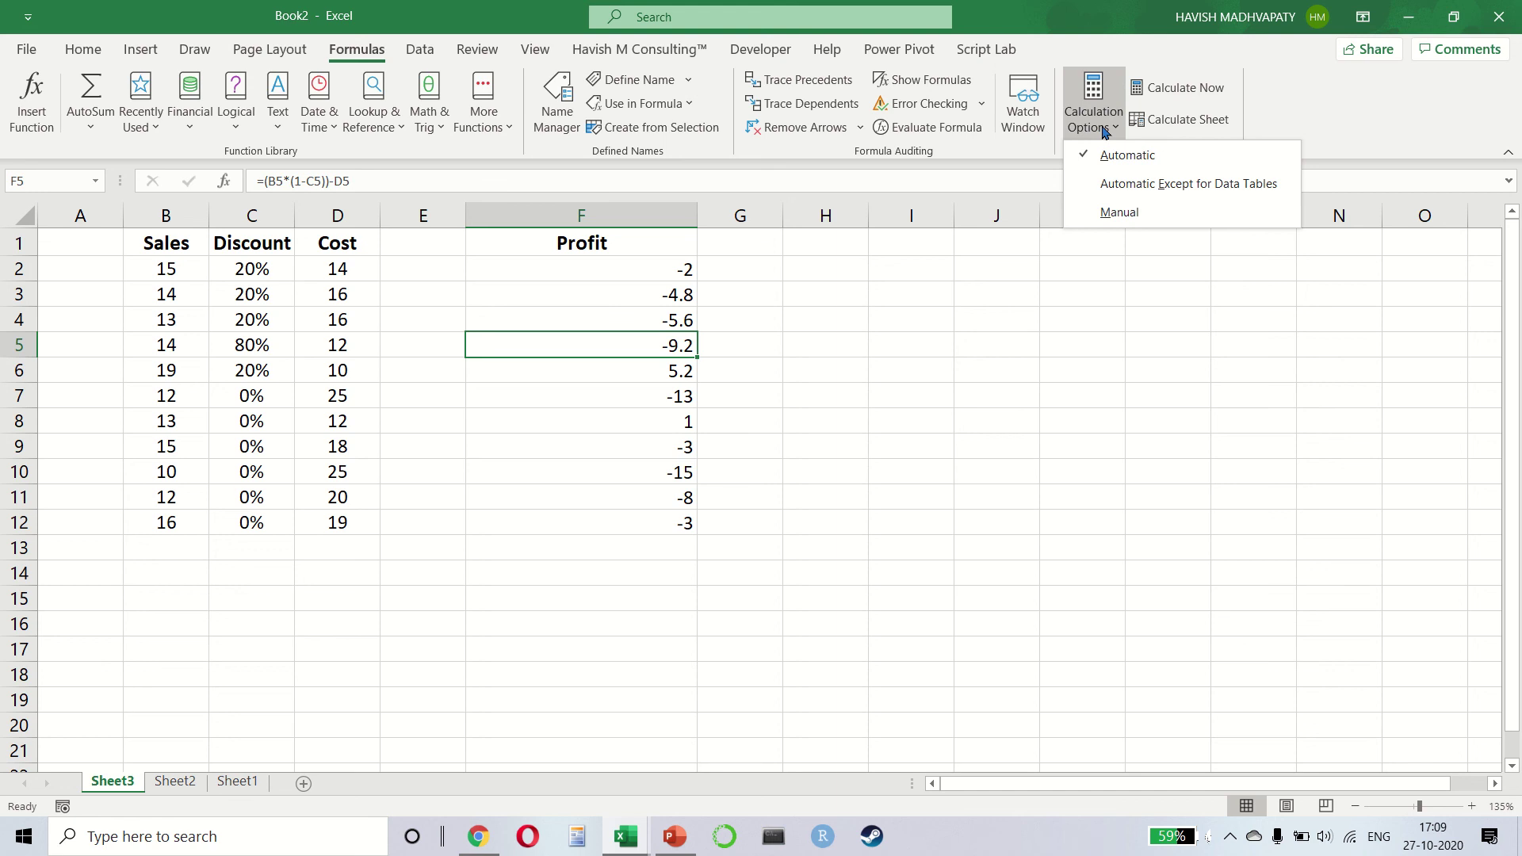
left_click(1121, 213)
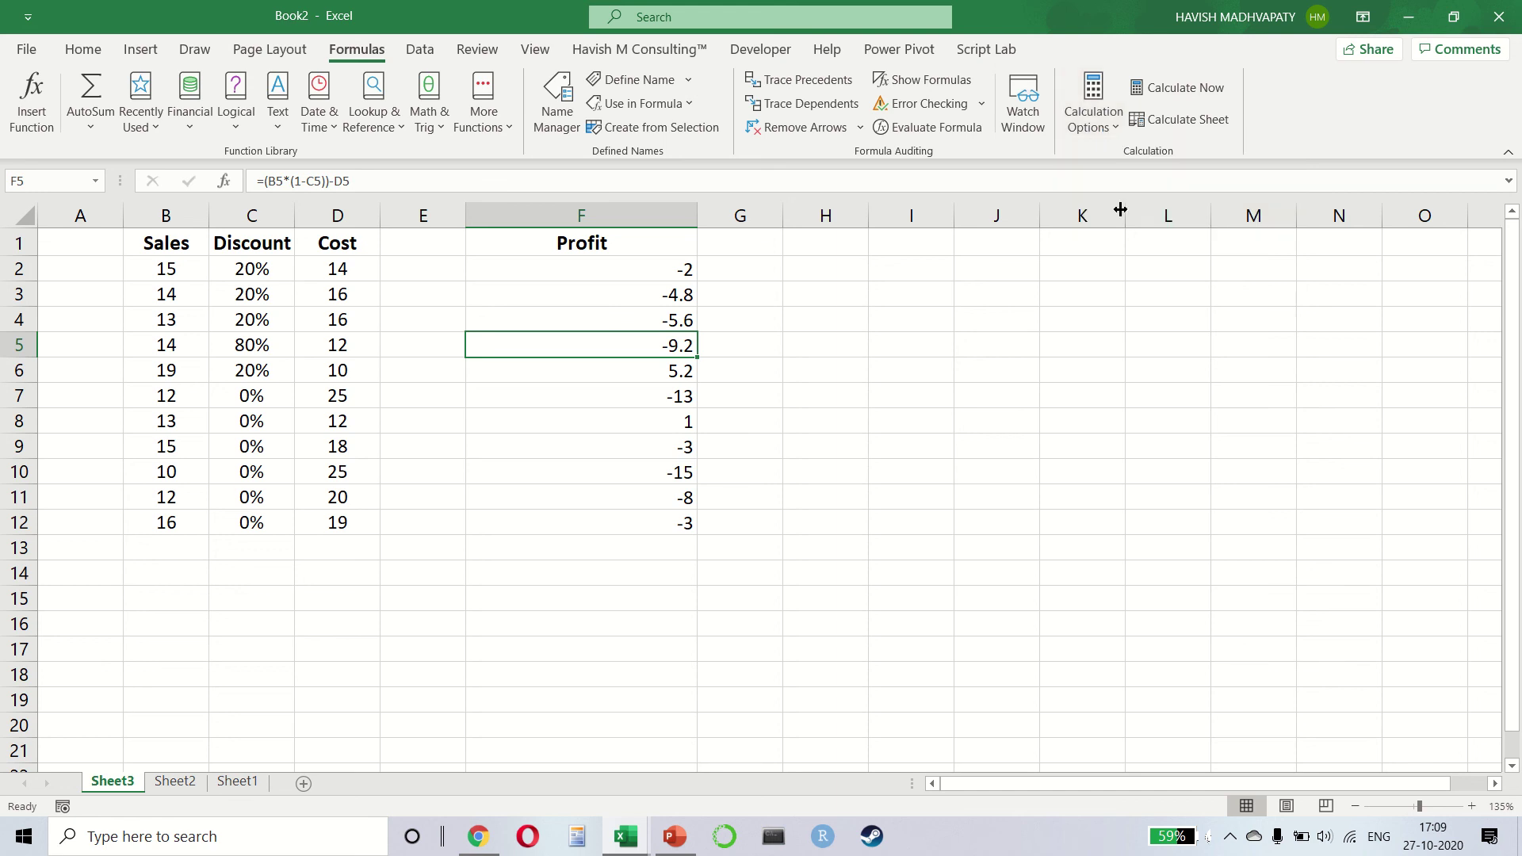
Set the cost in D2 to 24 and recalculate the workbook to refresh the F2 profit.
left_click(347, 268)
type("24")
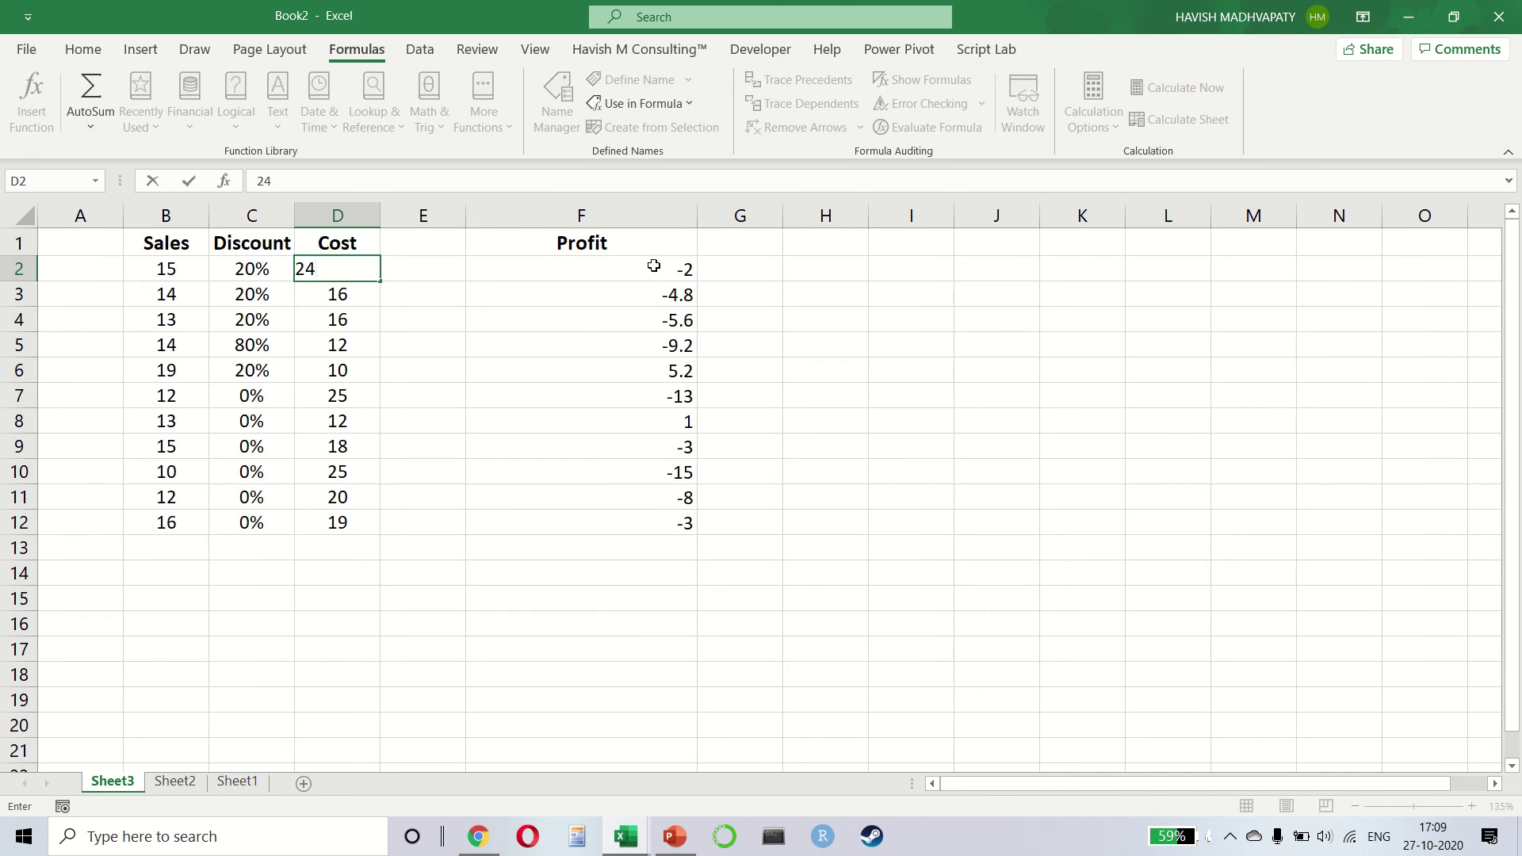
key("Return")
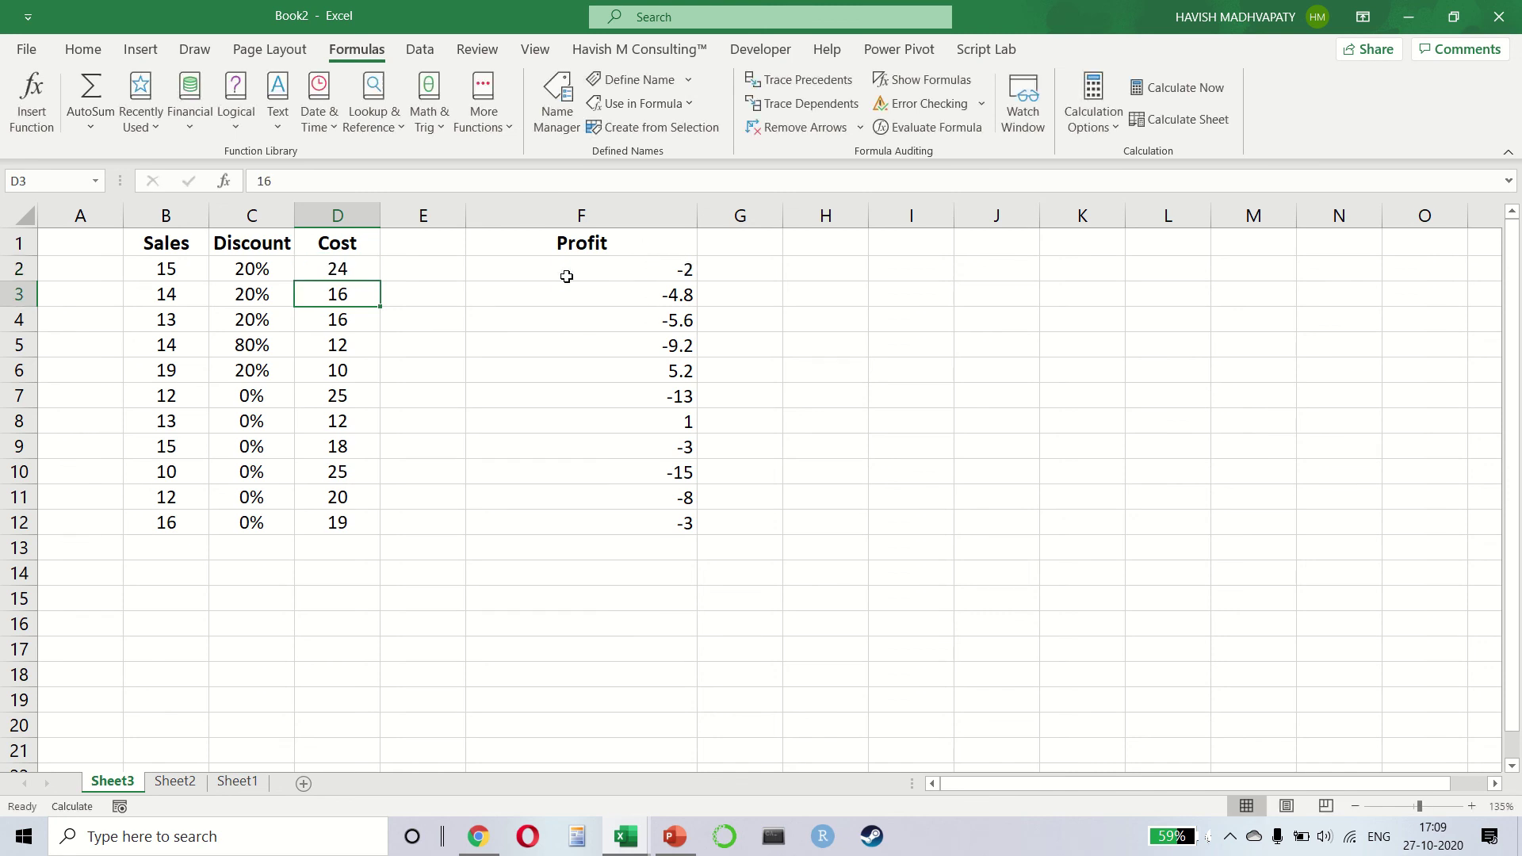
left_click(614, 272)
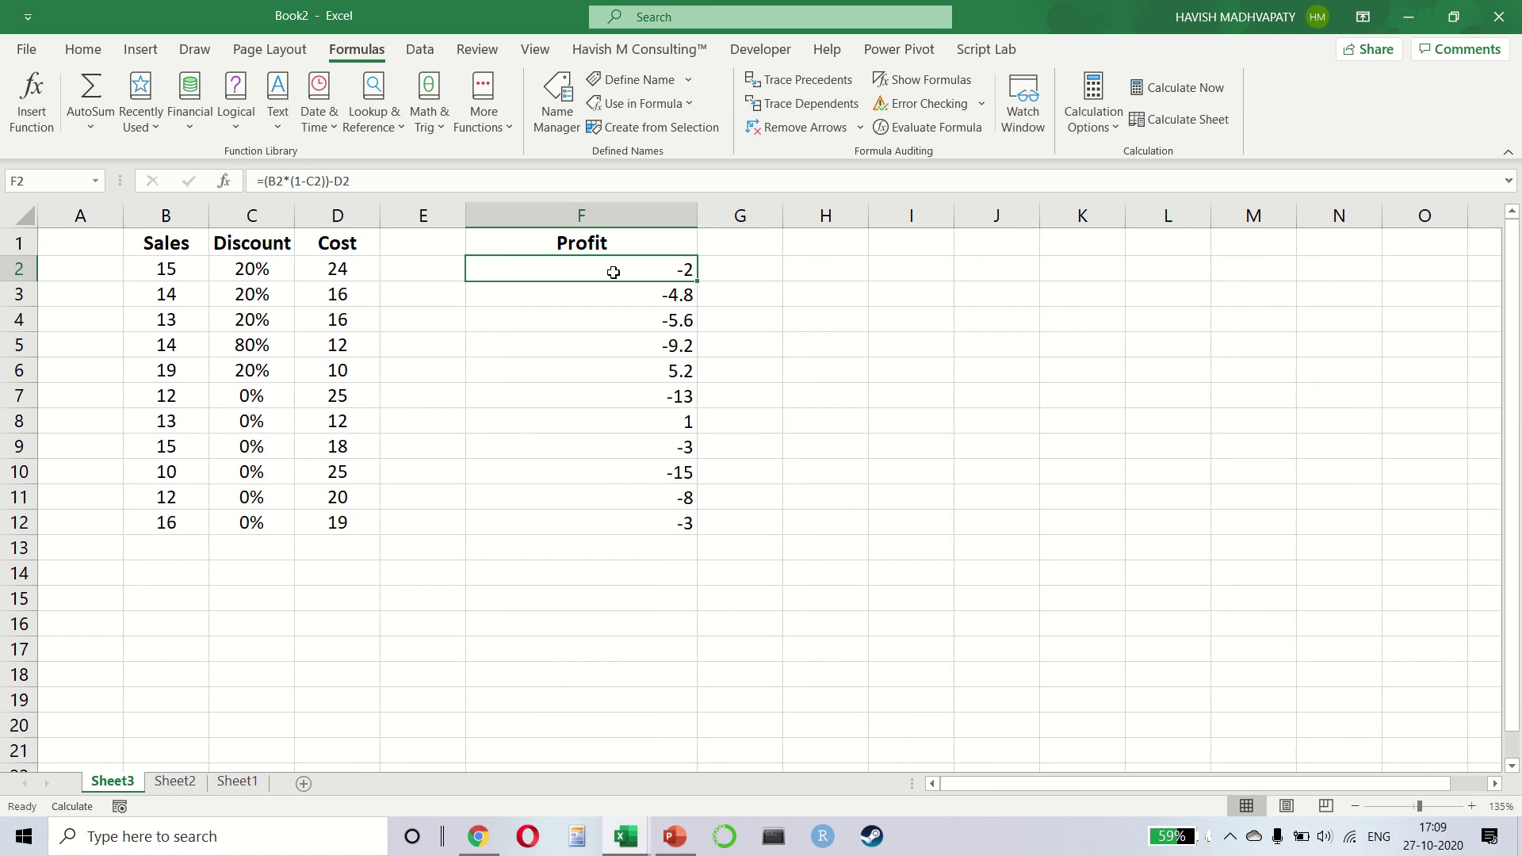
left_click(1187, 89)
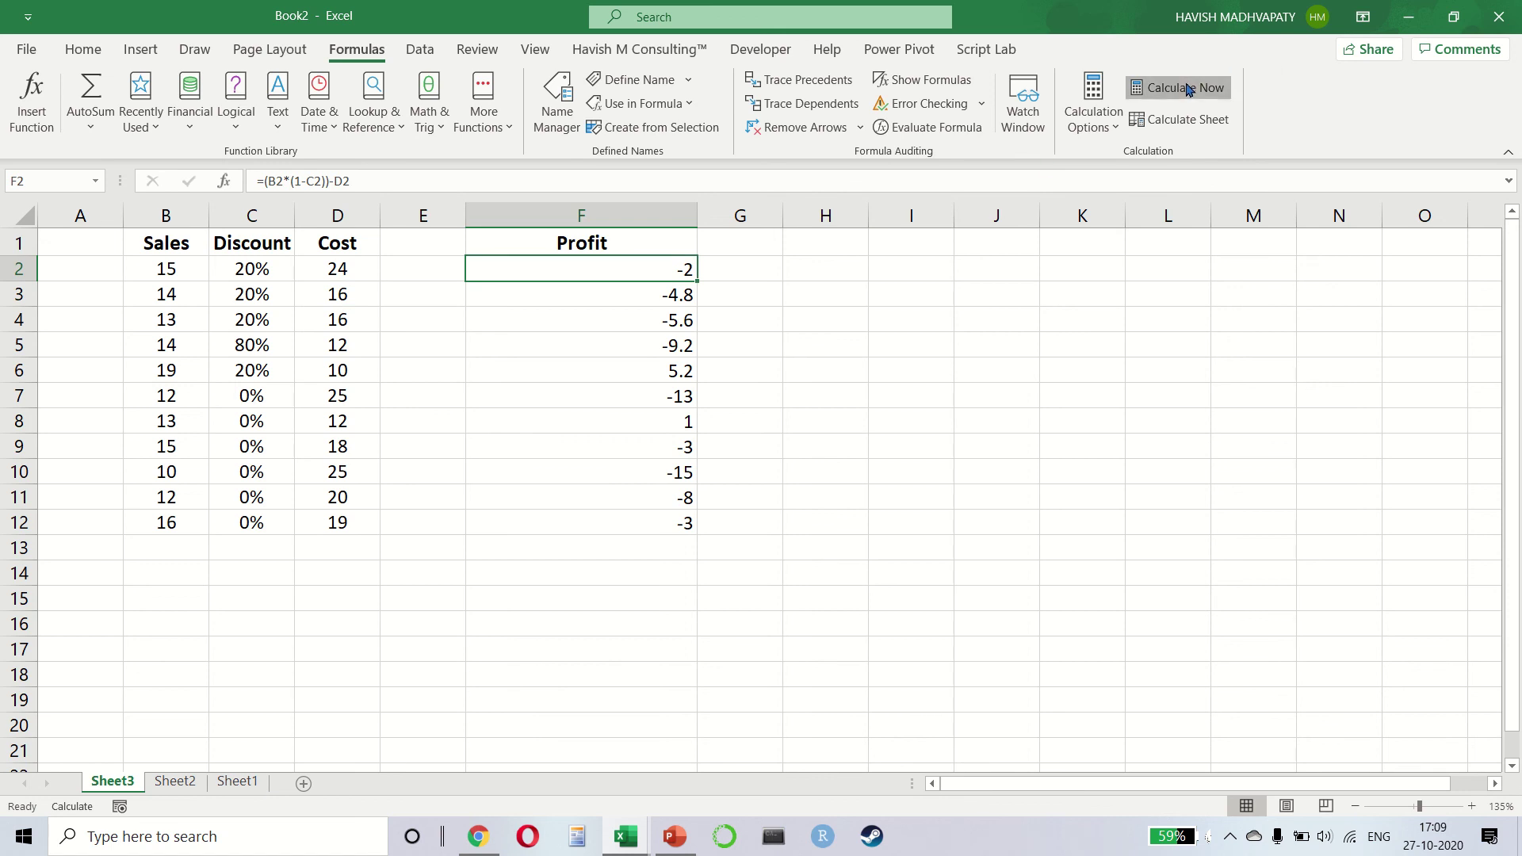
Undo the cost edits in D2 and D10, and redo both.
key("ctrl+z")
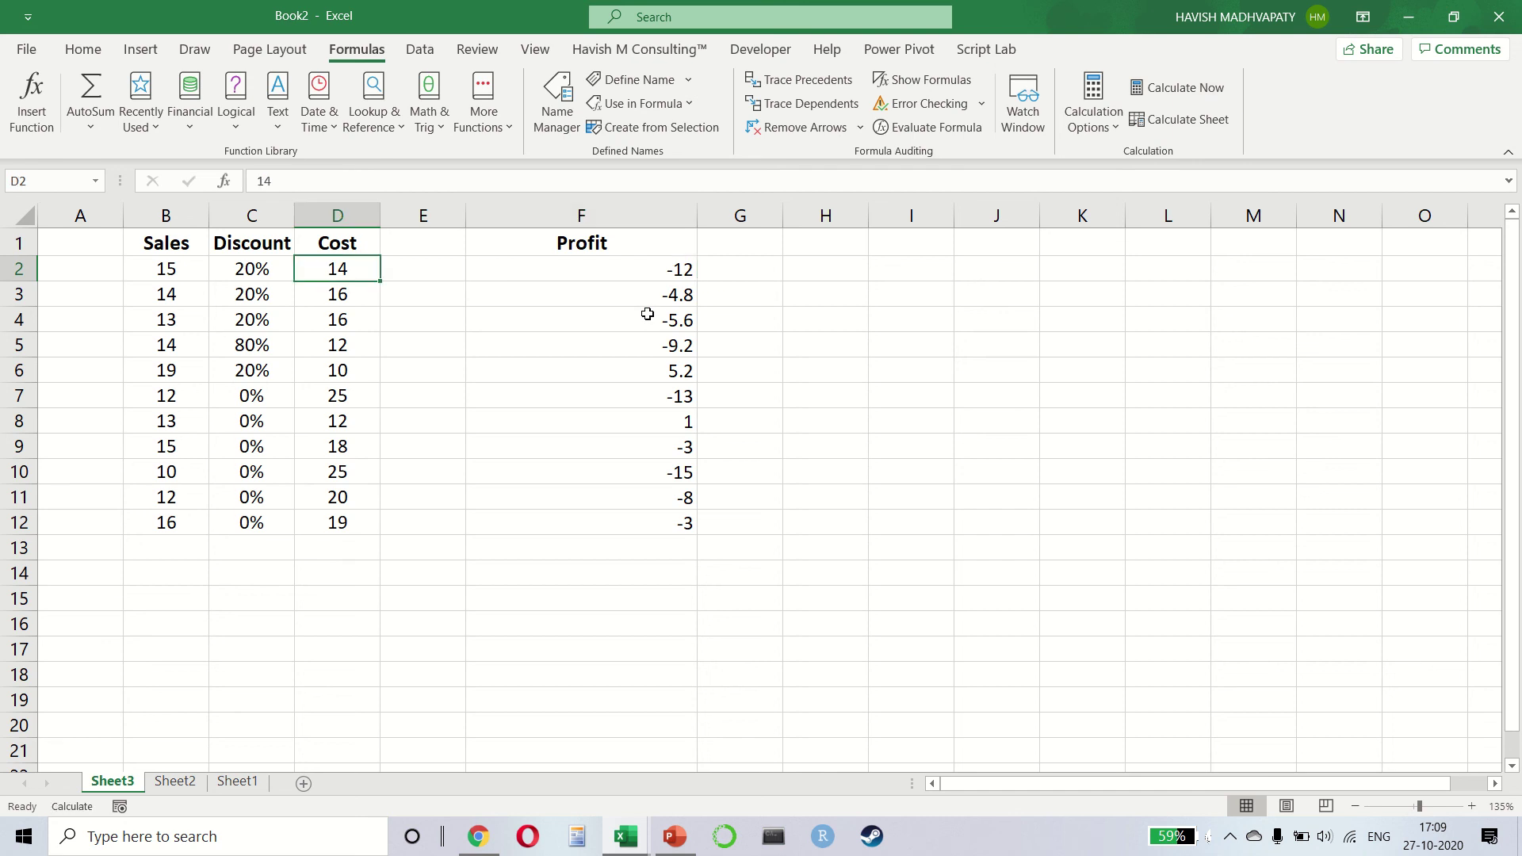
key("ctrl+z")
key("ctrl+y")
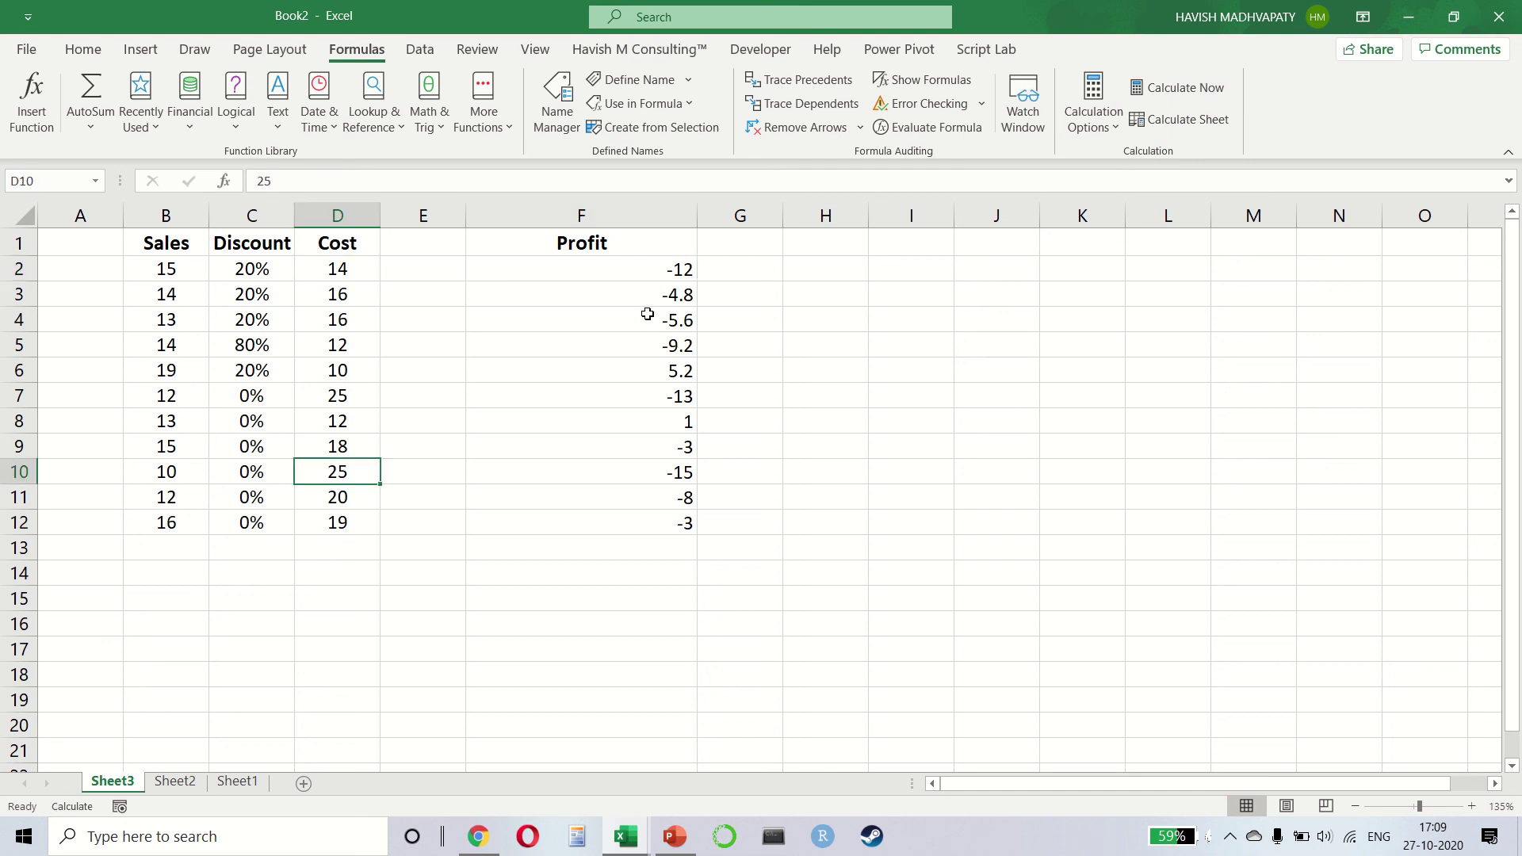
key("ctrl+y")
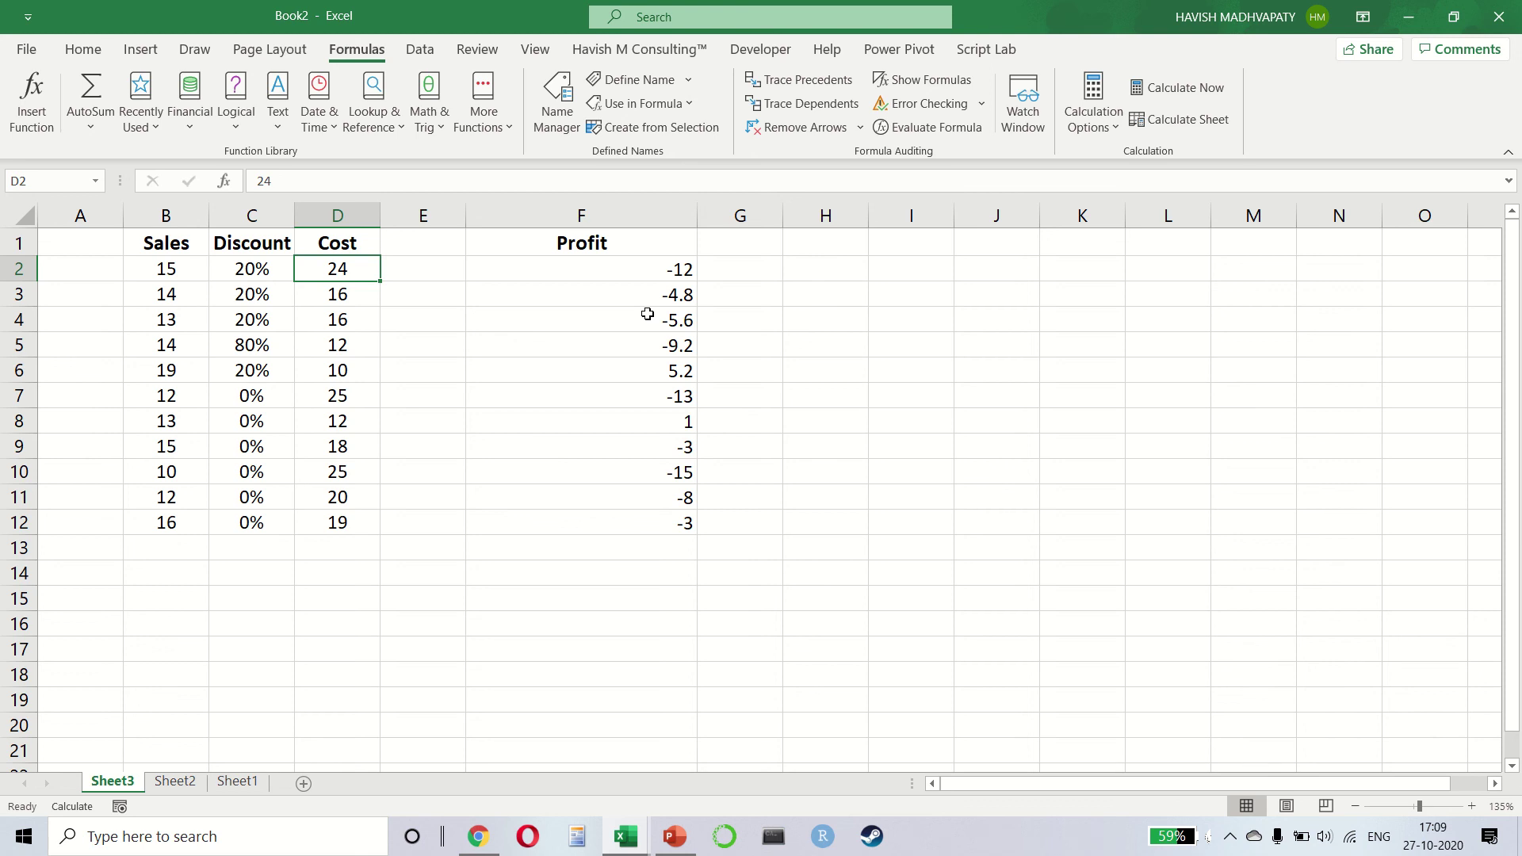
Return the workbook's calculation mode to Automatic and review the available calculation options.
left_click(1093, 103)
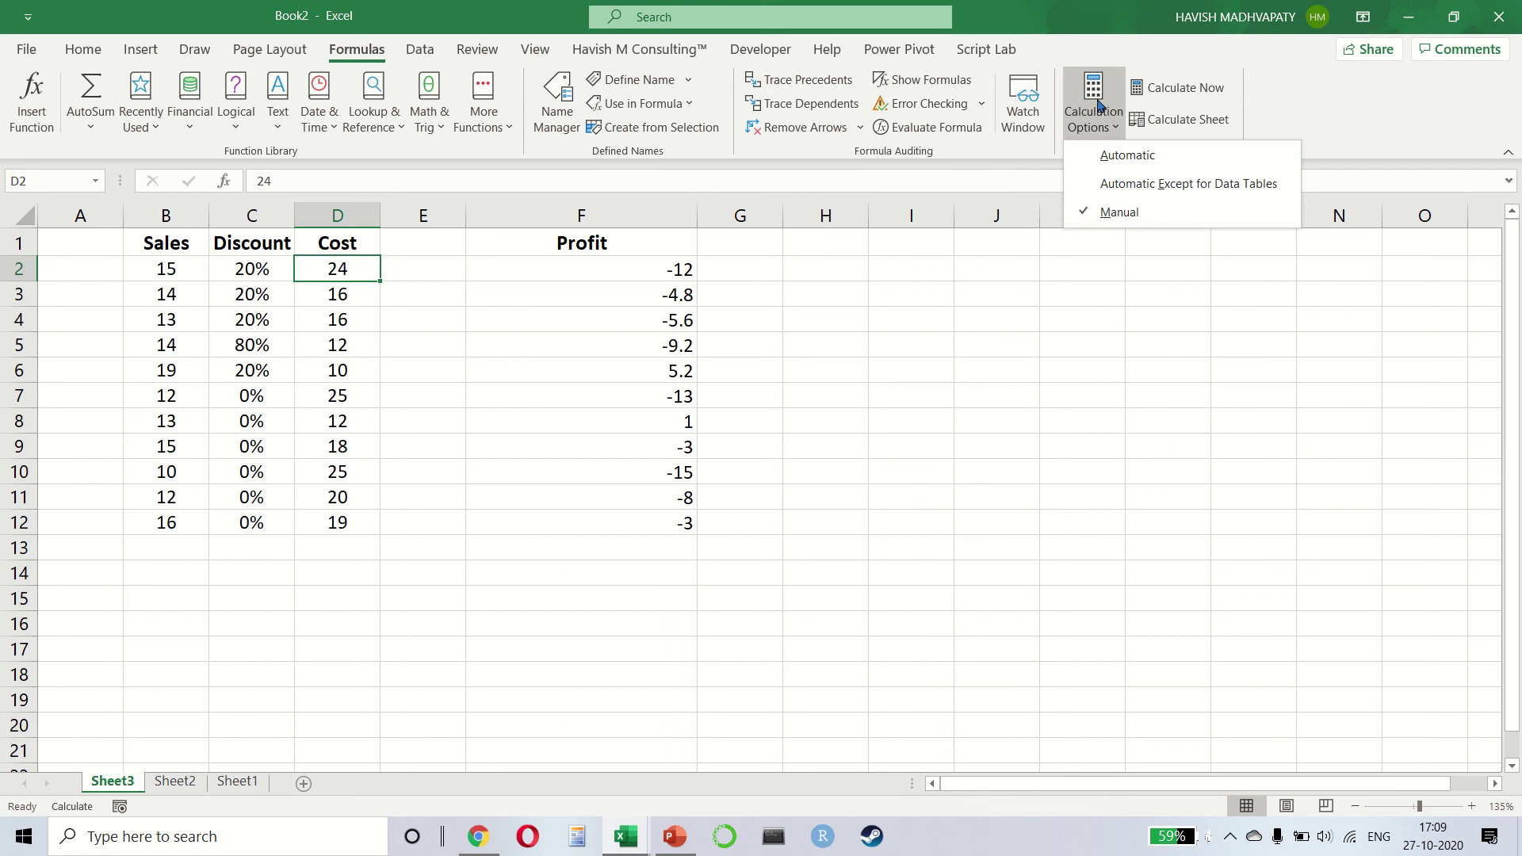
left_click(1118, 157)
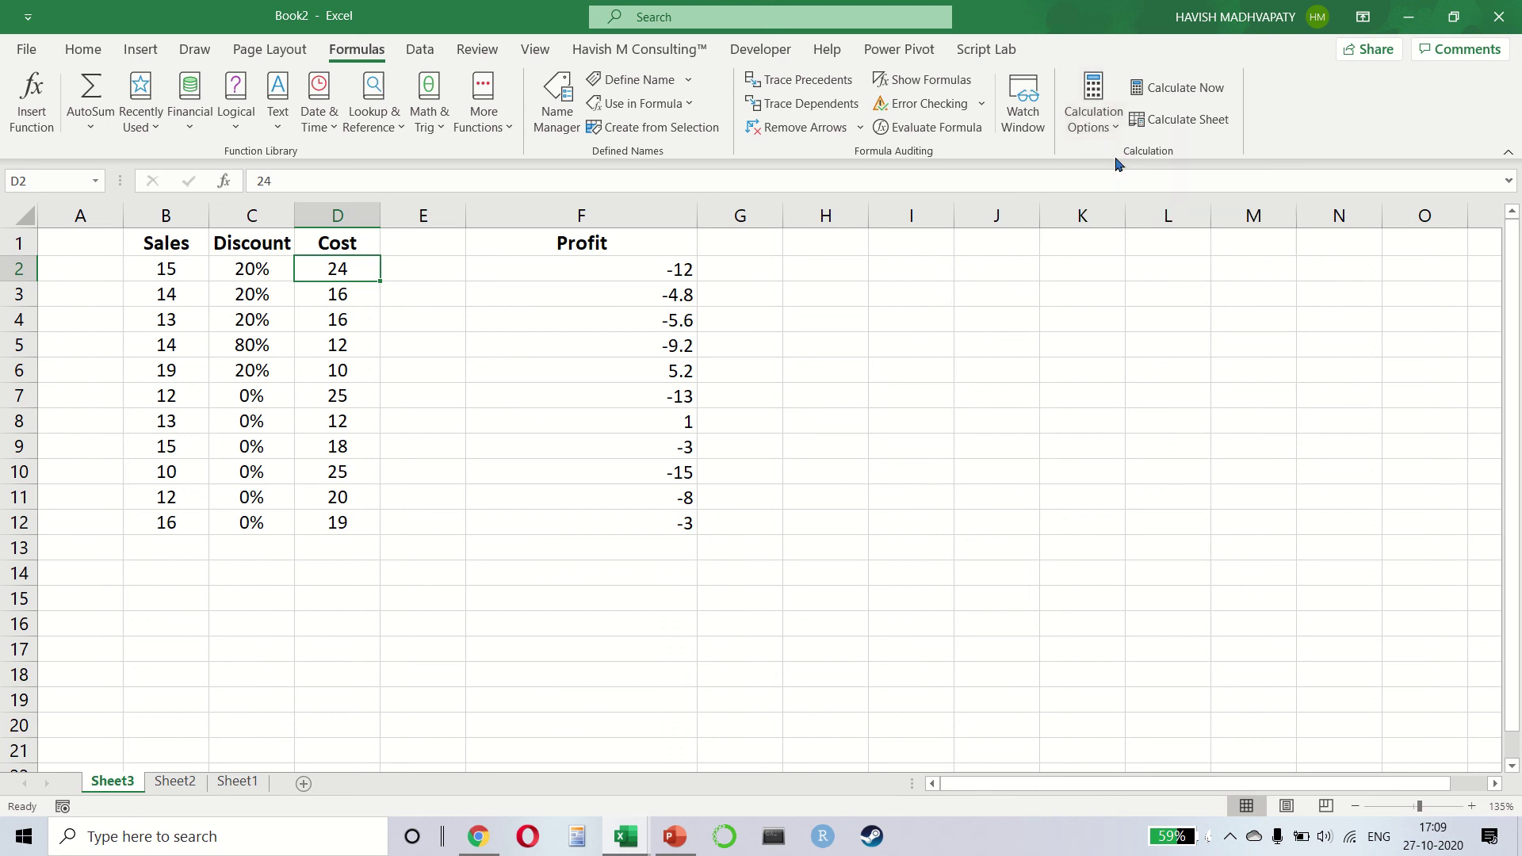
left_click(1093, 117)
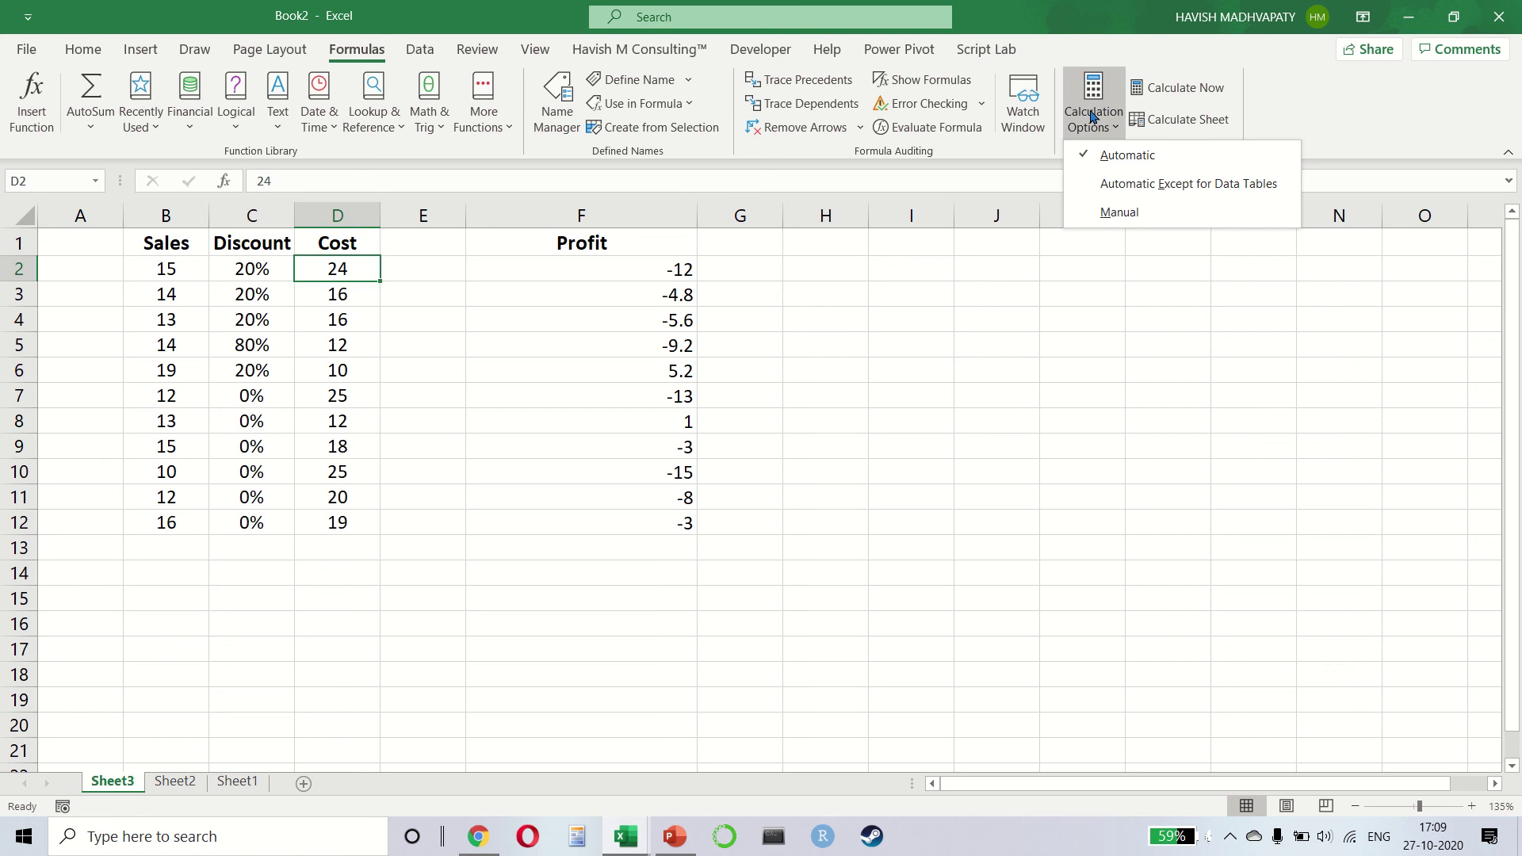
left_click(654, 389)
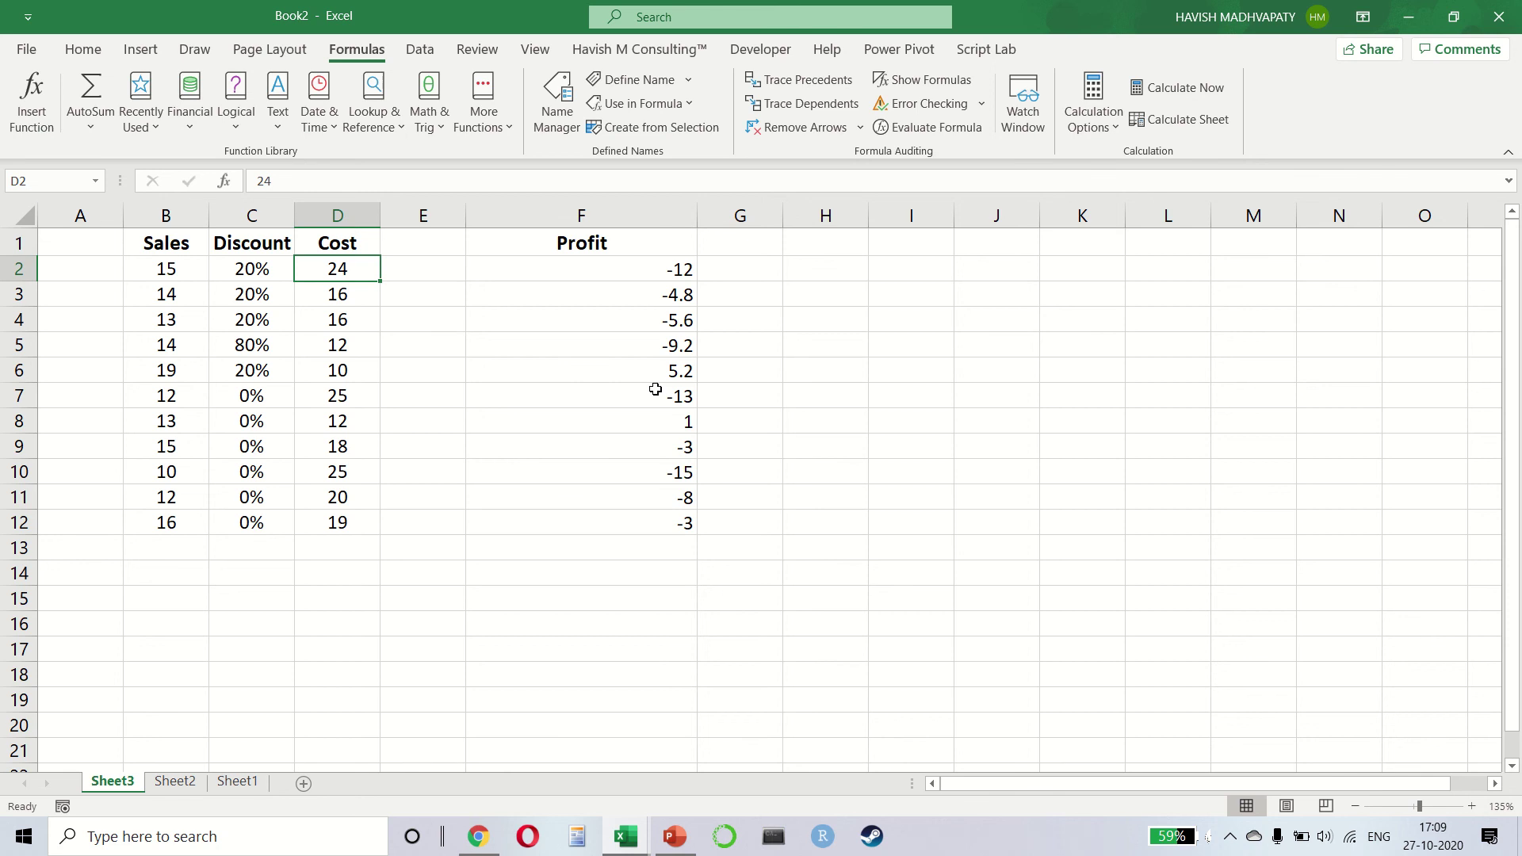
left_click(431, 58)
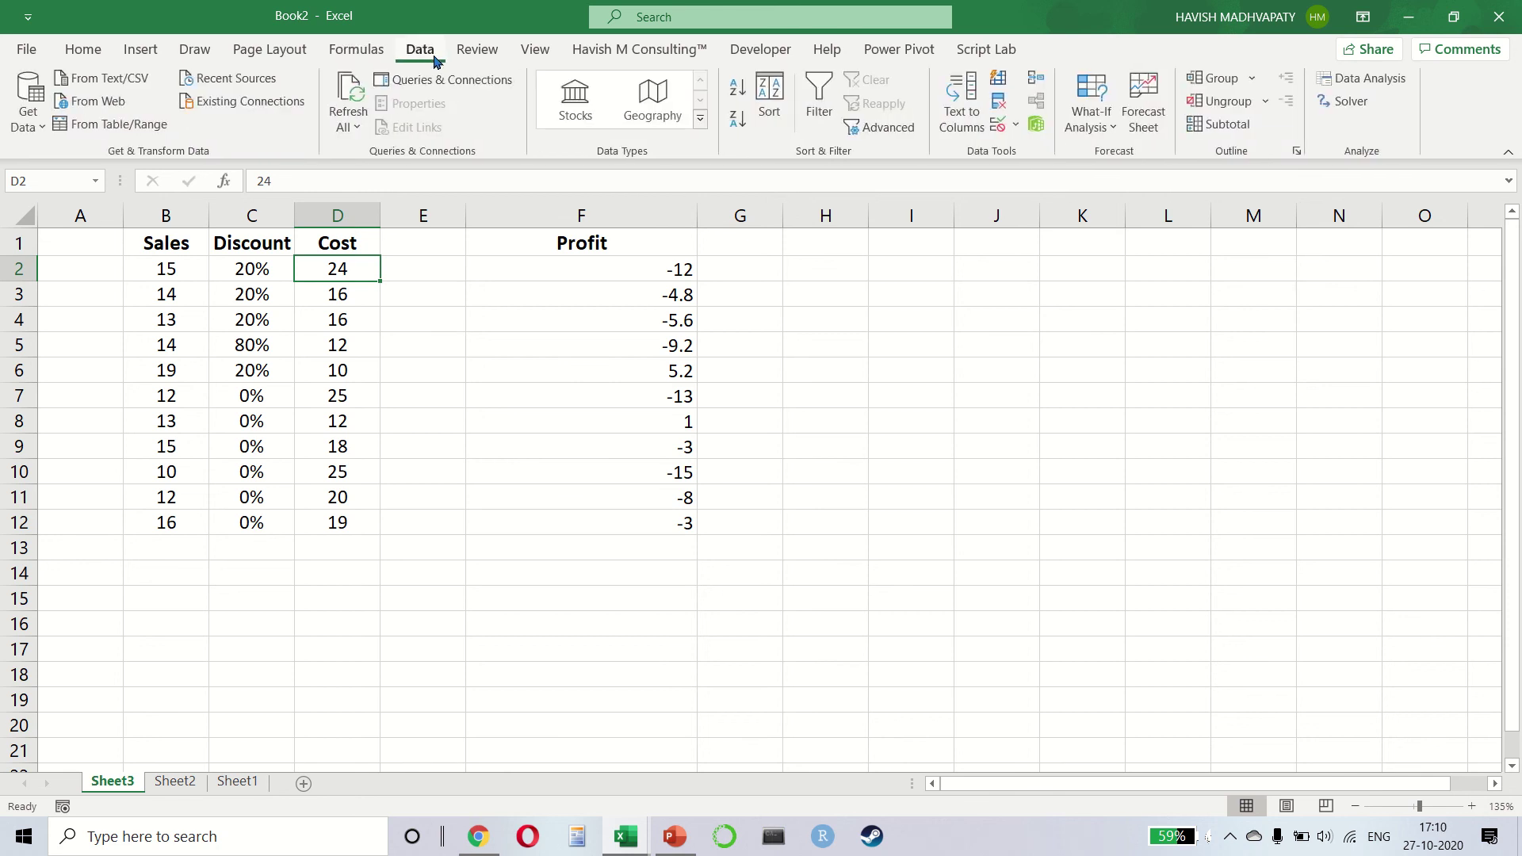